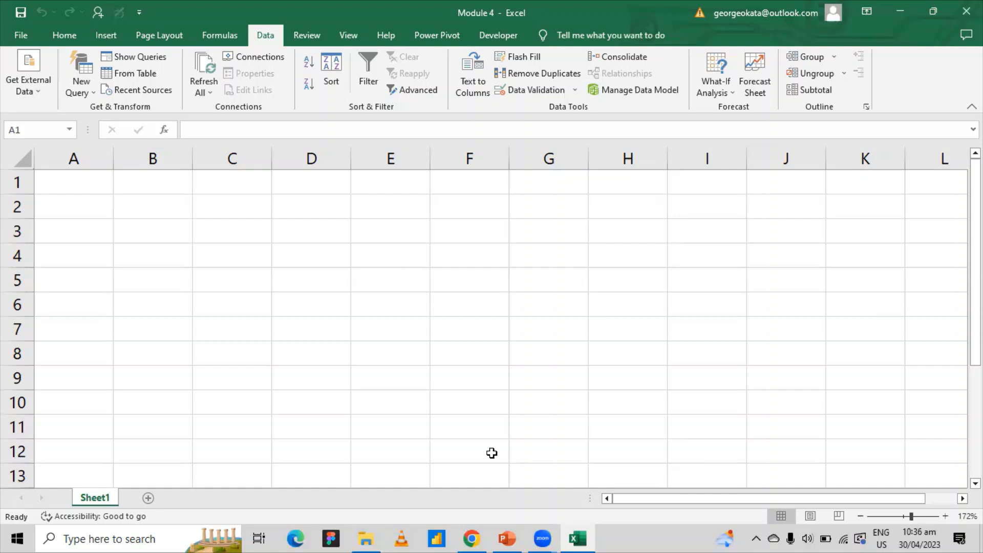
Step: Switch to Chrome and examine the tables in the FIFA World Cup Wikipedia article, including the Results section
left_click(472, 538)
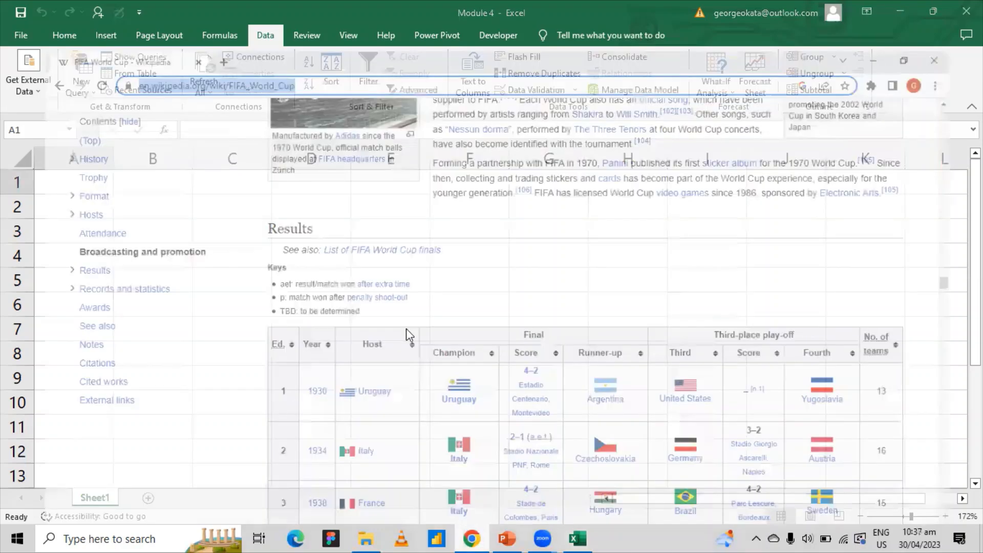
left_click(555, 162)
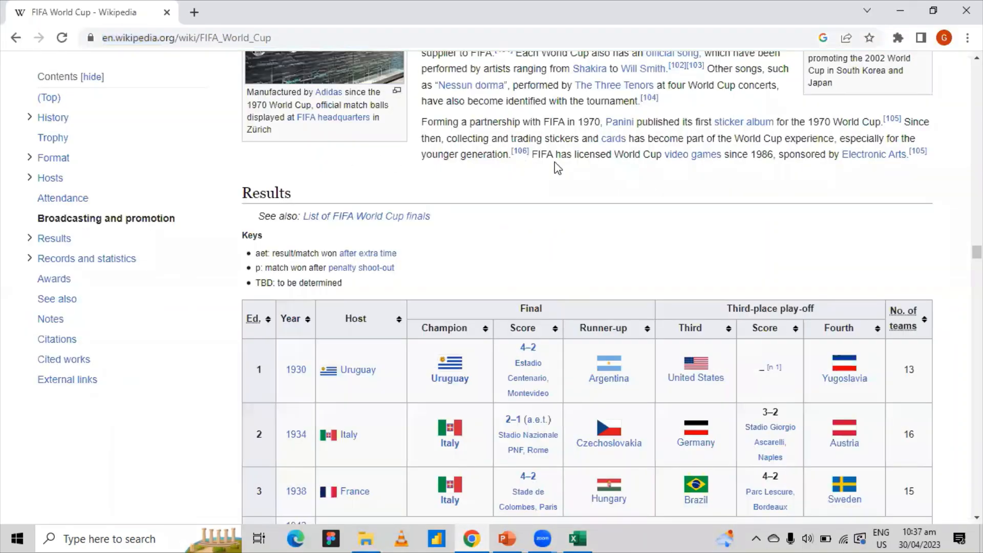
left_click(127, 40)
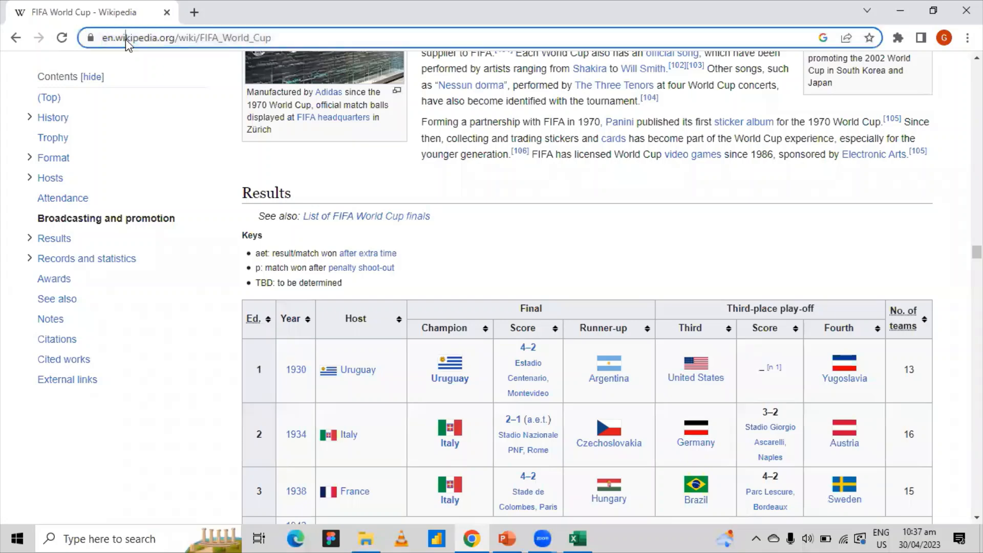
scroll(472, 147, "up", 7)
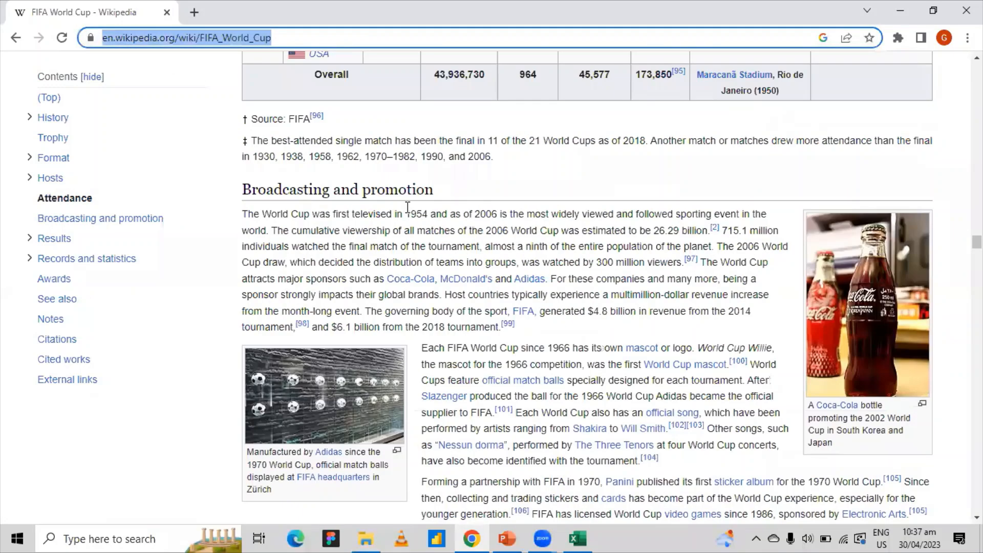
scroll(410, 210, "down", 7)
scroll(665, 334, "down", 15)
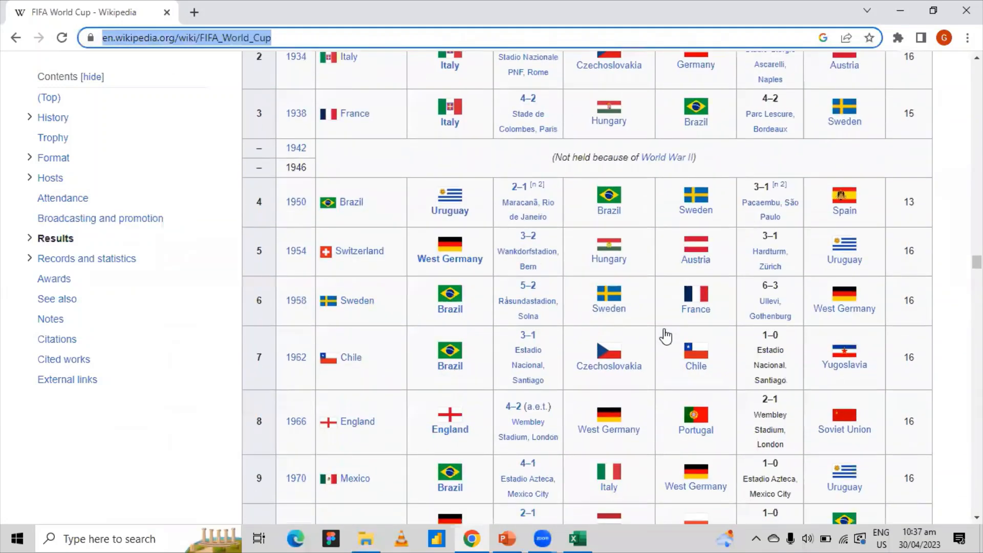
scroll(665, 334, "down", 20)
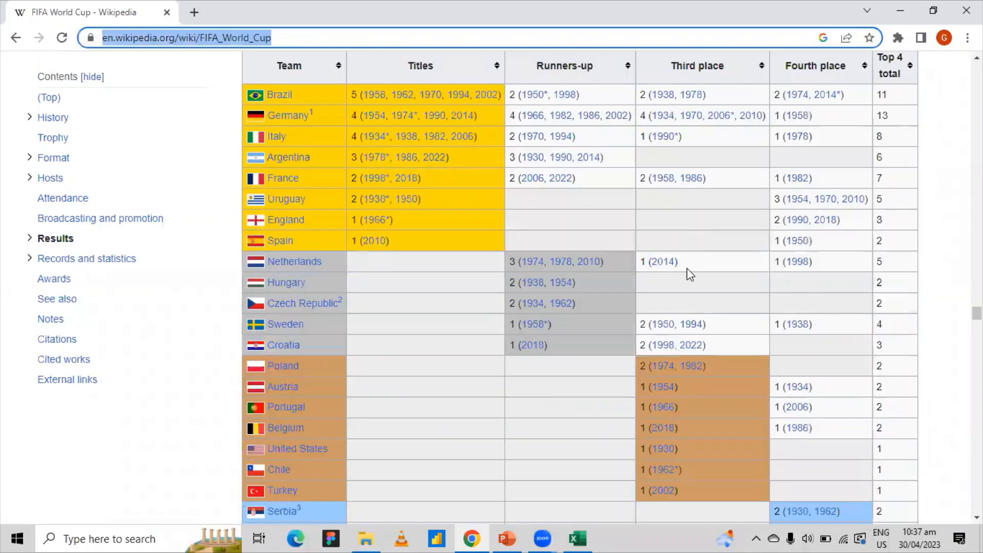
scroll(690, 275, "down", 13)
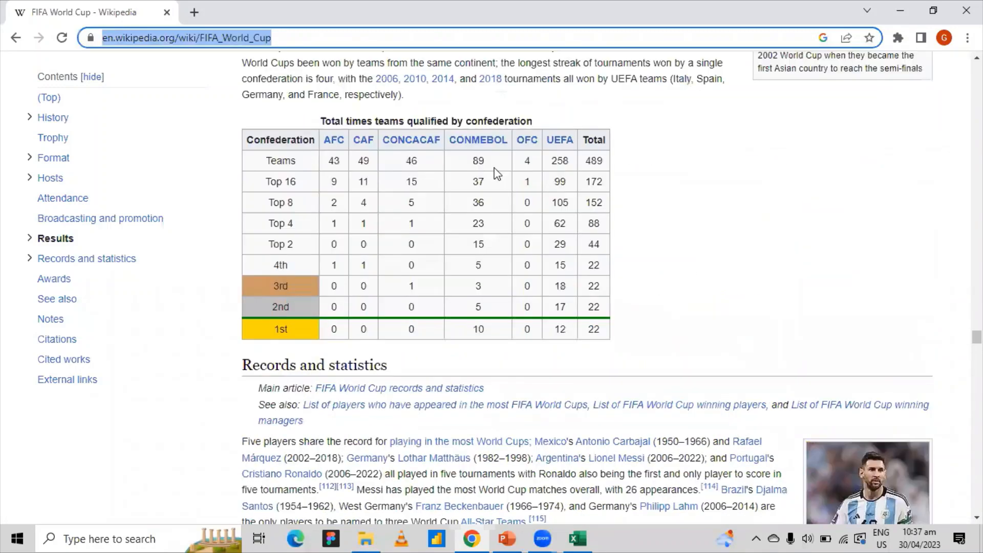
scroll(312, 164, "up", 5)
left_click_drag(977, 342, 908, 76)
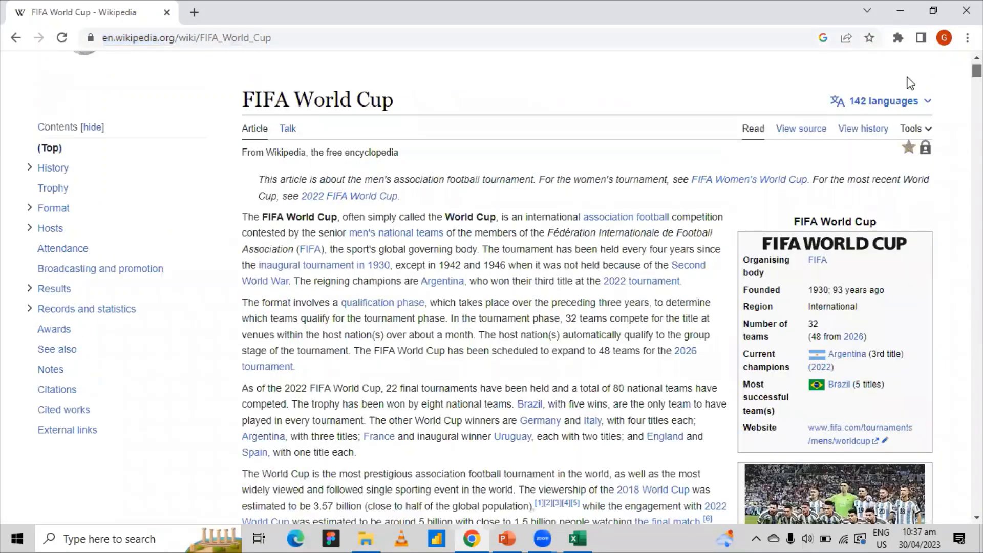
scroll(651, 215, "up", 1)
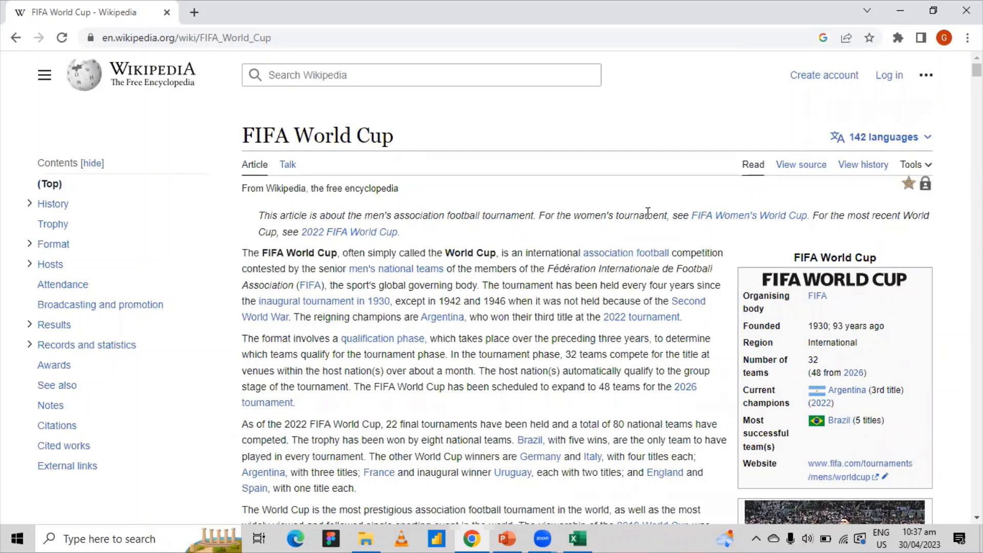
Step: Switch to Excel and start a new query that imports data from the web
left_click(569, 530)
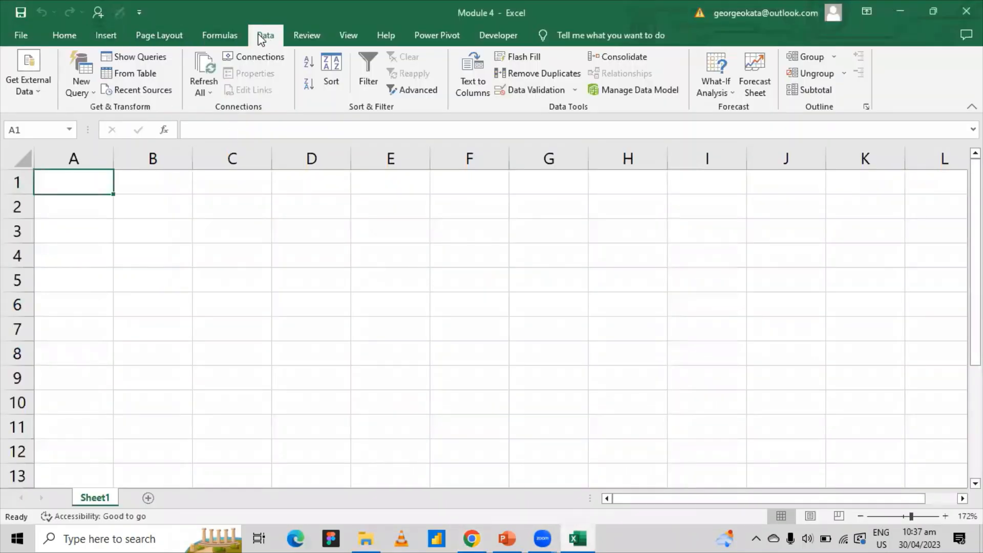
left_click(88, 92)
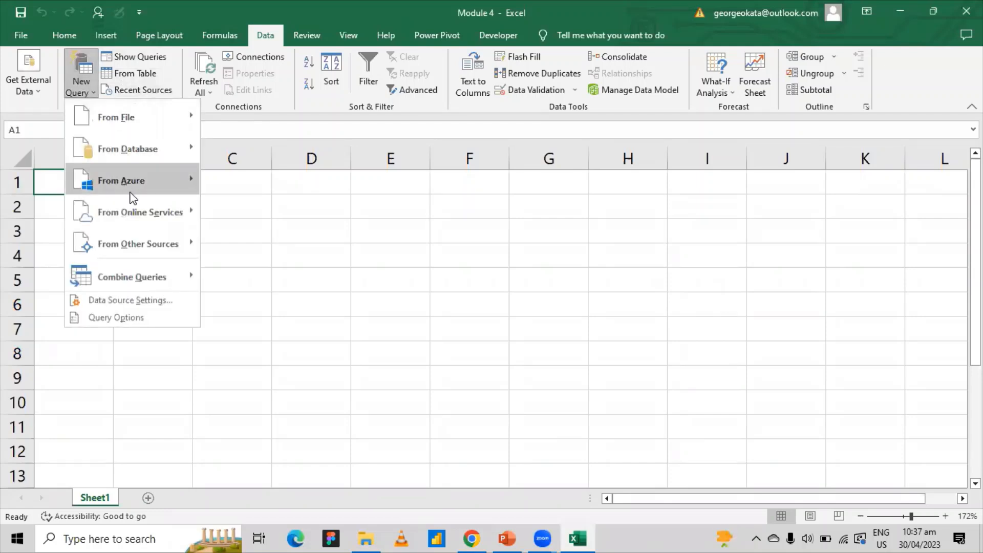
mouse_move(137, 233)
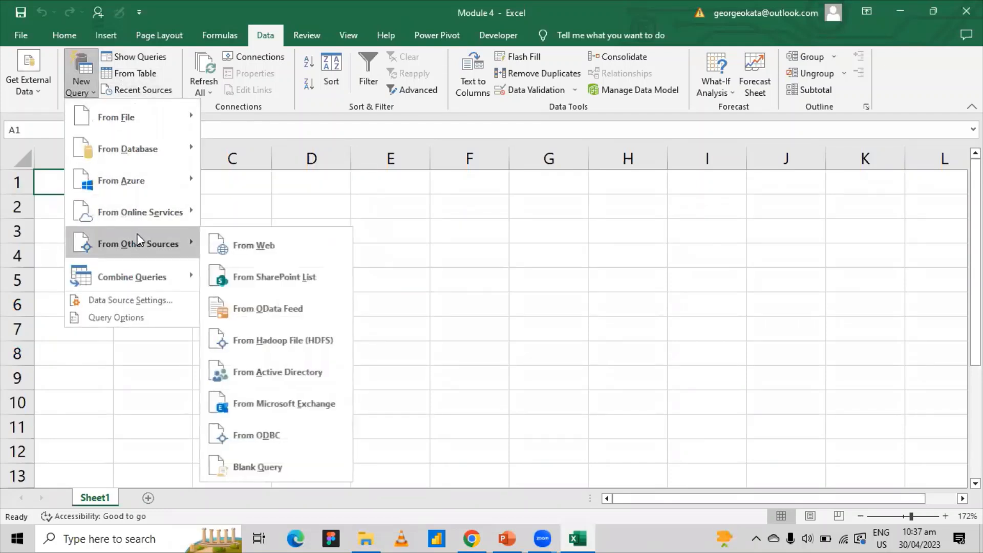
left_click(254, 246)
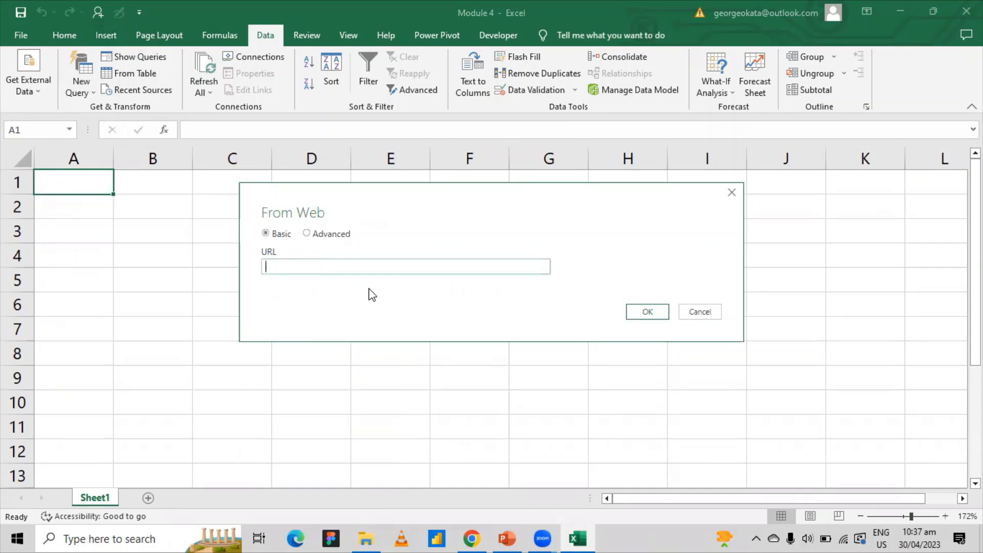
Step: Switch to Chrome and copy the URL of the FIFA World Cup Wikipedia article
left_click(472, 538)
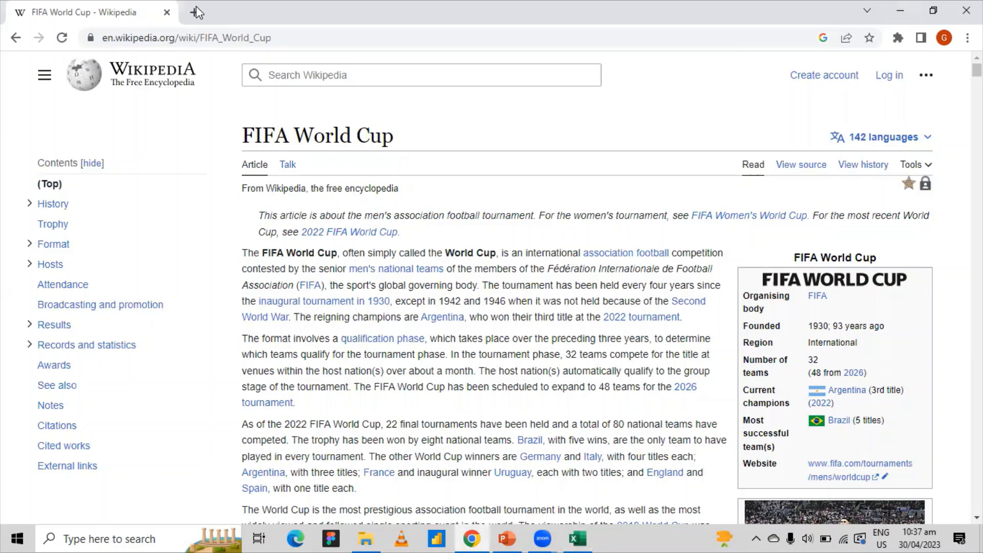
left_click(300, 37)
key("ctrl+c")
right_click(237, 35)
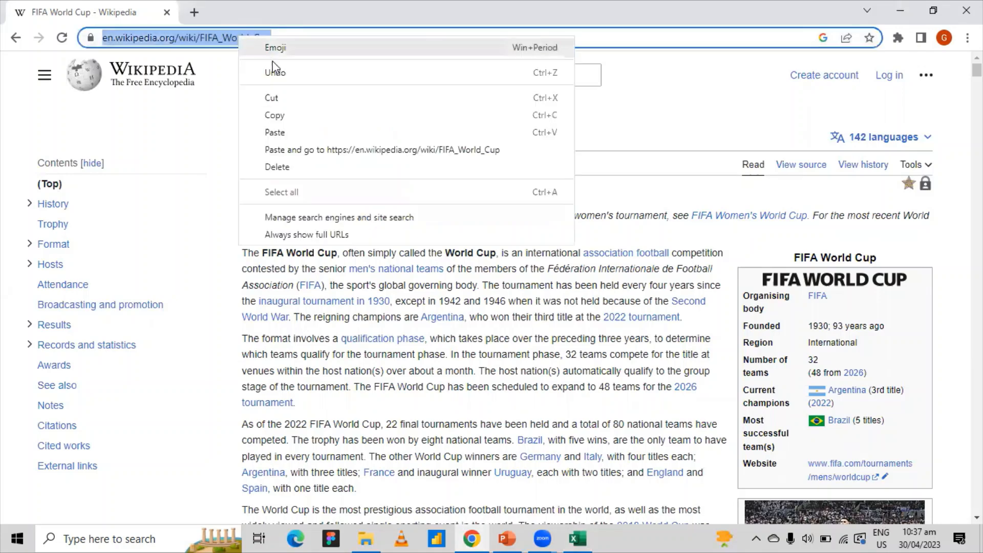
left_click(275, 115)
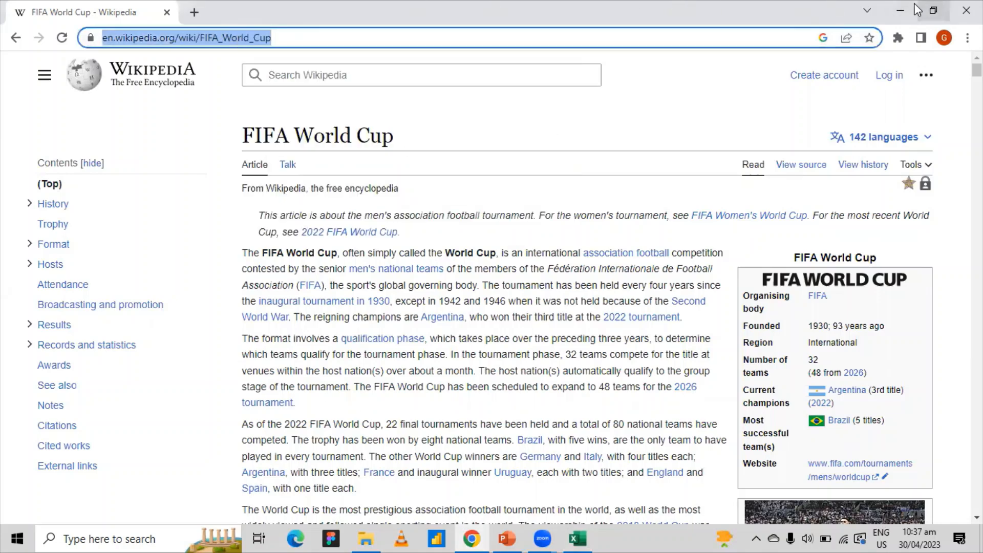
left_click(901, 10)
right_click(372, 269)
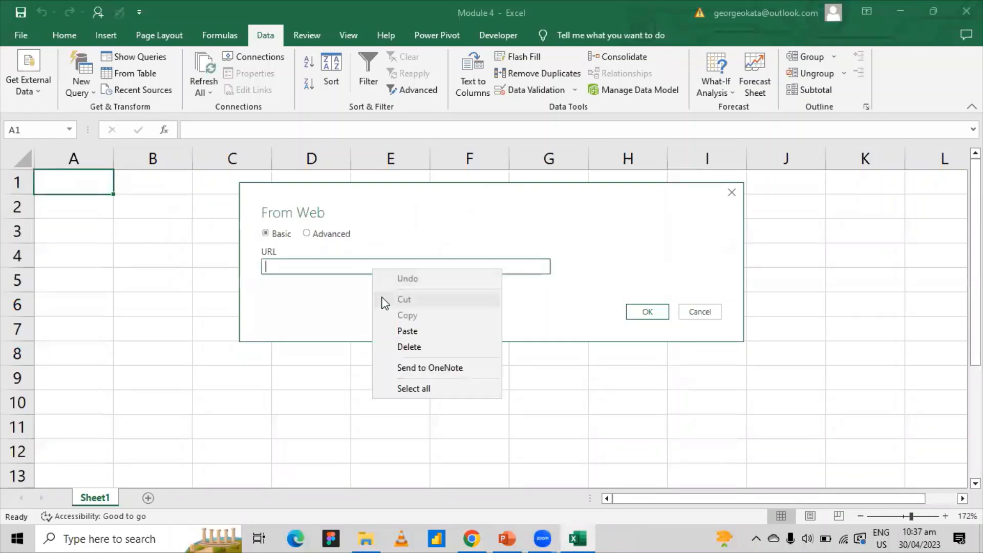
left_click(406, 331)
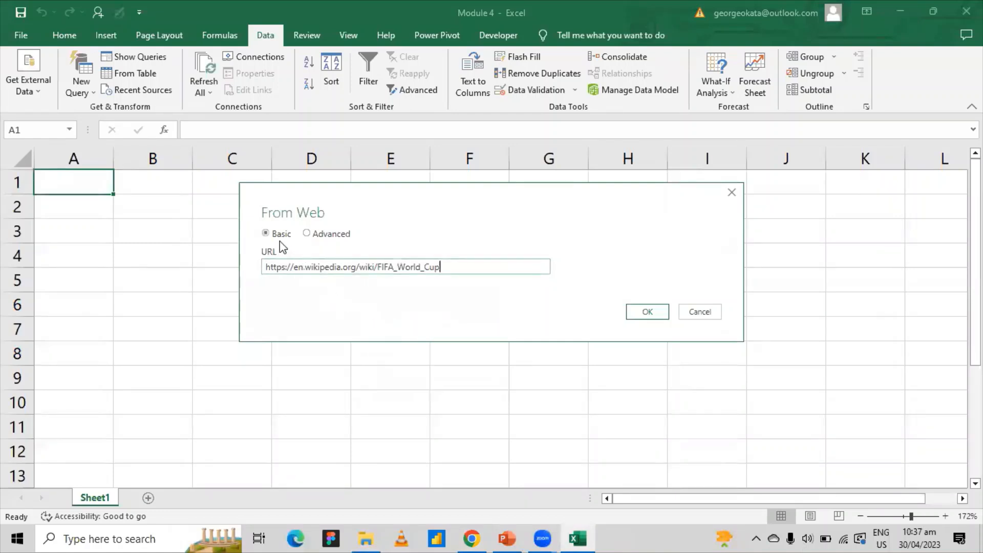
left_click(660, 315)
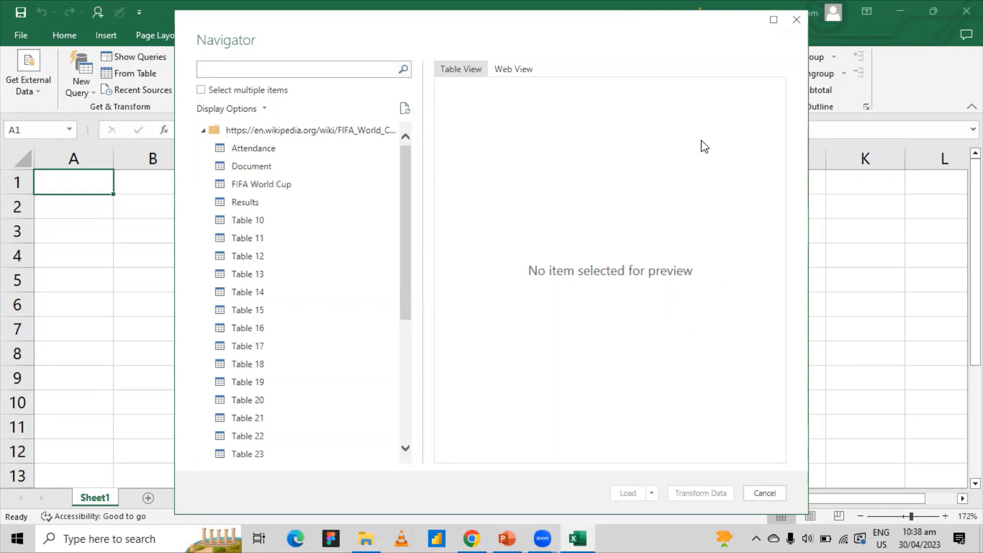
Step: Preview the FIFA World Cup, Document, Attendance and Results tables found on the web page
left_click(303, 187)
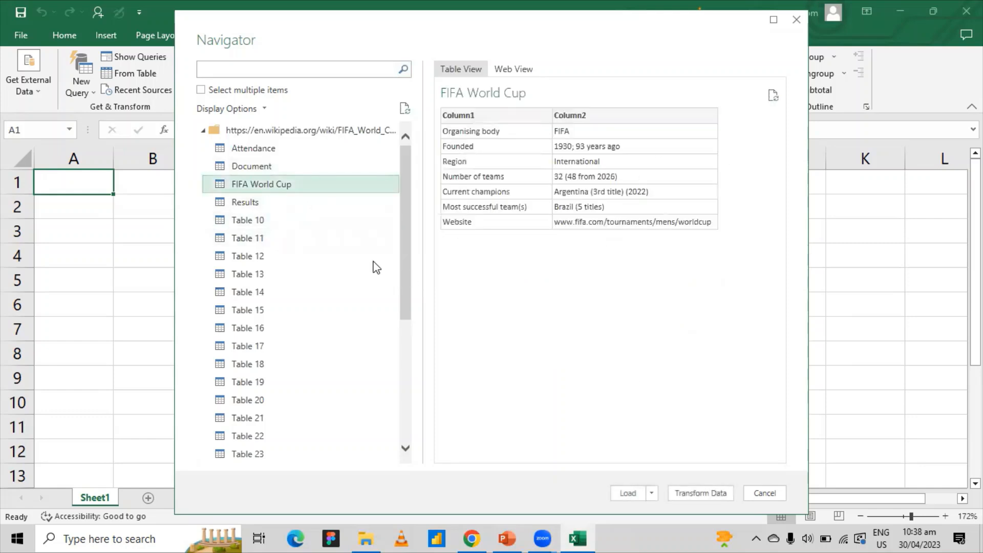
left_click(311, 167)
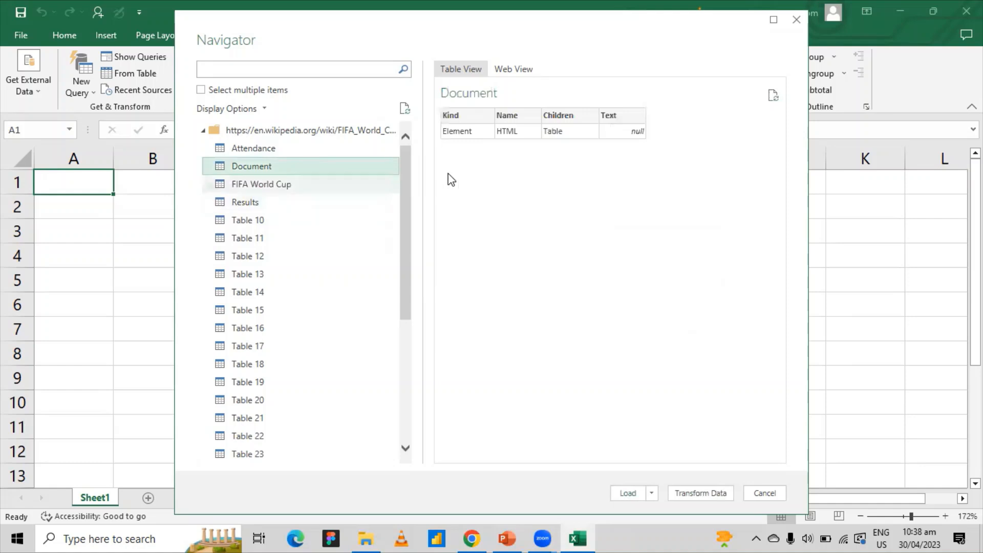
left_click(264, 154)
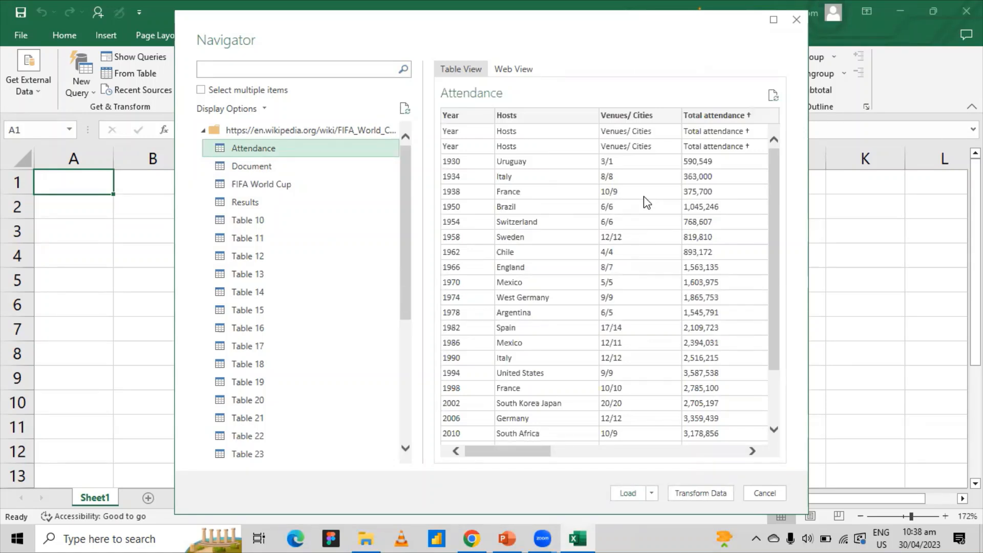
left_click(245, 186)
left_click(246, 205)
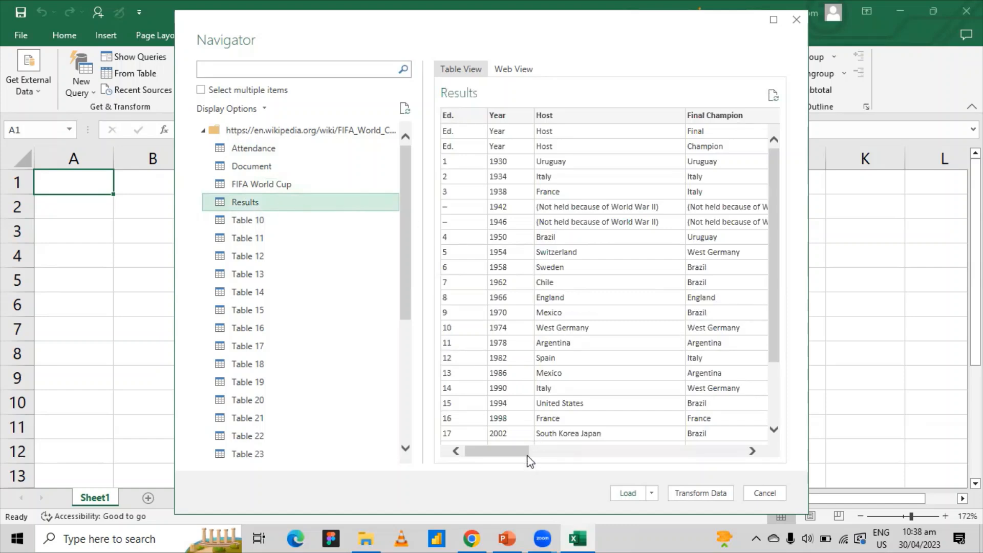
mouse_move(527, 459)
left_mouse_down()
mouse_move(714, 463)
mouse_move(509, 455)
left_mouse_up()
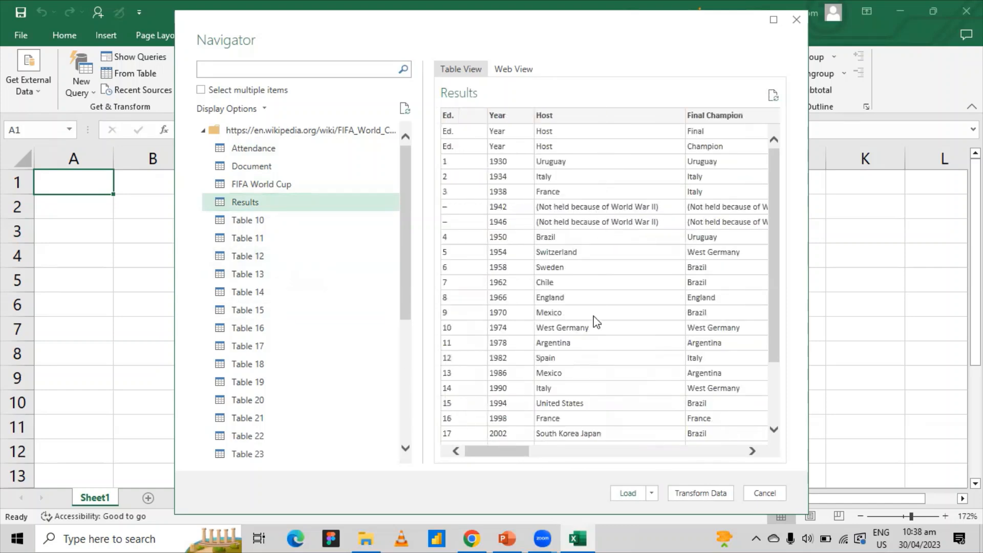
Step: Allow selecting multiple items, include only the Results table, and open it for transformation in the Power Query Editor
left_click(201, 91)
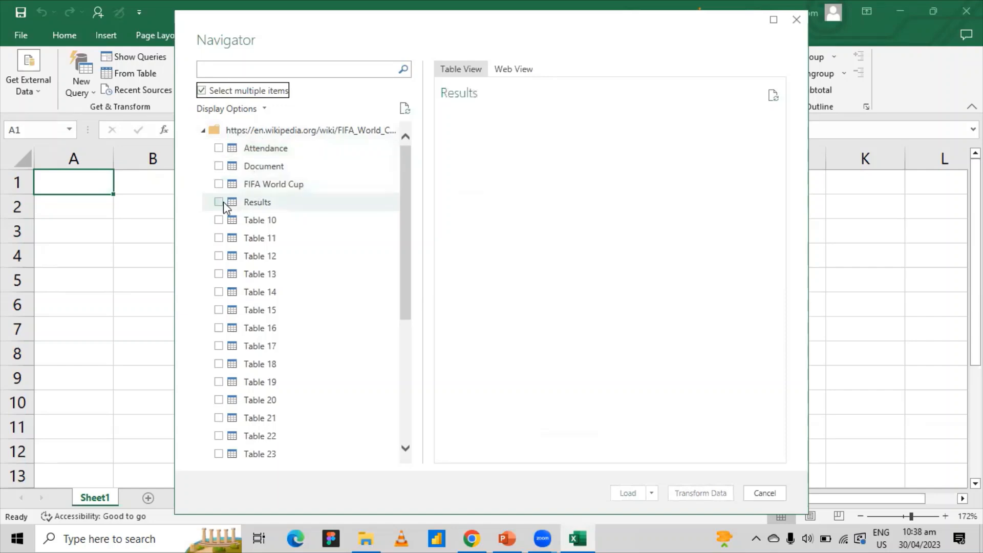
left_click(219, 201)
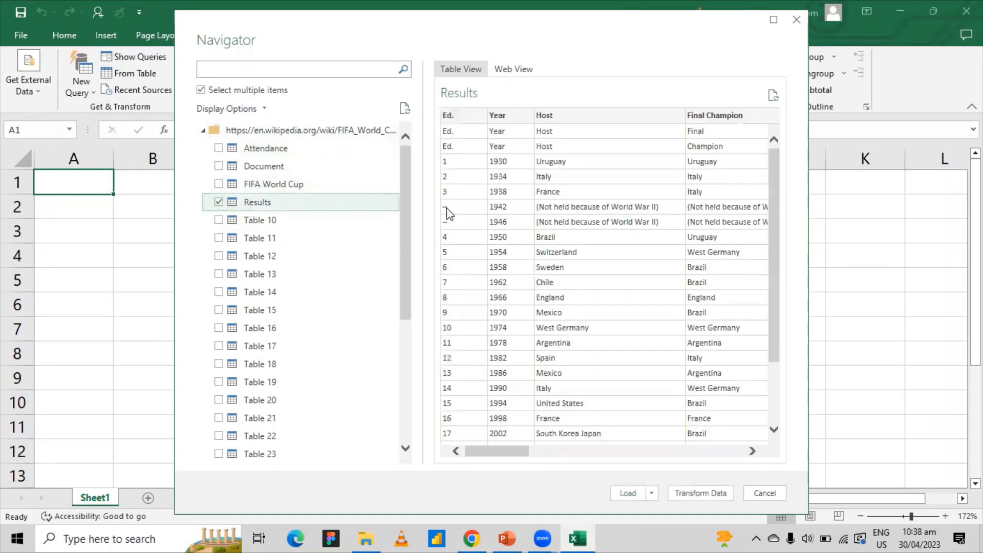
left_click_drag(487, 451, 433, 454)
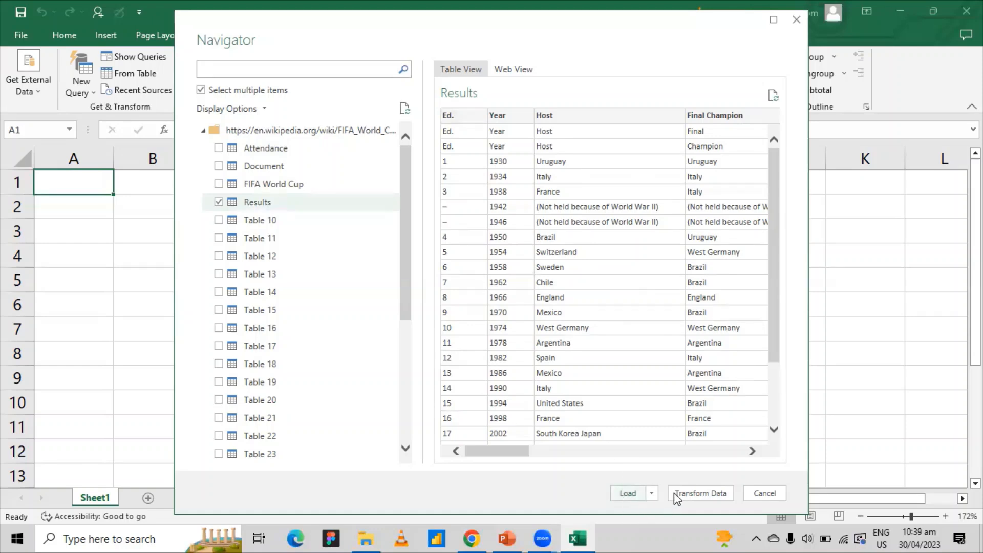
left_click(690, 494)
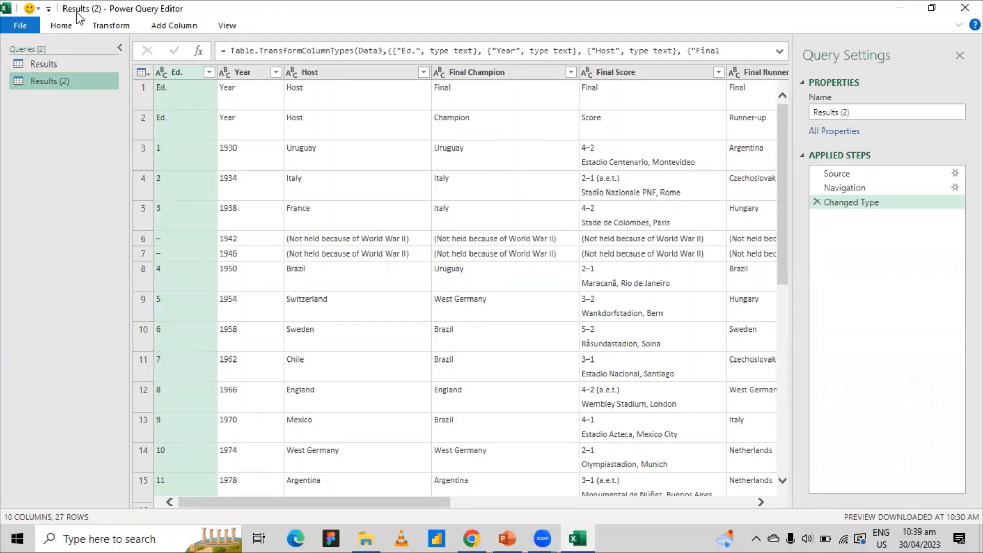
Step: Close the Power Query Editor and discard the changes
left_click(18, 26)
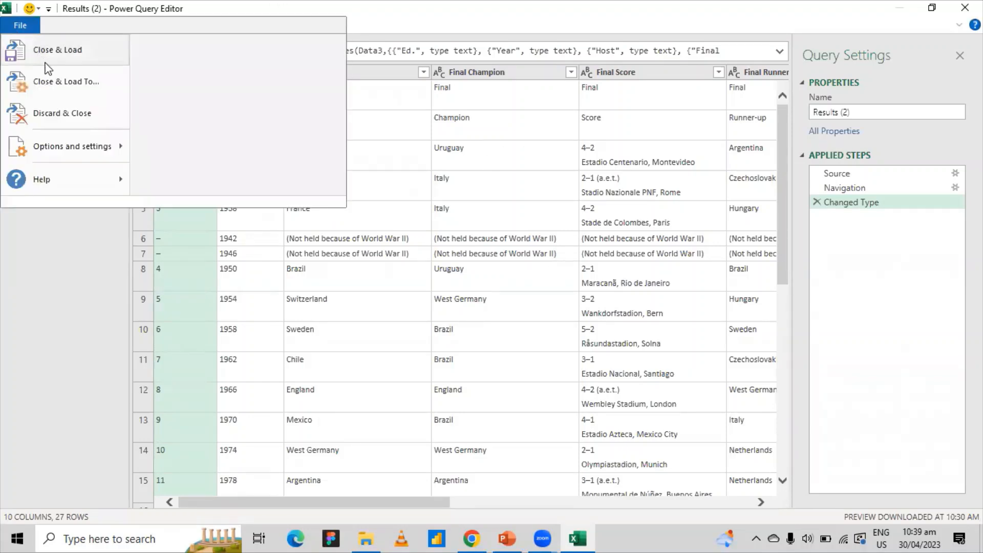
left_click(414, 3)
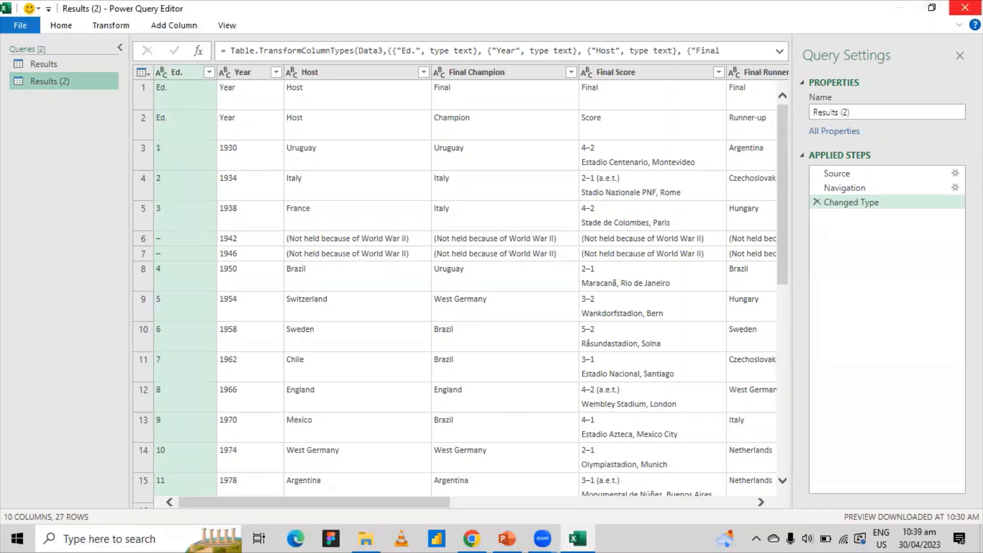
left_click(965, 8)
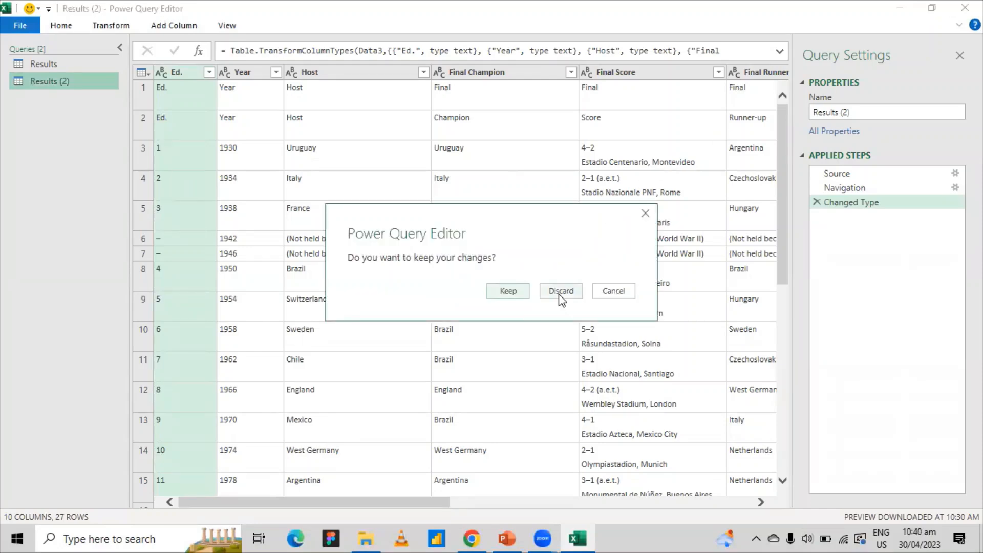
left_click(561, 291)
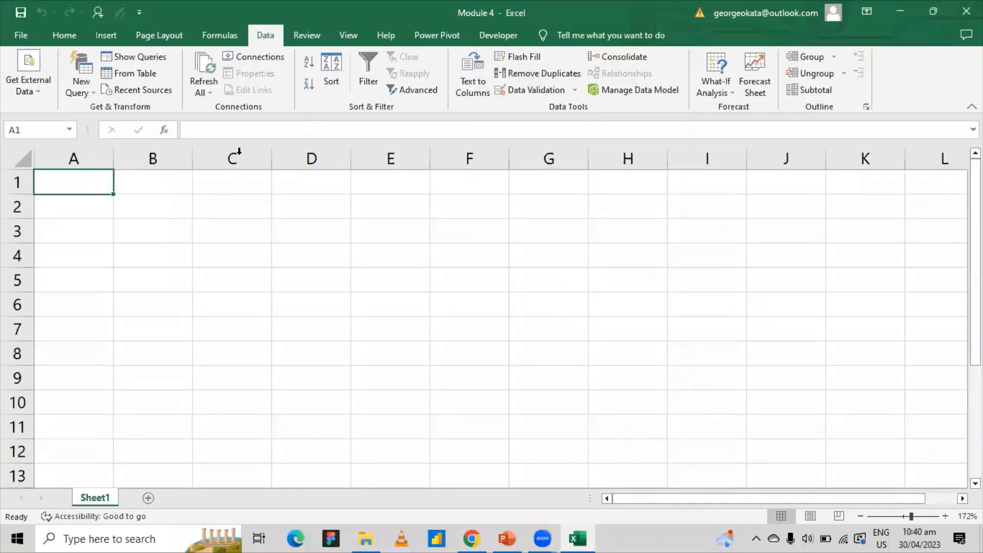
Step: Review the new query source options for files and databases, including SQL Server Database
left_click(94, 97)
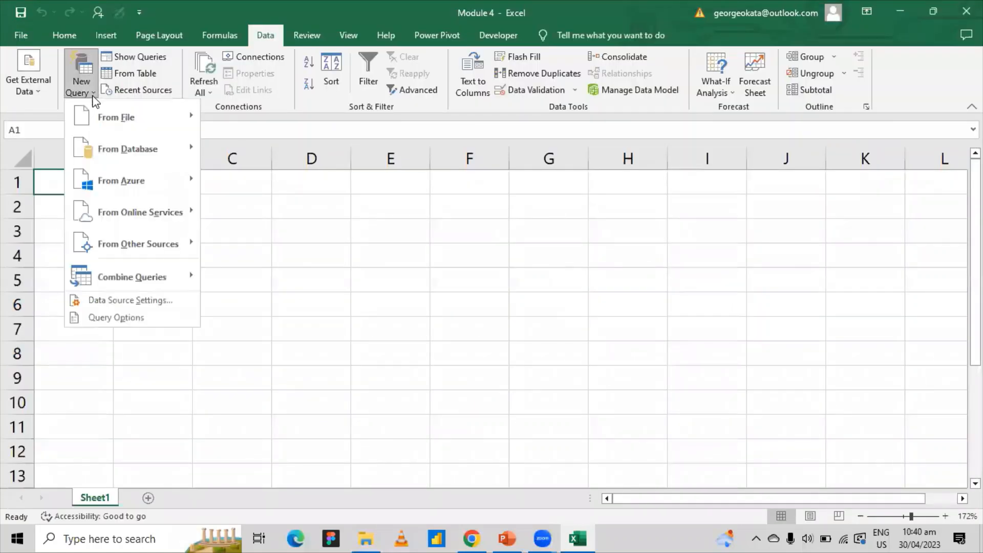
mouse_move(105, 122)
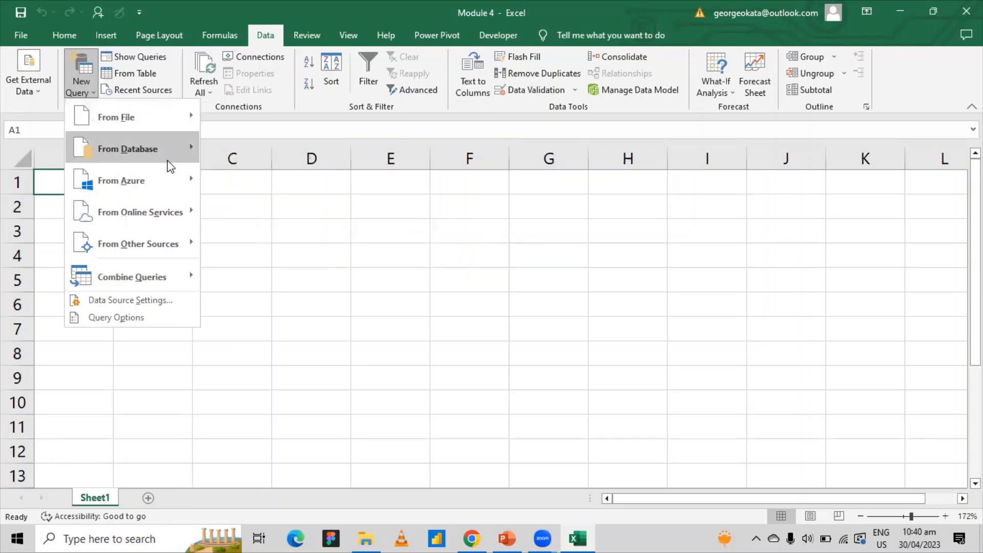
mouse_move(168, 161)
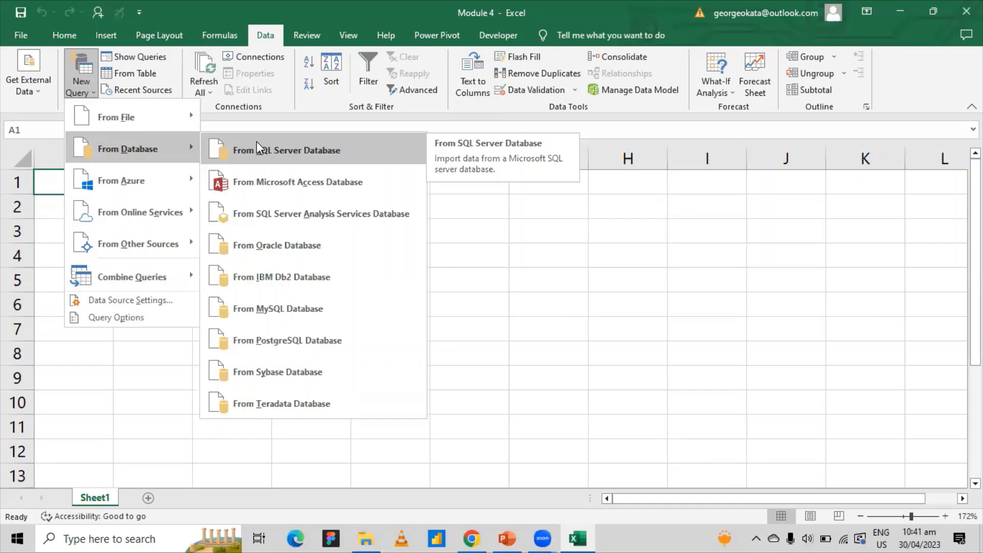
left_click(500, 222)
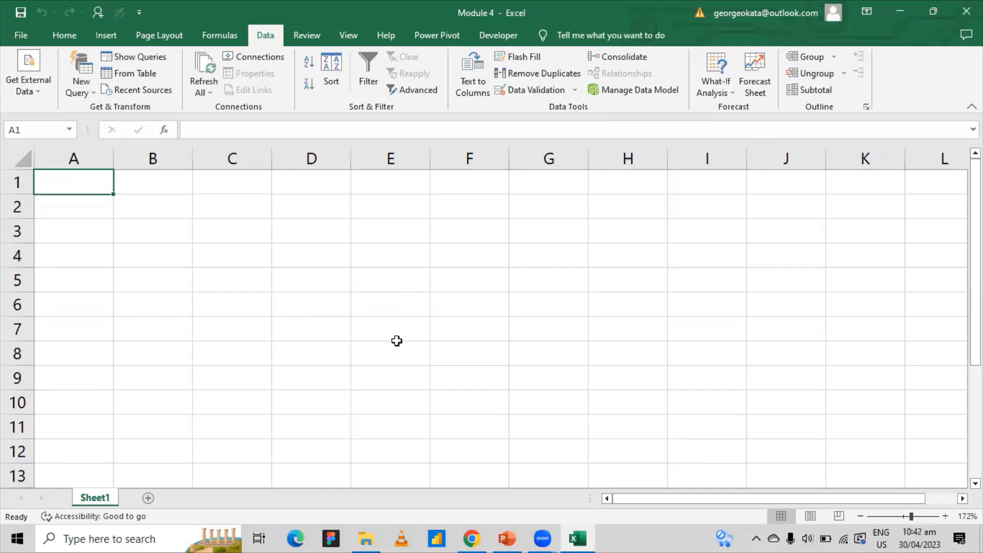
Step: Switch to File Explorer and inspect the Module 4 folder inside Class Data Files
left_click(365, 537)
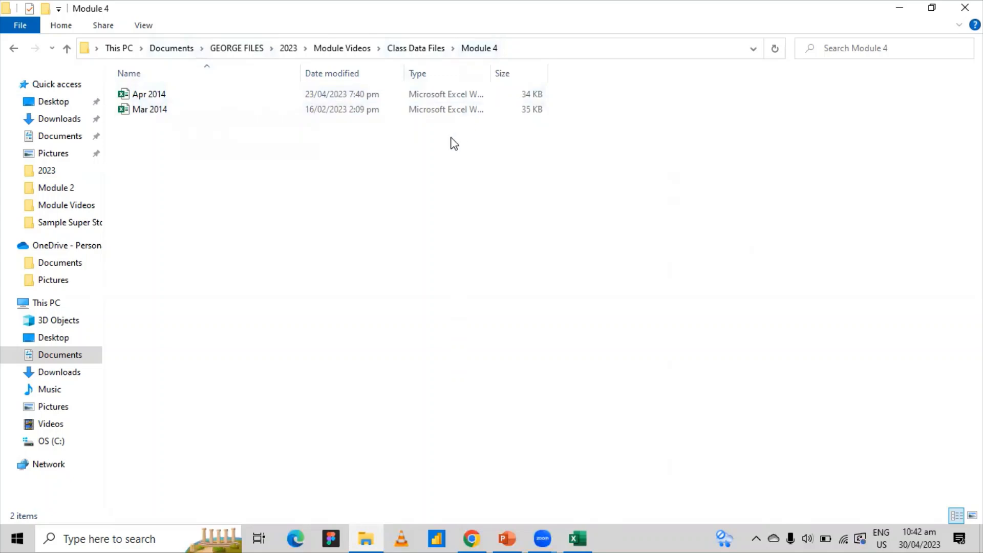
mouse_move(171, 109)
left_click(416, 48)
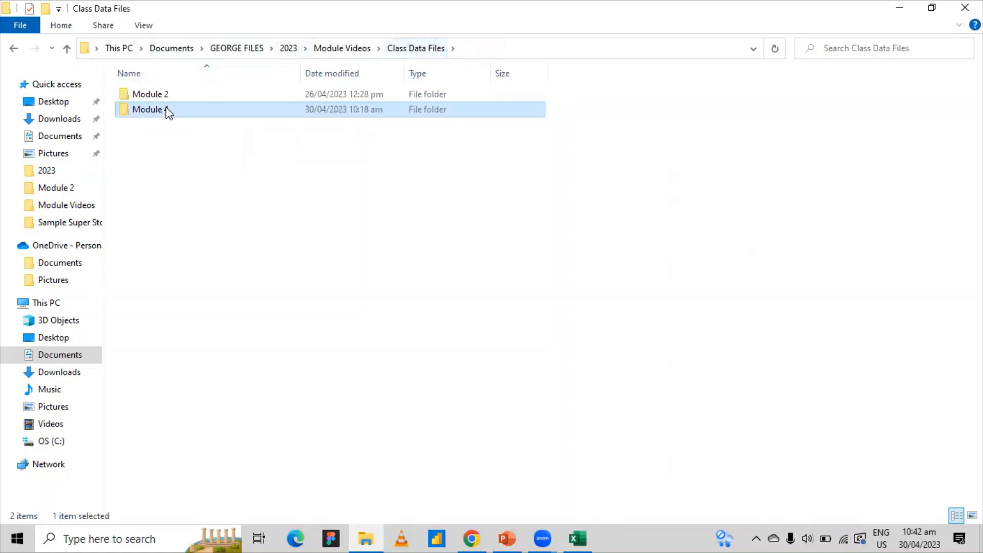
double_click(153, 109)
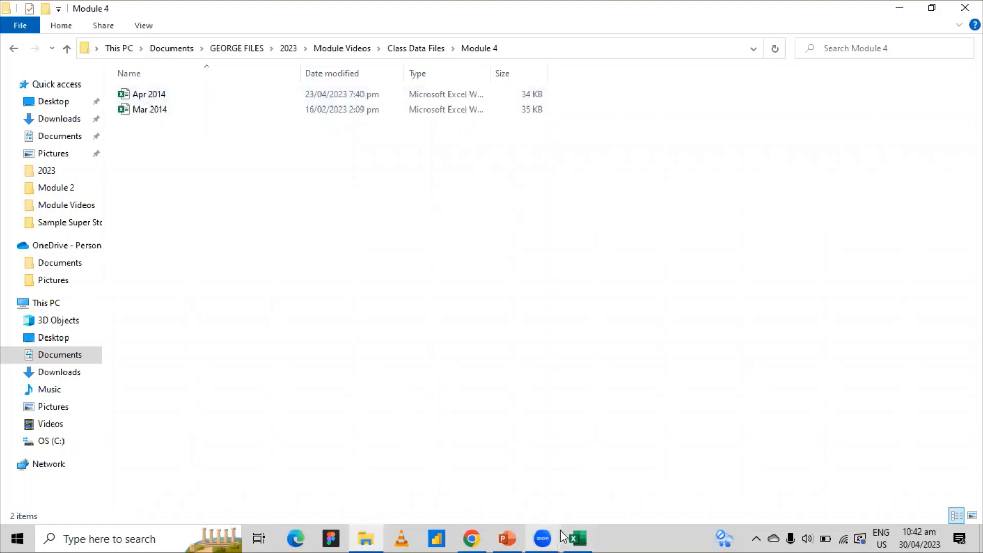
Step: Back in Excel, start a new query from a folder and check the source folder's path in File Explorer
left_click(576, 537)
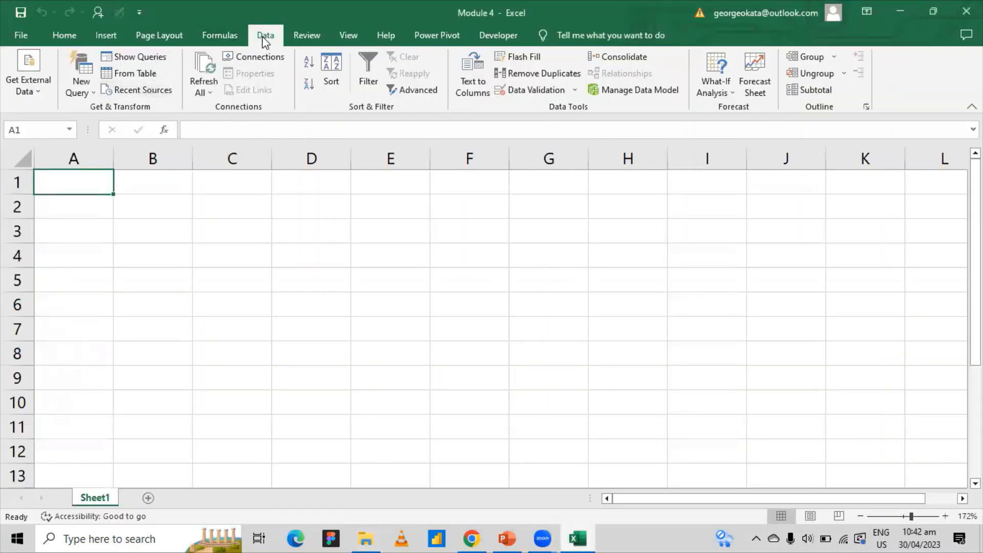
left_click(88, 93)
mouse_move(95, 117)
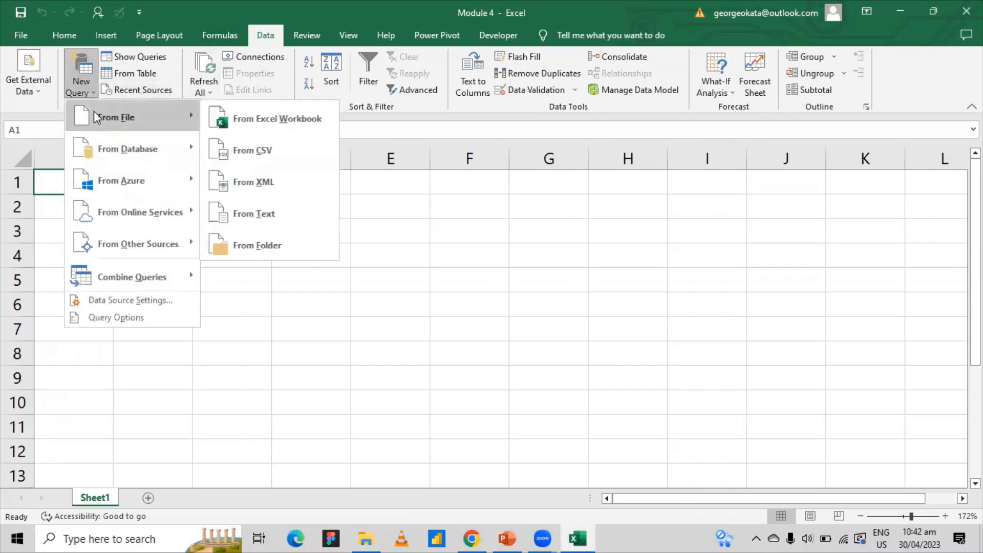
left_click(275, 247)
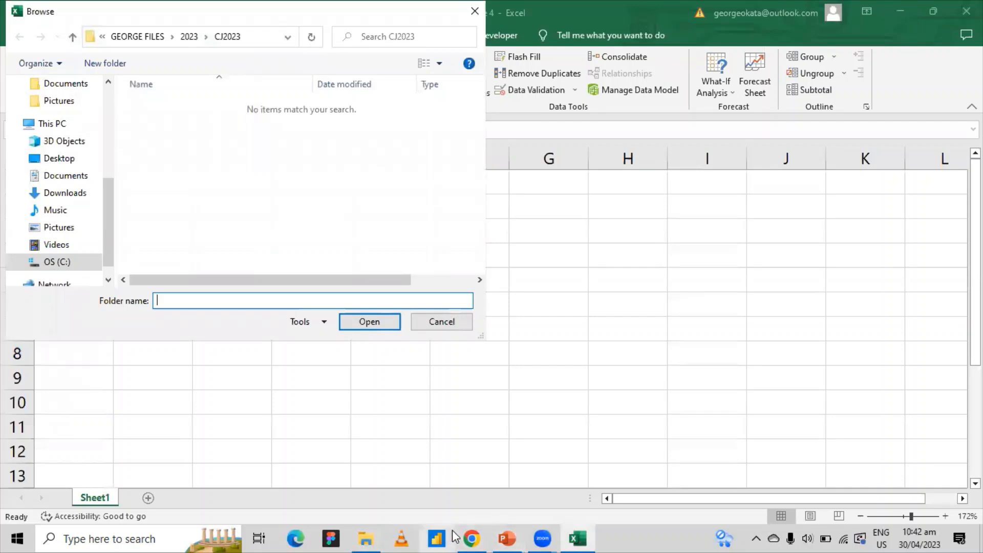
left_click(365, 537)
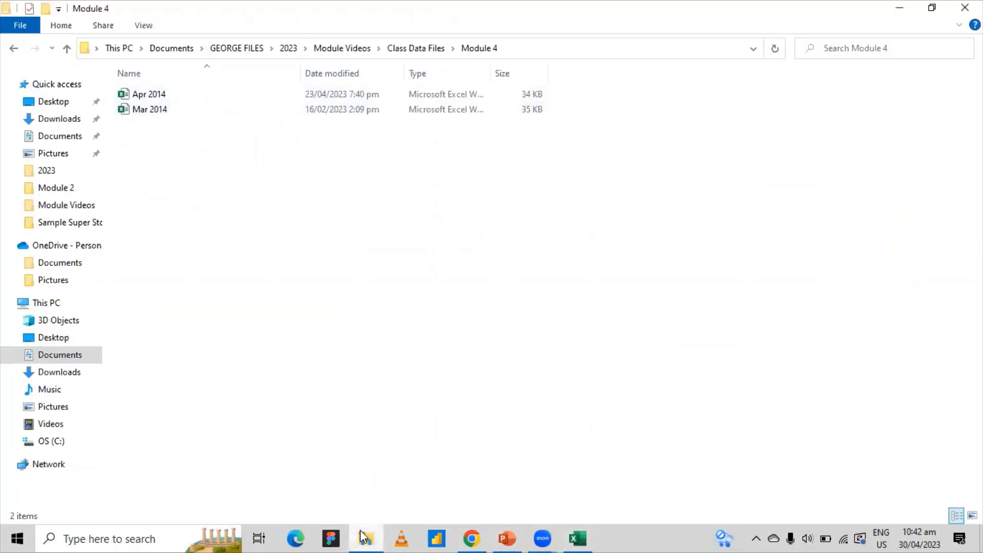
left_click(364, 538)
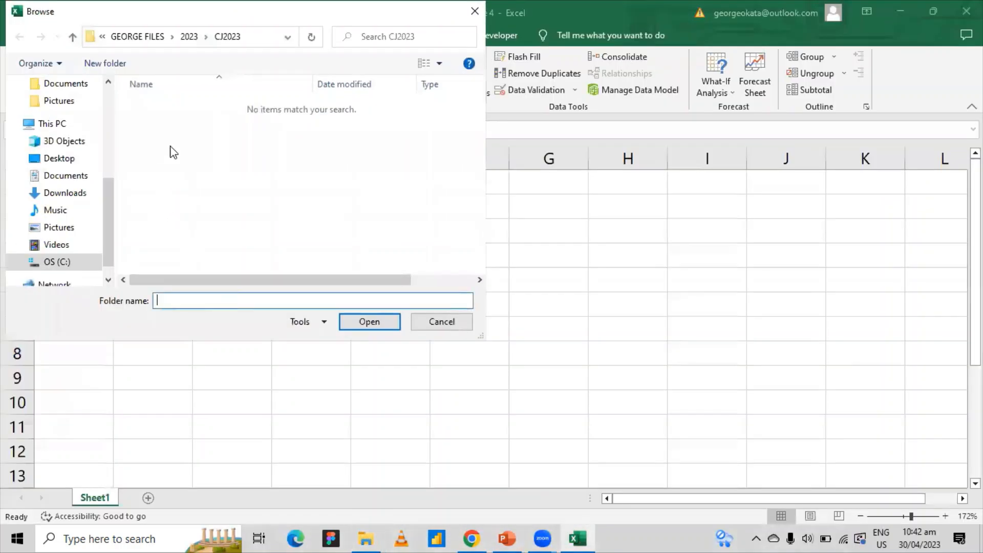
Step: Browse from the 2023 folder through Module Videos and Class Data Files to the Module 4 folder
left_click(185, 41)
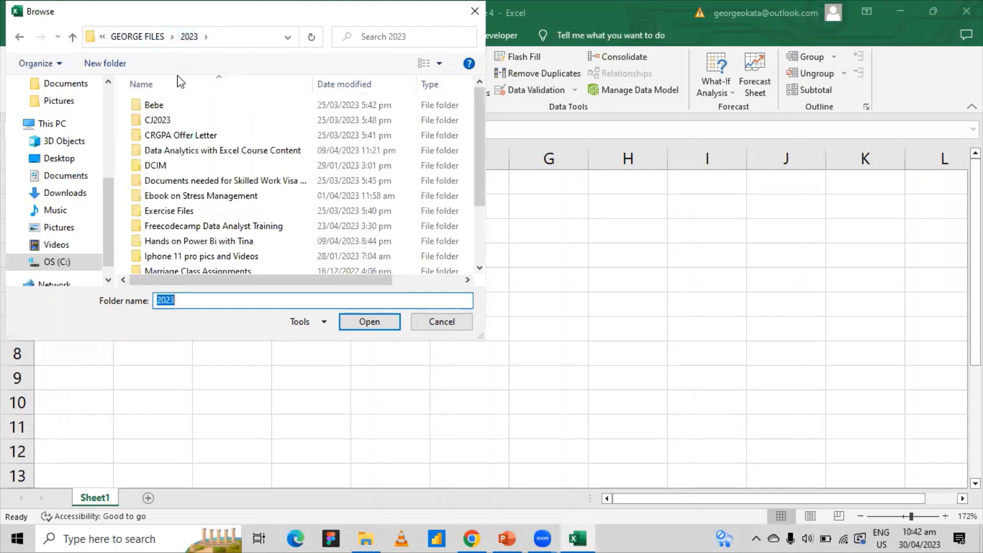
left_click(365, 538)
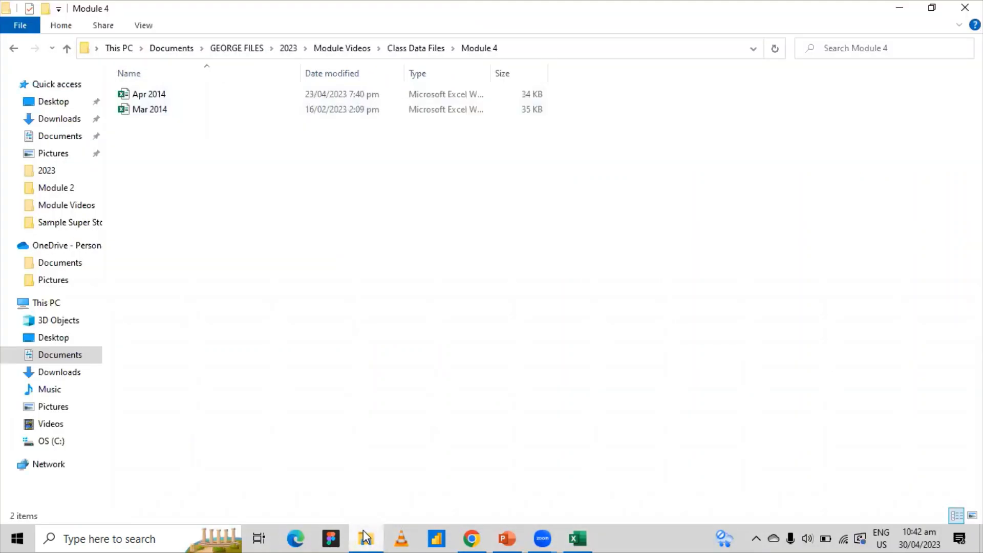
left_click(365, 538)
scroll(196, 204, "down", 2)
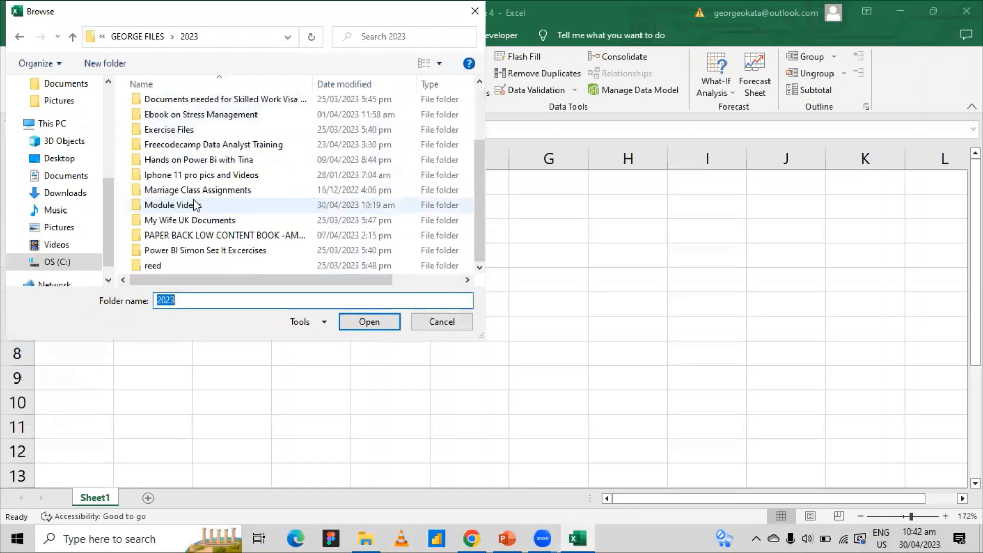
double_click(188, 206)
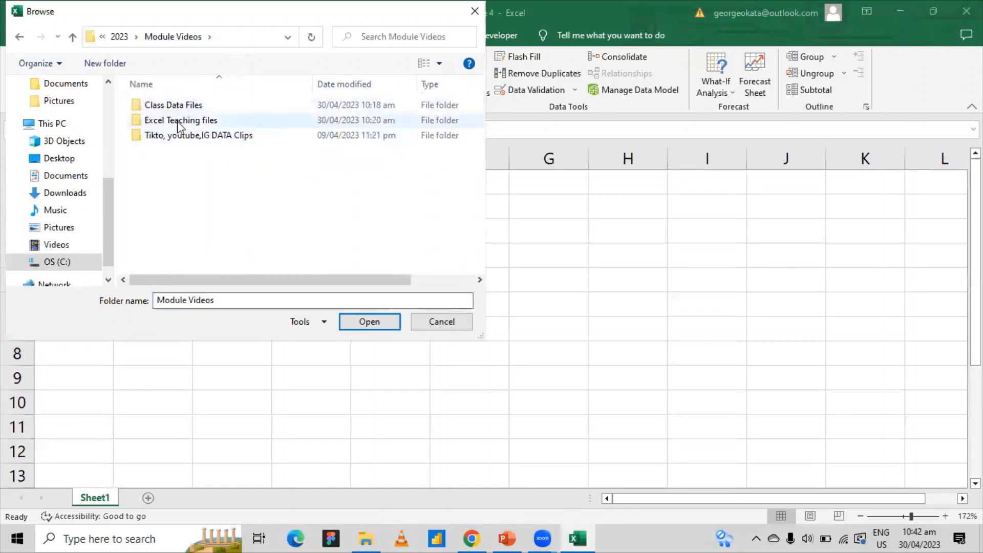
left_click(366, 538)
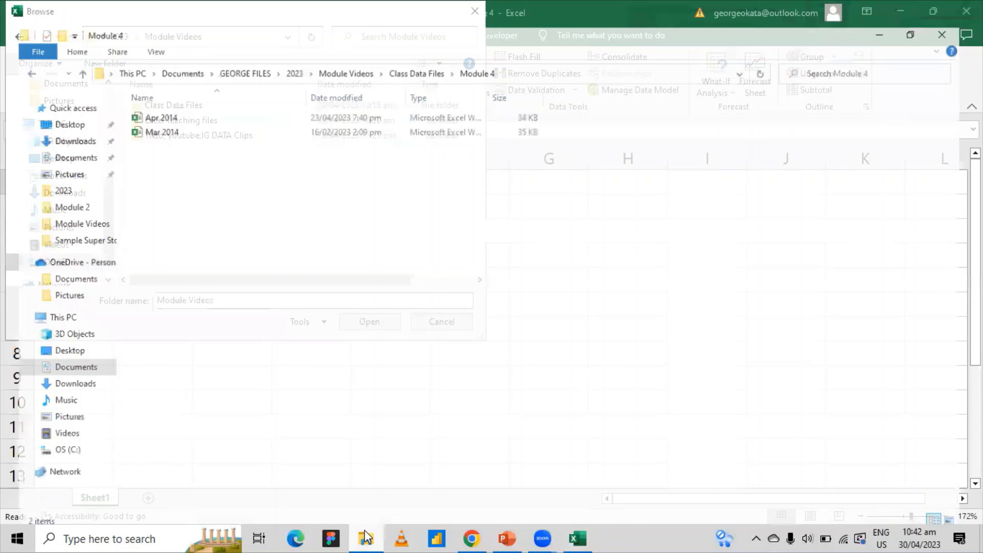
left_click(365, 538)
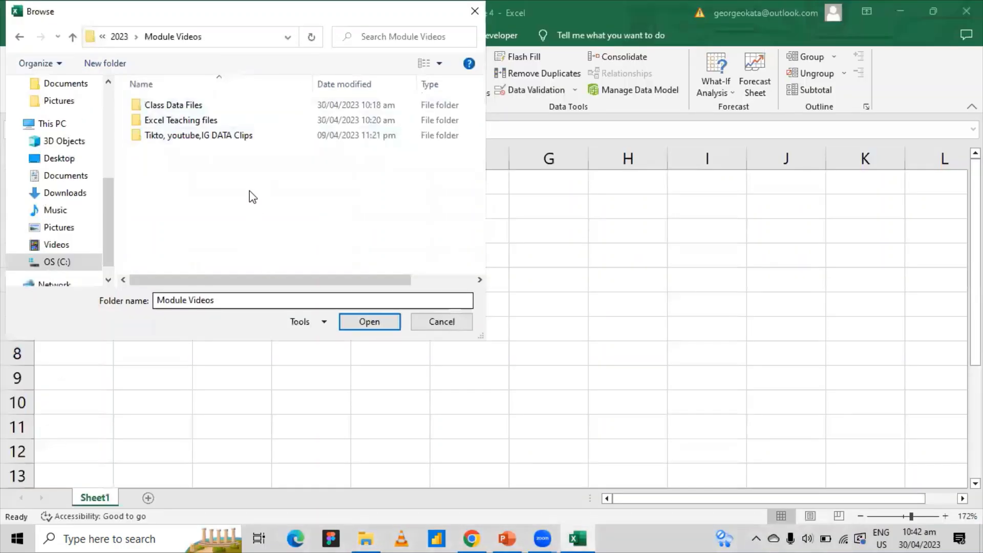
double_click(239, 113)
double_click(202, 120)
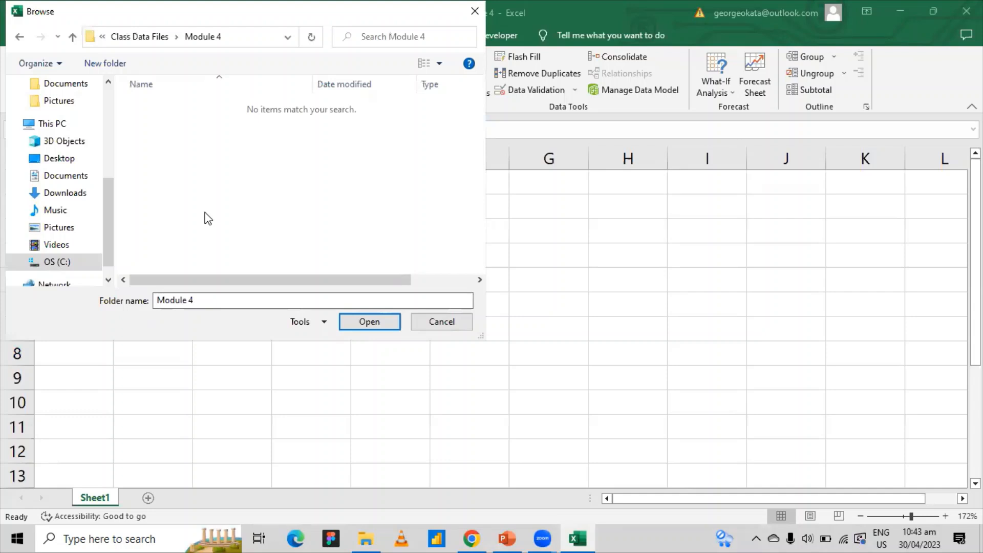
Step: Use the Module 4 folder as the query source and start Combine & Transform Data on its files
left_click(367, 324)
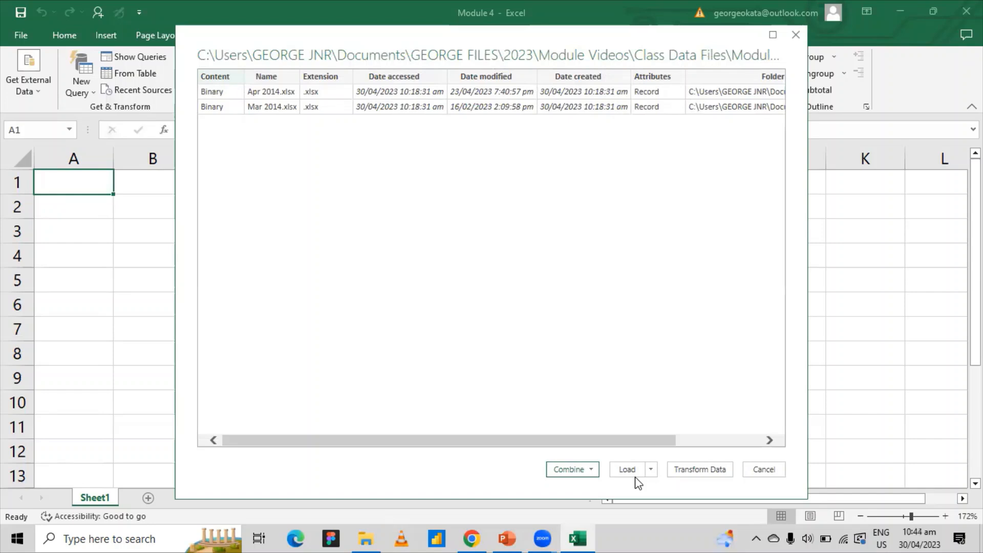
left_click(569, 470)
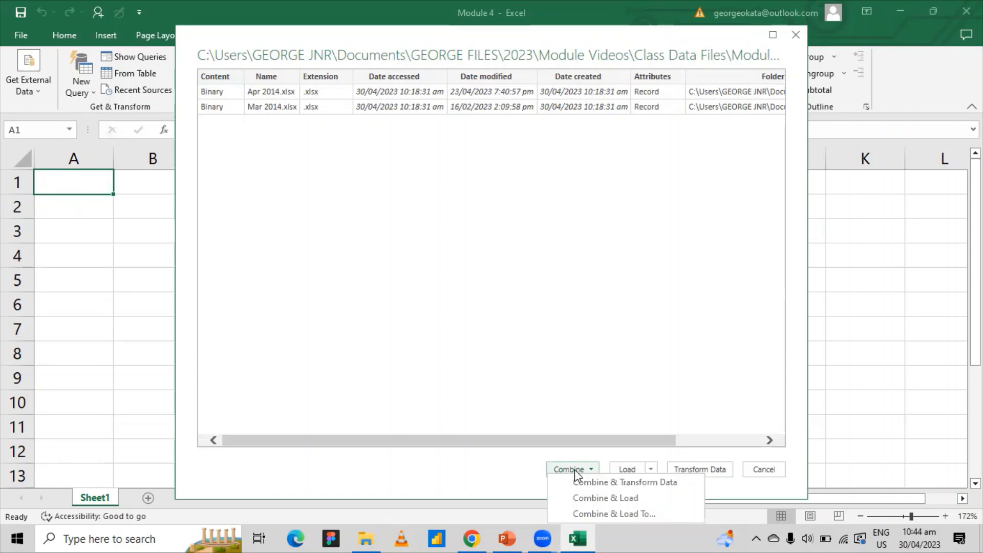
left_click(605, 481)
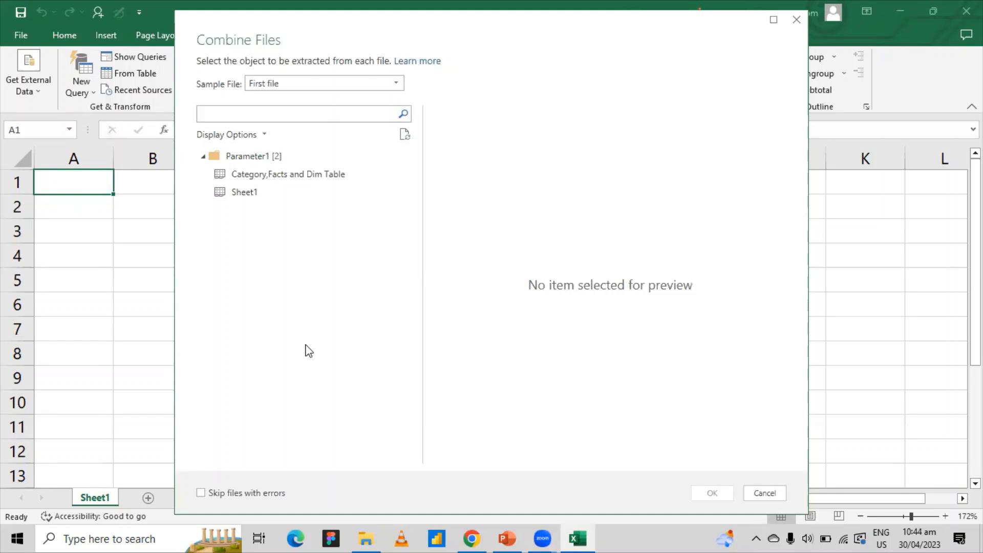
Step: Compare the previews of the Category,Facts and Dim Table and Sheet1 objects in the sample file
left_click(228, 176)
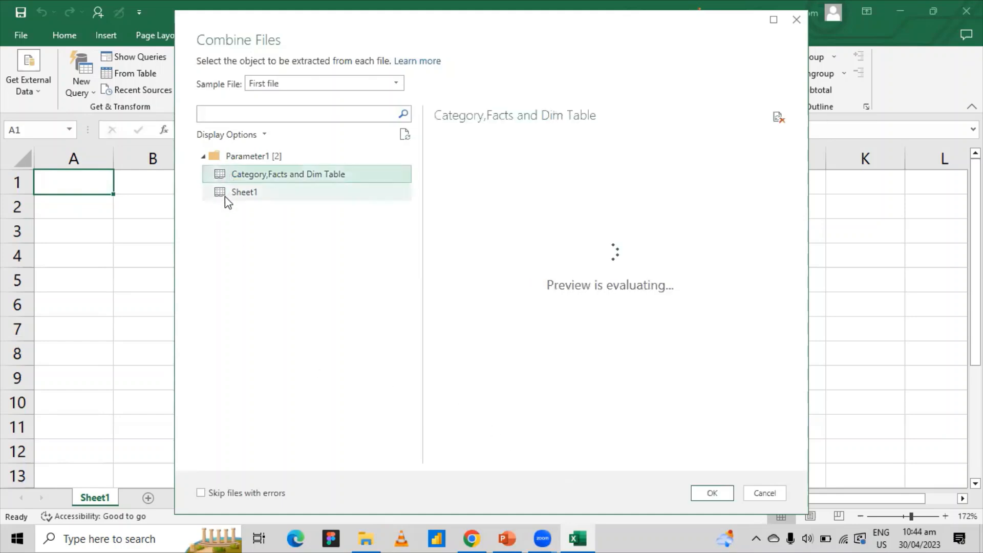
left_click(226, 195)
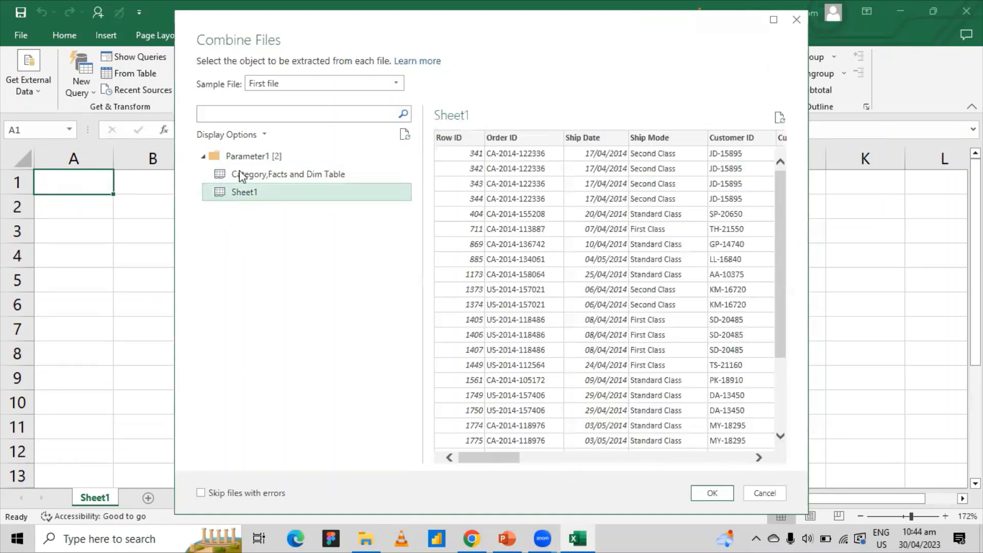
left_click(241, 170)
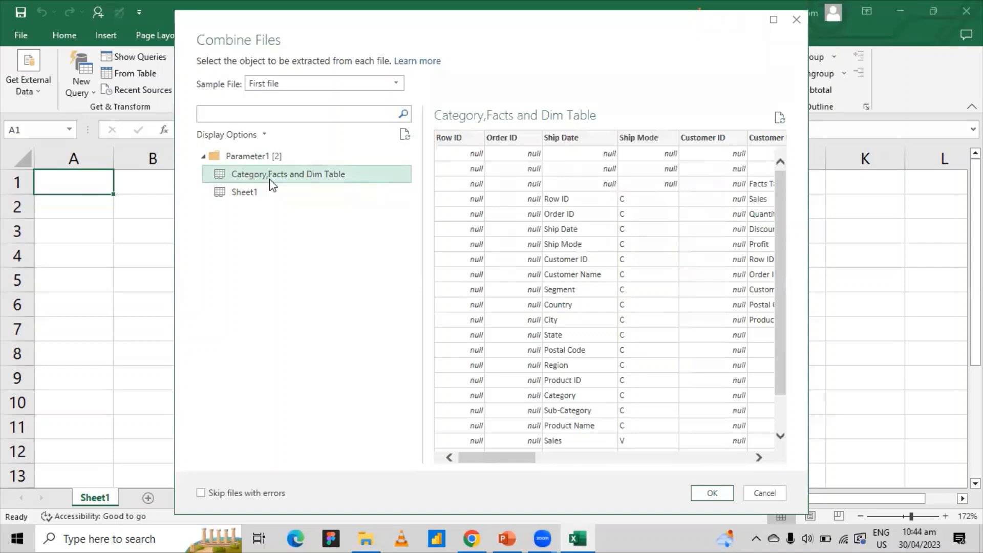
mouse_move(516, 460)
left_mouse_down()
mouse_move(691, 461)
mouse_move(517, 459)
left_mouse_up()
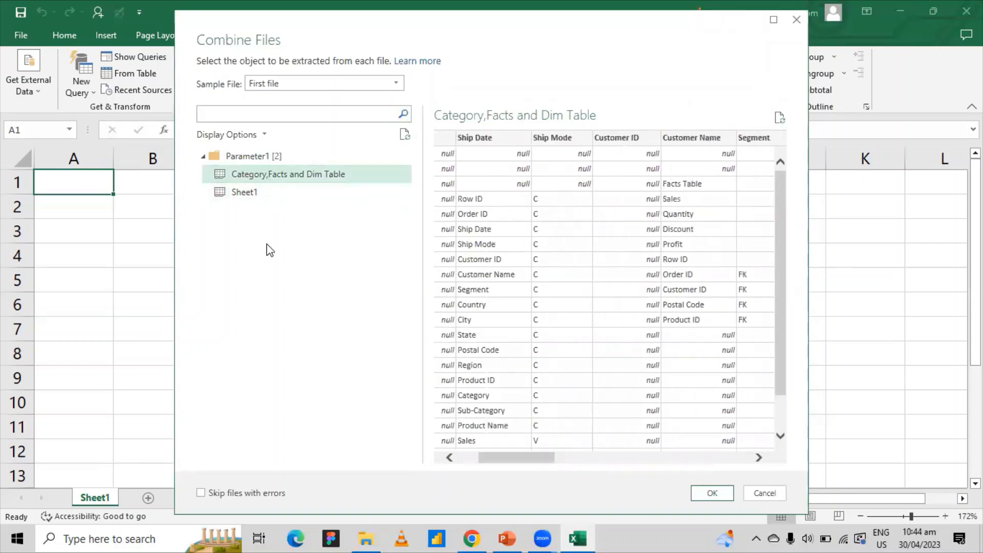
left_click(246, 184)
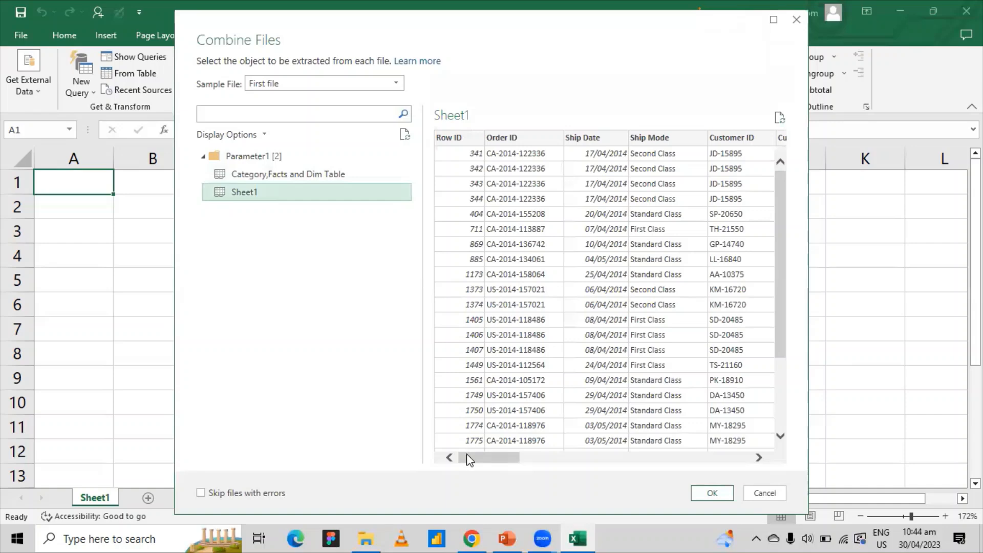
mouse_move(466, 458)
left_mouse_down()
mouse_move(729, 461)
mouse_move(461, 459)
left_mouse_up()
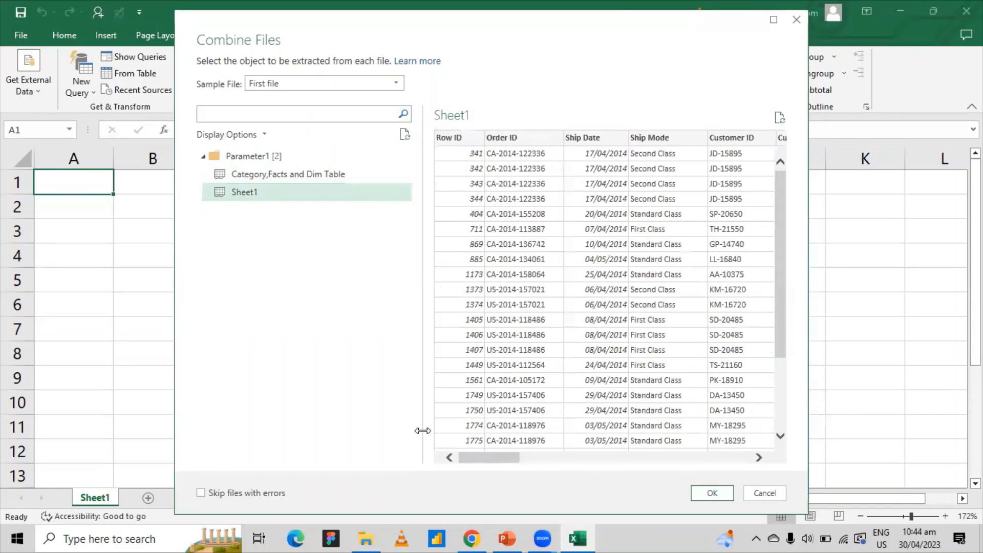
left_click(261, 176)
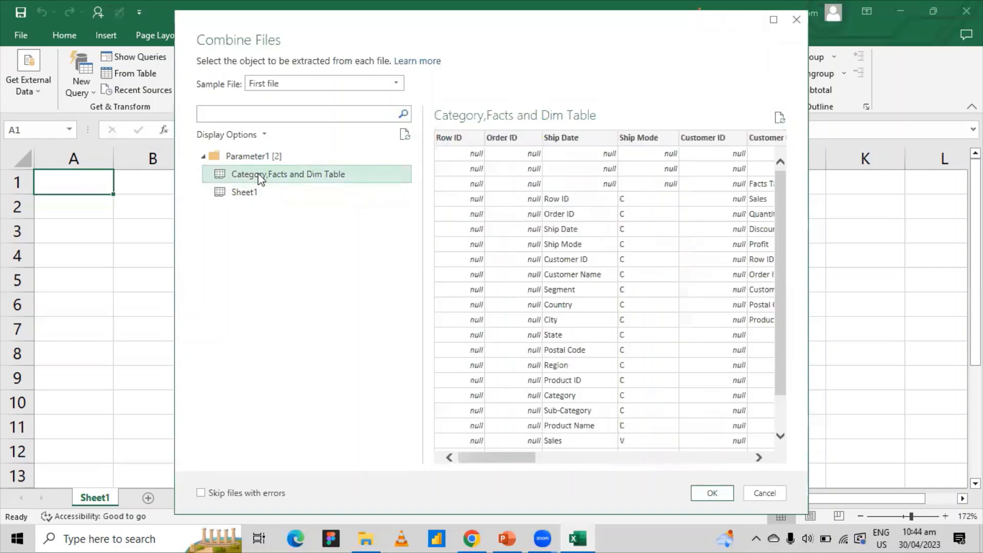
Step: Choose Sheet1 as the object to extract from each file and combine the files into the Power Query Editor
left_click(254, 198)
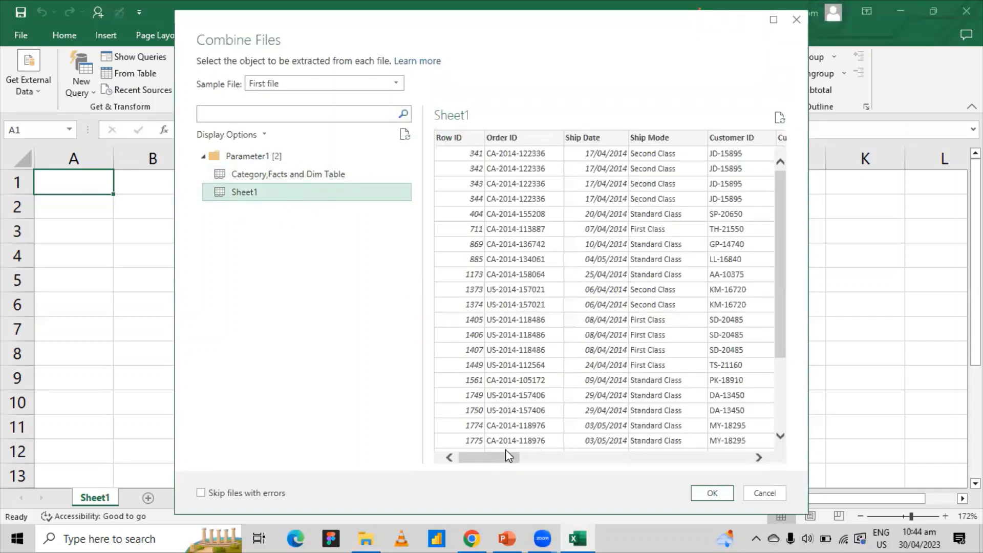
left_click_drag(507, 457, 459, 448)
scroll(631, 363, "down", 5)
scroll(631, 363, "up", 5)
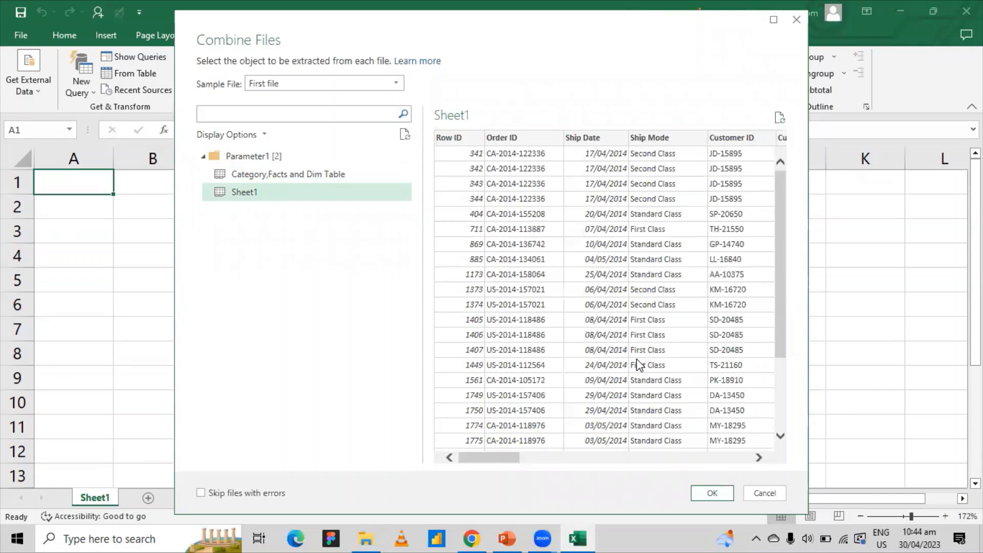
left_click(713, 493)
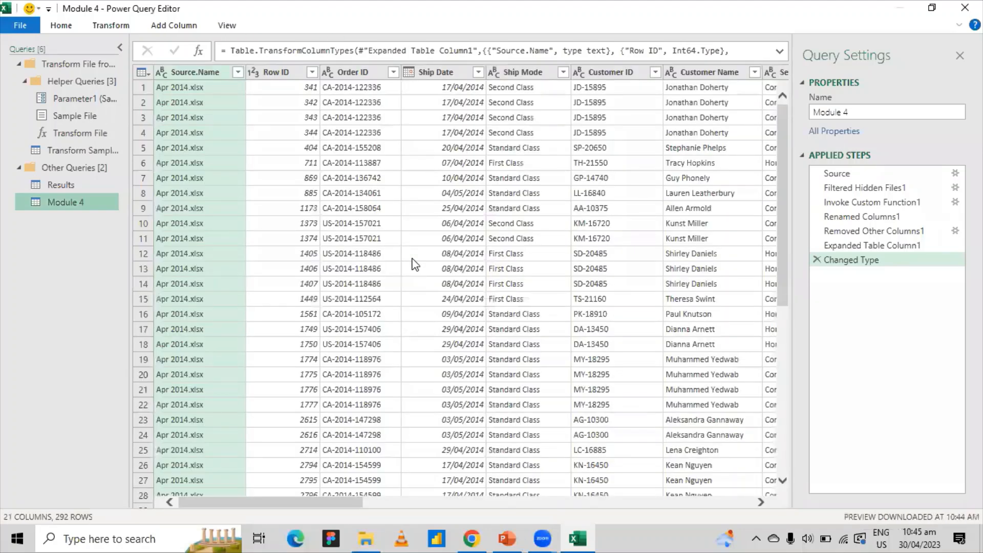
Step: Examine the combined Module 4 query from its first to last rows, and view the Results query
left_click_drag(782, 152, 710, 524)
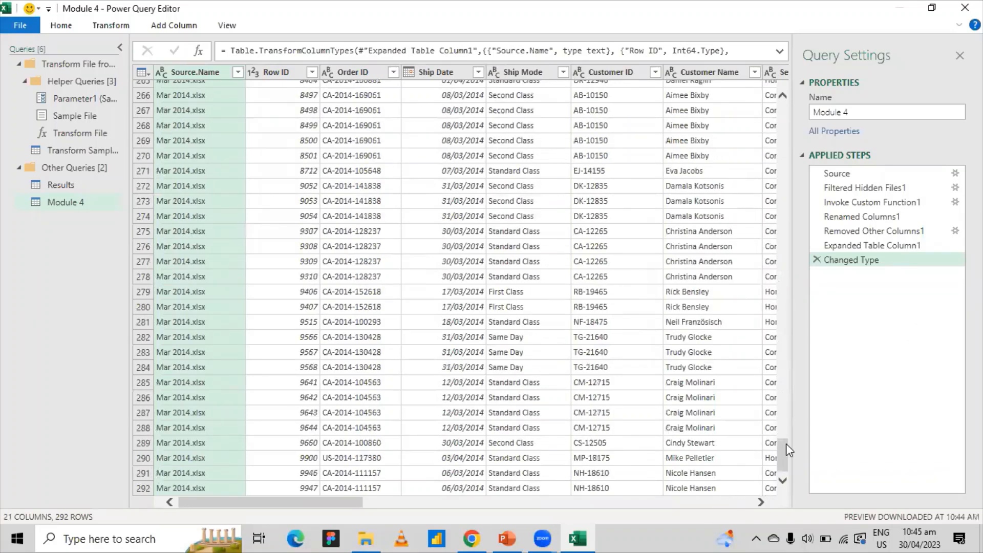
left_click_drag(784, 449, 778, 80)
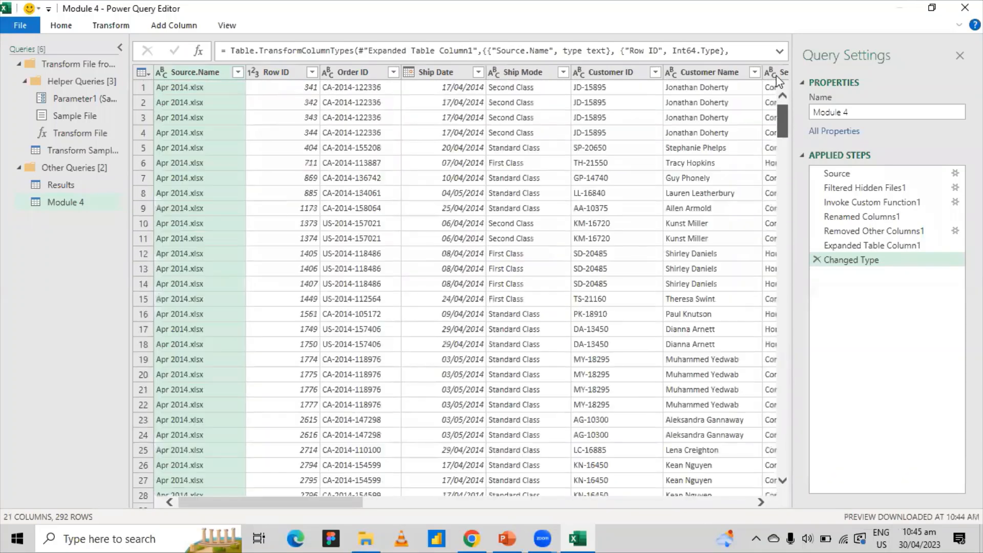
left_click(61, 185)
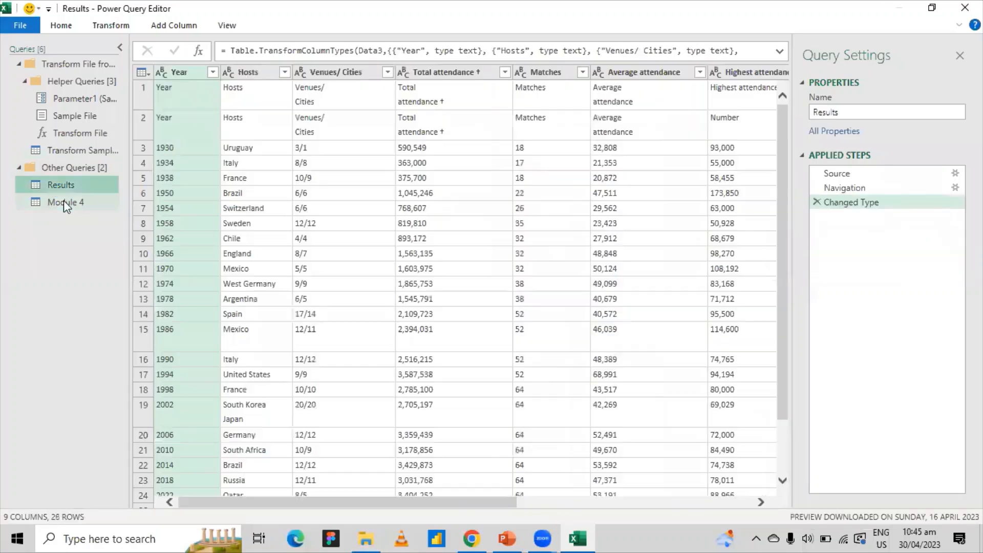
Step: Review the Module 4 query's applied steps one by one, from Source through Changed Type
left_click(64, 201)
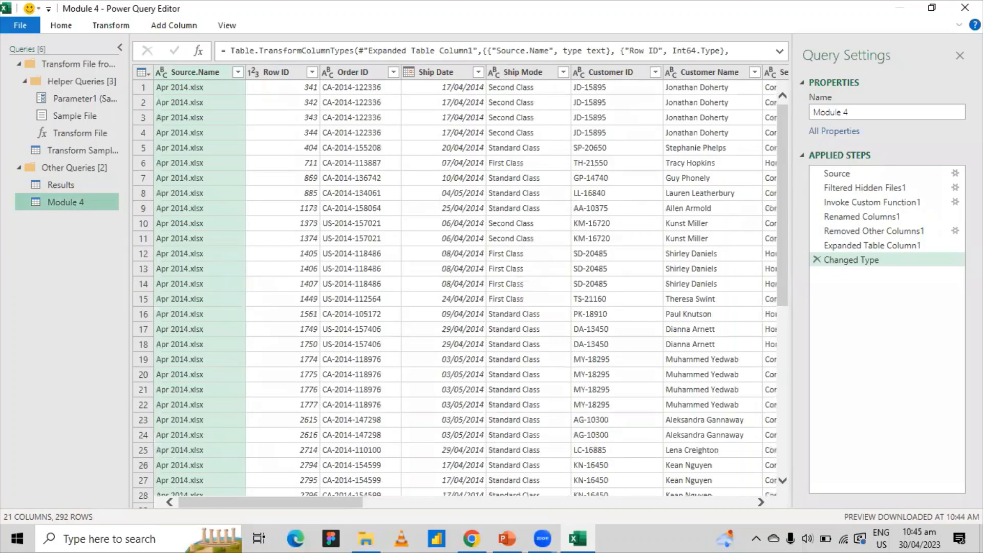
left_click(353, 148)
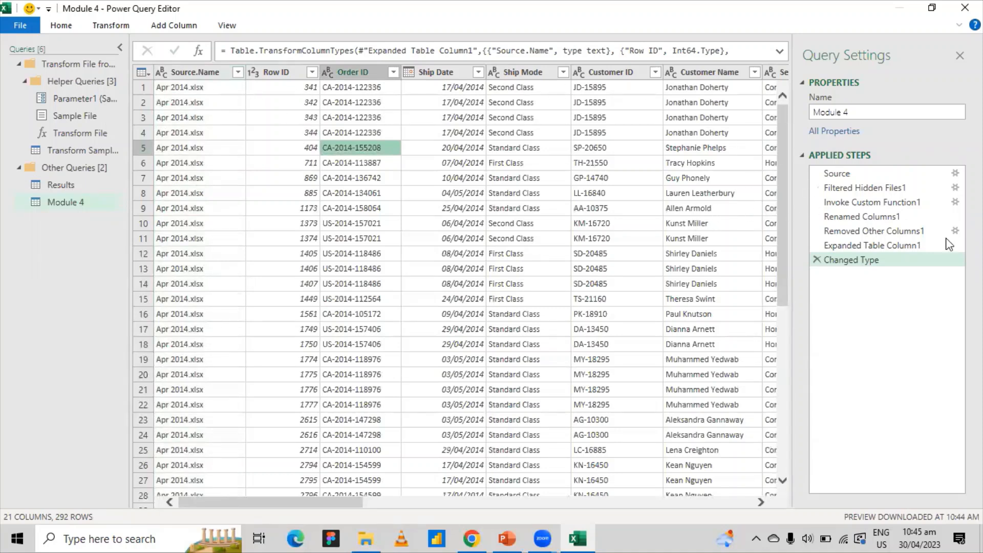
left_click(865, 174)
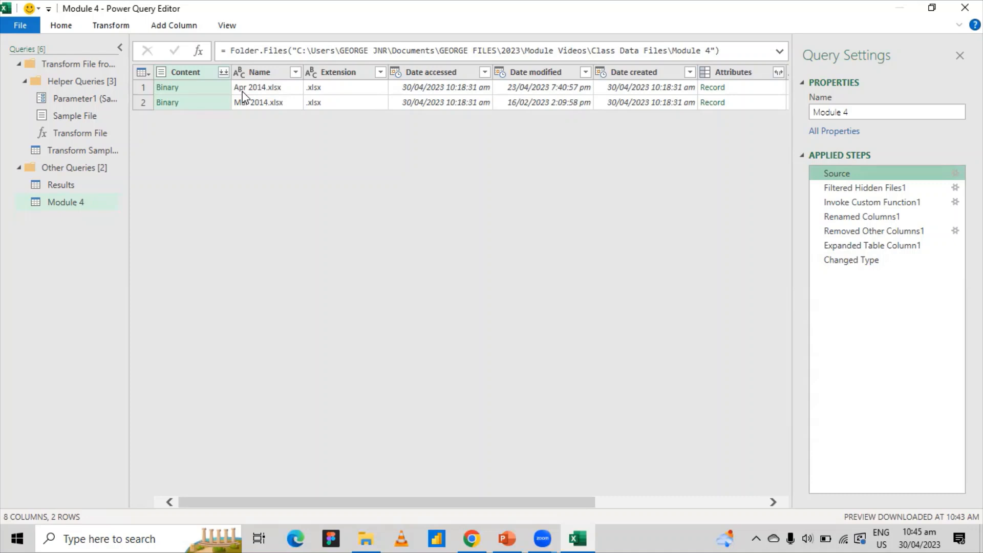
left_click(834, 190)
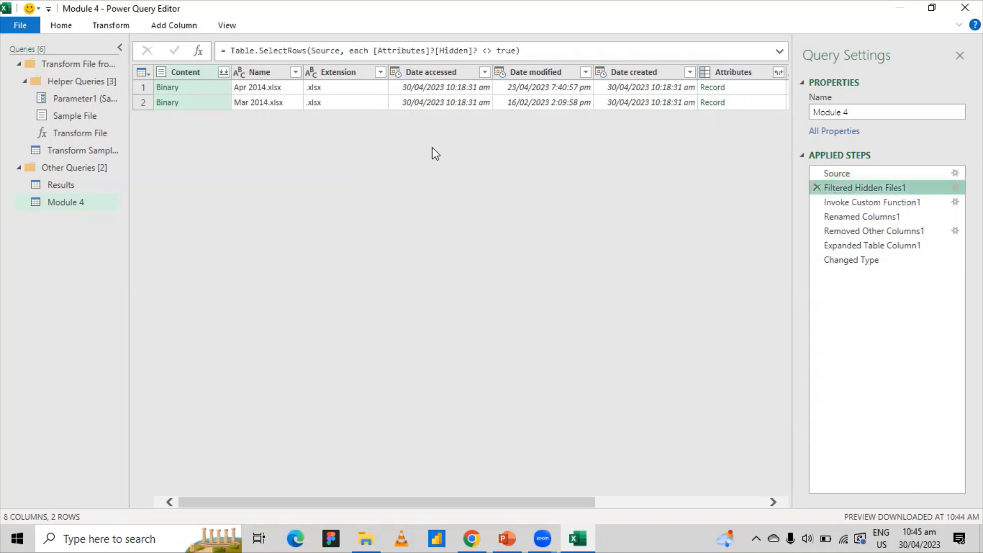
left_click(863, 203)
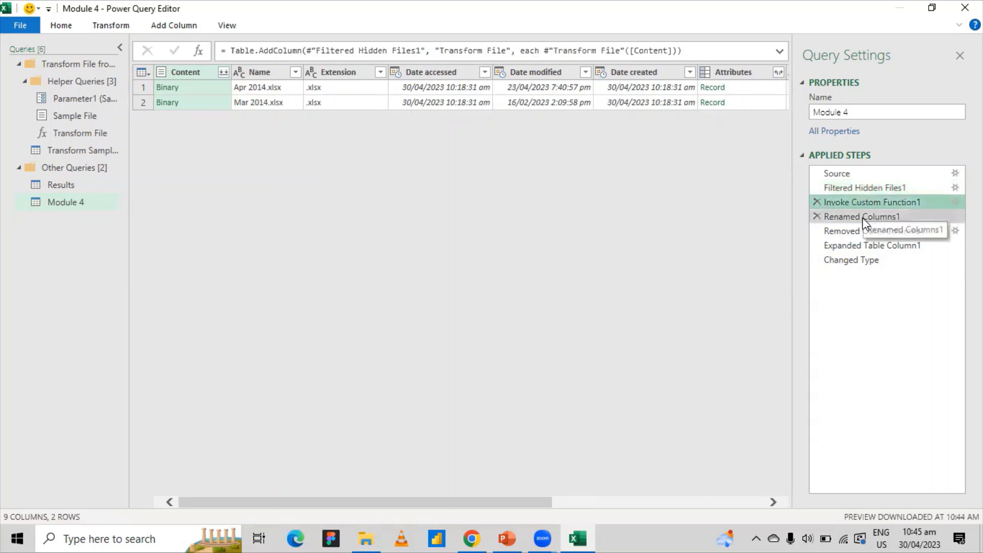
left_click(863, 218)
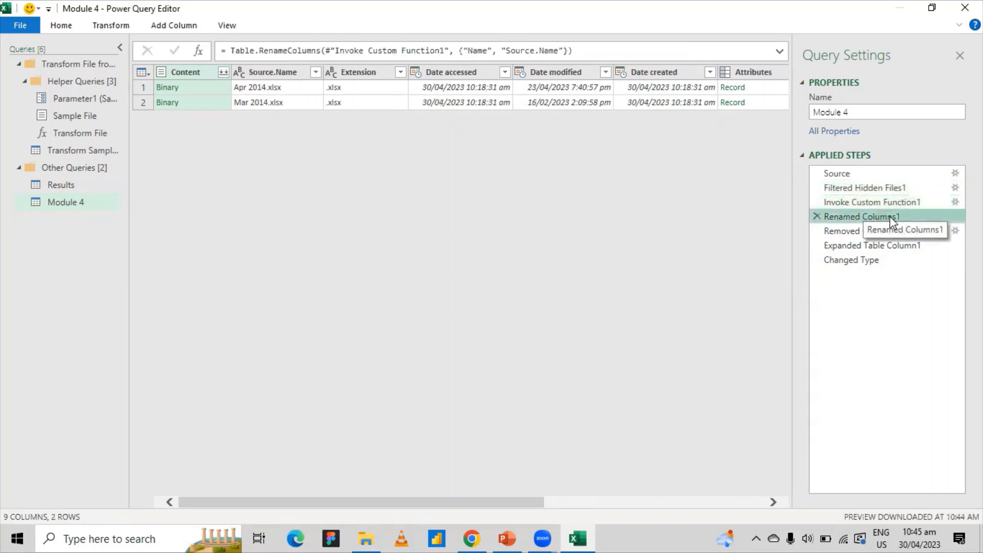
left_click(879, 231)
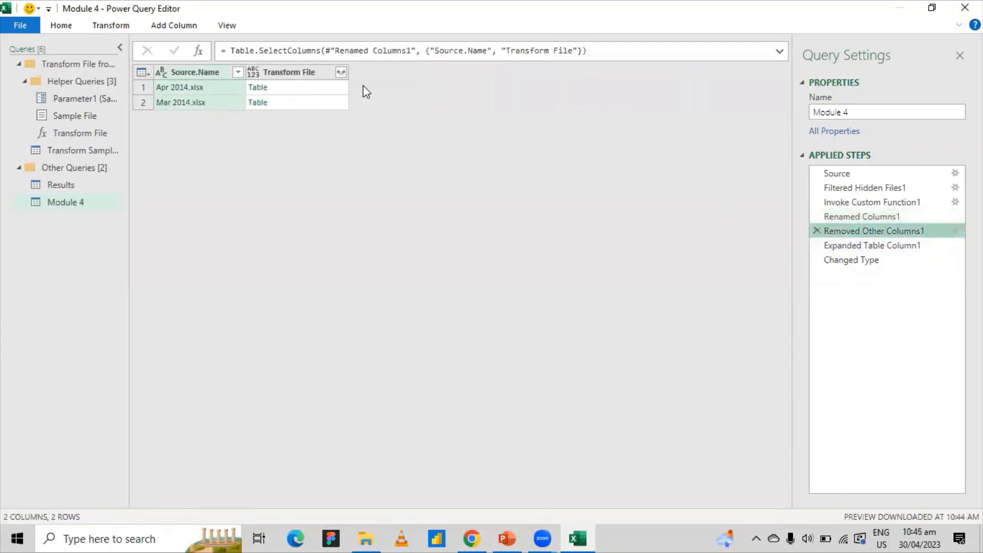
left_click(856, 246)
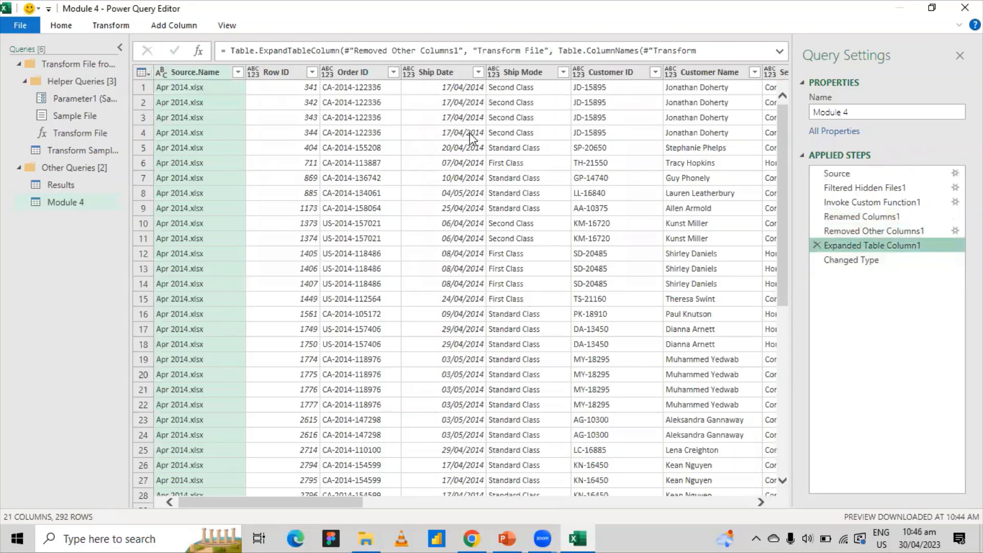
left_click(816, 260)
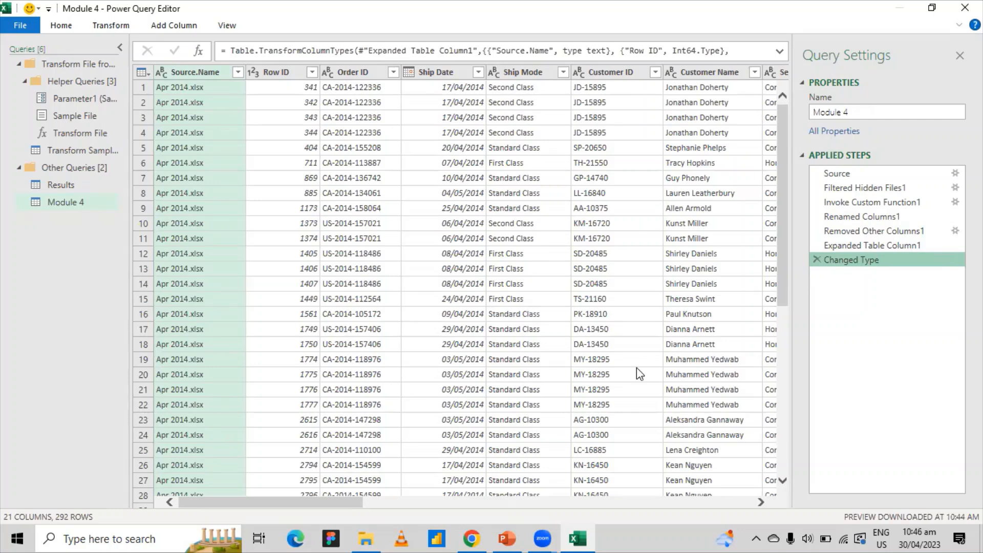
Step: Delete the Changed Type step from the Module 4 query and view the data types offered for the Source.Name column
left_click(817, 260)
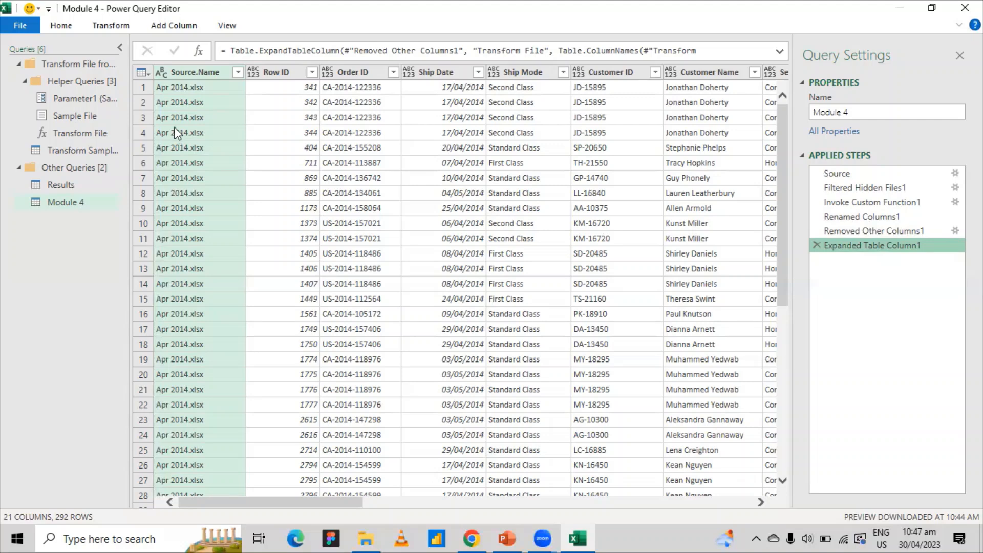
left_click(161, 73)
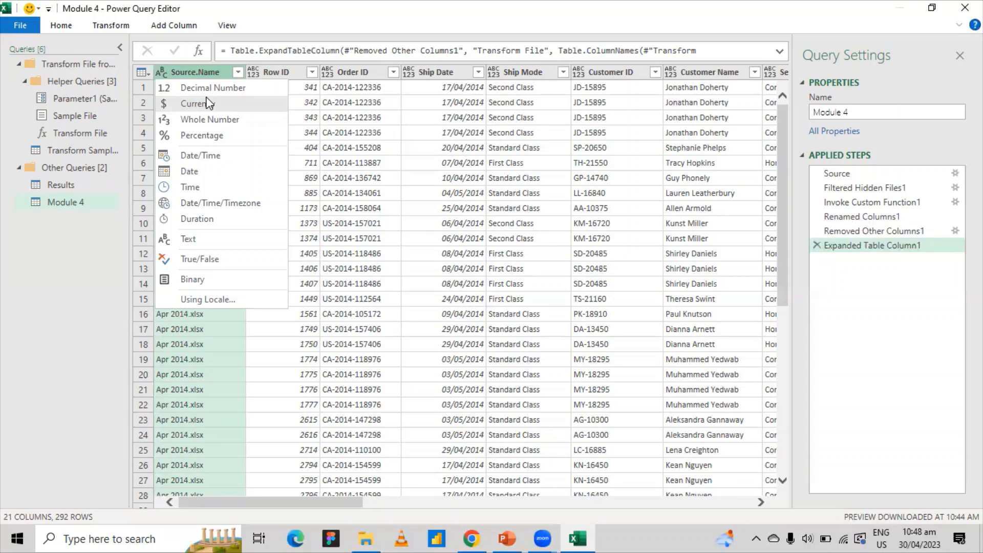
left_click(257, 25)
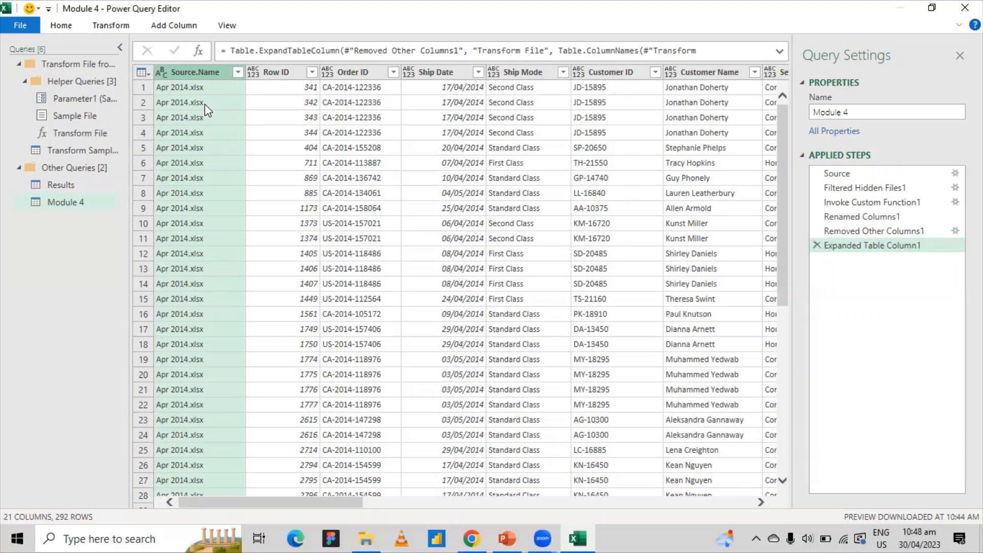
Step: Try the Date type on the Source.Name column, and replace that conversion with Date/Time
left_click(159, 74)
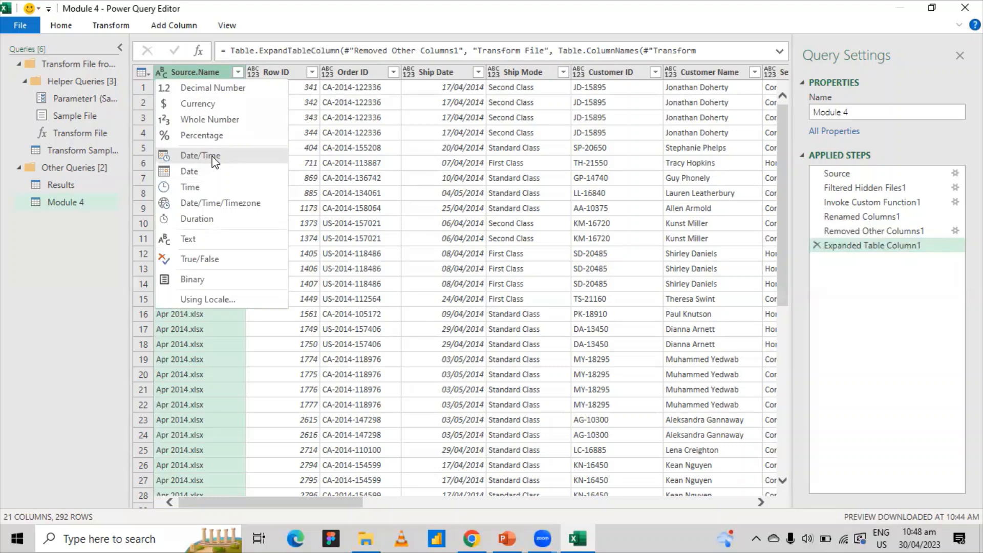
left_click(194, 172)
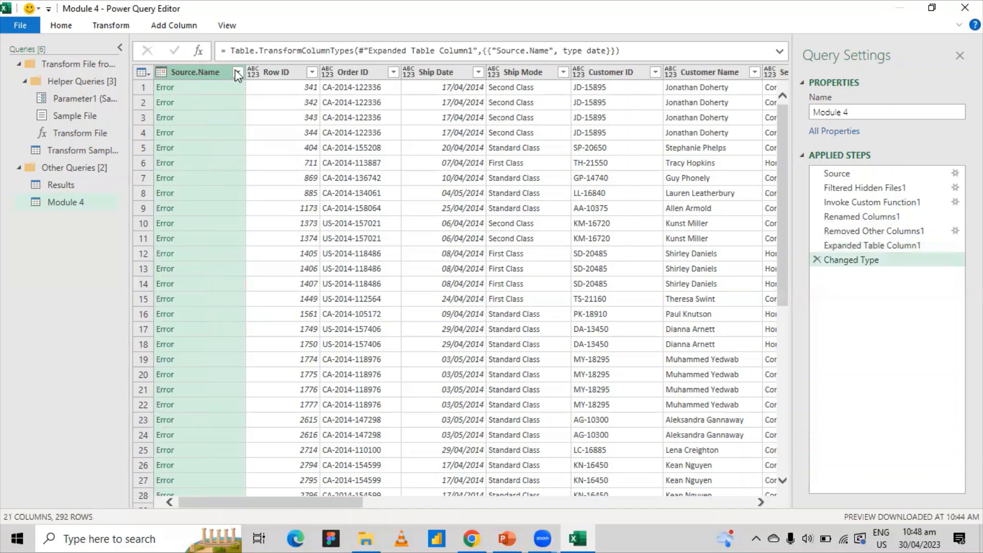
left_click(161, 72)
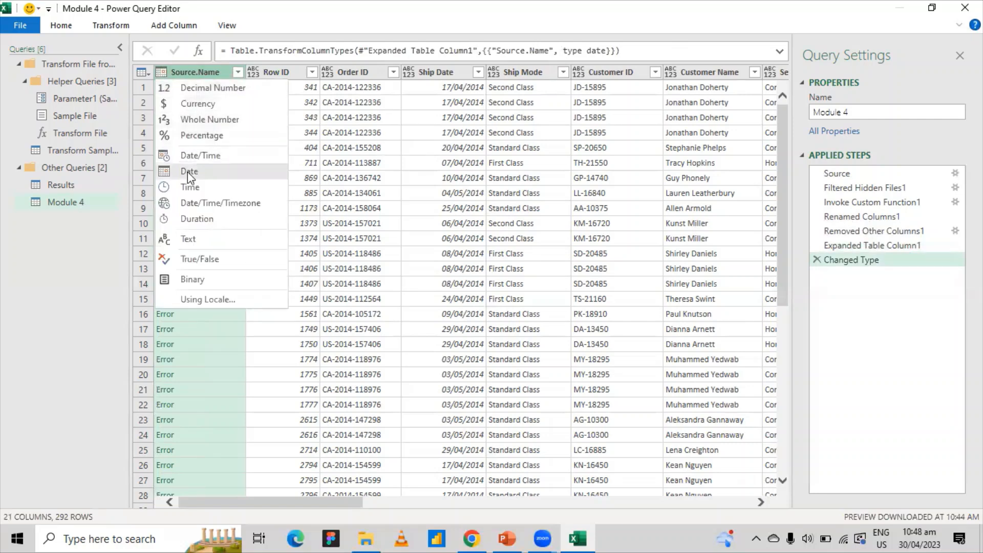
left_click(187, 153)
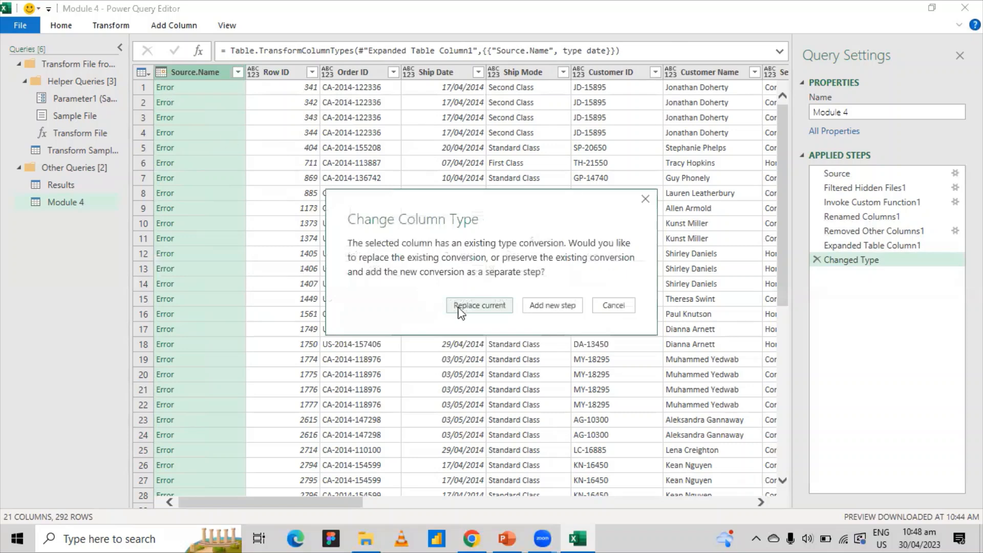
left_click(478, 308)
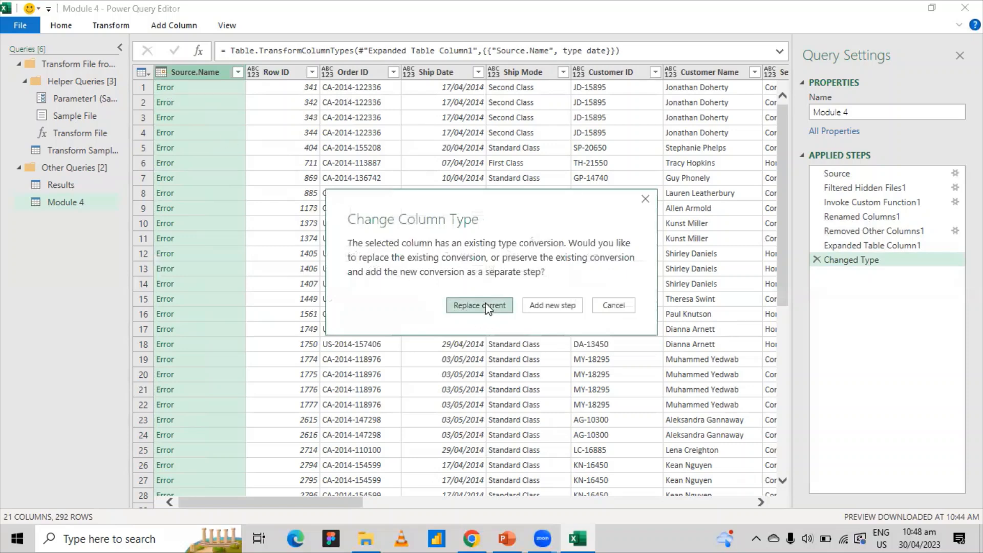
Step: Change the Source.Name column from Date/Time to Text, replacing the current conversion
left_click(162, 72)
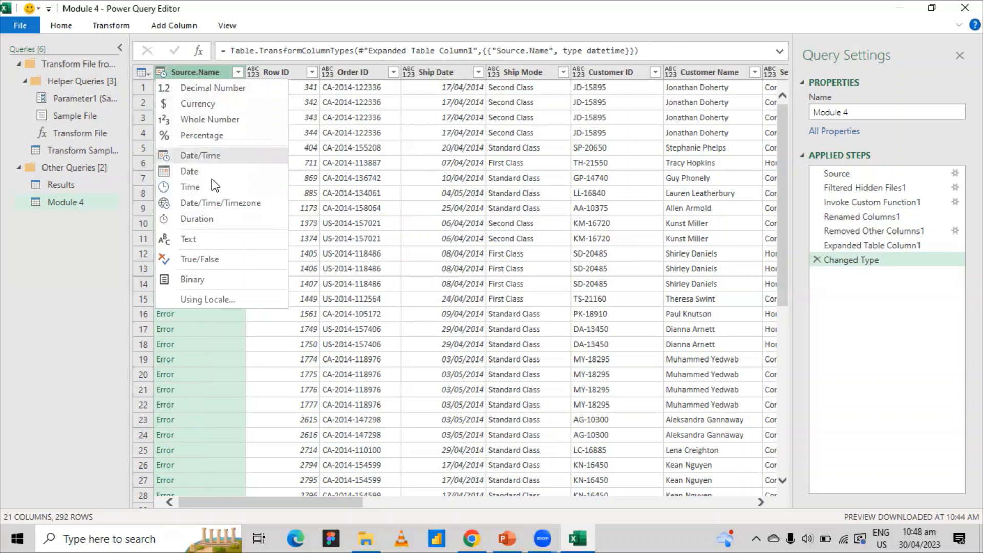
left_click(213, 244)
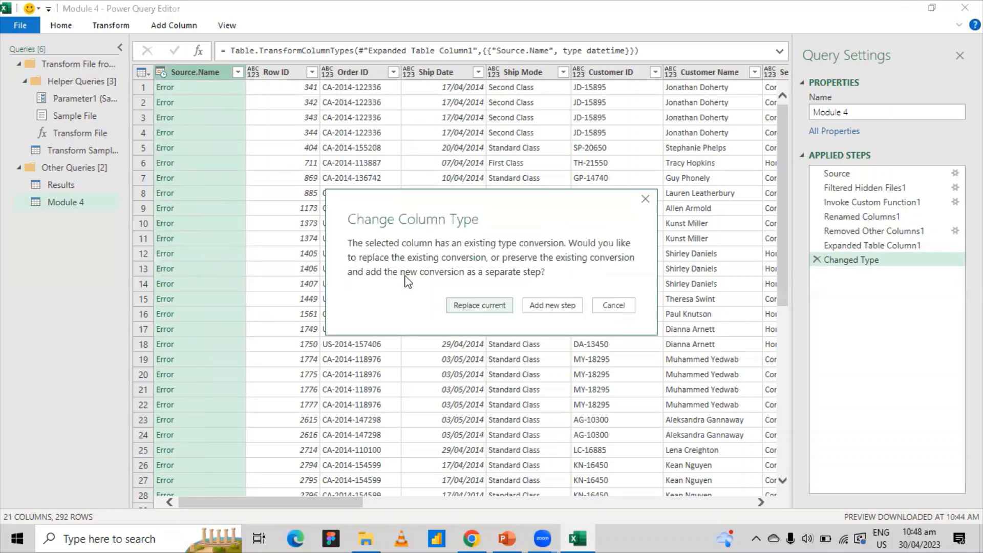
left_click(464, 306)
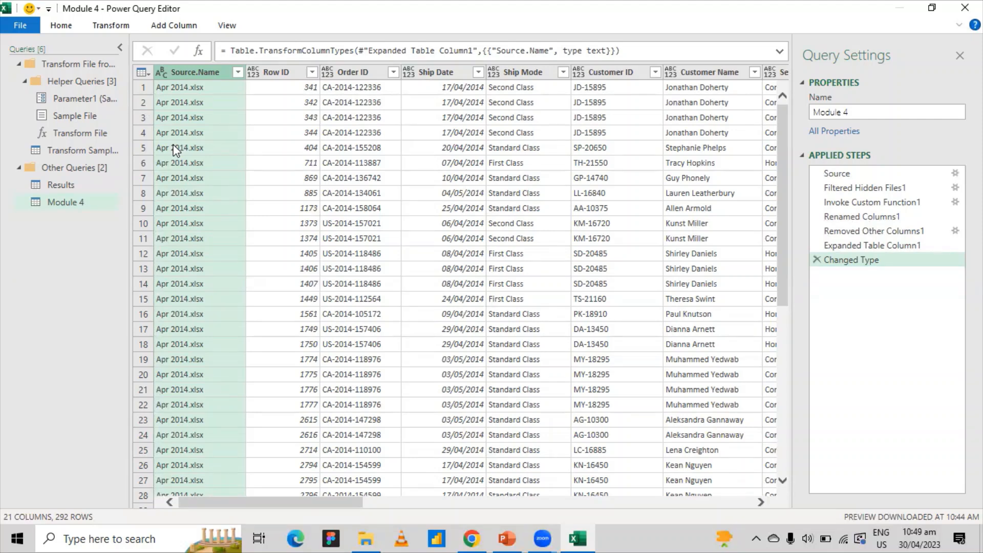
Step: Try converting the Source.Name column to Date once more, replacing the current conversion
left_click(162, 73)
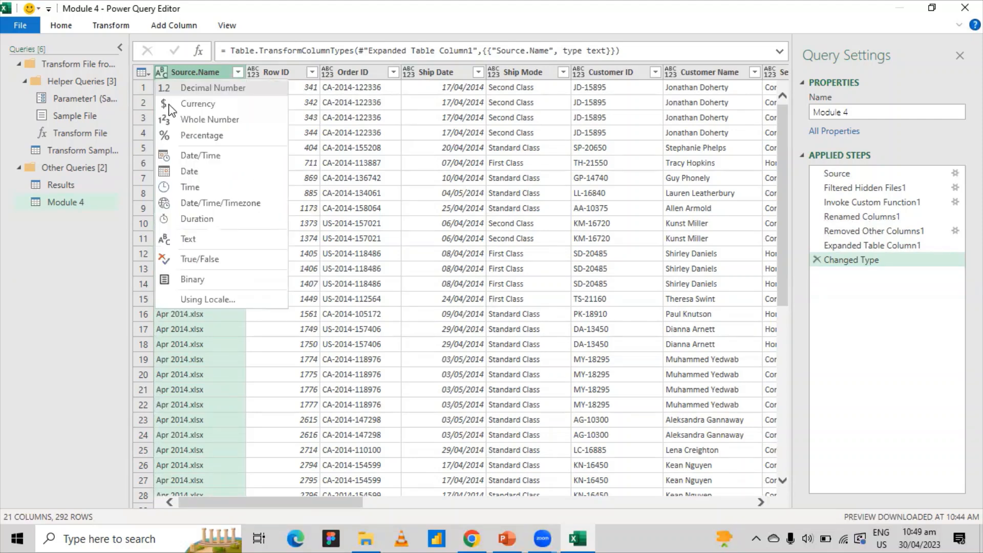
left_click(194, 171)
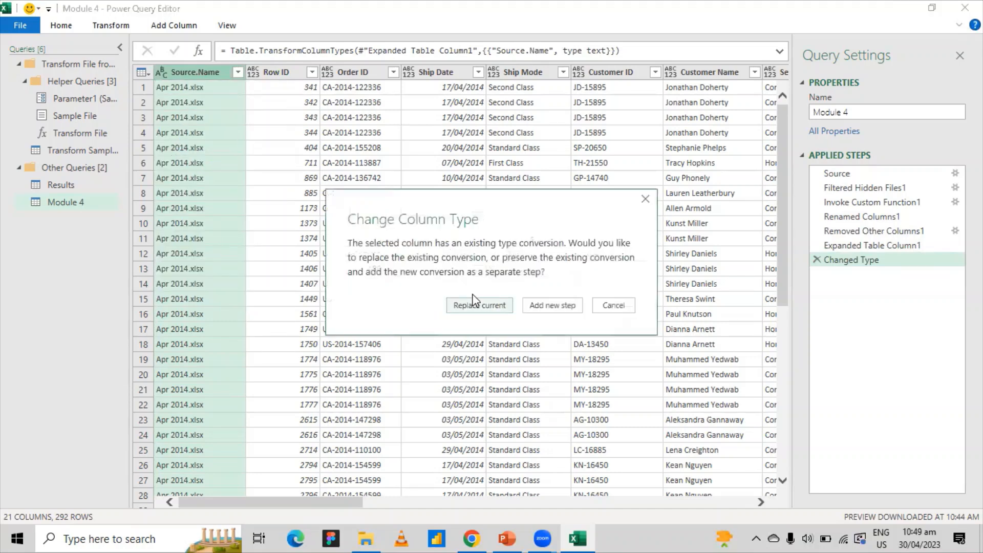
left_click(476, 305)
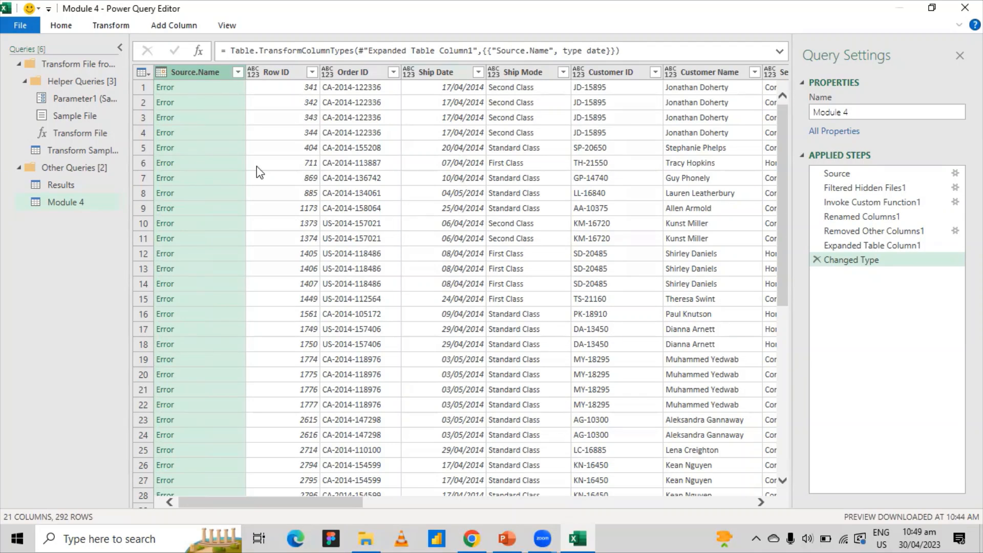
Step: Set the Source.Name column's data type to Text, replacing the current Date conversion
left_click(161, 73)
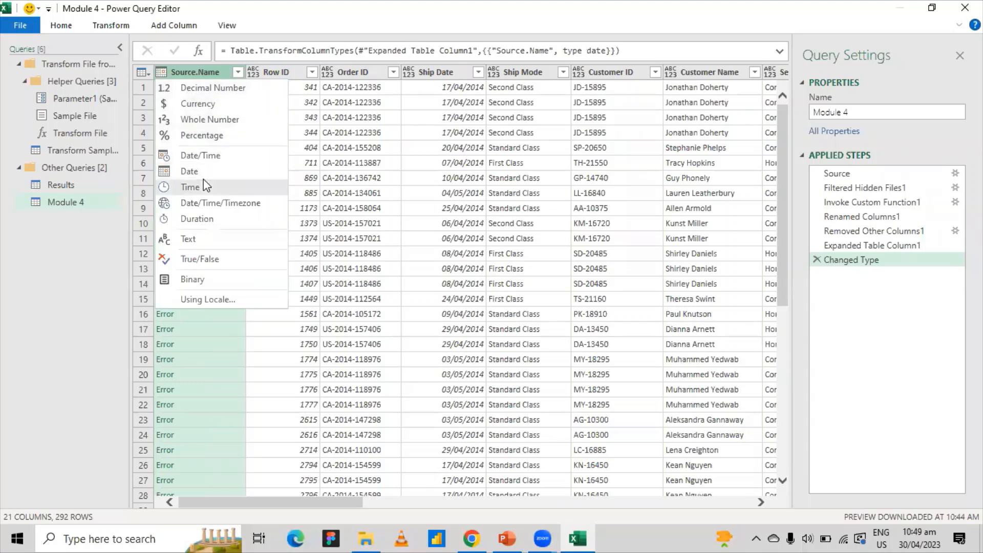
left_click(205, 239)
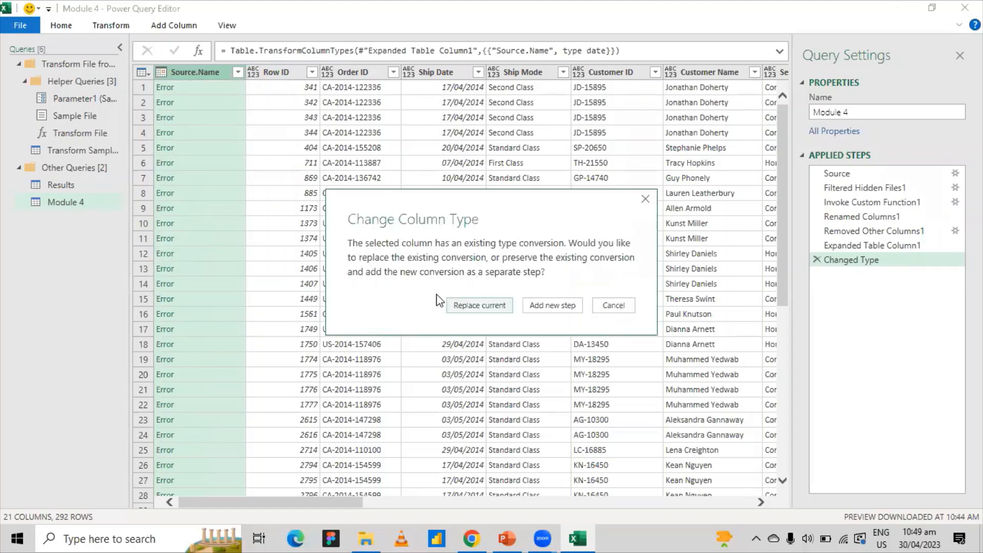
left_click(472, 307)
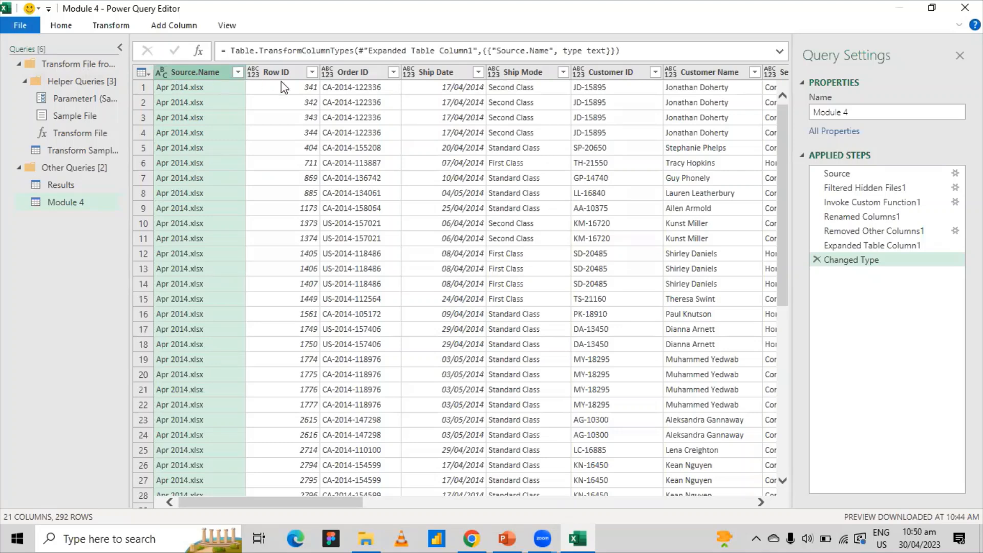
Step: Set the Row ID column's data type to Whole Number
left_click(313, 68)
left_click(312, 72)
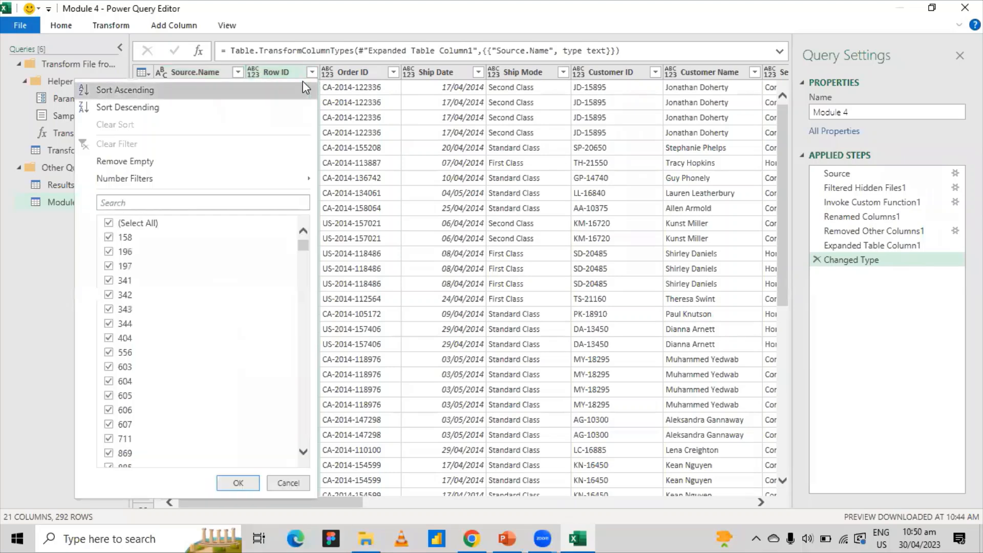
mouse_move(306, 248)
left_mouse_down()
mouse_move(300, 455)
mouse_move(302, 244)
left_mouse_up()
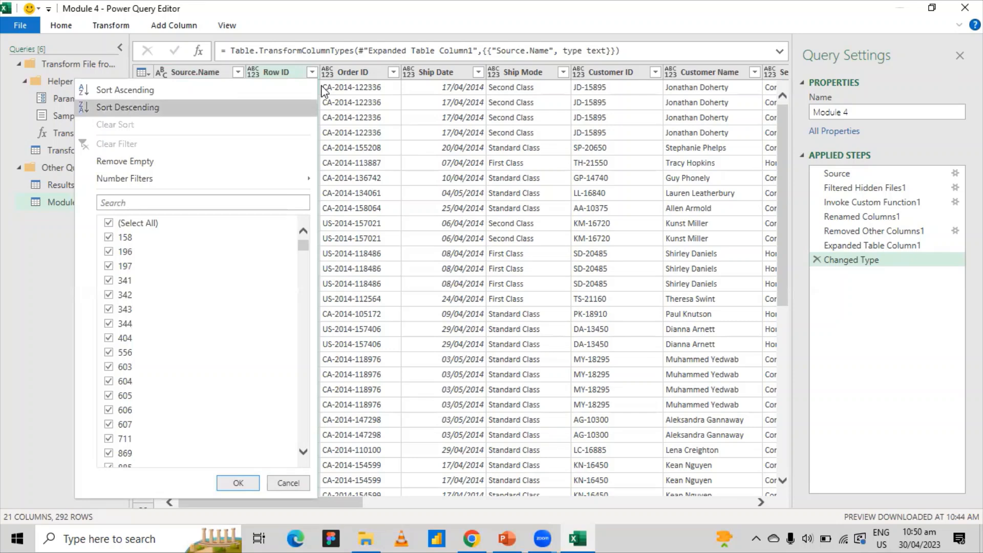
left_click(312, 72)
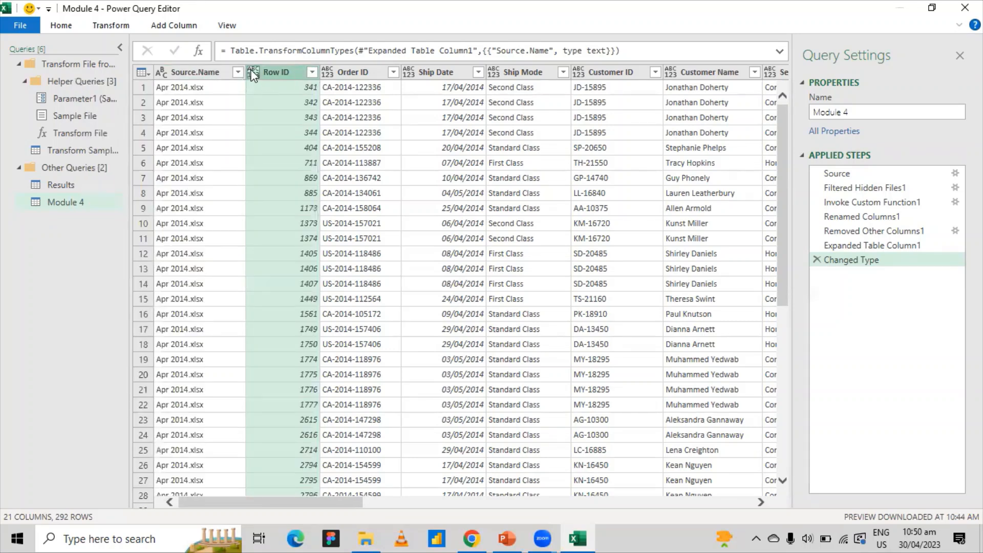
left_click(253, 71)
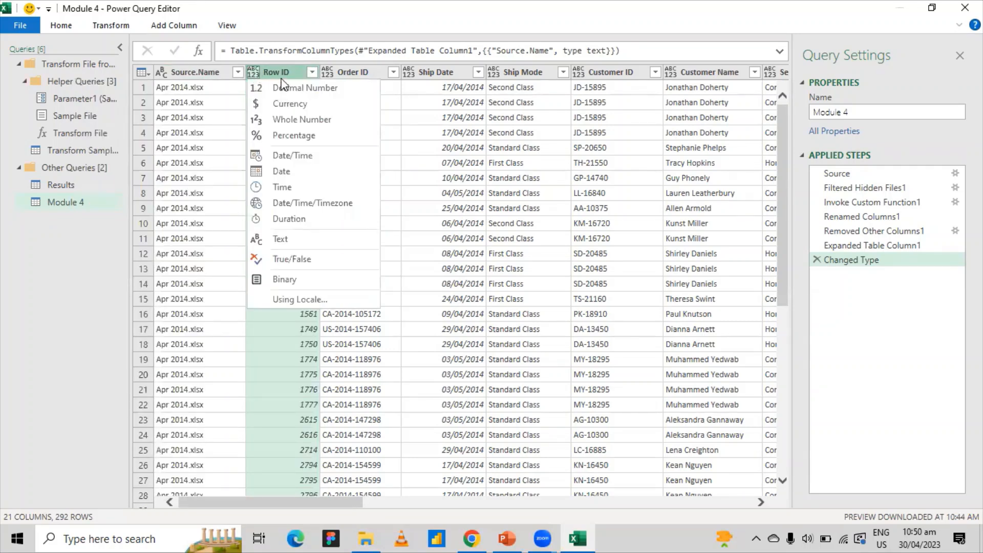
left_click(300, 121)
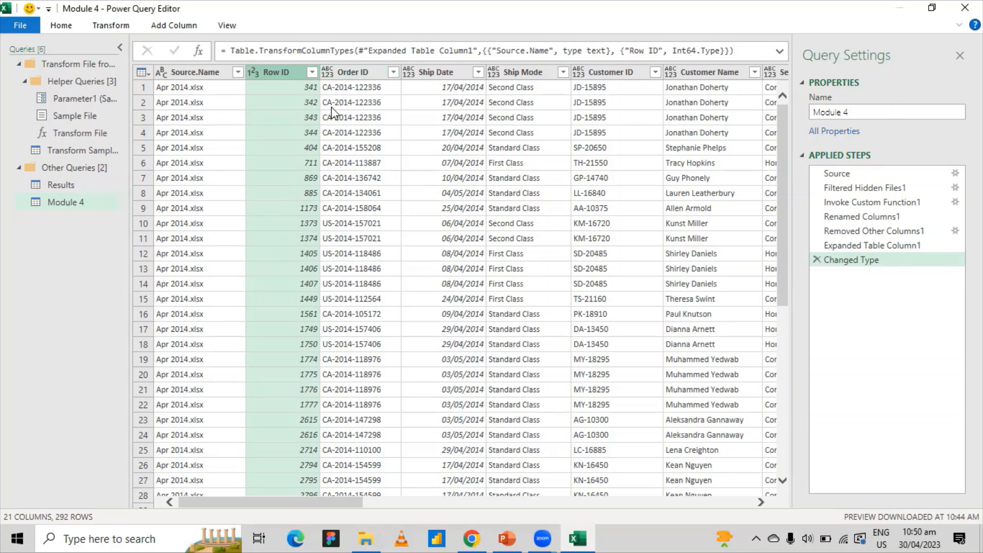
Step: Set the Order ID column's data type to Text and the Ship Date column's data type to Date
left_click(328, 72)
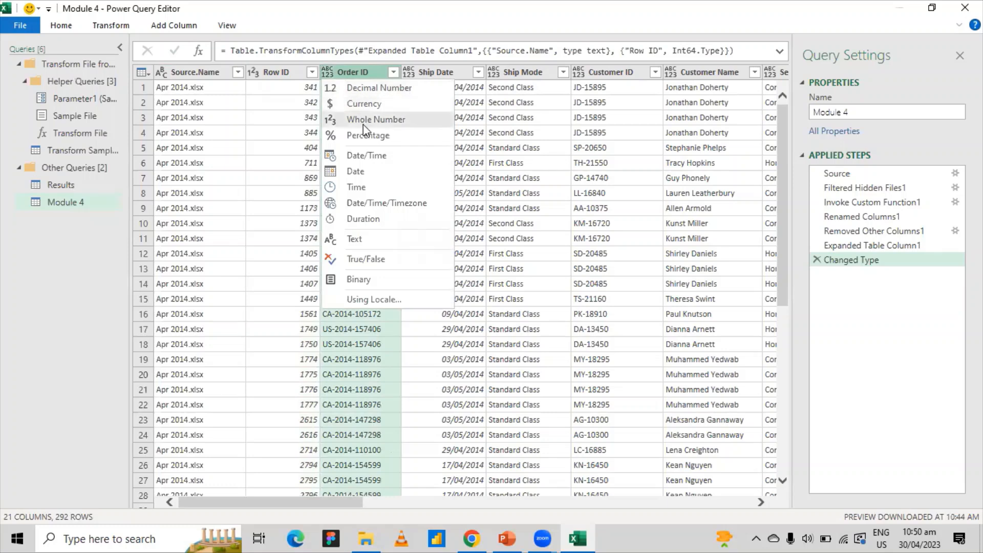
left_click(365, 238)
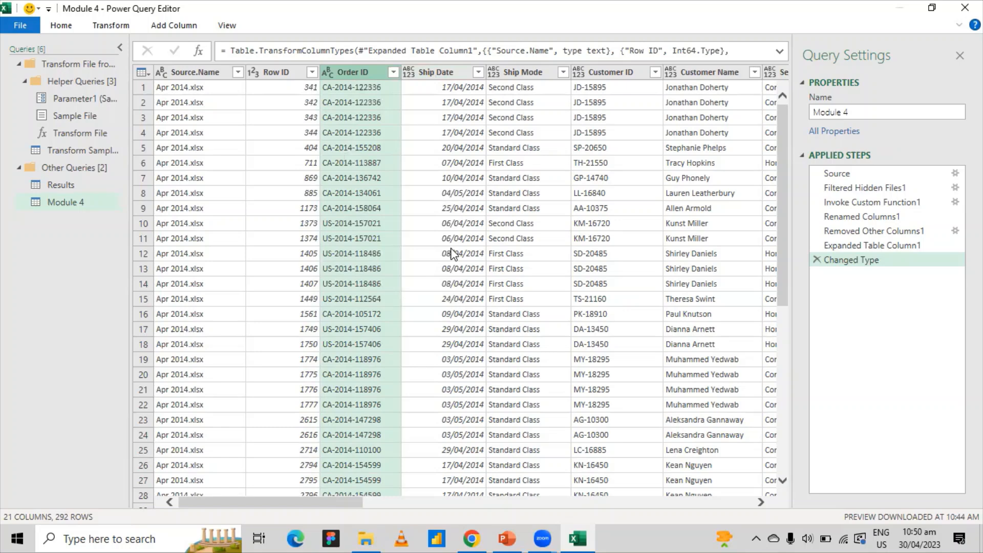
left_click(408, 72)
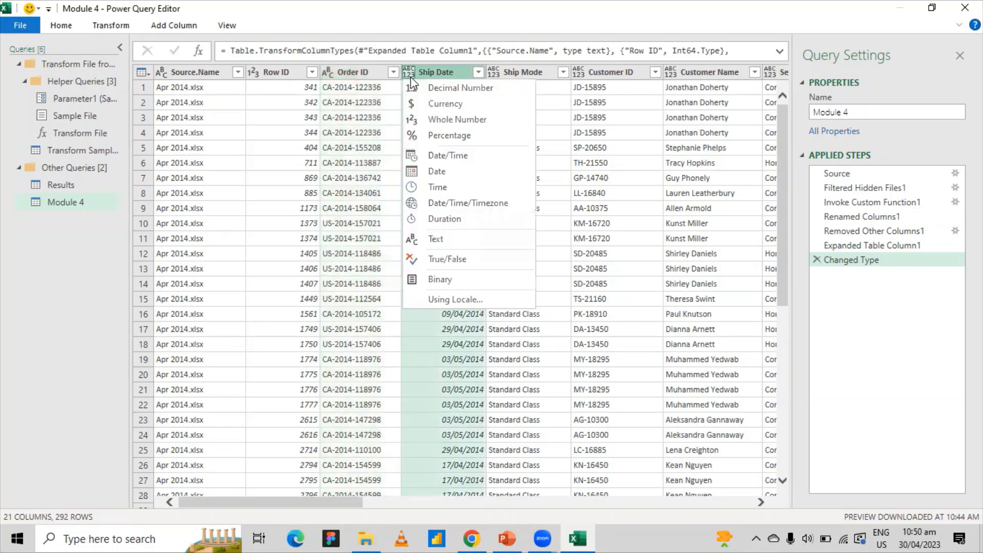
left_click(443, 175)
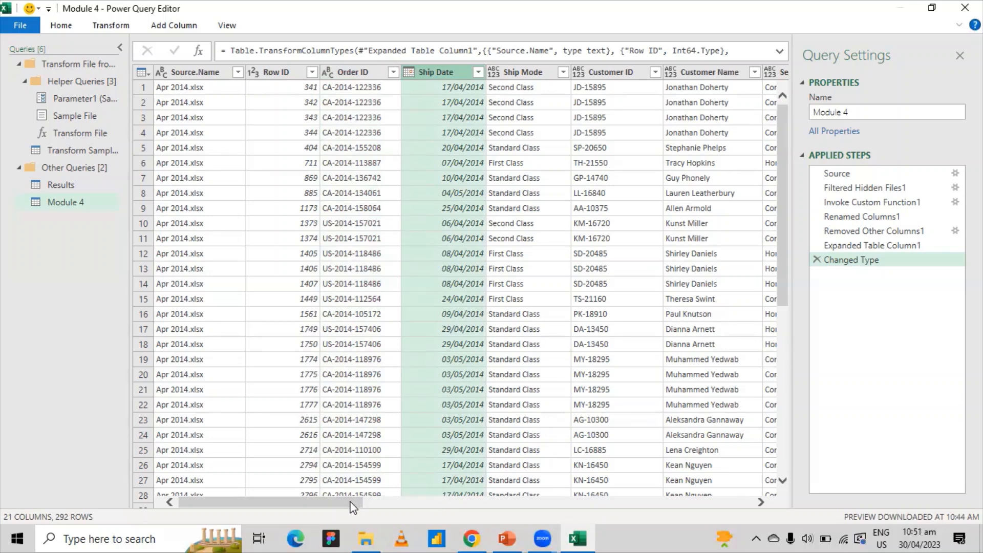
Step: Set the data types of the Ship Mode and Customer ID columns to Text
left_click_drag(354, 507, 393, 506)
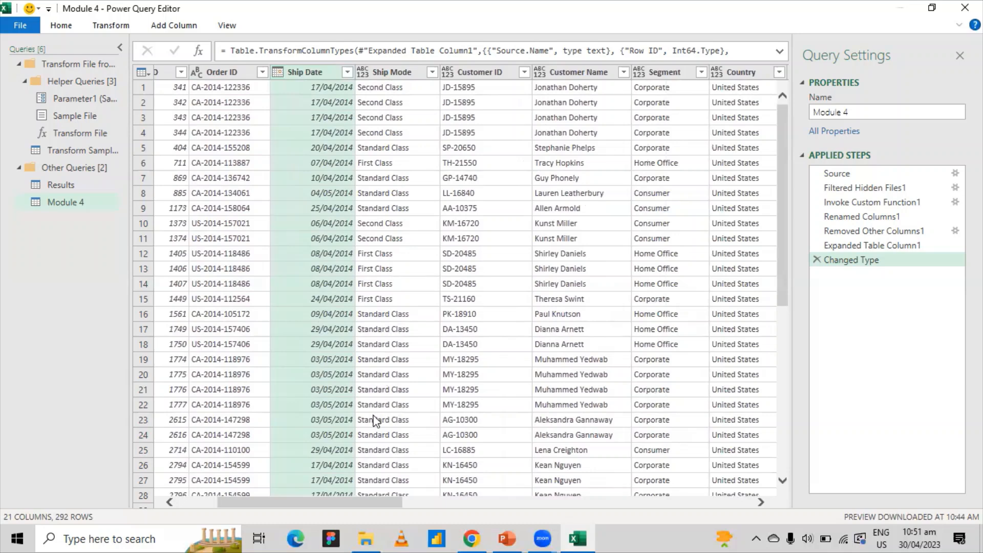
left_click(362, 72)
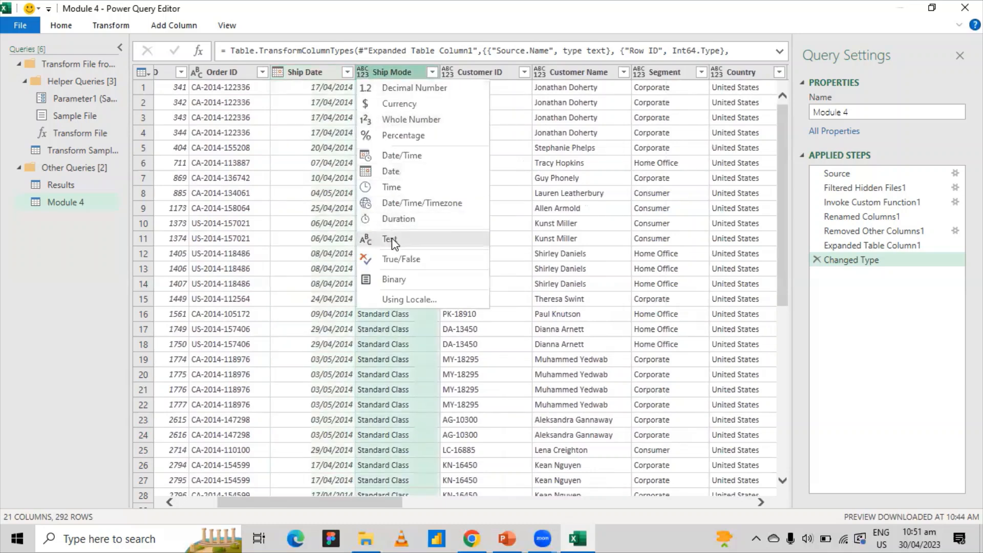
left_click(391, 240)
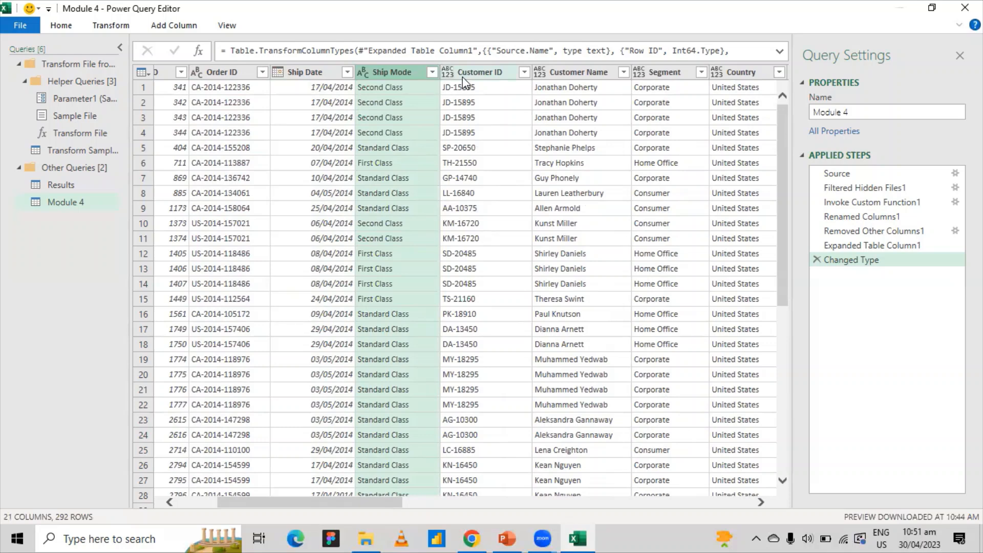
left_click(447, 72)
left_click(470, 233)
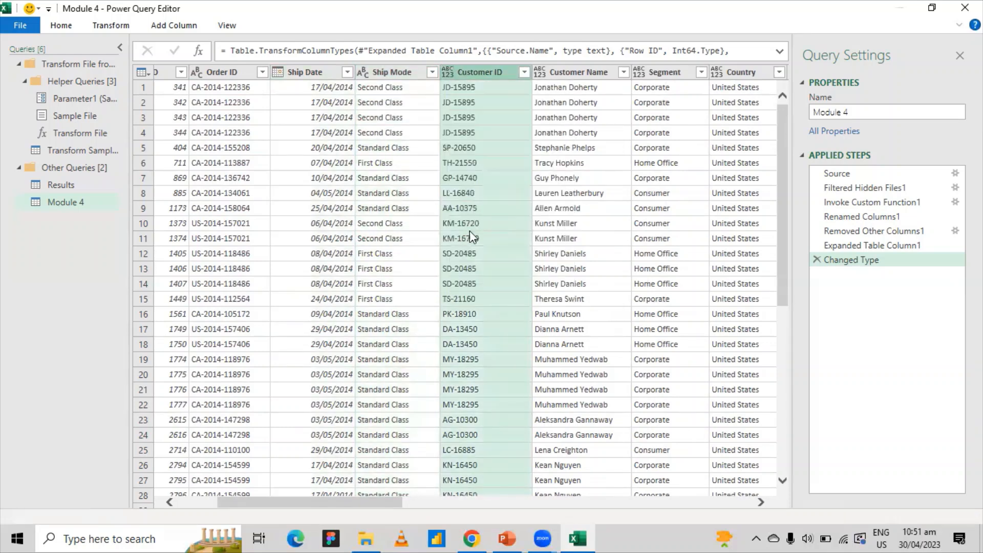
Step: Set the data types of the Customer Name and Segment columns to Text
left_click(580, 75)
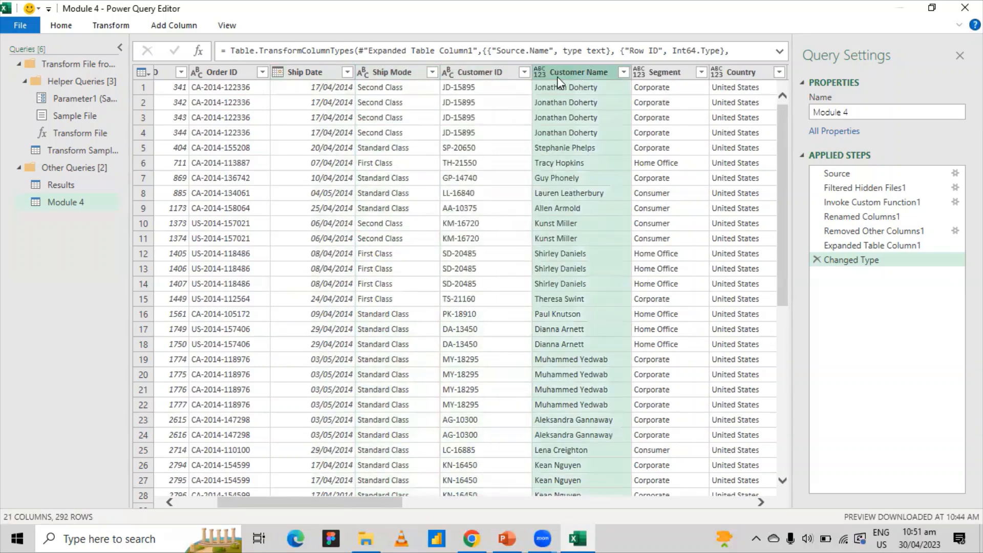
left_click(540, 72)
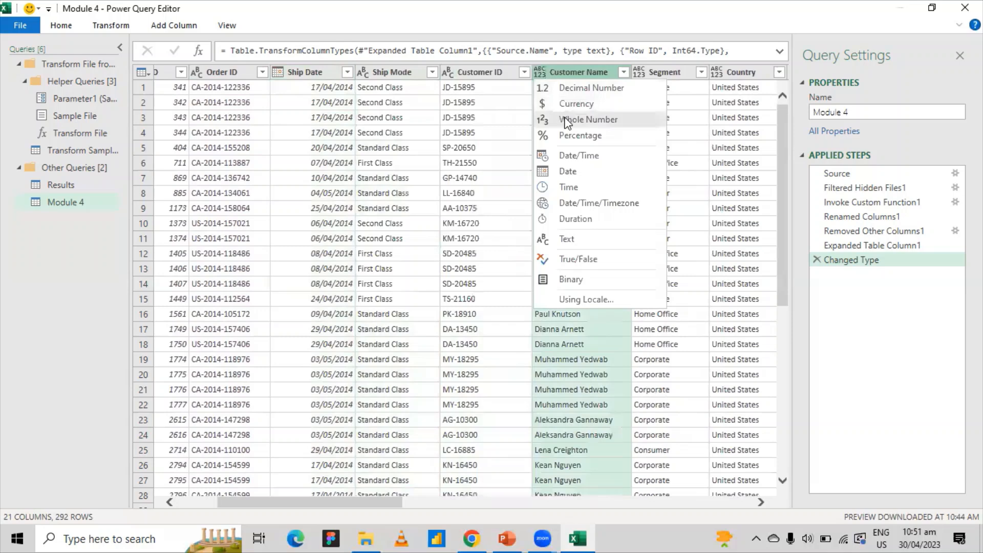
left_click(546, 239)
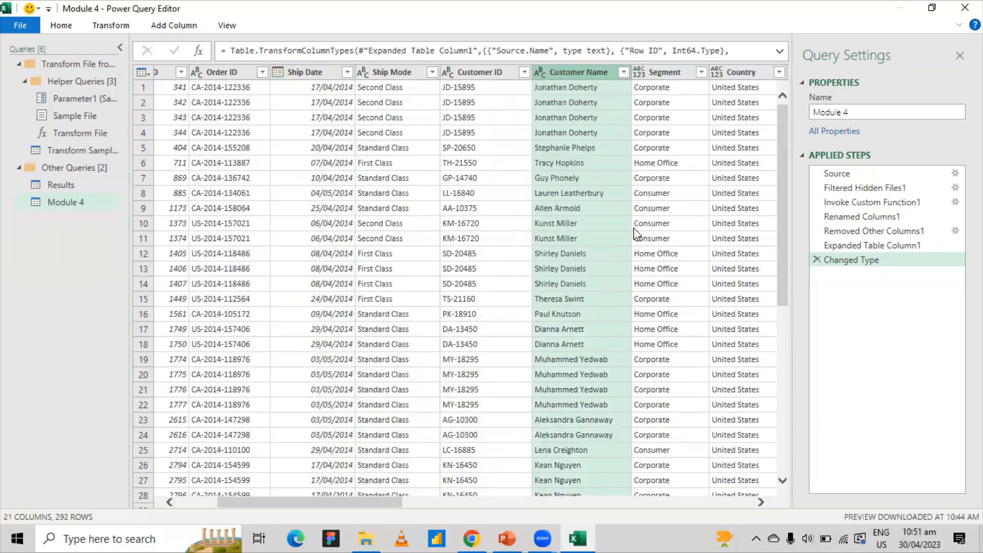
left_click(639, 72)
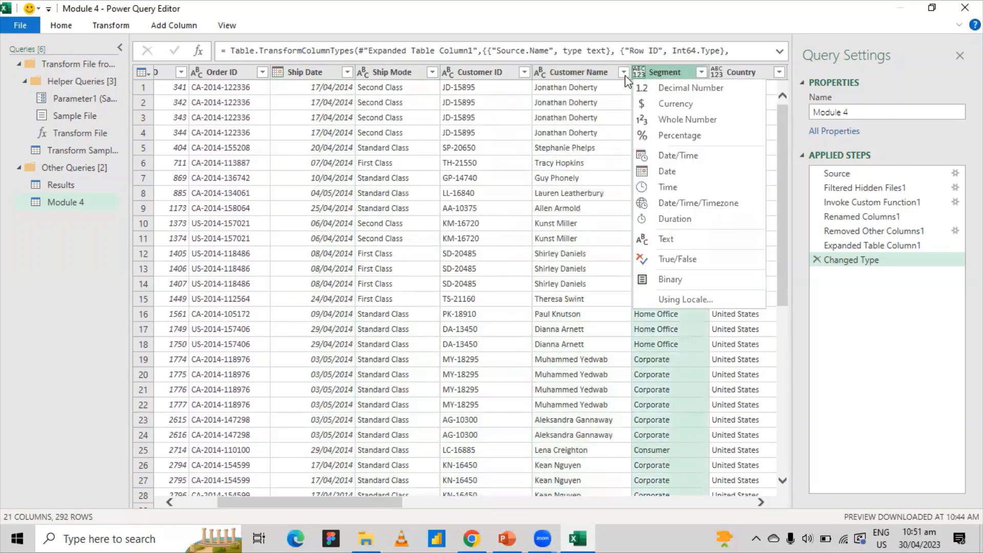
left_click(665, 239)
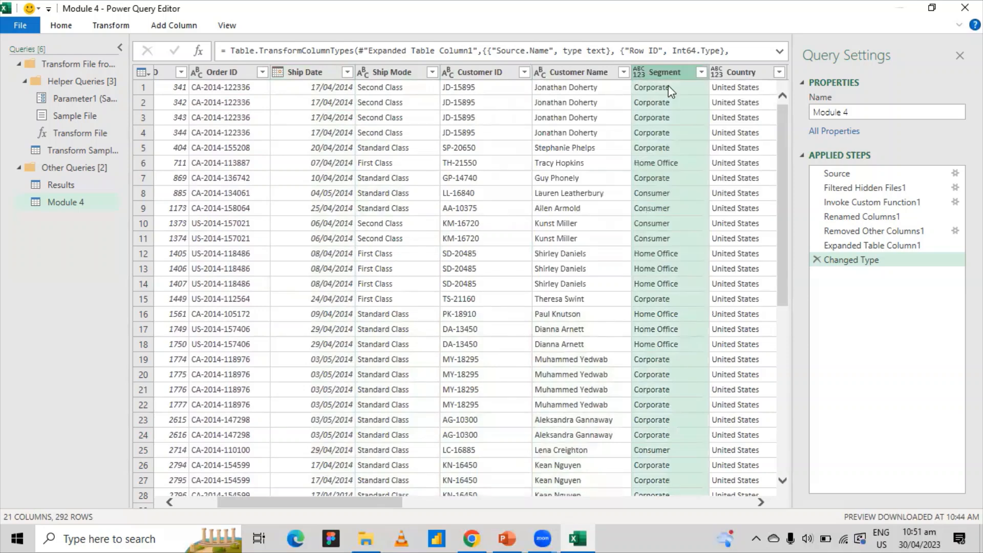
Step: Set the data types of the Country, City and State columns to Text, one column at a time
left_click(762, 503)
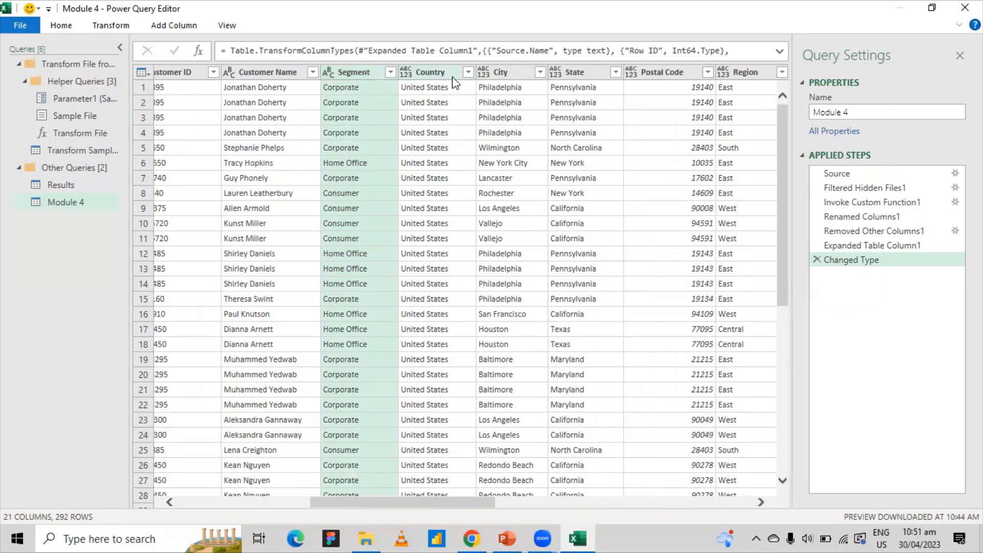
left_click(435, 74)
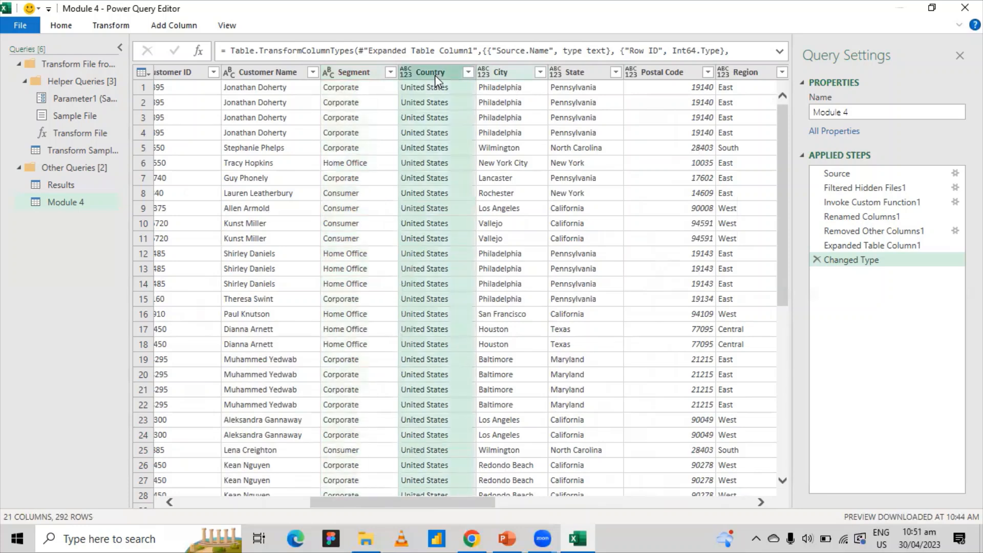
left_click(504, 75, "ctrl")
left_click(571, 76, "ctrl")
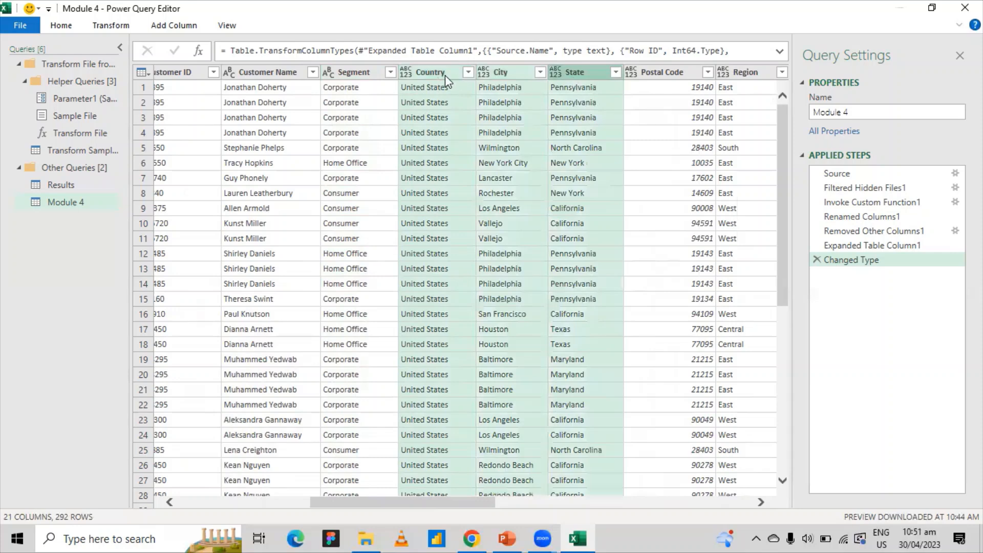
left_click(420, 74)
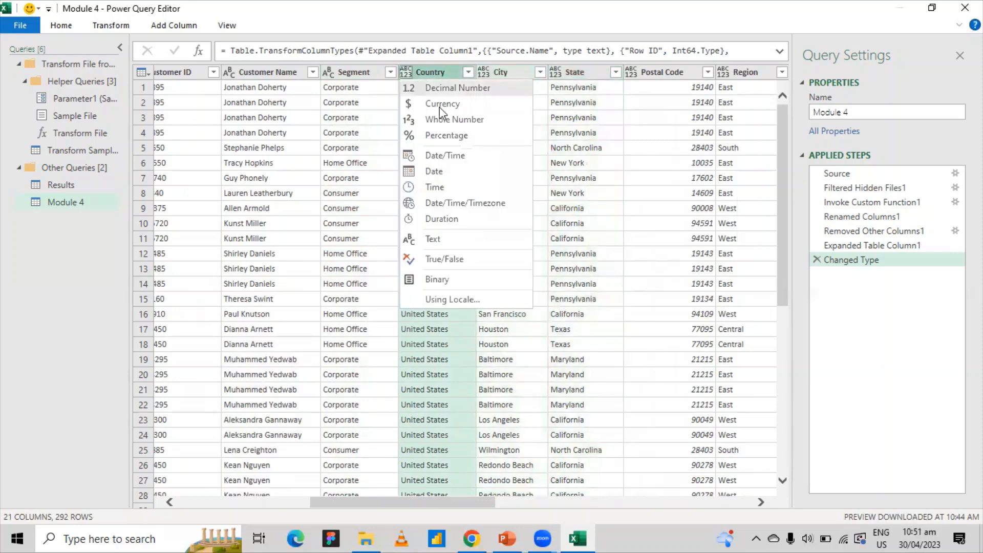
left_click(432, 239)
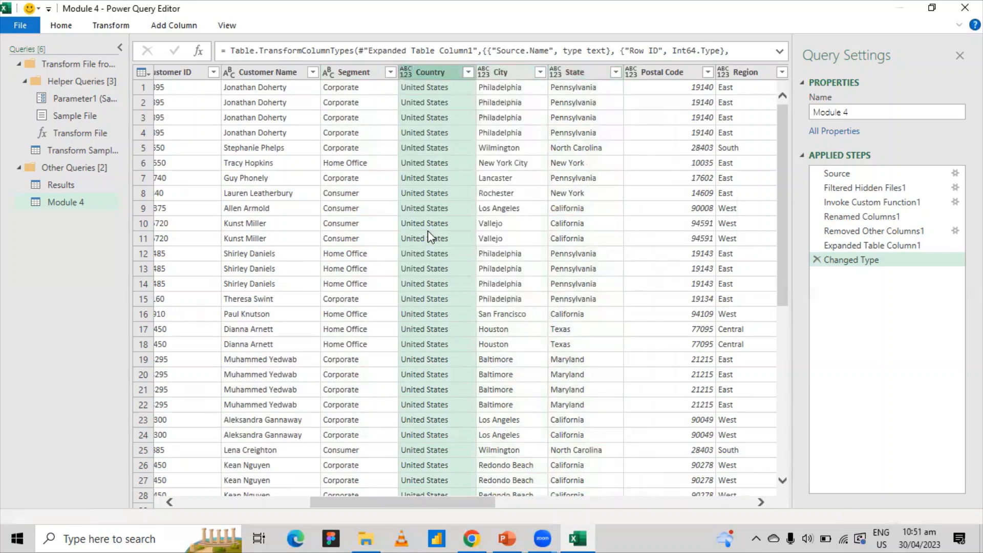
left_click(499, 76)
left_click(511, 238)
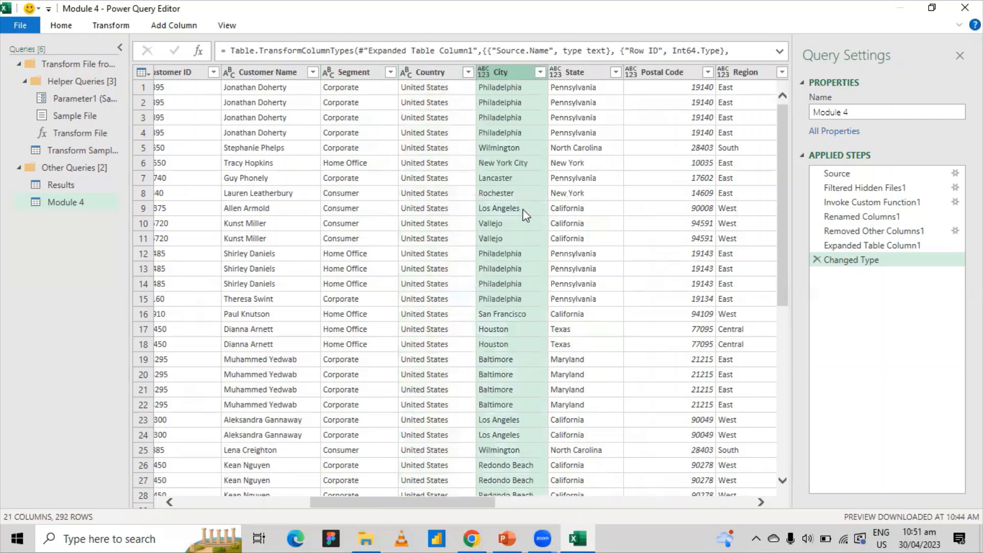
left_click(568, 76)
left_click(583, 237)
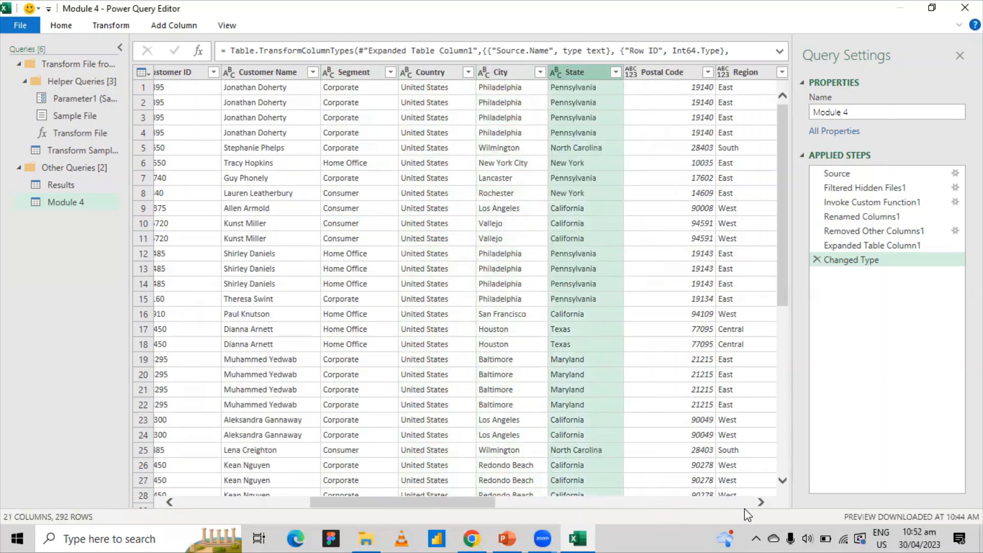
Step: Set the Postal Code column's data type to Whole Number
left_click(761, 503)
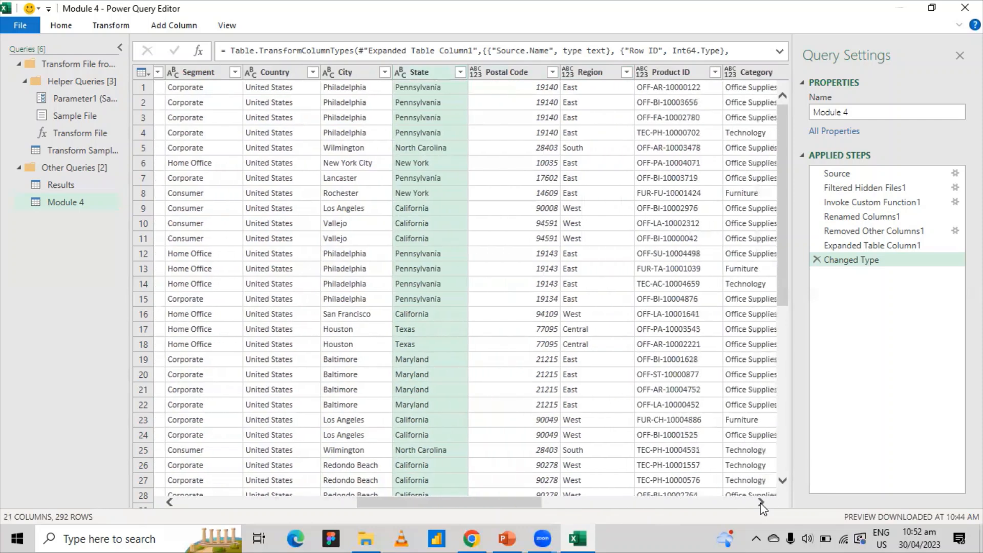
left_click(761, 503)
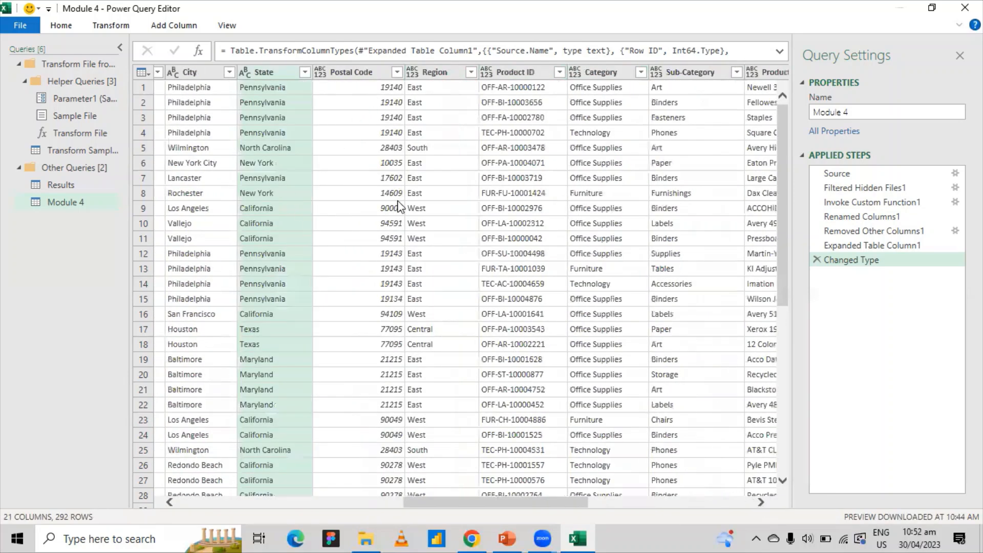
left_click(320, 73)
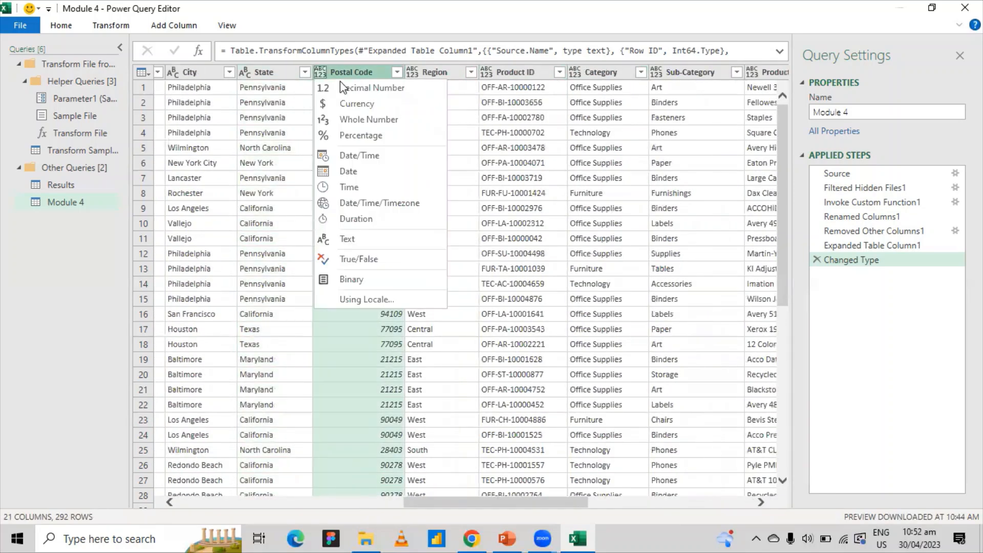
left_click(370, 119)
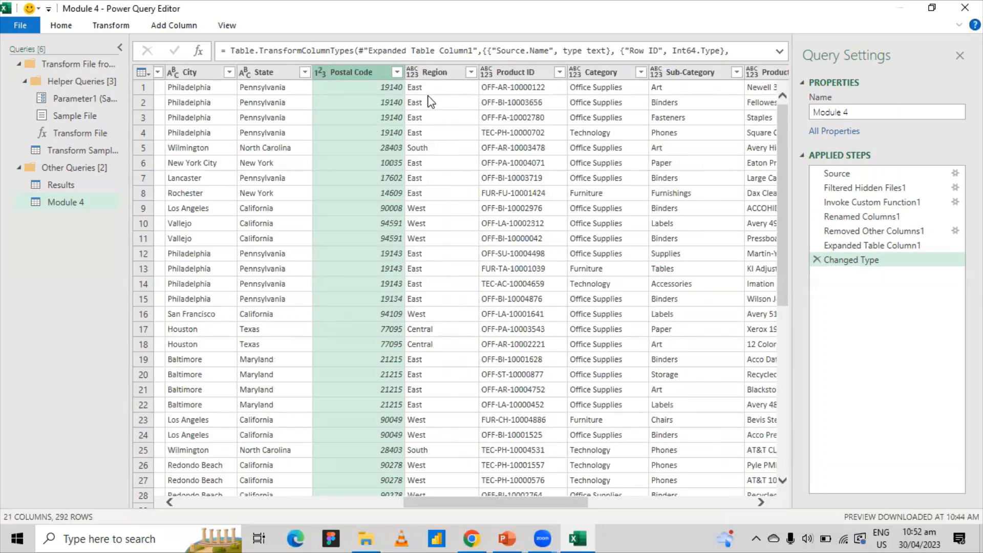
Step: Set the data types of the Region, Product ID and Category columns to Text
left_click(414, 73)
left_click(438, 237)
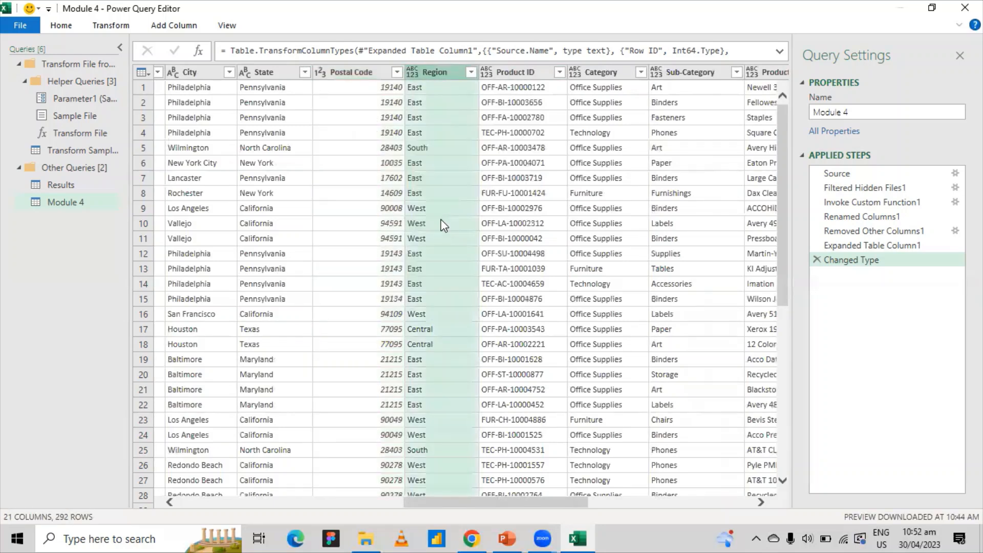
left_click(486, 72)
left_click(513, 239)
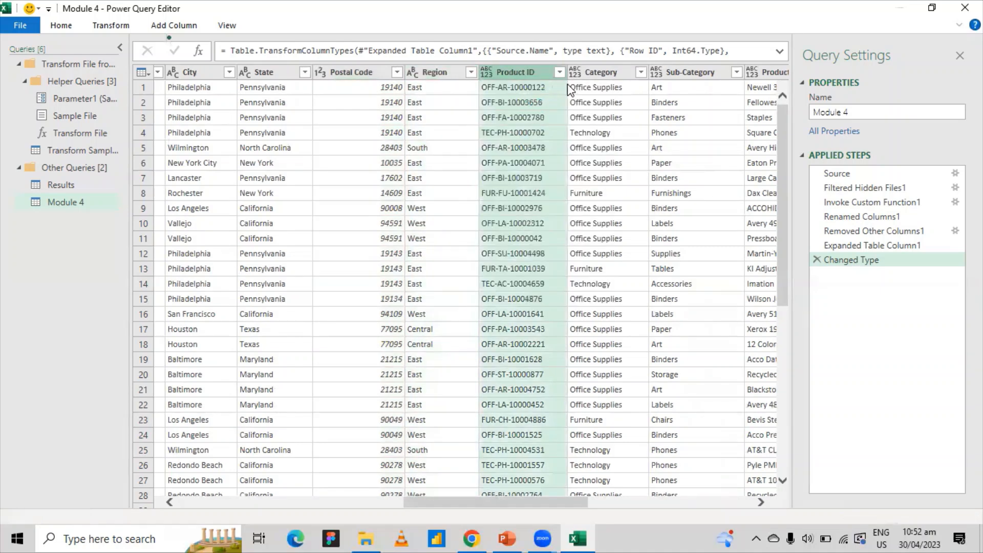
left_click(576, 73)
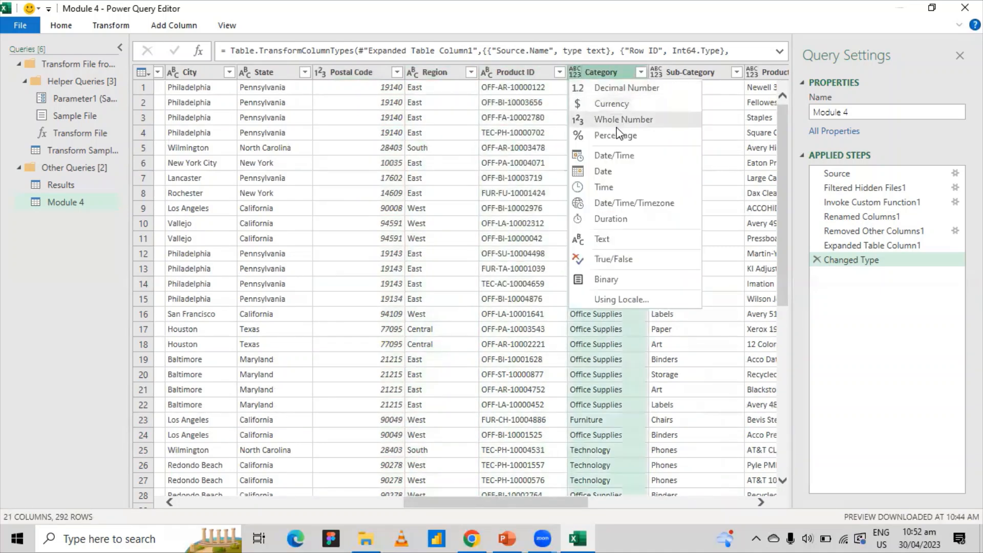
left_click(602, 239)
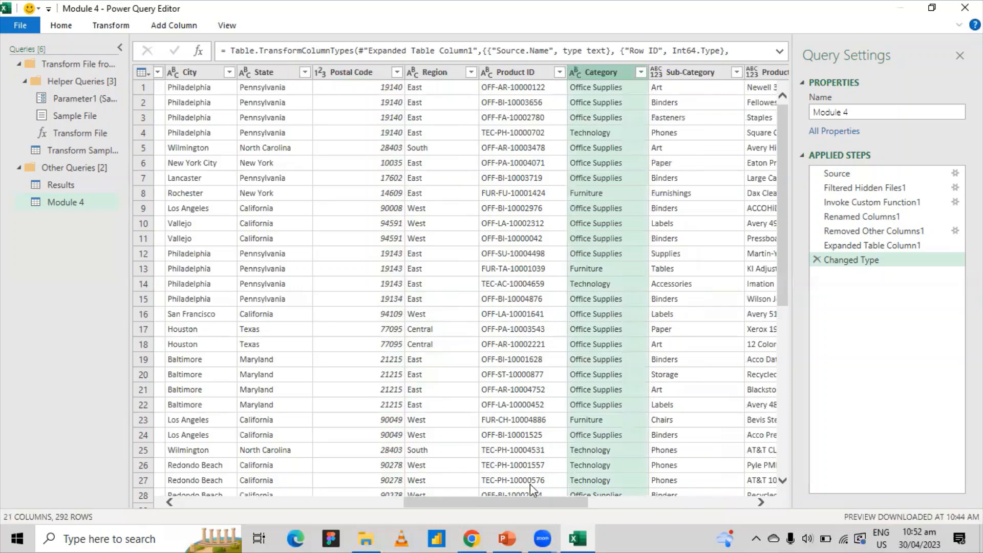
Step: Set the data types of the Sub-Category and Product Name columns to Text
left_click_drag(543, 507, 601, 507)
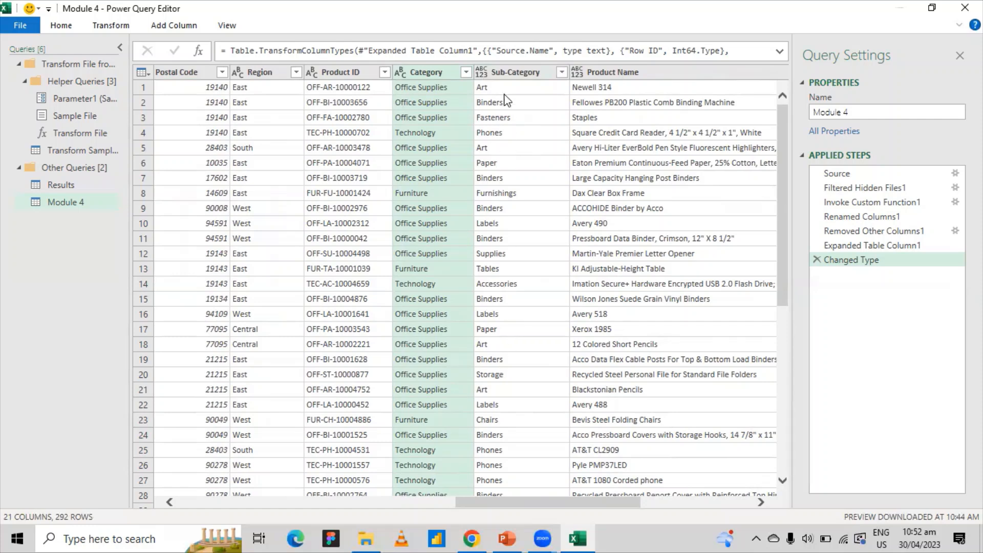
left_click(488, 81)
left_click(507, 241)
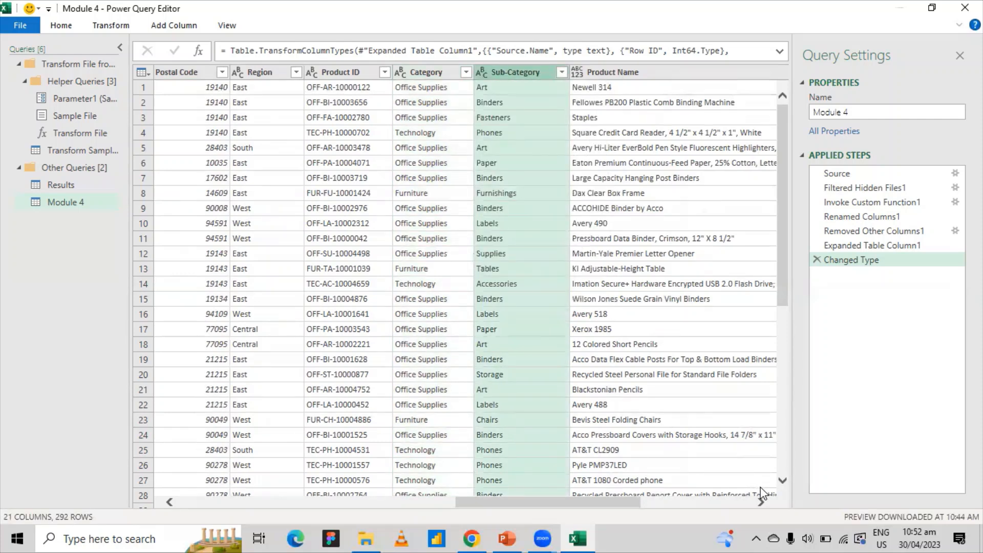
left_click(762, 503)
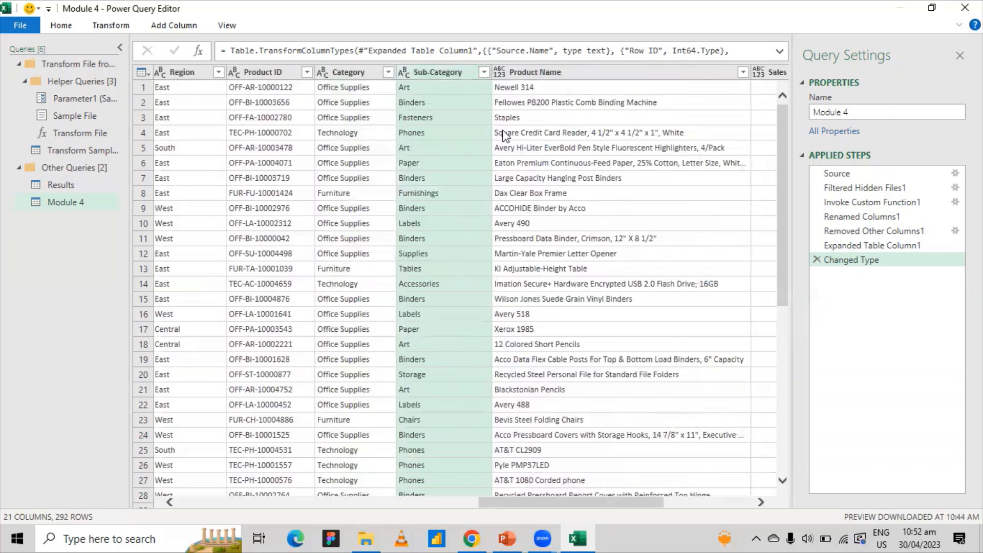
left_click(498, 74)
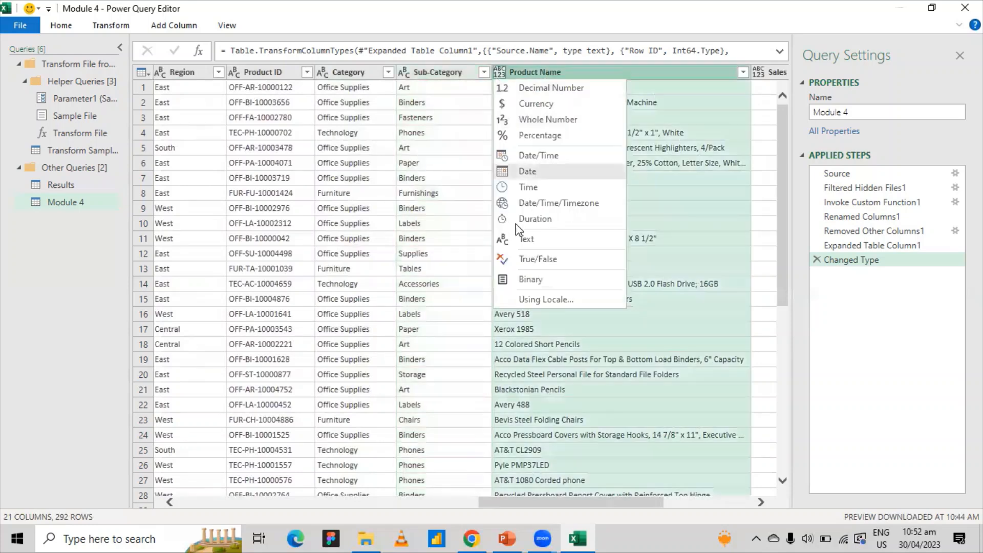
left_click(530, 239)
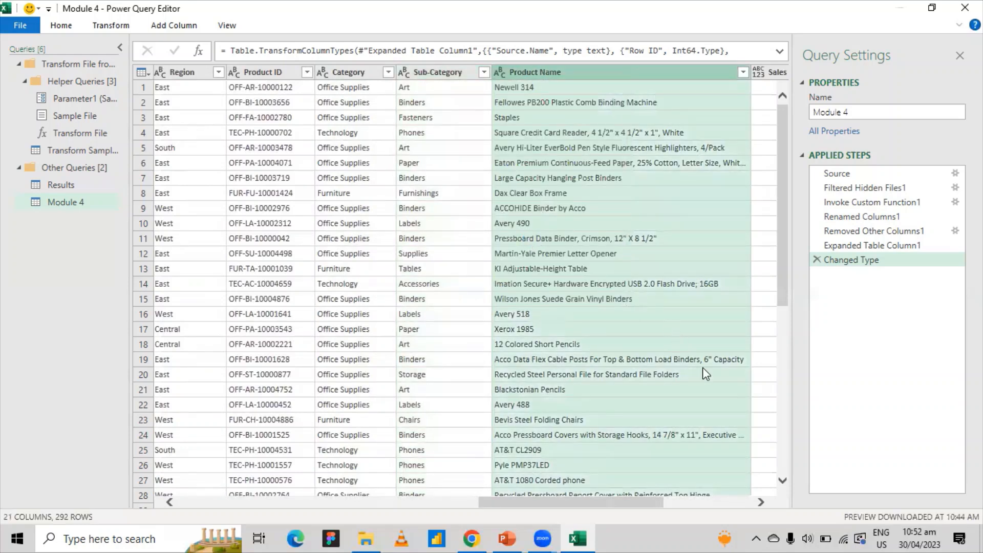
Step: Set the Sales column's data type to Decimal Number
left_click(762, 503)
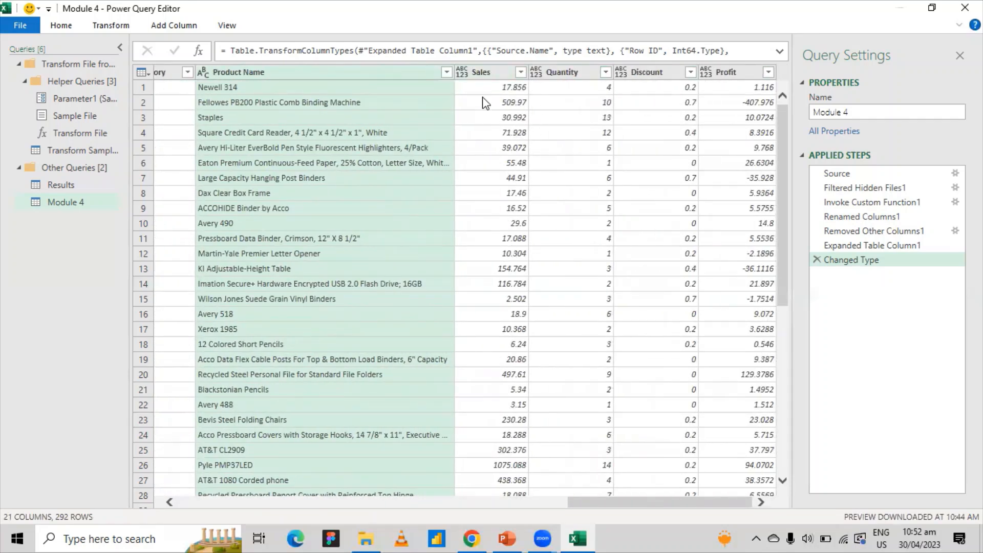
left_click(462, 72)
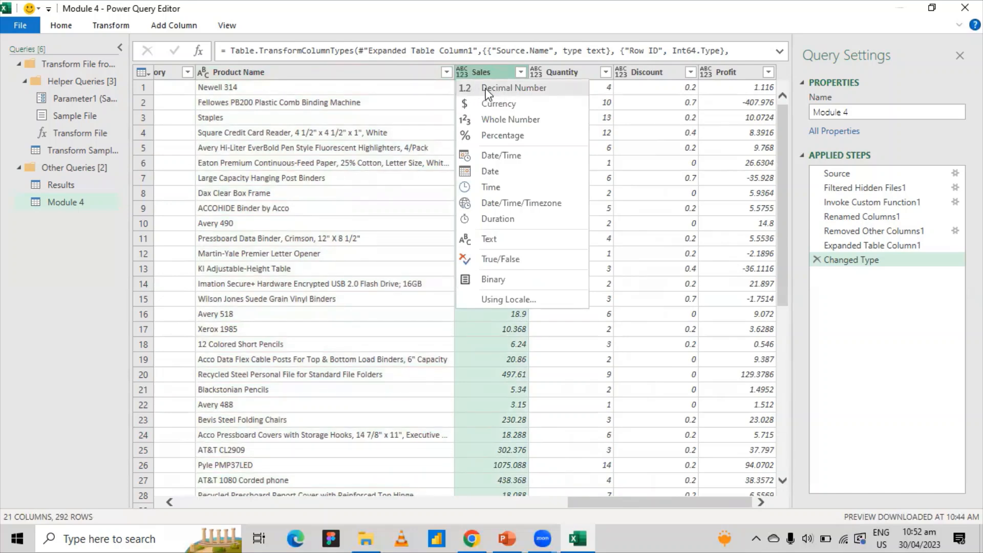
left_click(490, 88)
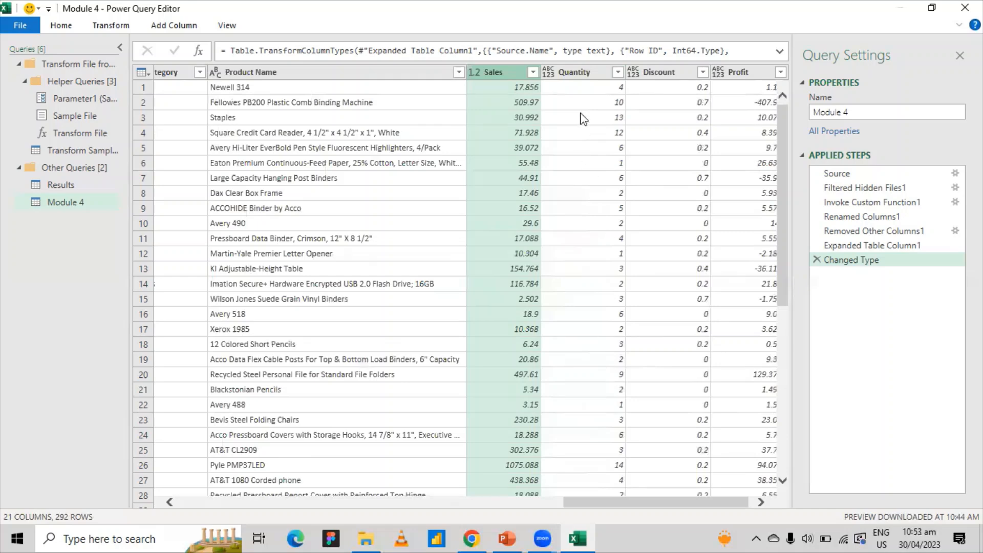
Step: Examine the Quantity column's distinct values in its filter list to judge its data type, leaving the filter unchanged
left_click(583, 74)
scroll(621, 222, "down", 7)
scroll(619, 215, "up", 7)
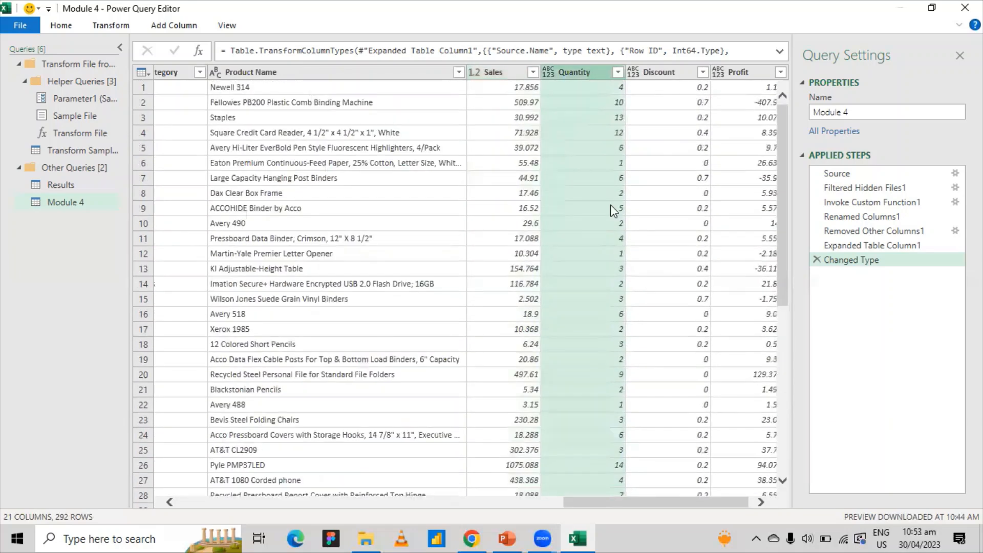
left_click(617, 72)
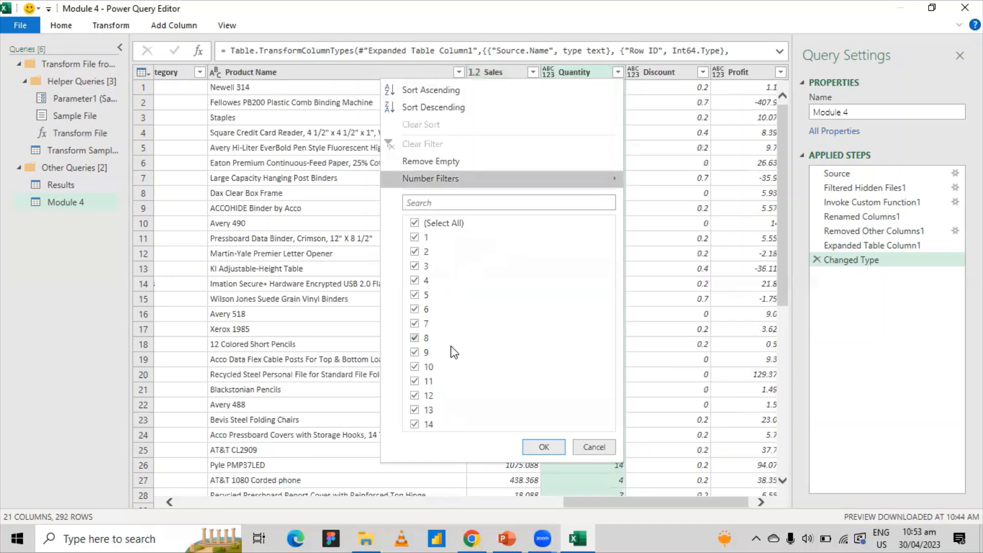
left_click(599, 447)
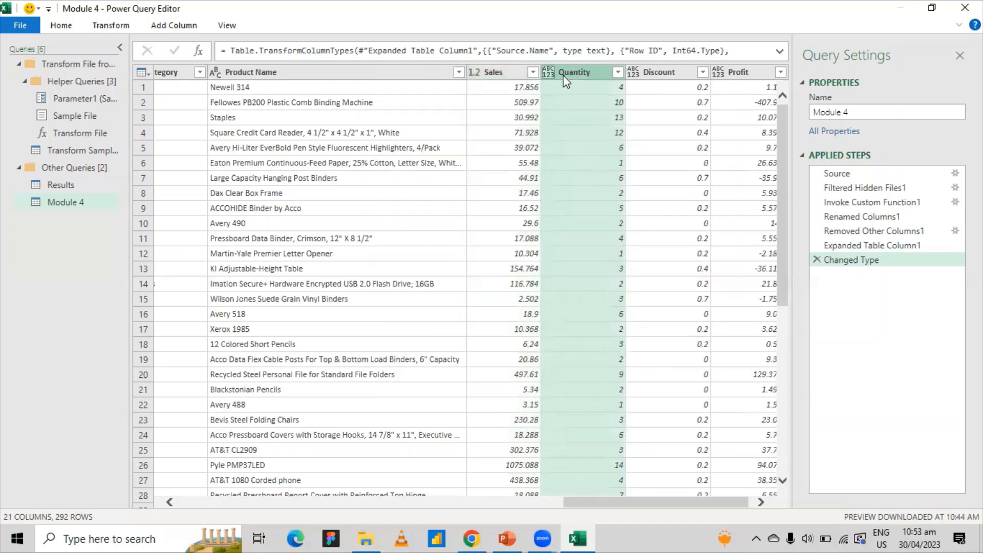
Step: Set the Quantity column's data type to Whole Number and the Discount column's to Decimal Number
left_click(548, 73)
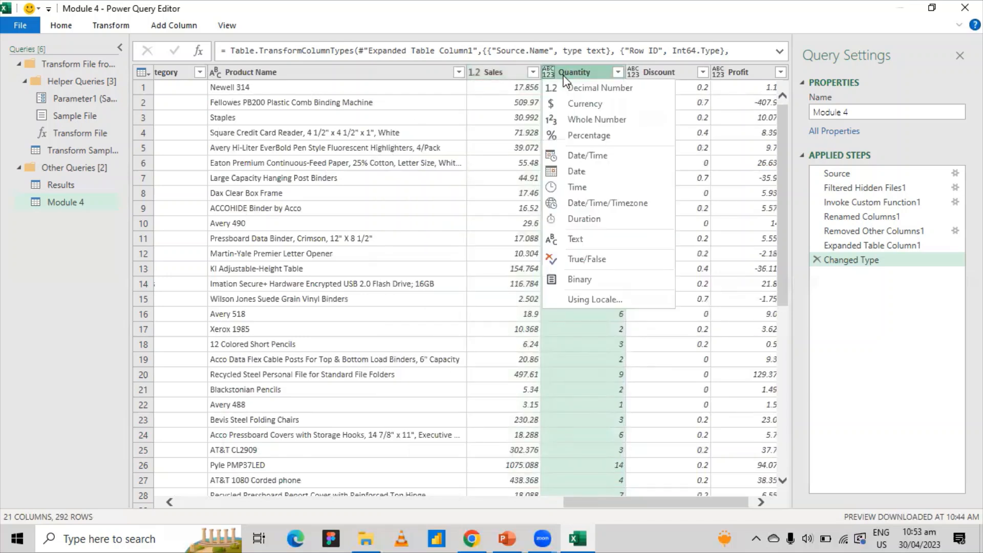
left_click(597, 118)
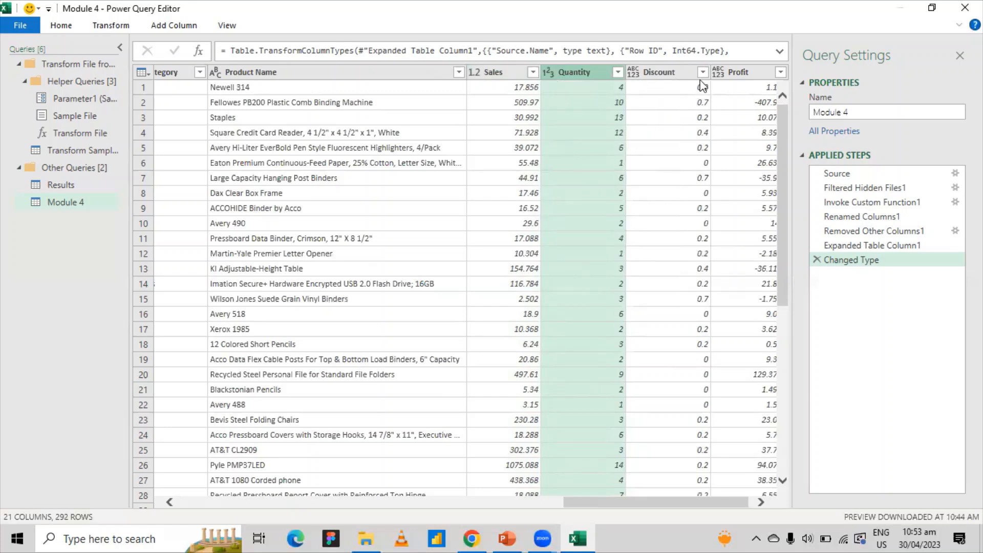
left_click(635, 77)
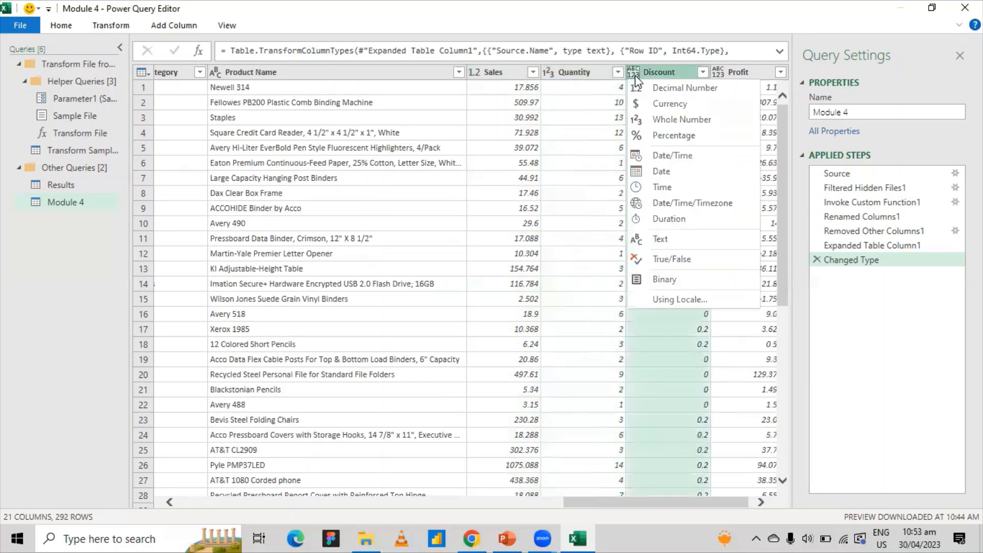
left_click(650, 87)
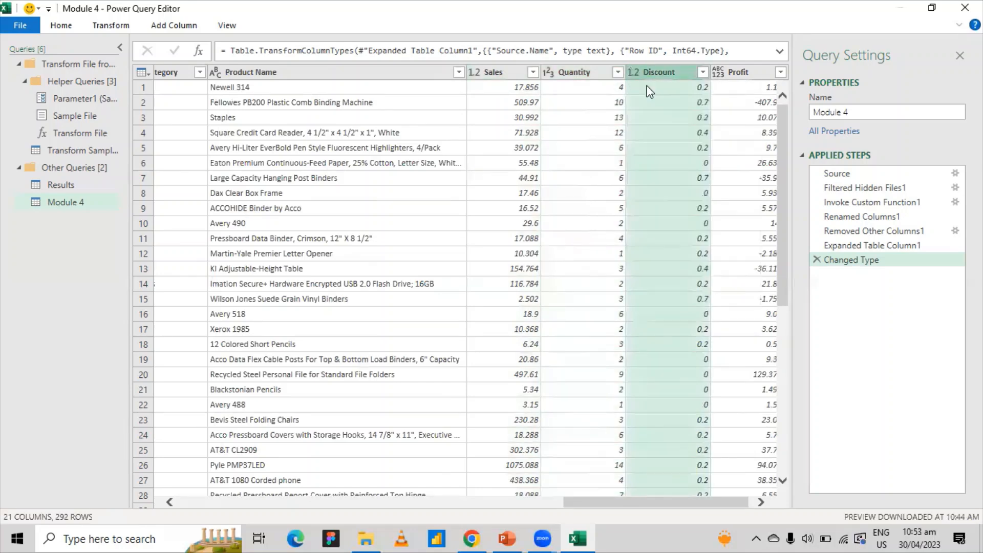
Step: Set the Profit column's data type to Decimal Number
left_click(763, 503)
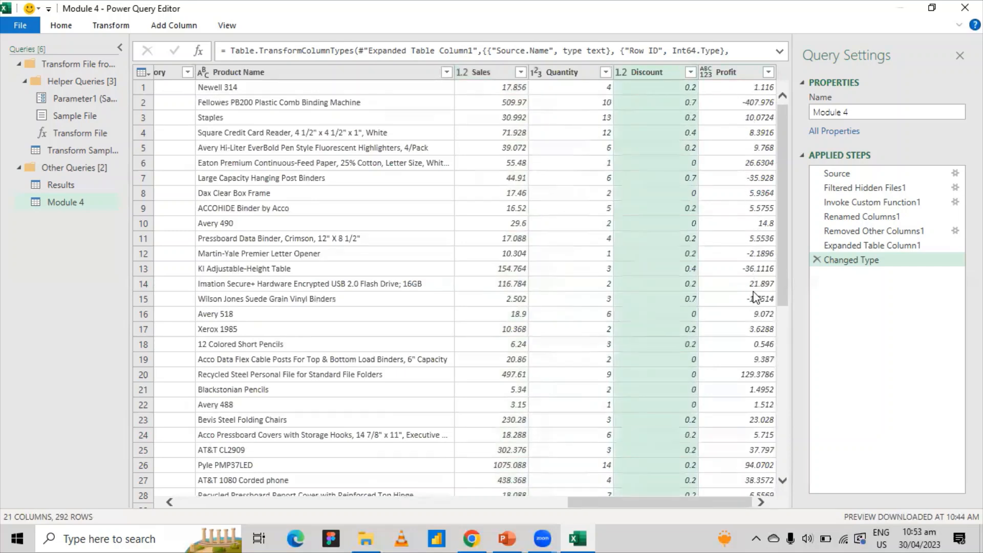
left_click(743, 77)
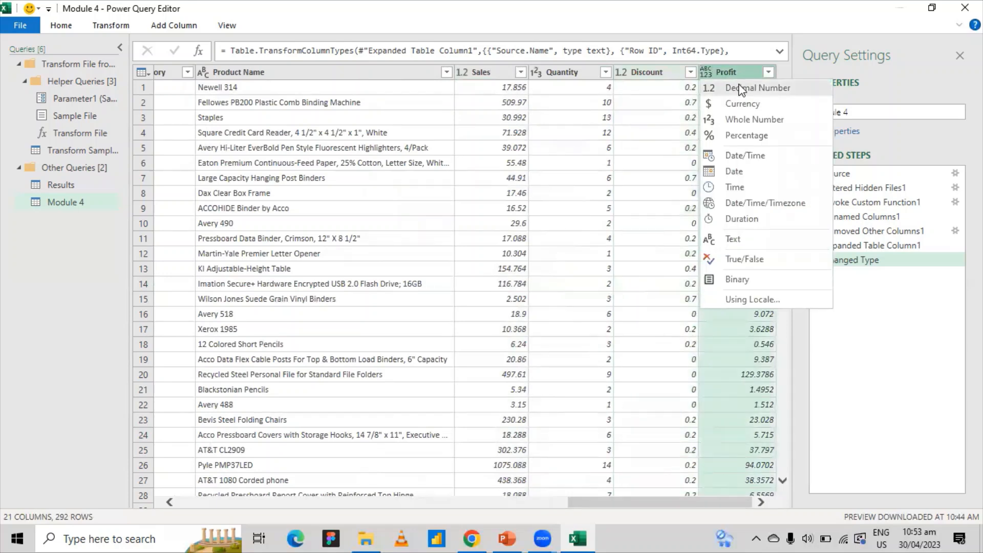
left_click(741, 89)
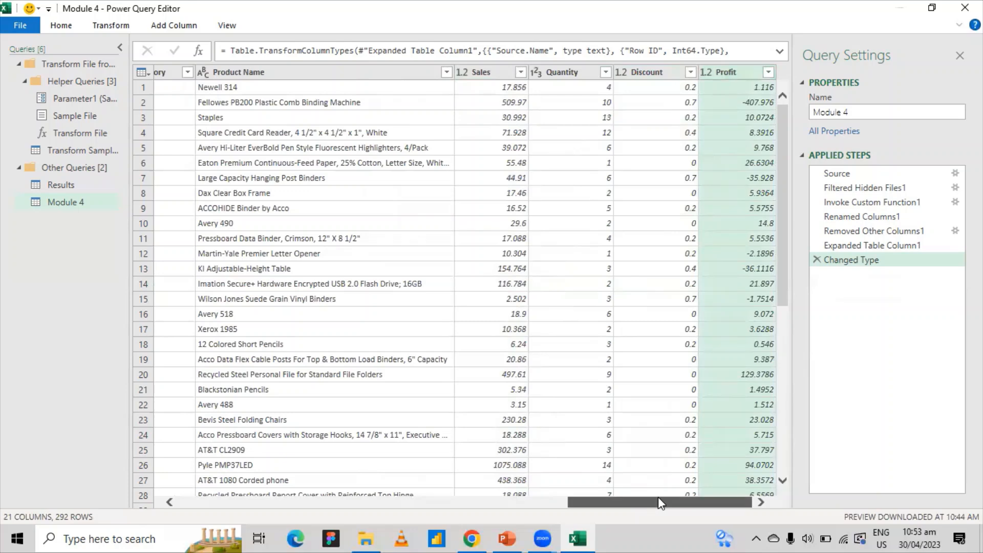
Step: Select the Customer Name column and view the Module 4 query's properties without changing them
left_click_drag(658, 497, 205, 492)
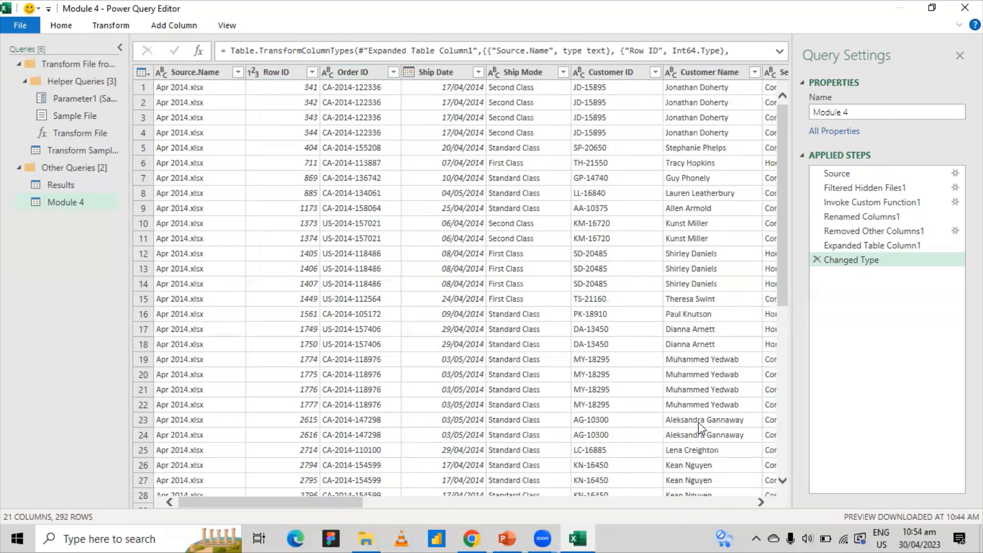
left_click(762, 503)
left_click(761, 502)
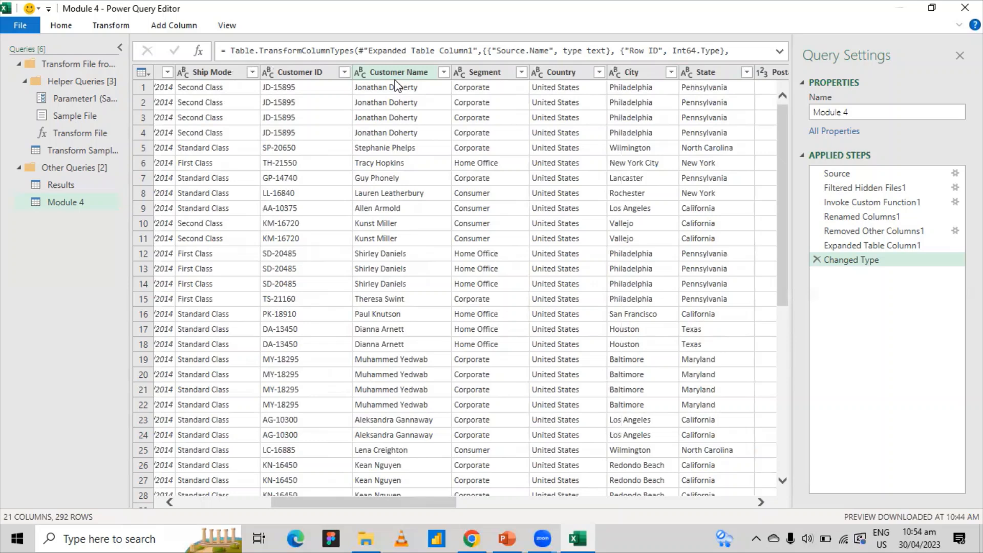
left_click(395, 86)
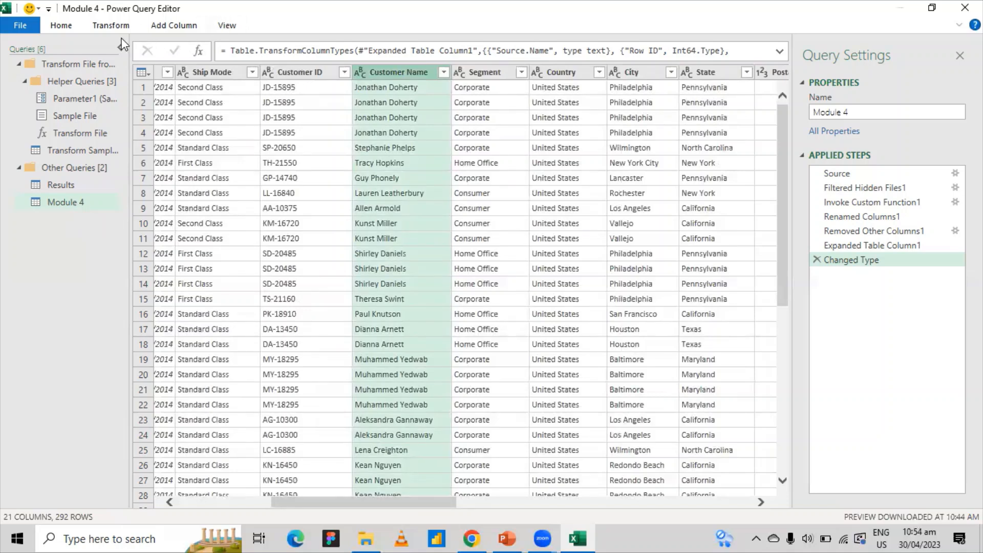
left_click(68, 27)
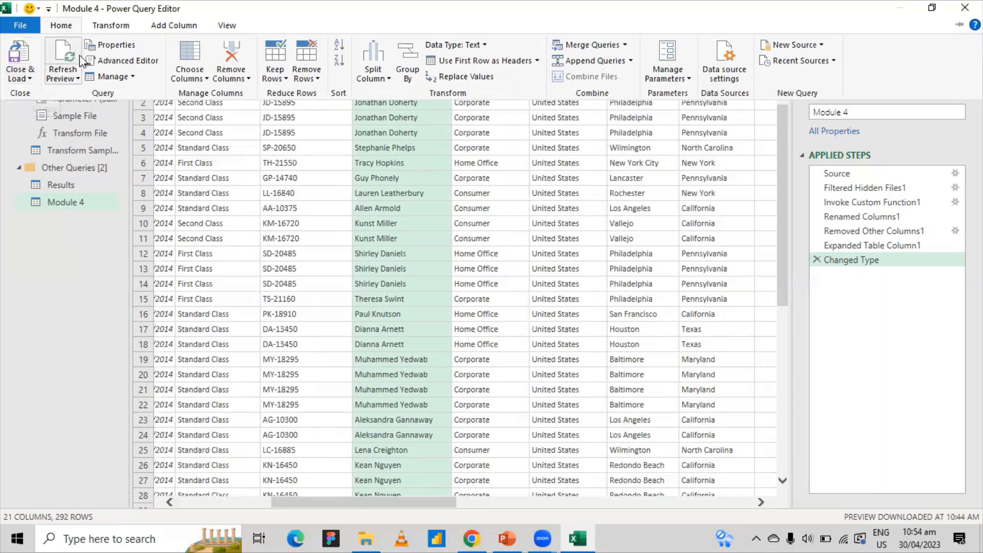
left_click(117, 50)
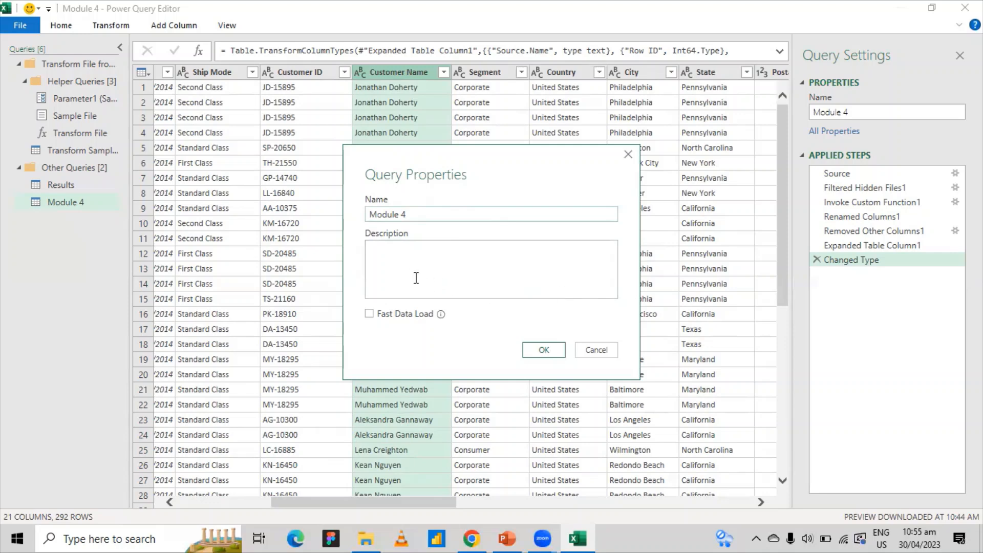
left_click(596, 350)
Step: View the Choose Columns list of columns to keep and leave the selection unchanged
left_click(69, 24)
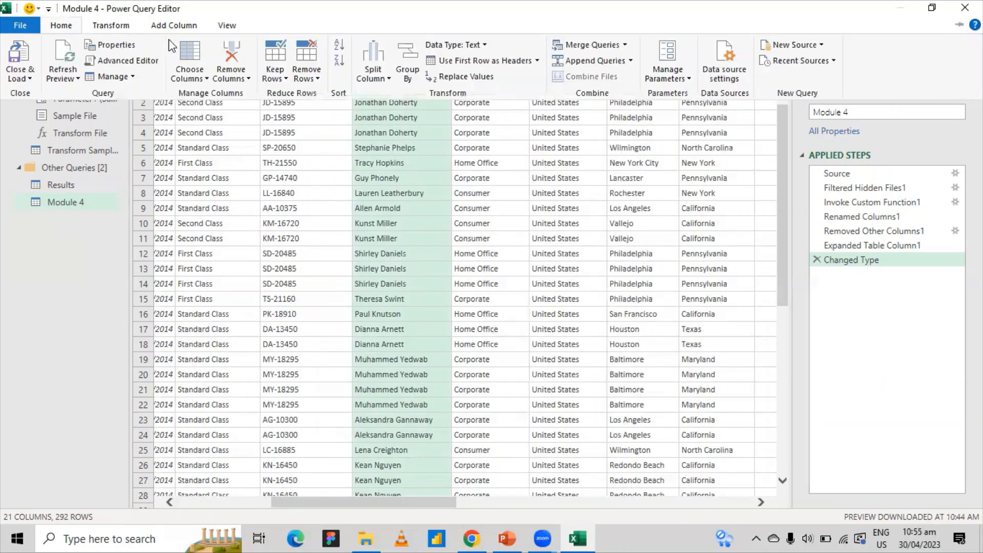
left_click(205, 79)
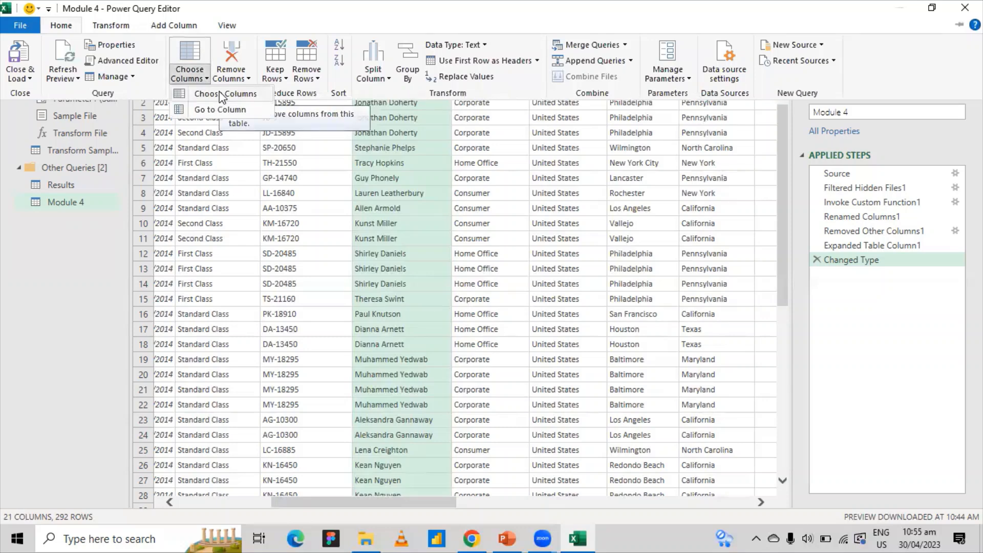
left_click(455, 159)
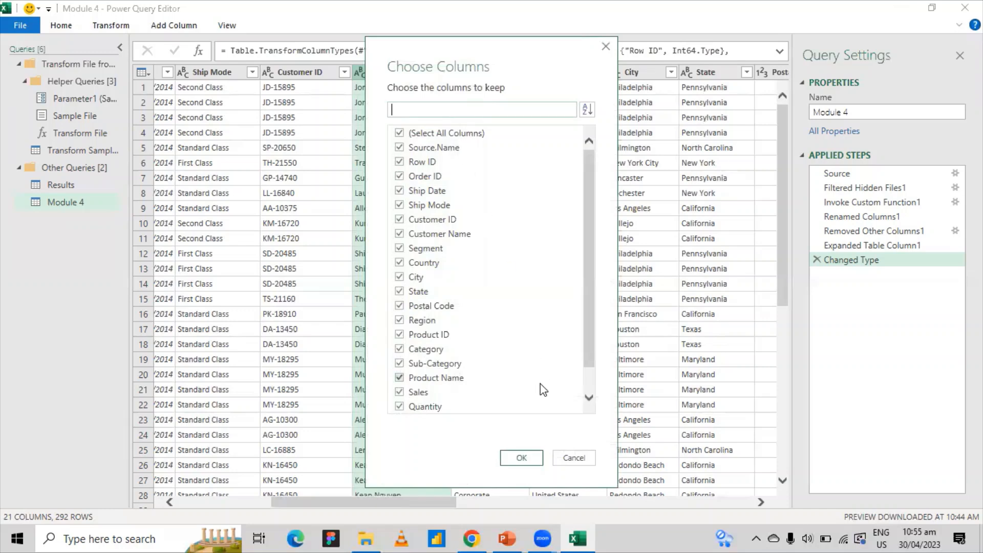
left_click(572, 457)
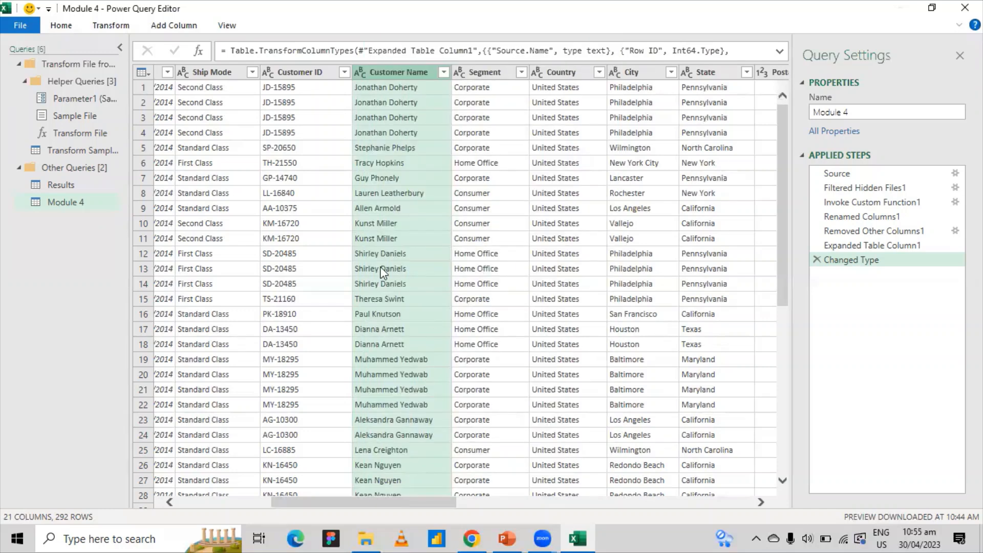
Step: Select the Customer ID column and examine the options for removing it or the other columns, without removing anything
left_click(77, 26)
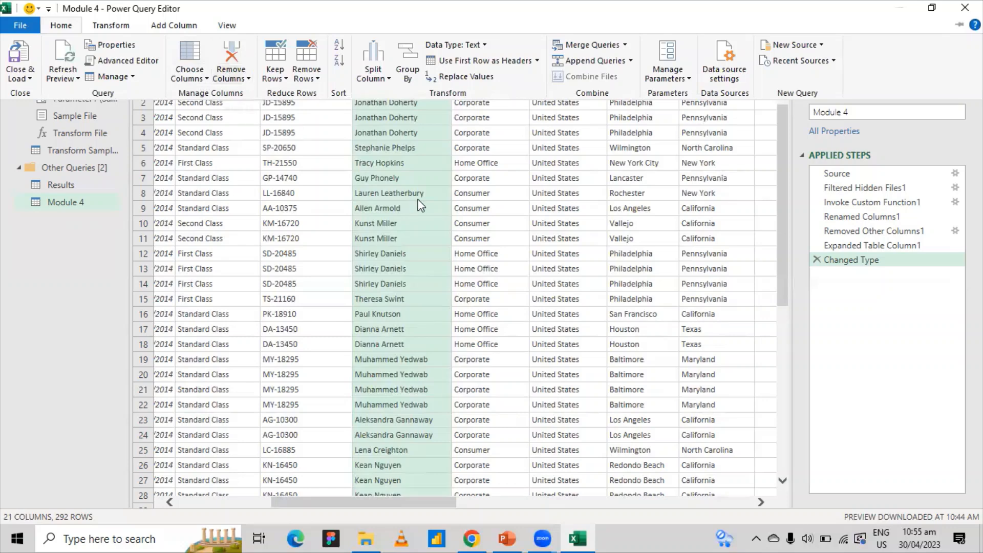
left_click(367, 181)
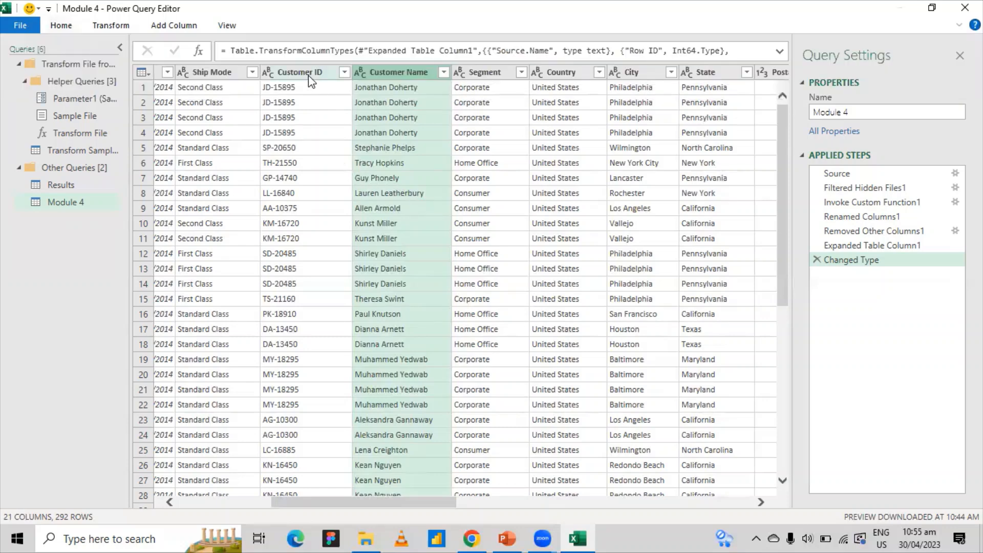
left_click(308, 72)
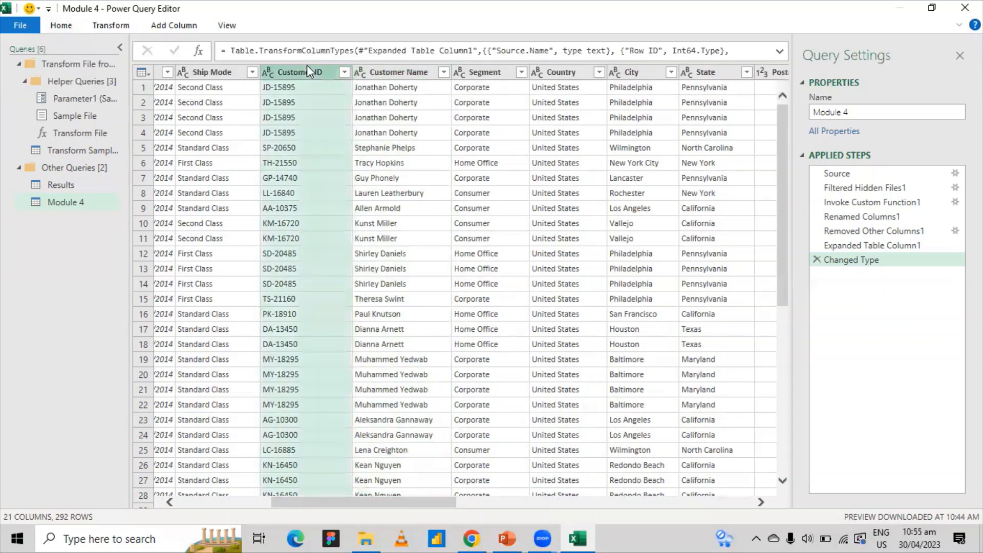
left_click(76, 27)
left_click(247, 80)
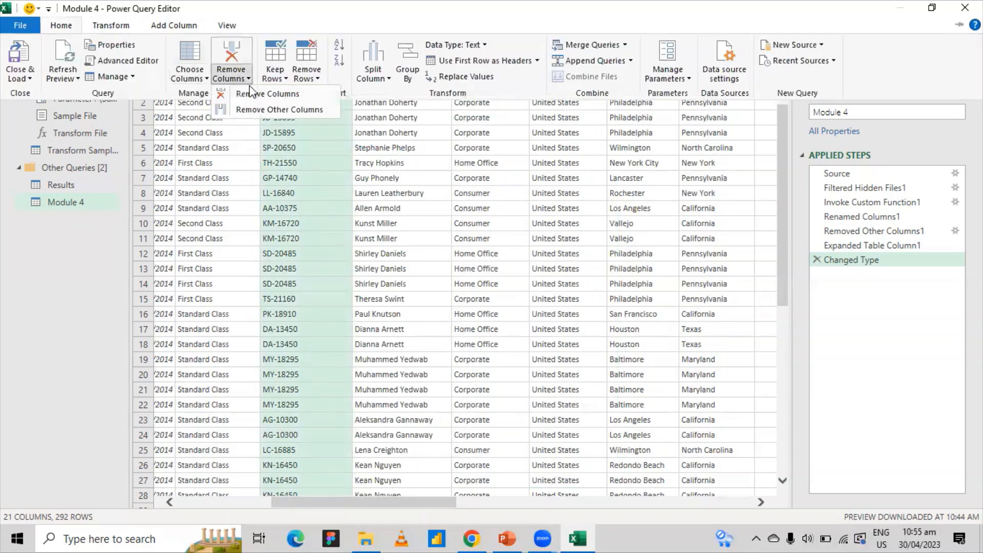
left_click(469, 205)
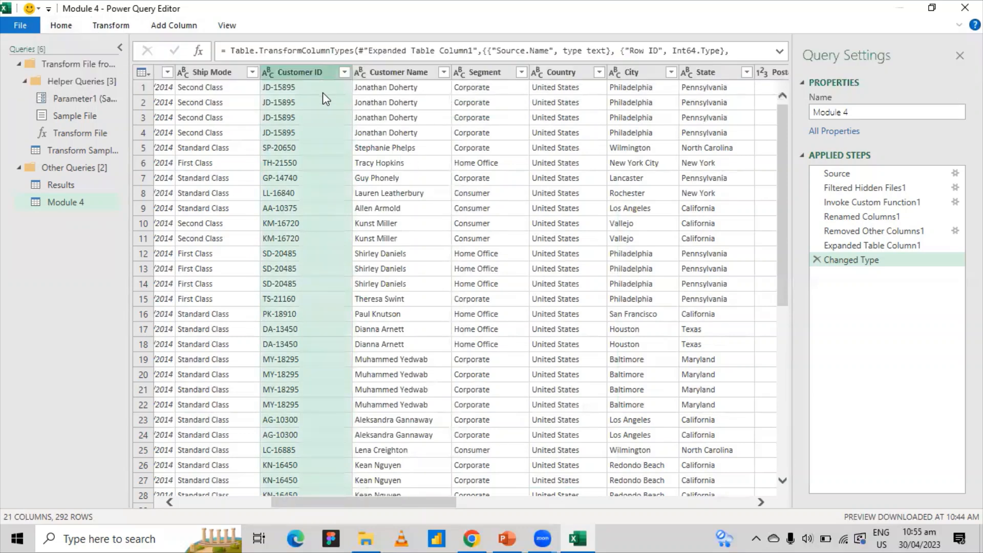
right_click(321, 73)
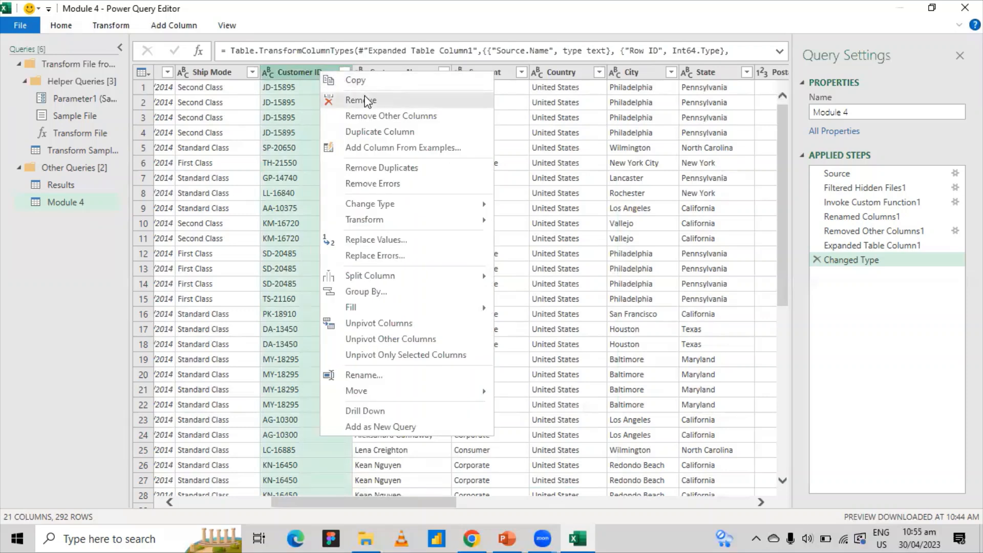
left_click(415, 2)
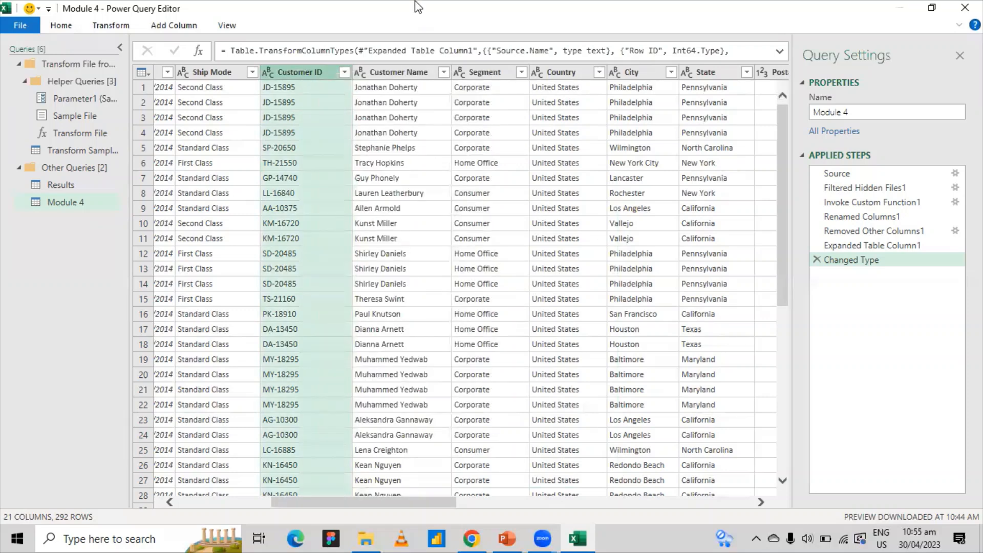
Step: Select row 3 to show its record details and look over the commands available for it
left_click(61, 25)
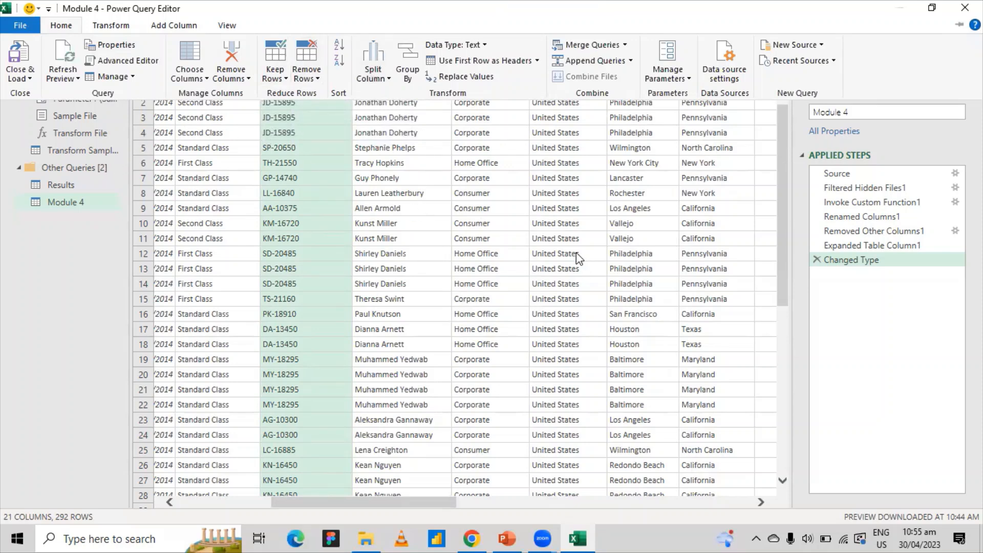
left_click(367, 167)
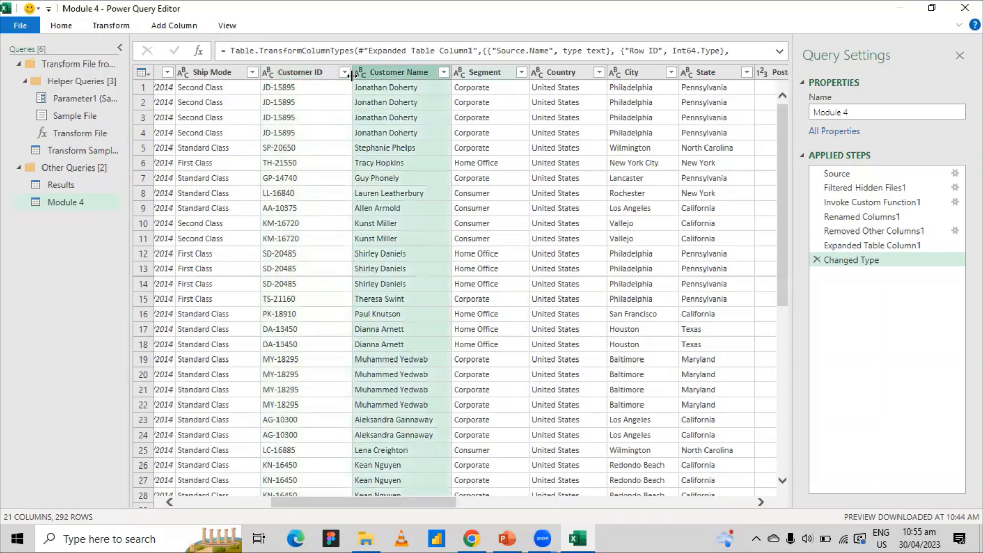
left_click(140, 117)
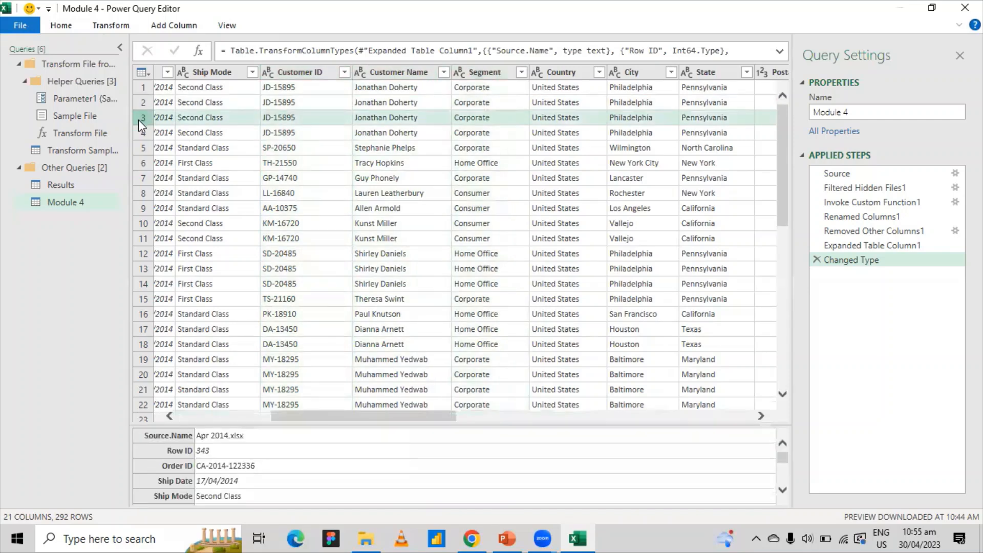
left_click(65, 29)
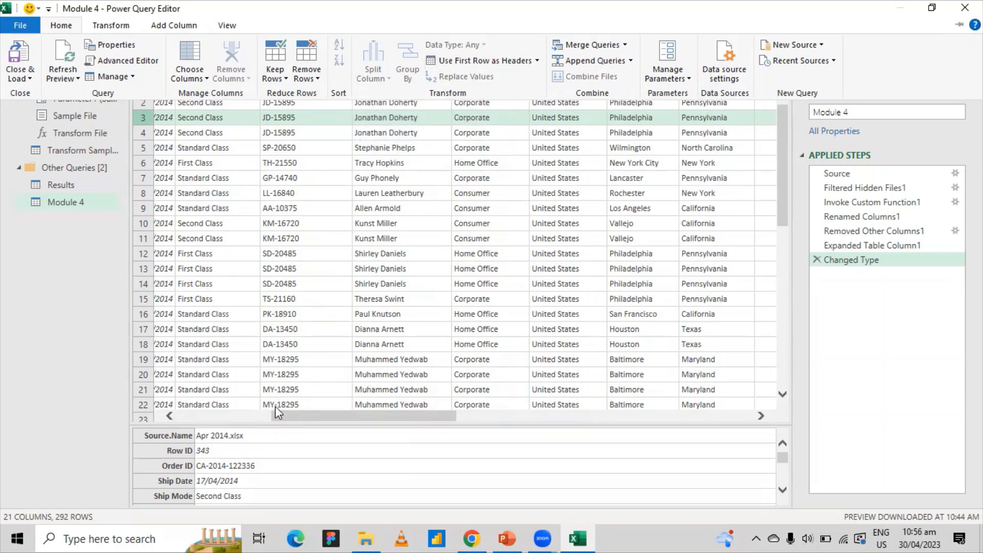
key("ctrl+F1")
Step: Select row 1 and promote the table's first row to column headers
left_click_drag(277, 414, 176, 420)
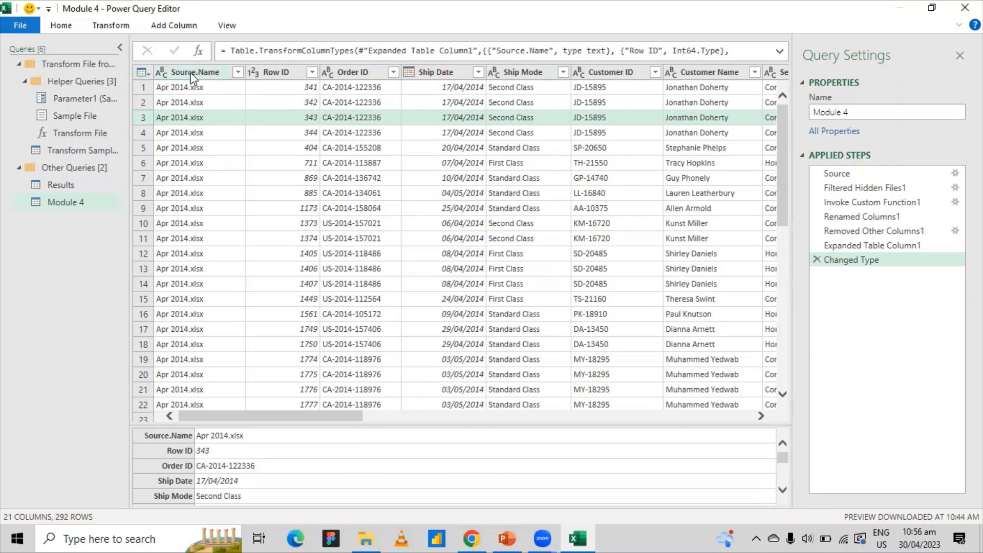
left_click(137, 87)
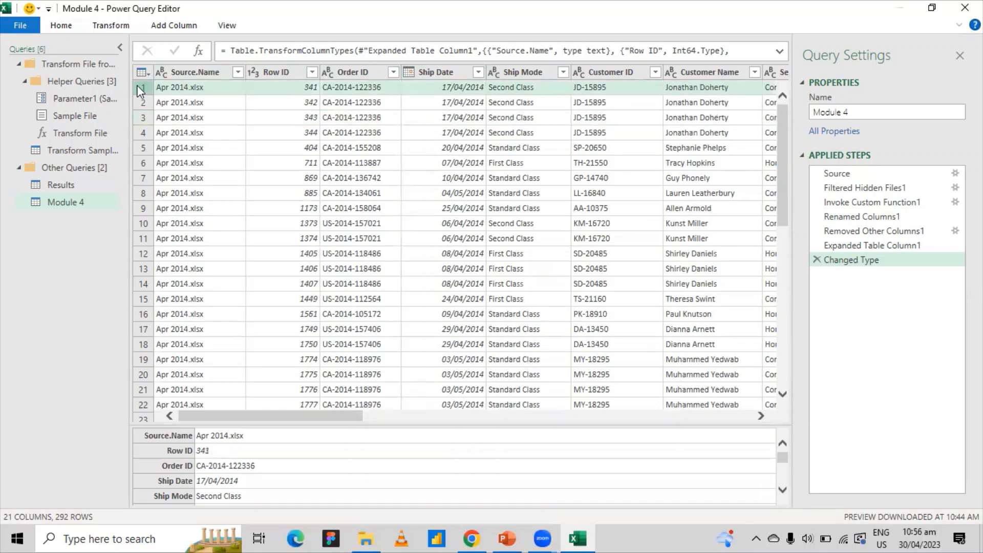
left_click(74, 24)
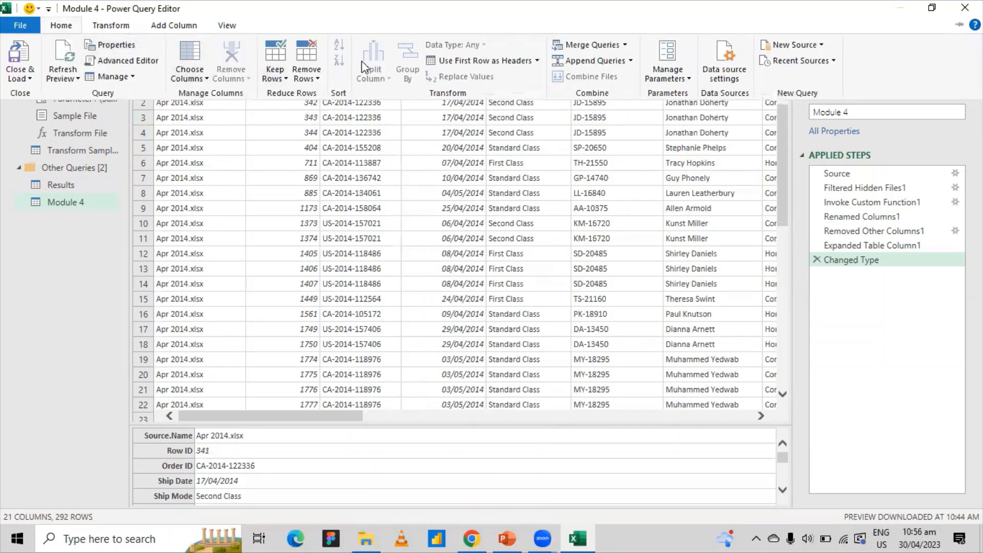
left_click(537, 62)
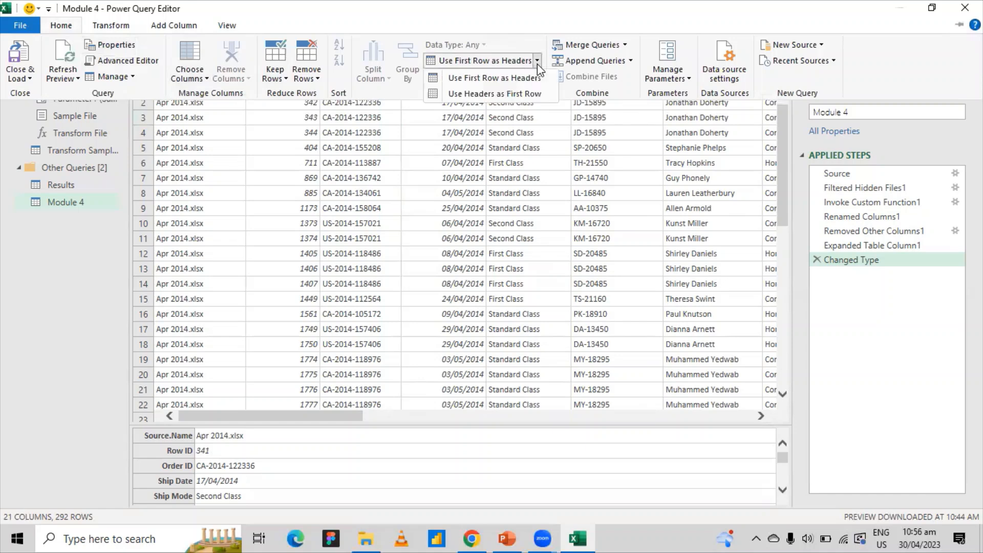
left_click(490, 1)
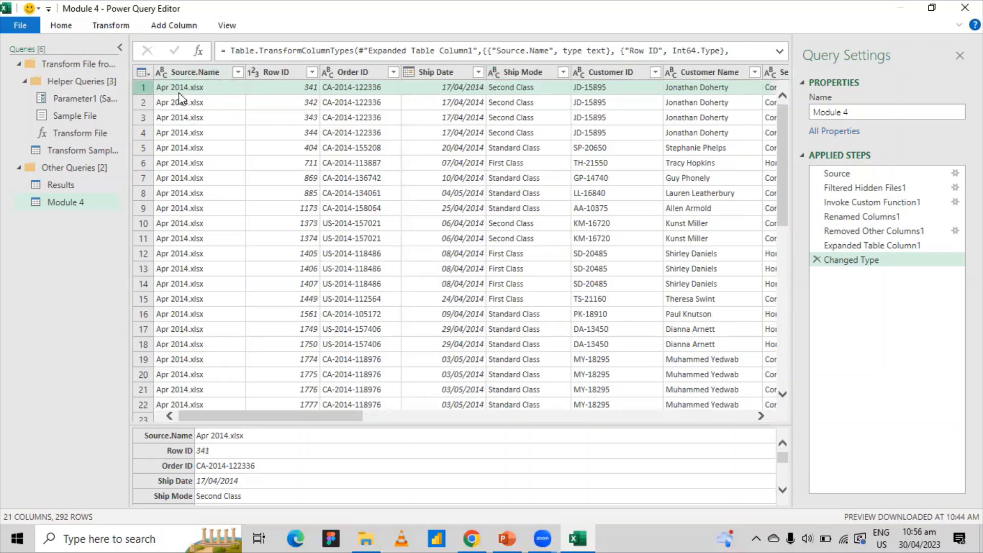
left_click(64, 25)
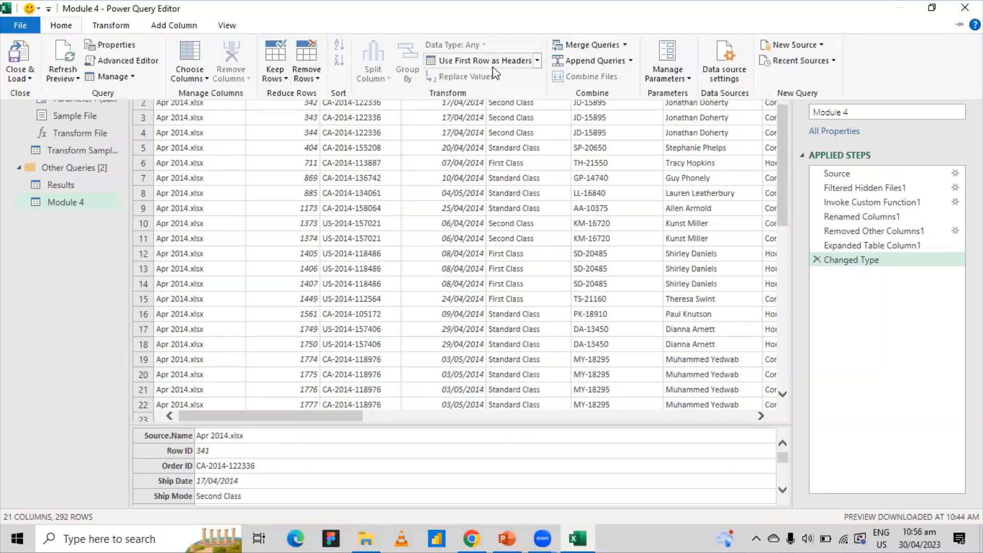
left_click(537, 61)
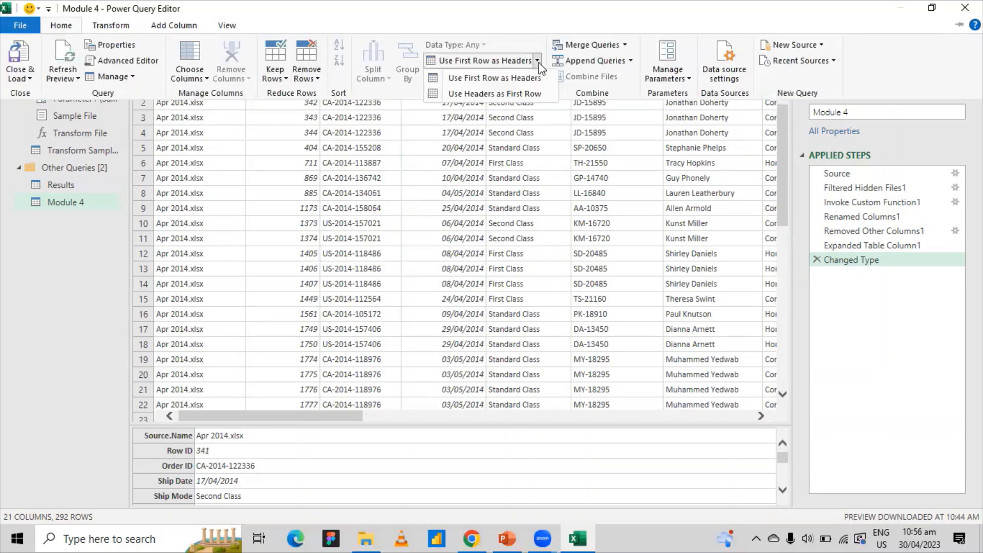
left_click(494, 77)
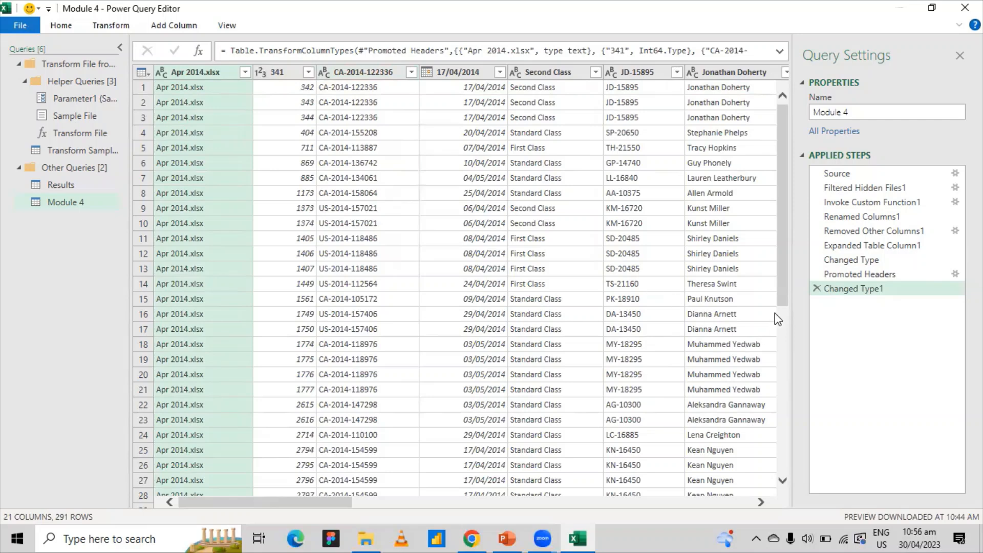
Step: Delete the Changed Type1 and Promoted Headers steps from the Module 4 query
left_click(818, 289)
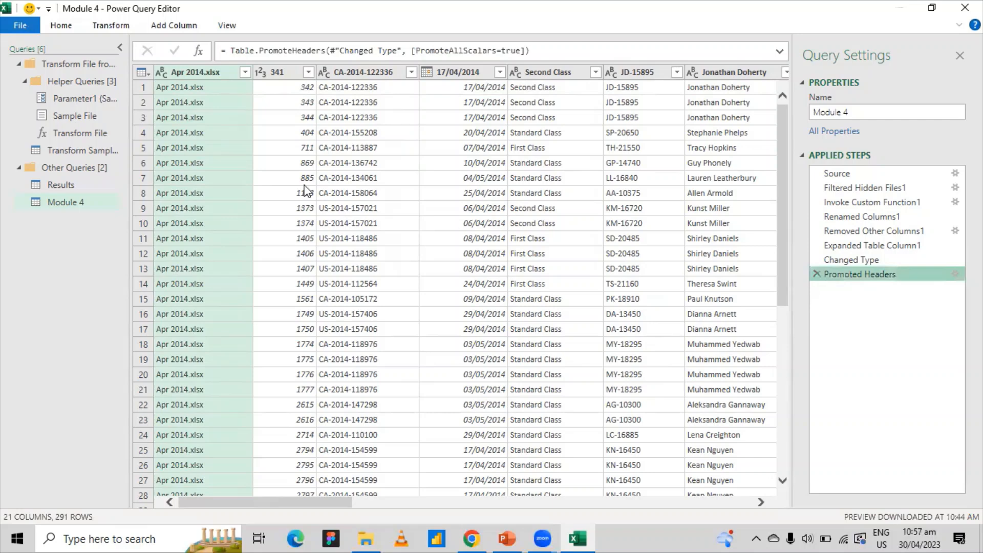
left_click(817, 275)
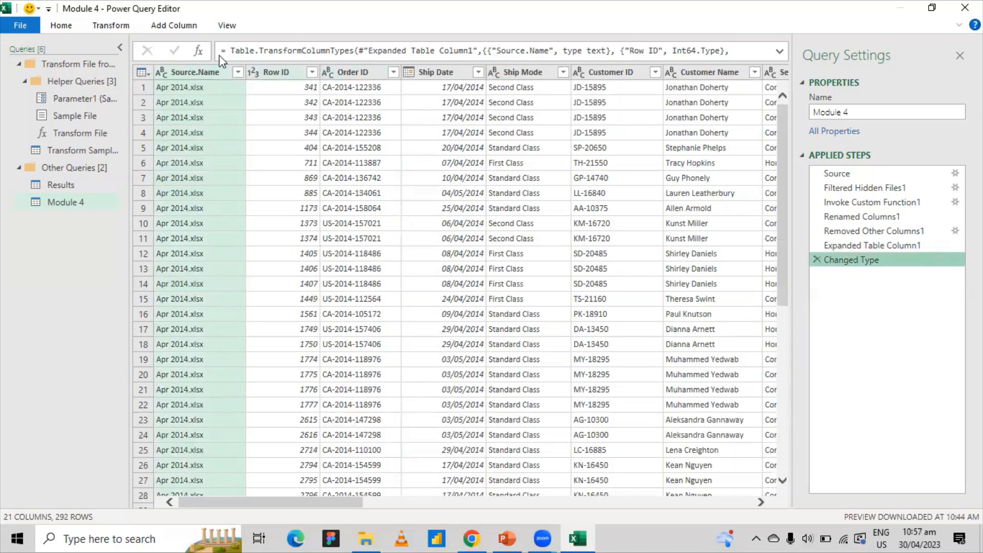
Step: Look over the parameter management options and the workbook's data source settings without changing anything
left_click(63, 24)
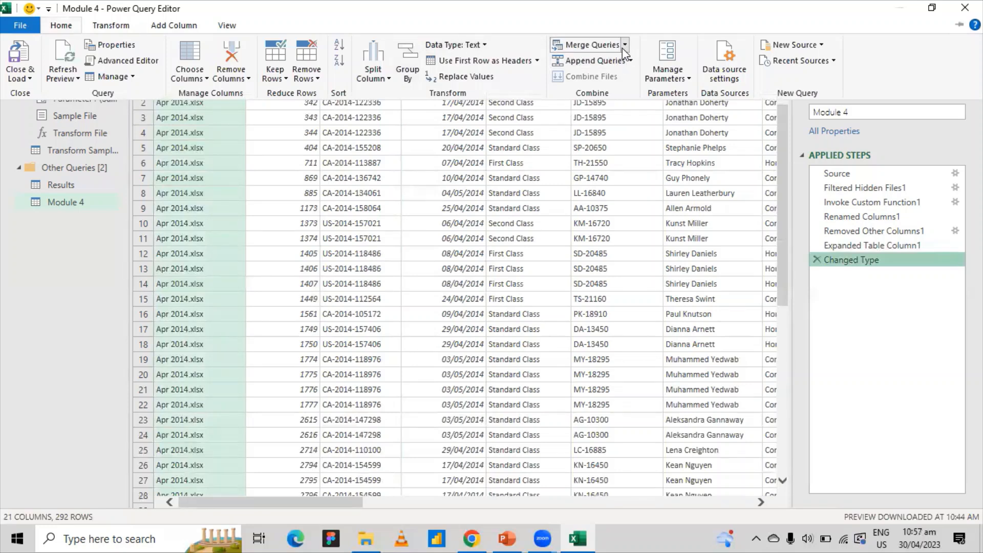
left_click(688, 80)
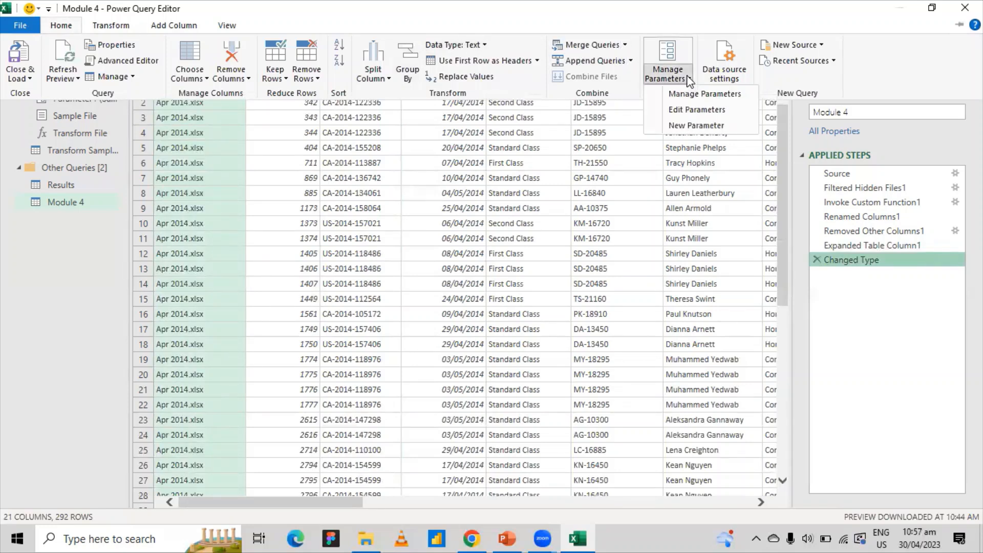
left_click(747, 73)
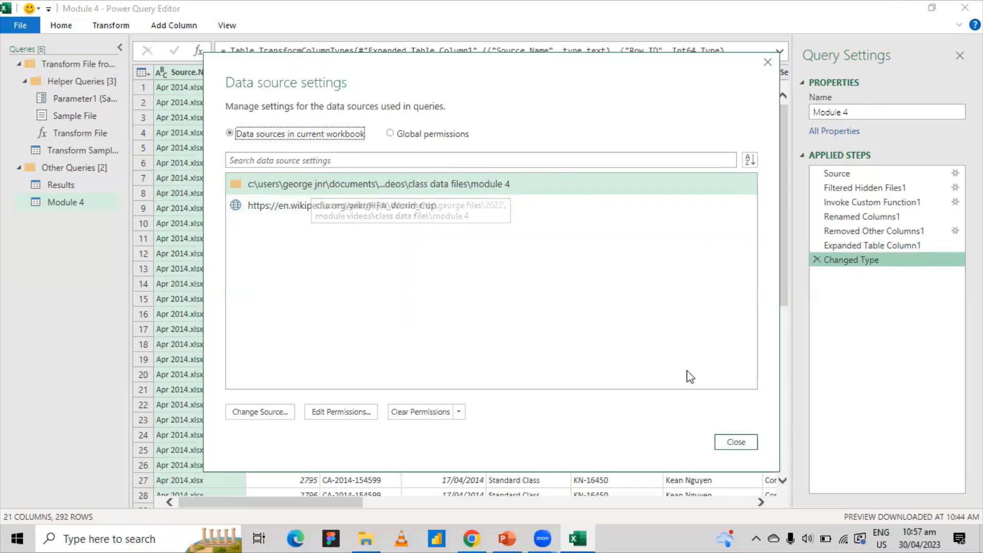
left_click(743, 443)
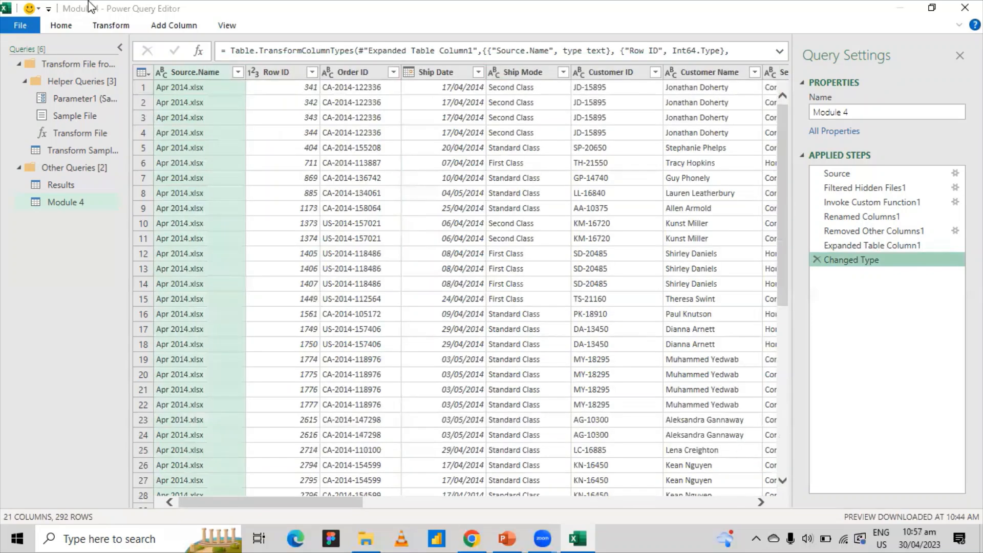
Step: Look over the data types offered for the Source.Name column without changing its type
left_click(61, 24)
left_click(105, 27)
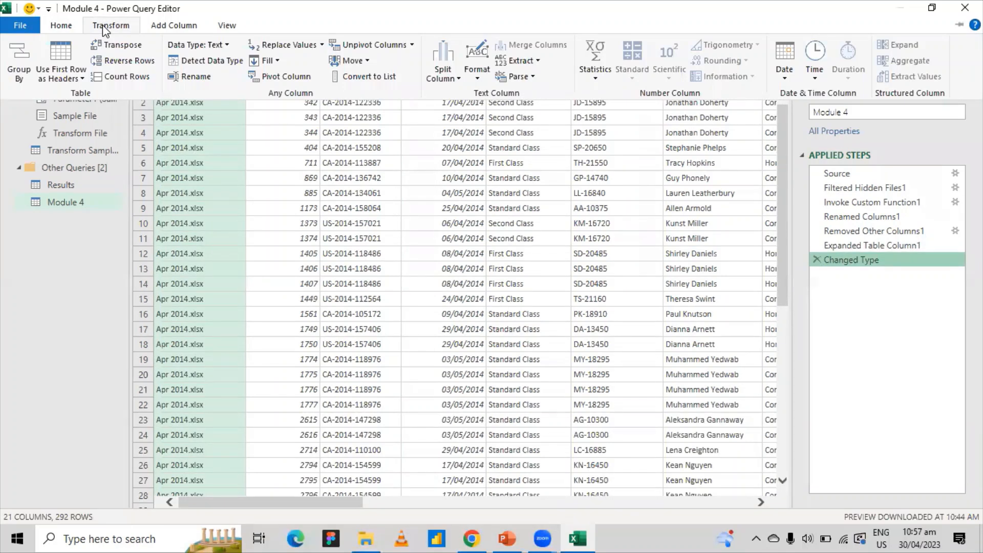
left_click(222, 46)
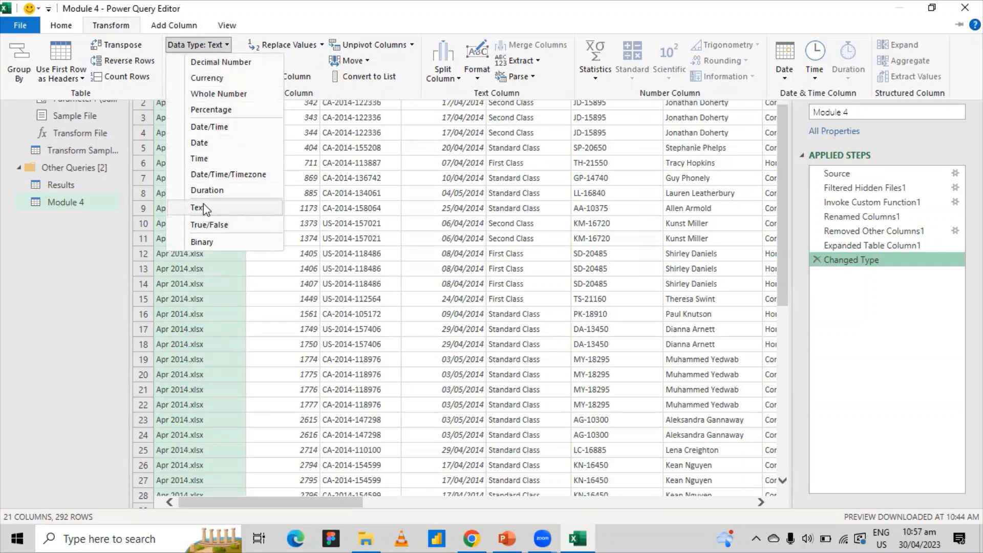
left_click(252, 17)
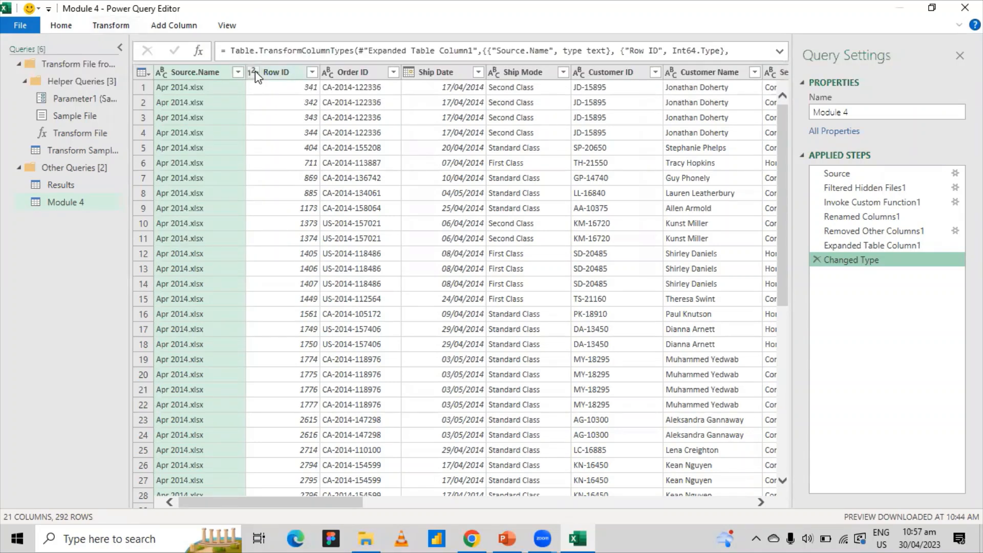
Step: Select the Row ID column and examine its Change Type options without choosing one
right_click(277, 72)
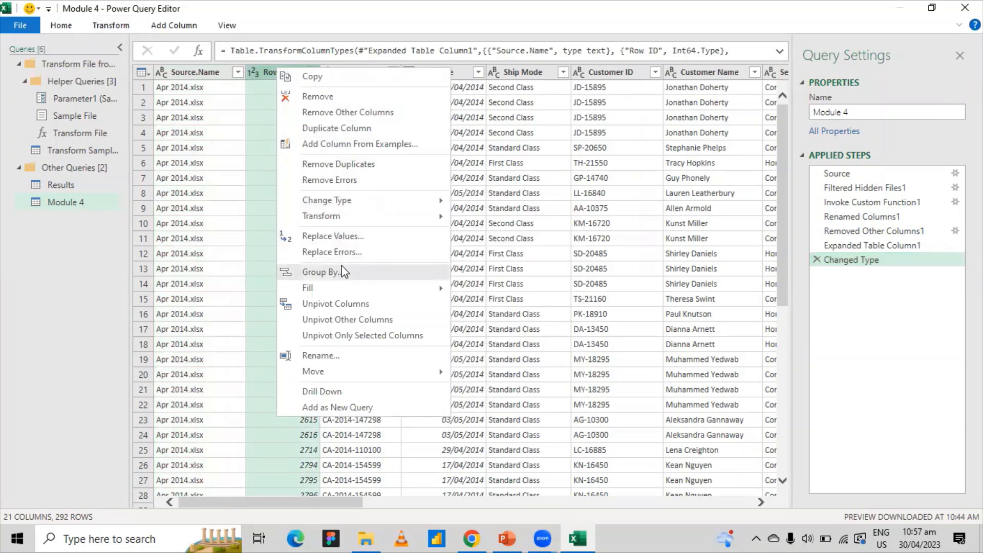
mouse_move(377, 204)
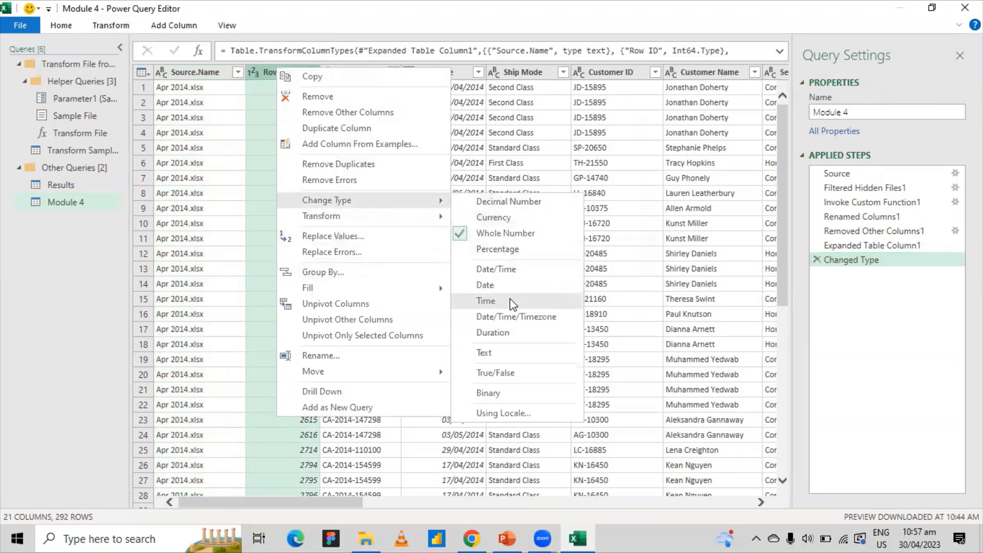
left_click(320, 3)
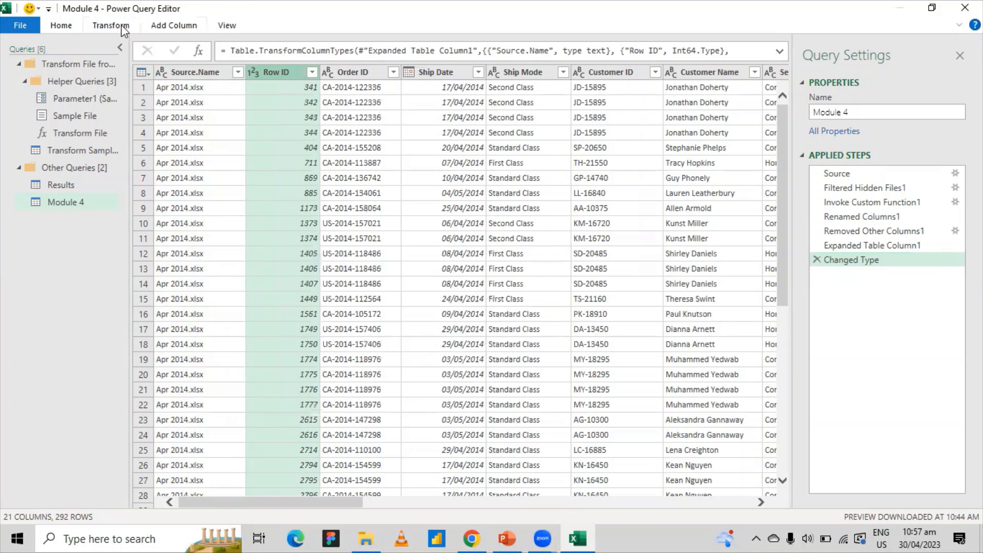
Step: Look over the transformation commands and text format options for the Row ID column without applying any
left_click(111, 26)
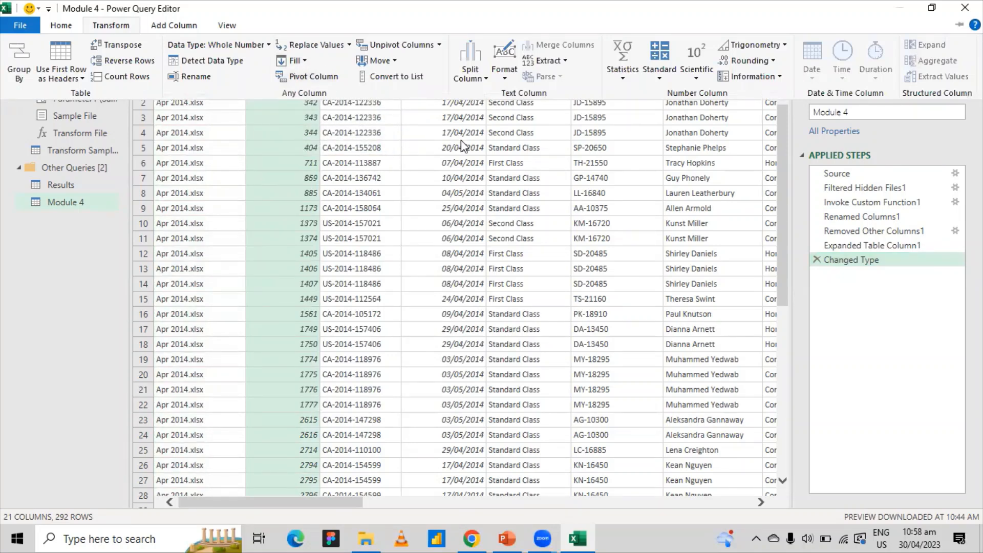
key("ctrl+F1")
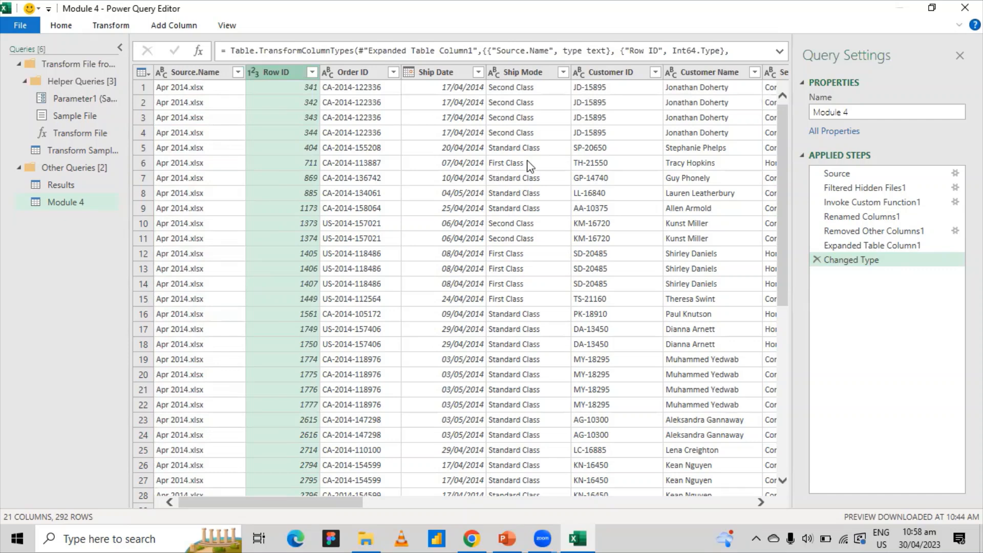
left_click(97, 25)
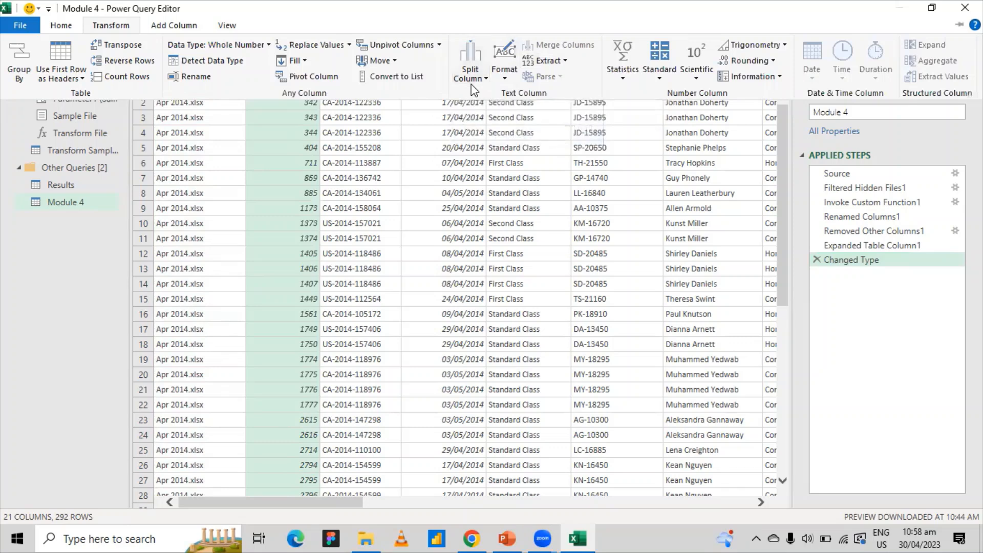
left_click(507, 79)
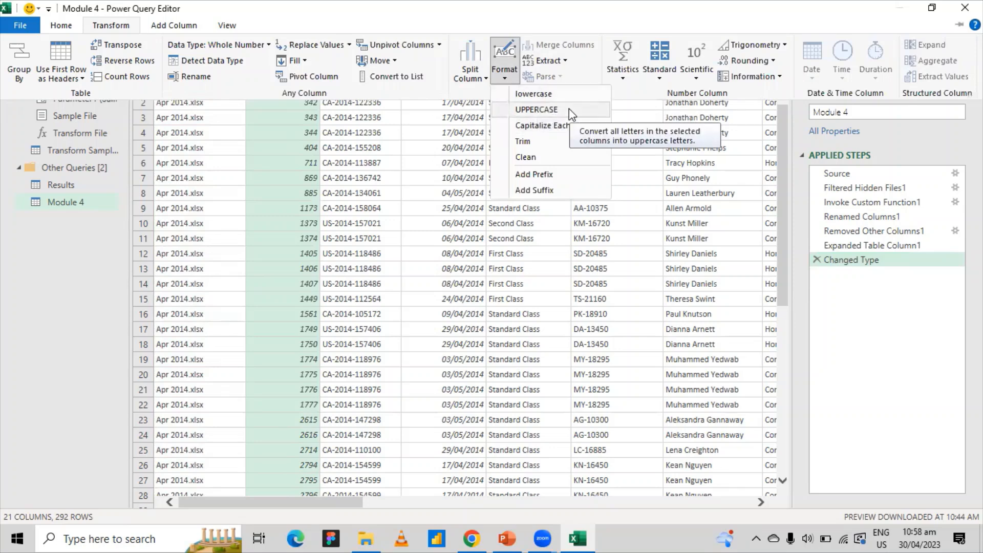
left_click(742, 198)
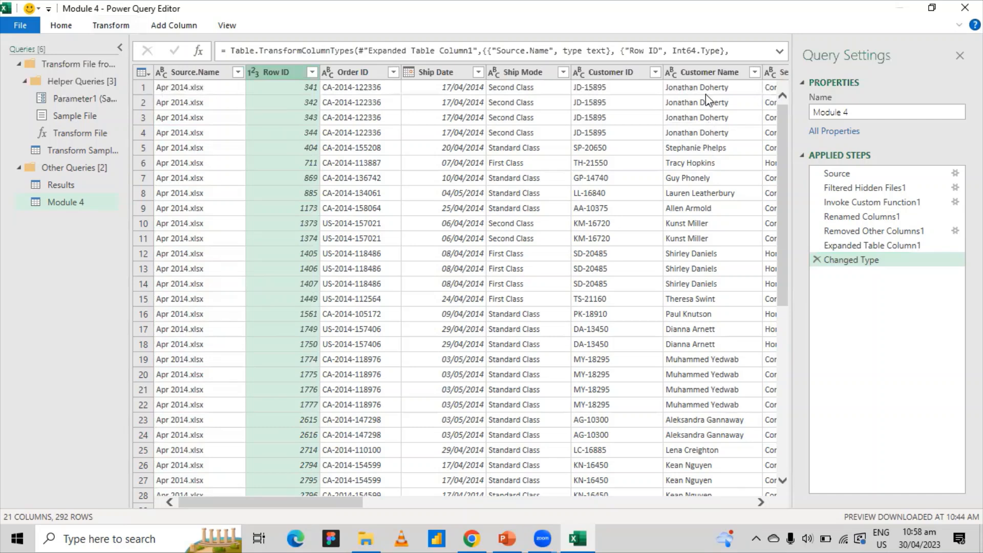
Step: Convert the text in the Customer Name column to uppercase
left_click(702, 76)
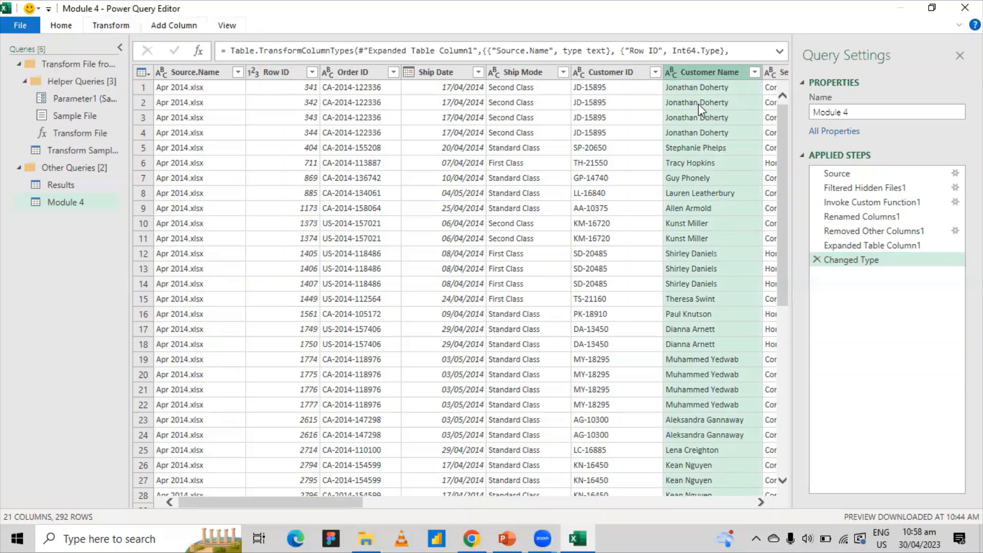
left_click(111, 24)
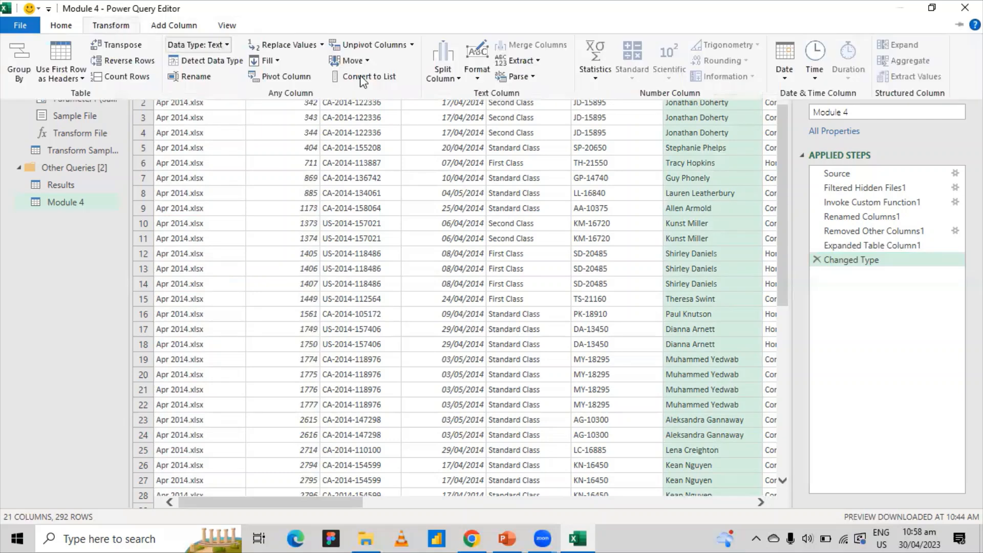
left_click(483, 77)
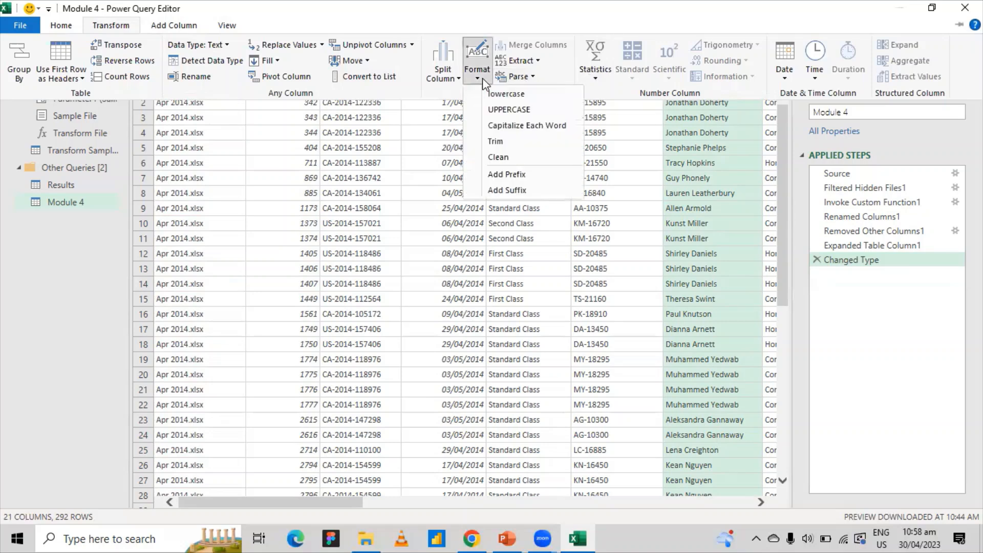
left_click(495, 110)
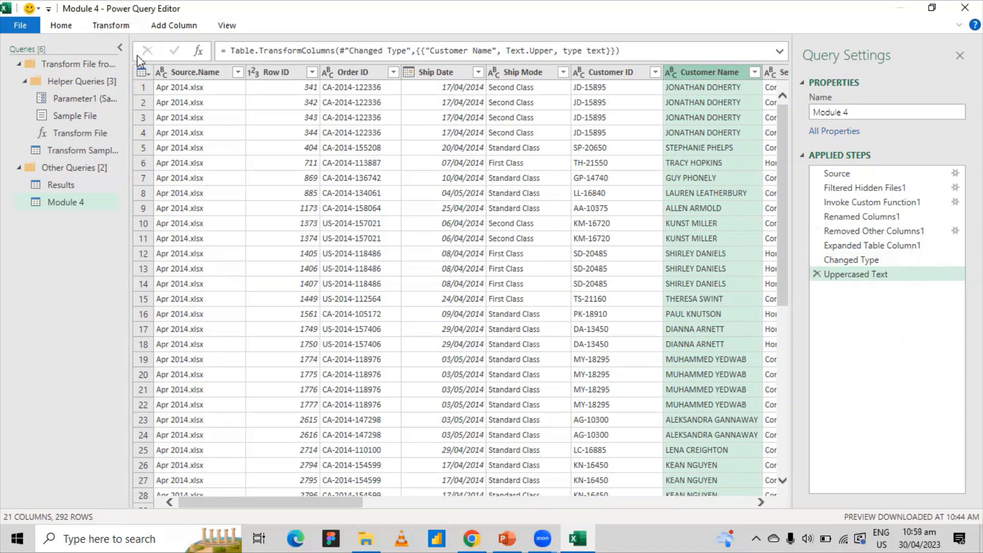
Step: Review the text format options for the Customer Name column without applying another one
left_click(111, 25)
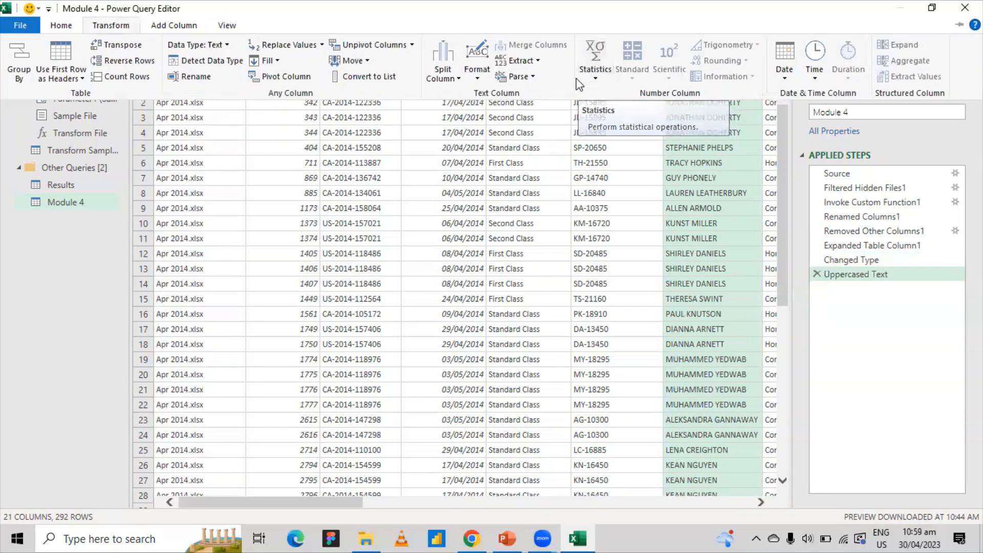
left_click(479, 77)
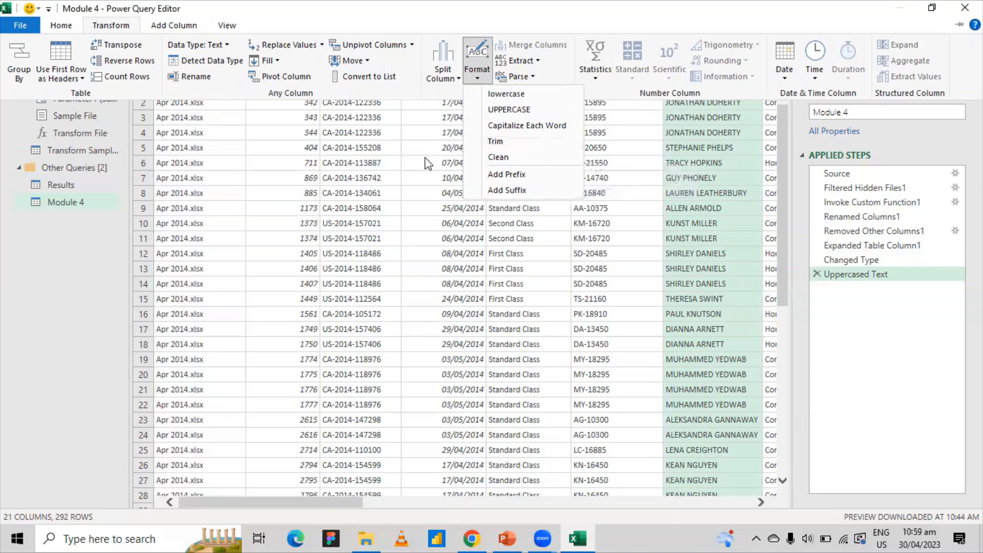
left_click(397, 101)
Step: Select the Ship Date column and look over its text format and Extract options without applying any
left_click(356, 75)
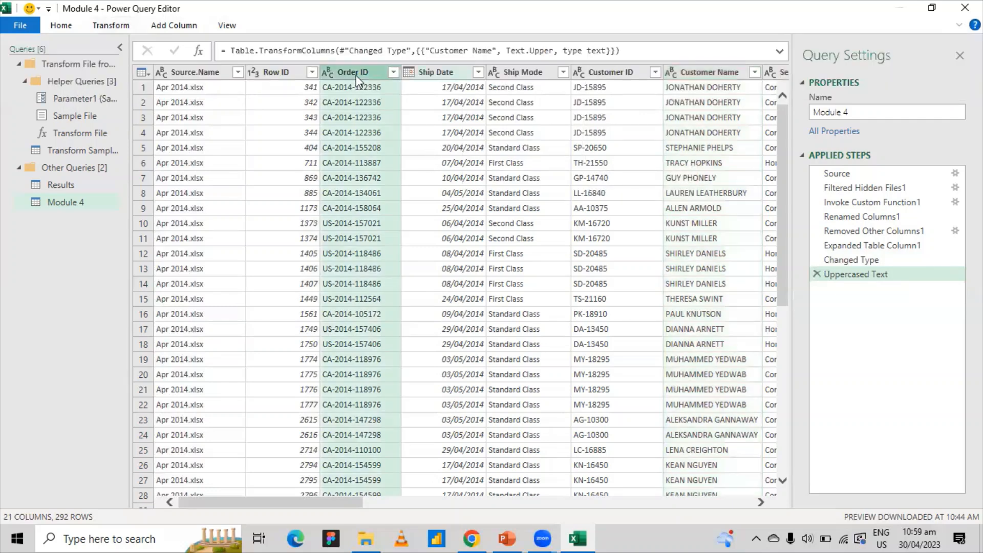
key("Right")
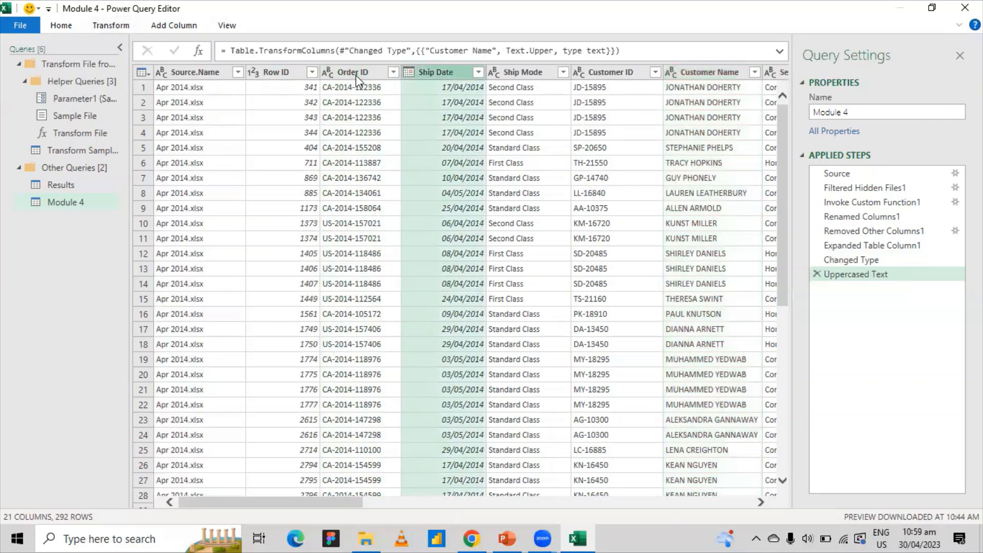
left_click(97, 26)
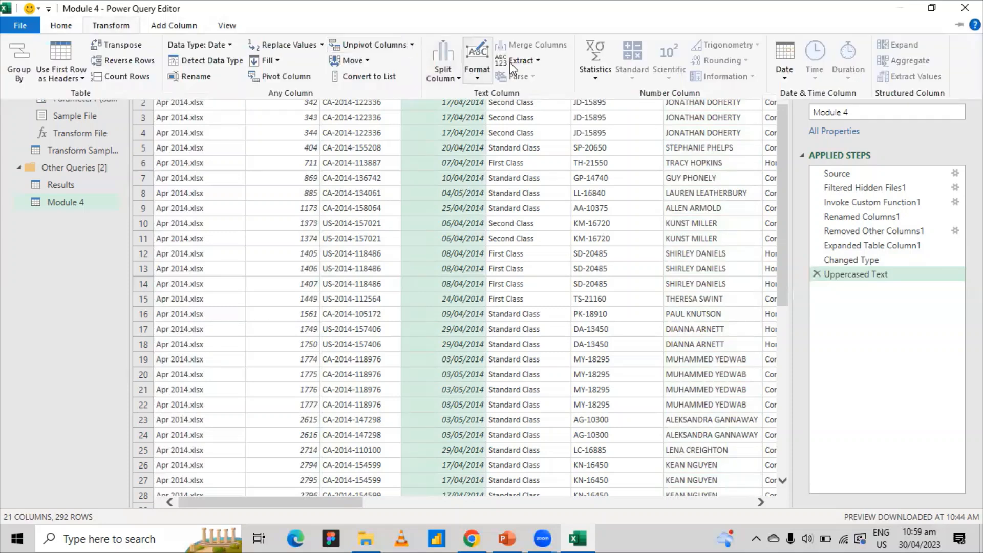
left_click(478, 81)
left_click(535, 62)
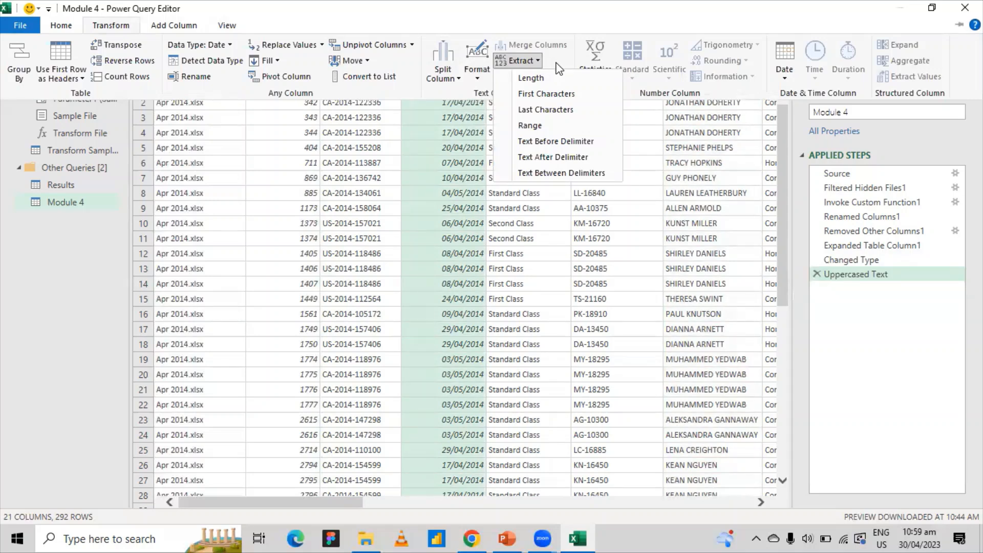
left_click(570, 55)
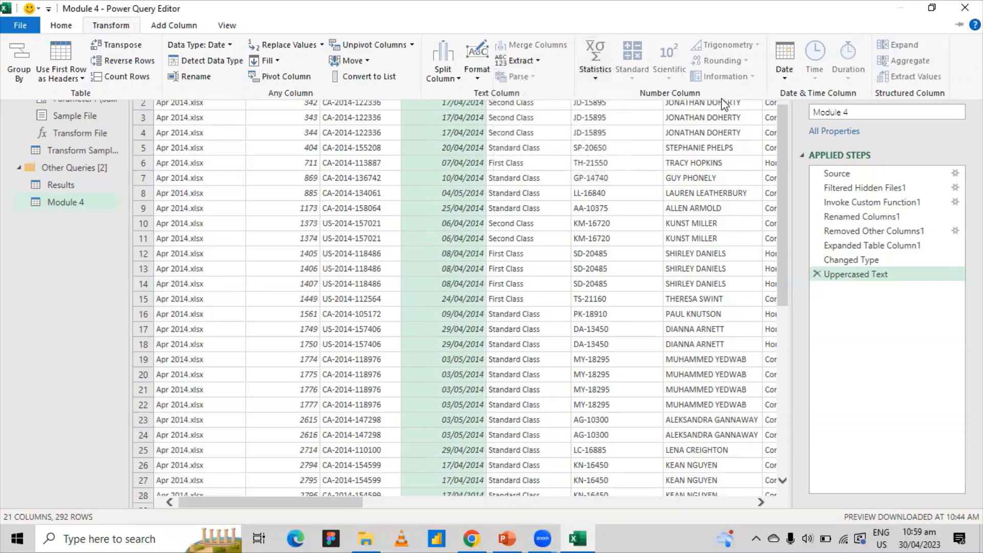
Step: Look over the commands for adding columns, adjusting the editor view and managing the query, without applying any
left_click(183, 28)
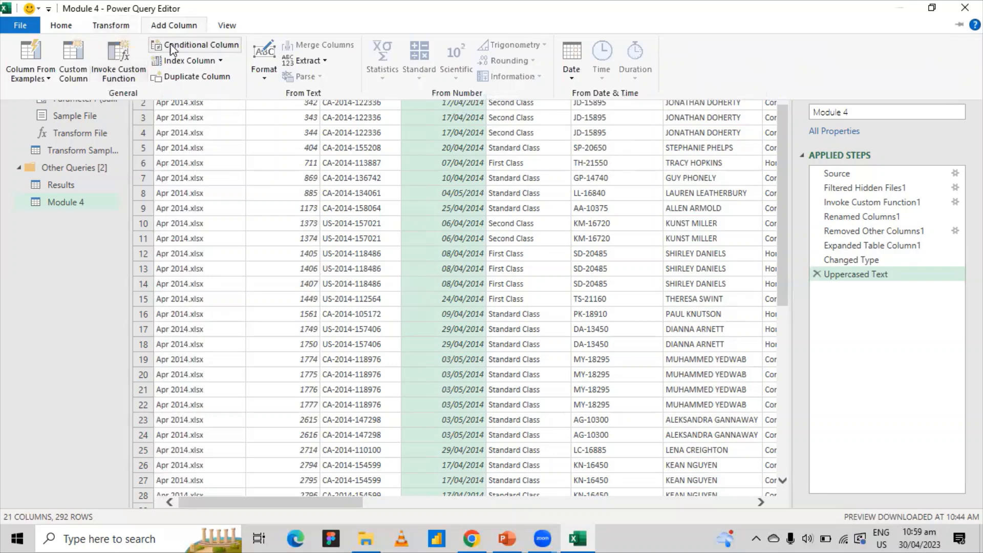
left_click(227, 27)
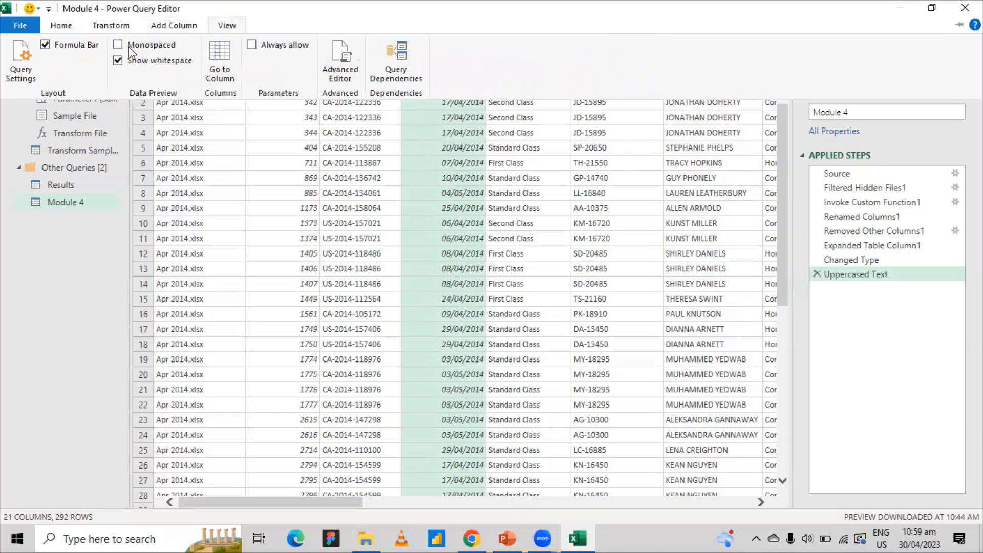
left_click(61, 25)
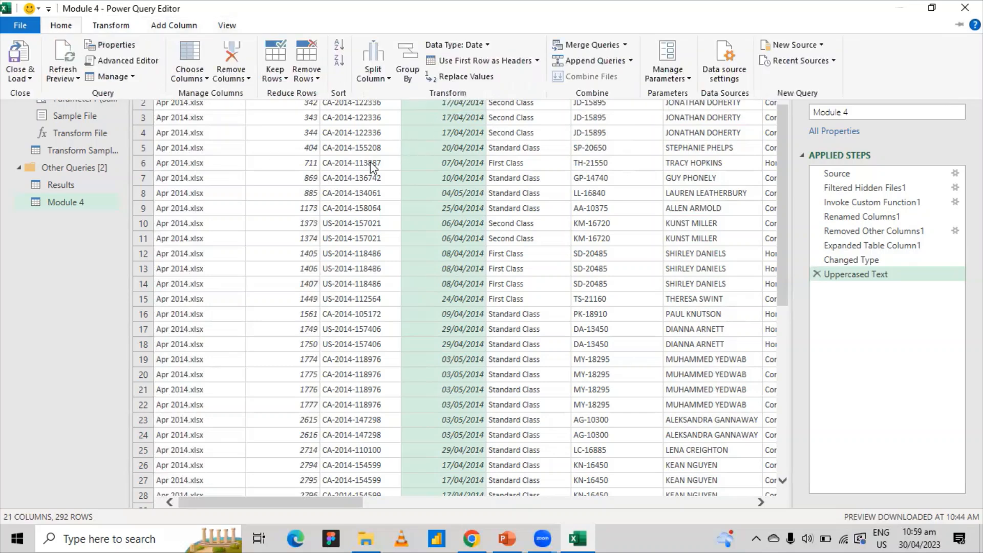
left_click(777, 138)
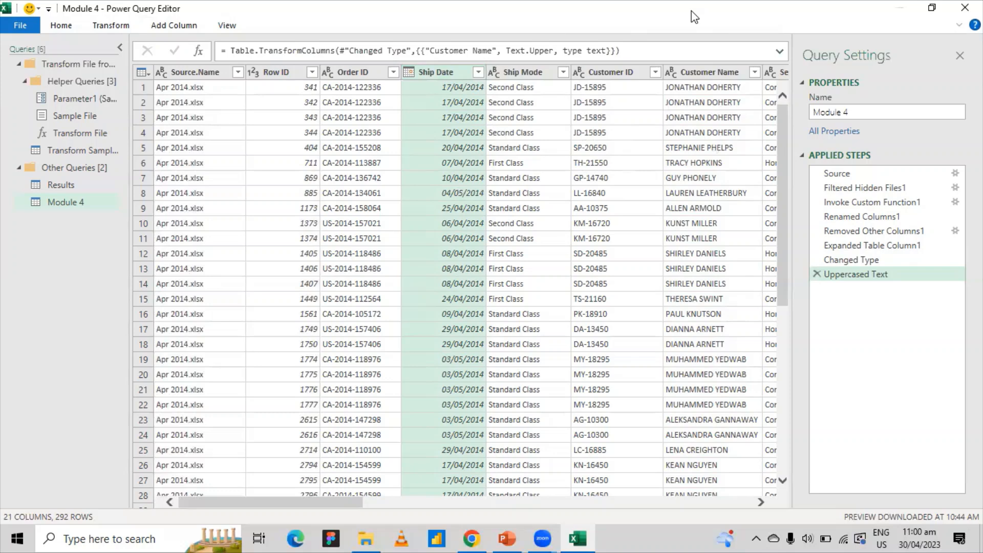
Step: Open the split-by-delimiter settings for the Customer Name column
left_click(688, 92)
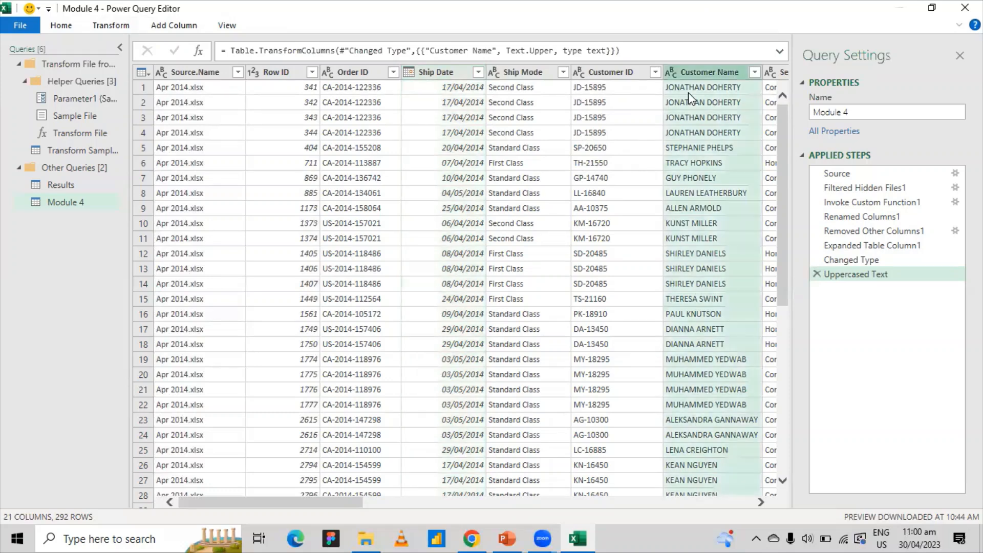
left_click(761, 503)
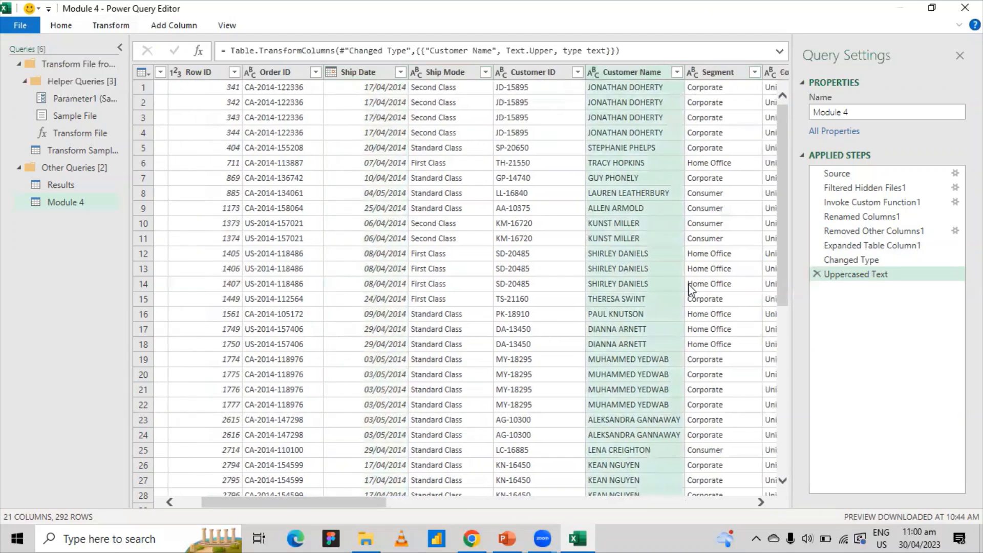
right_click(642, 92)
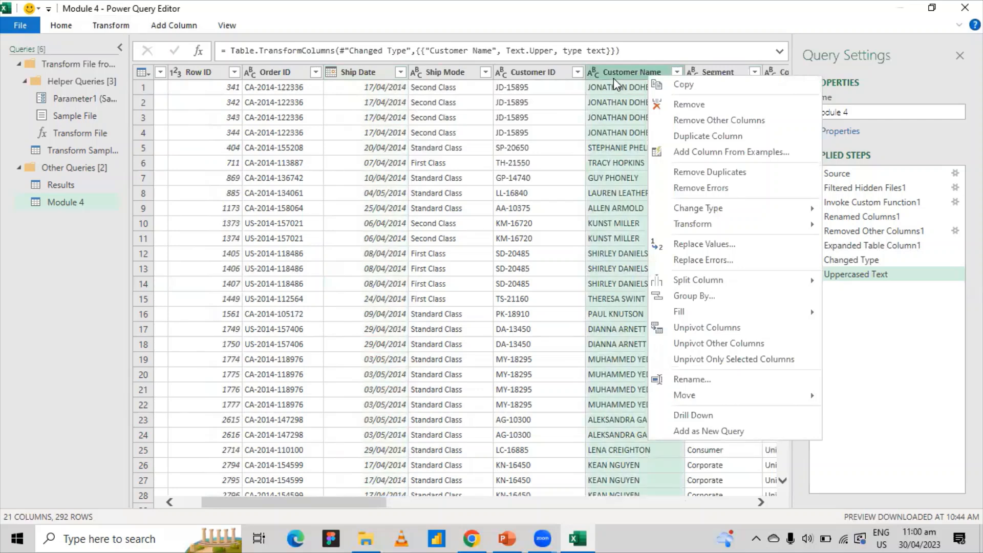
key("Escape")
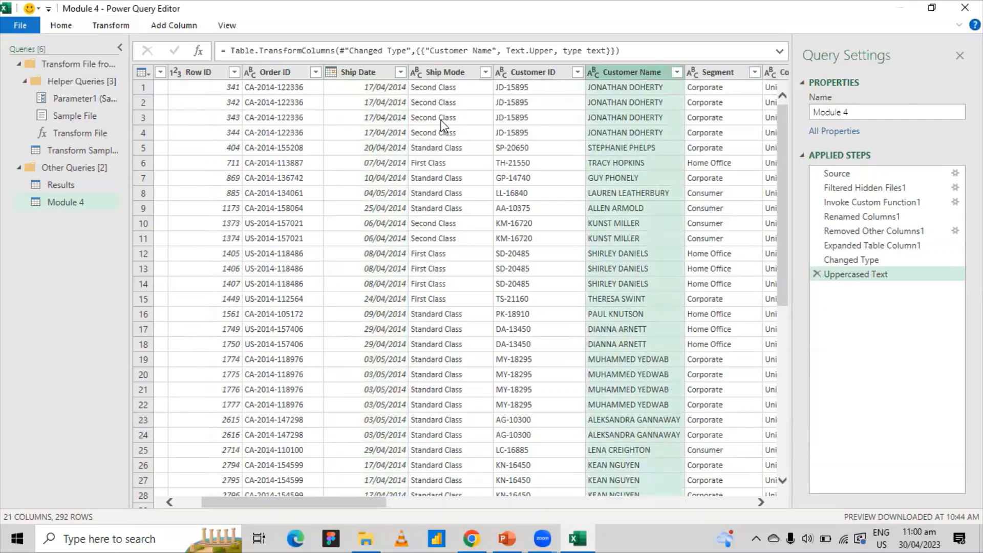
left_click(109, 29)
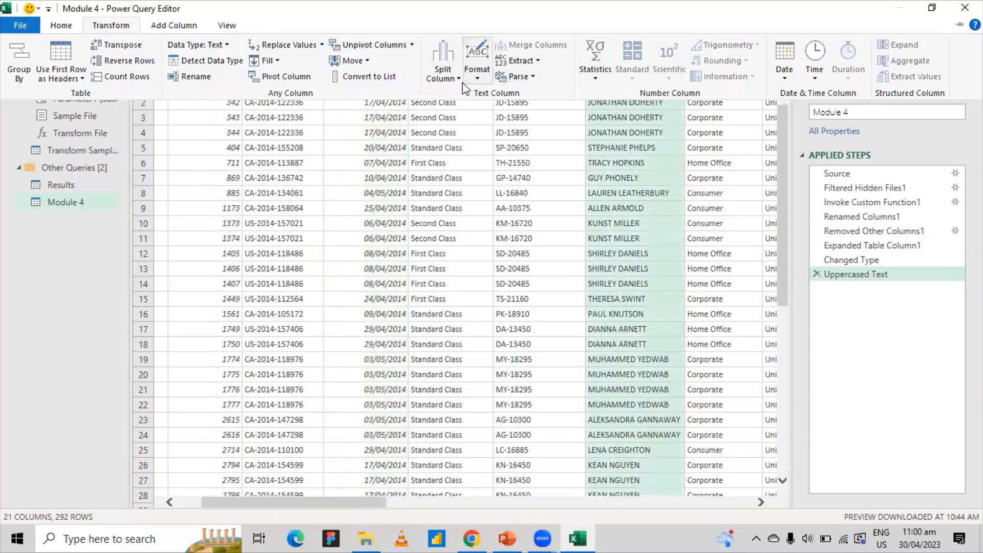
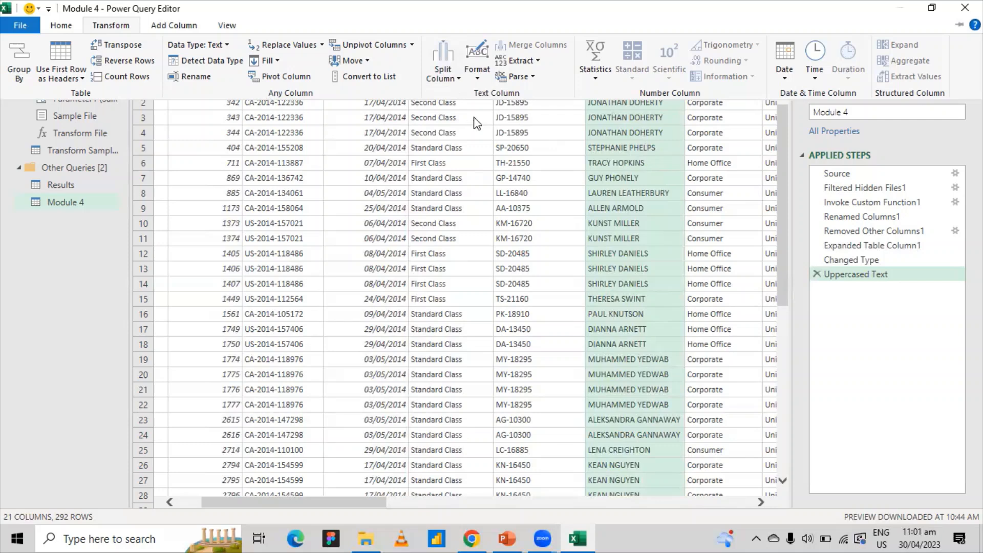
left_click(451, 80)
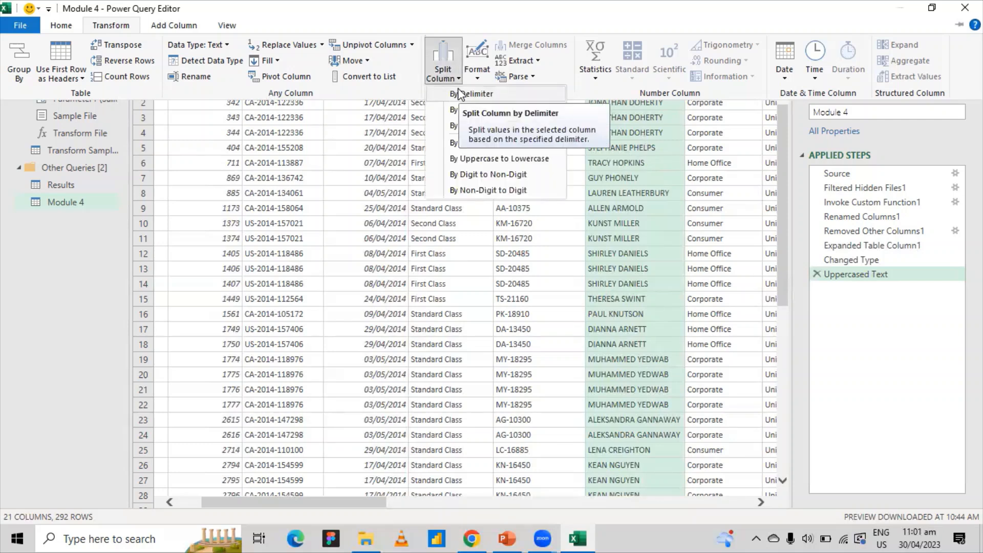
left_click(460, 93)
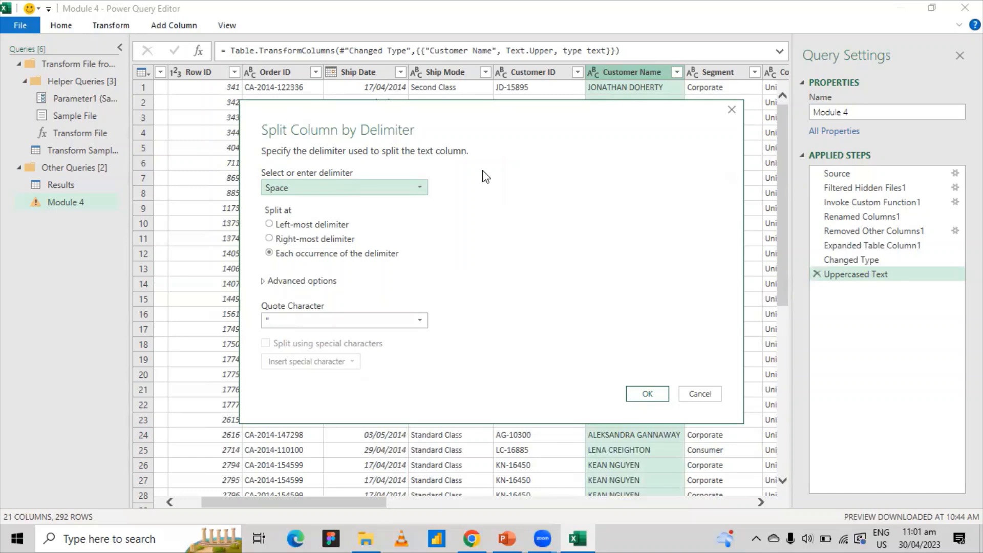
left_click(420, 187)
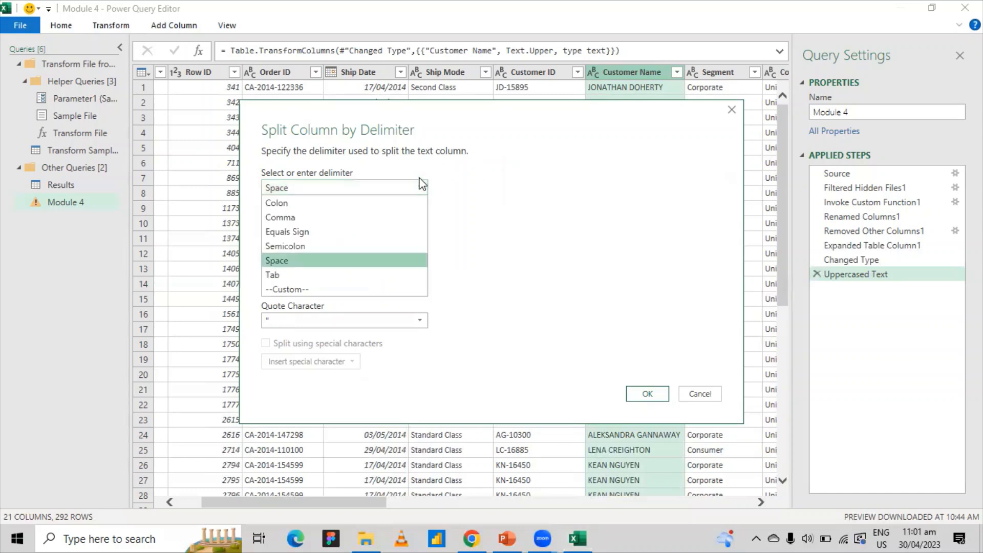
left_click(337, 286)
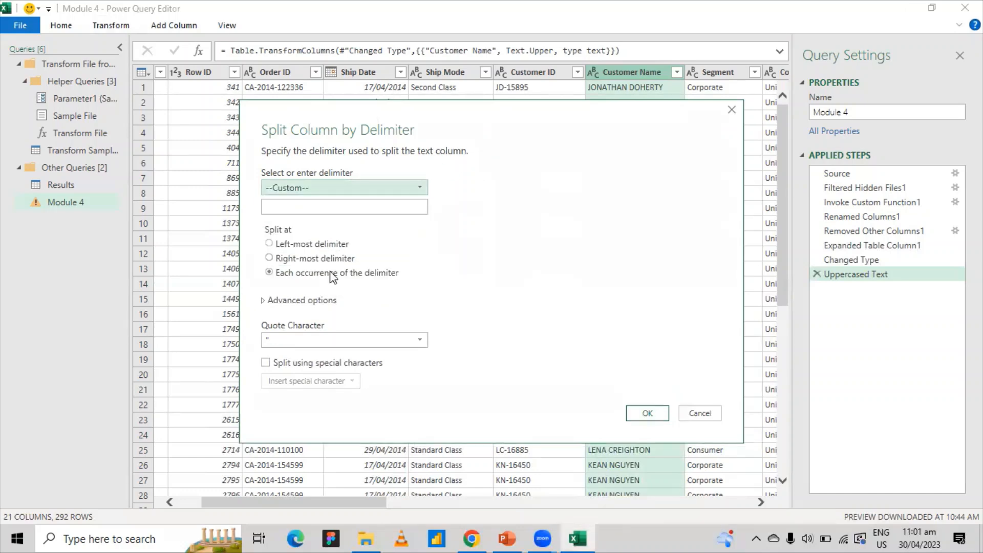
left_click(312, 205)
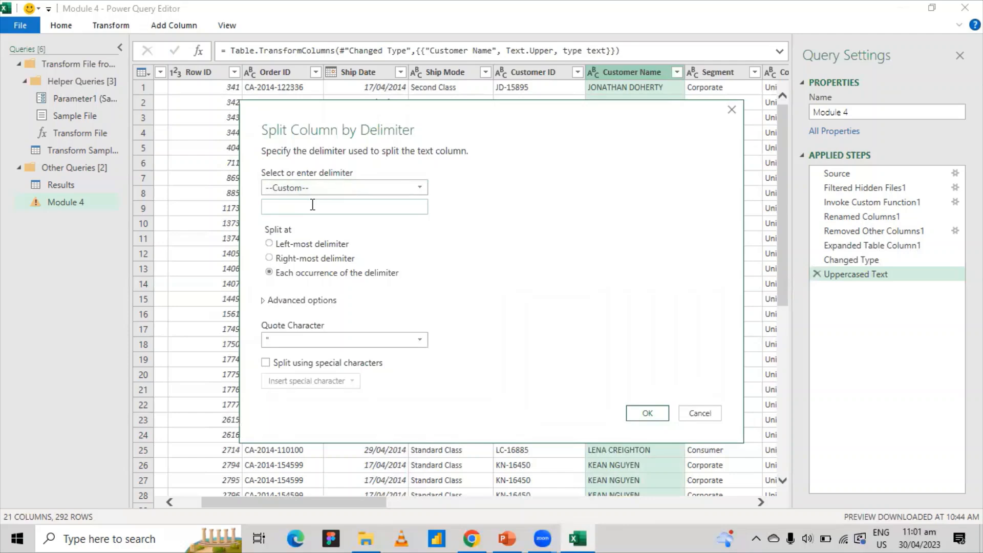
type("-")
key("BackSpace")
left_click(420, 186)
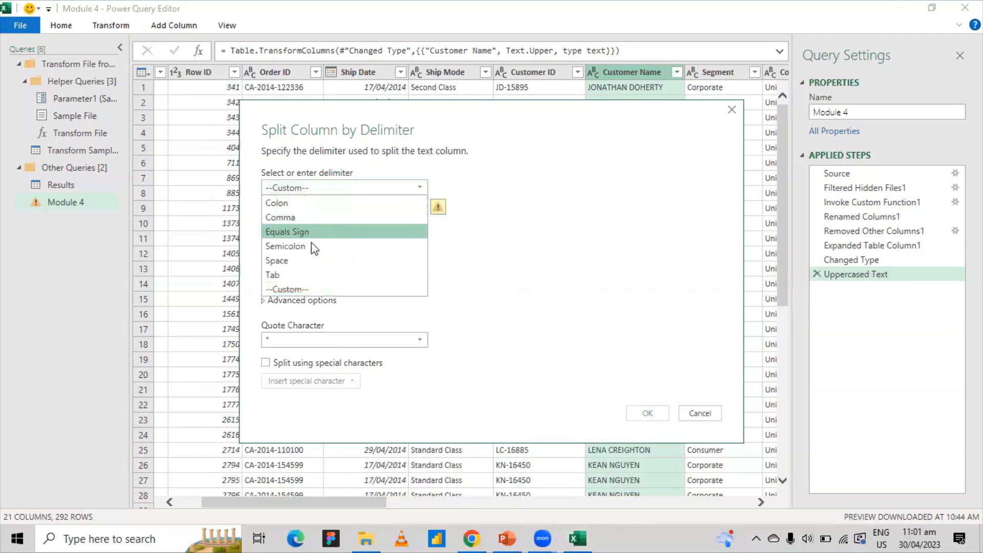
left_click(308, 260)
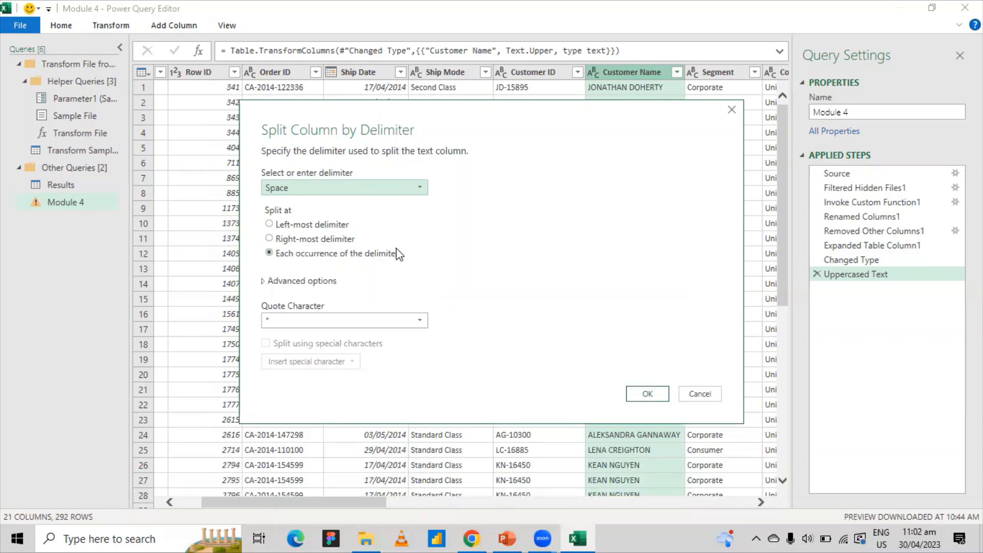
Step: Split the Customer Name column by space at the right-most delimiter only
left_click(291, 241)
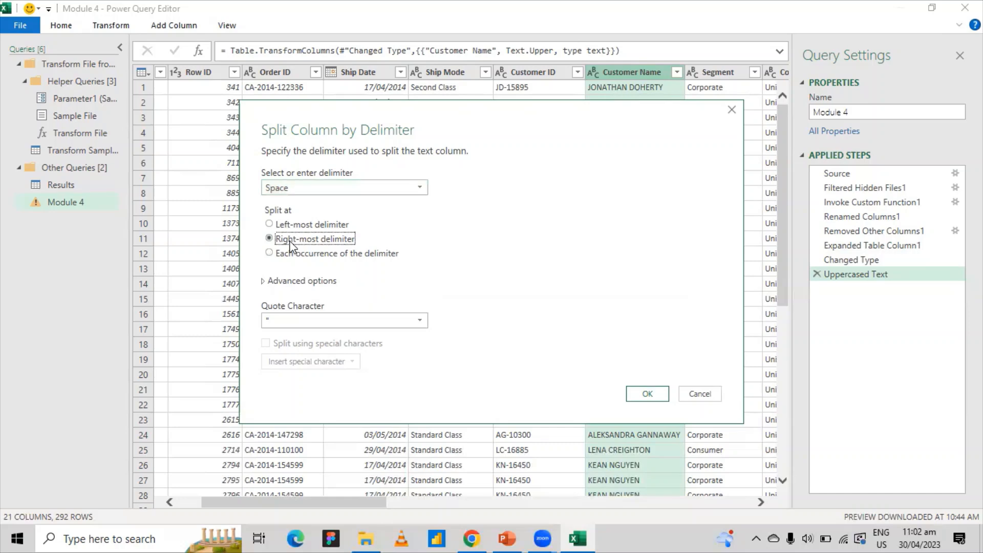
left_click(636, 392)
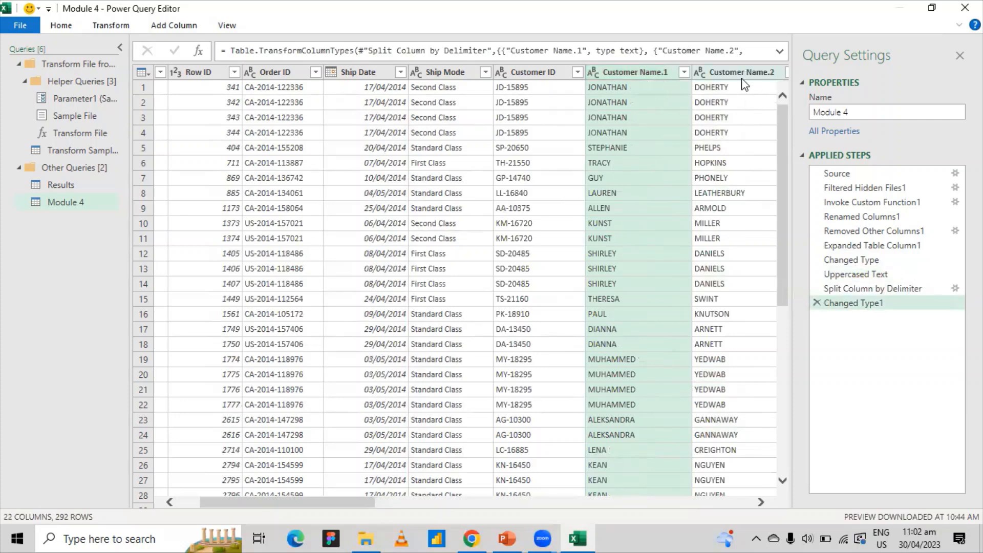
Step: Rename the column Customer Name.1 as First Name and Customer Name.2 as Last Name
double_click(650, 75)
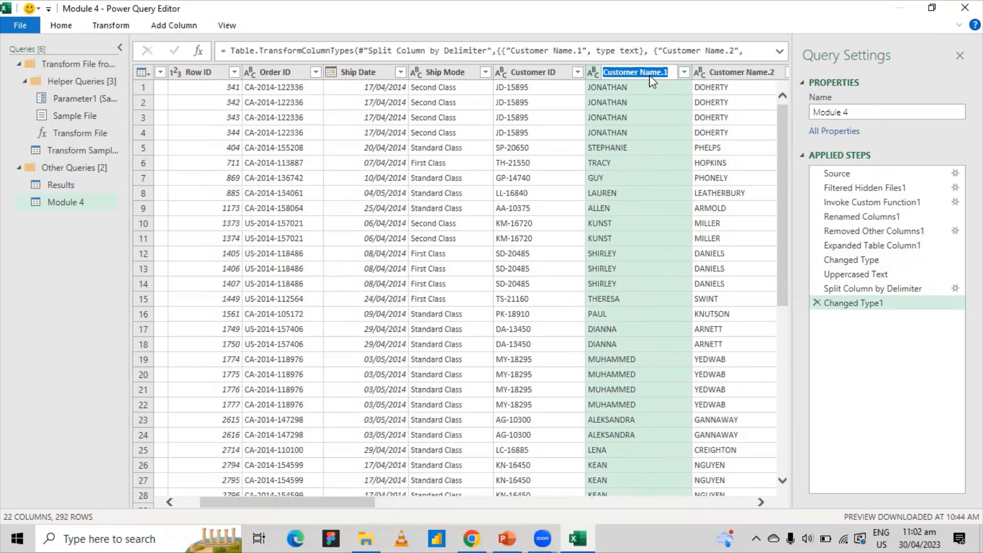
type("First Name")
key("Return")
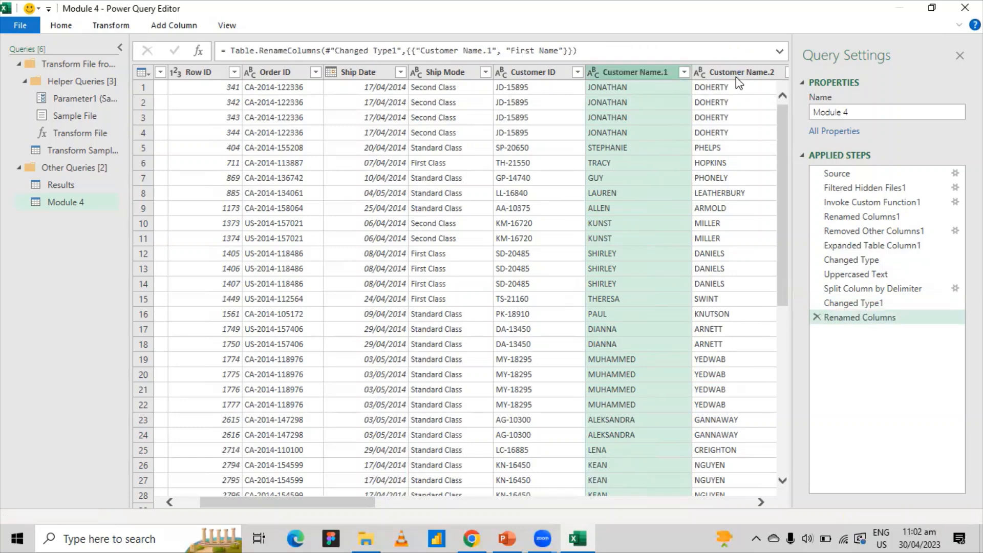
double_click(736, 75)
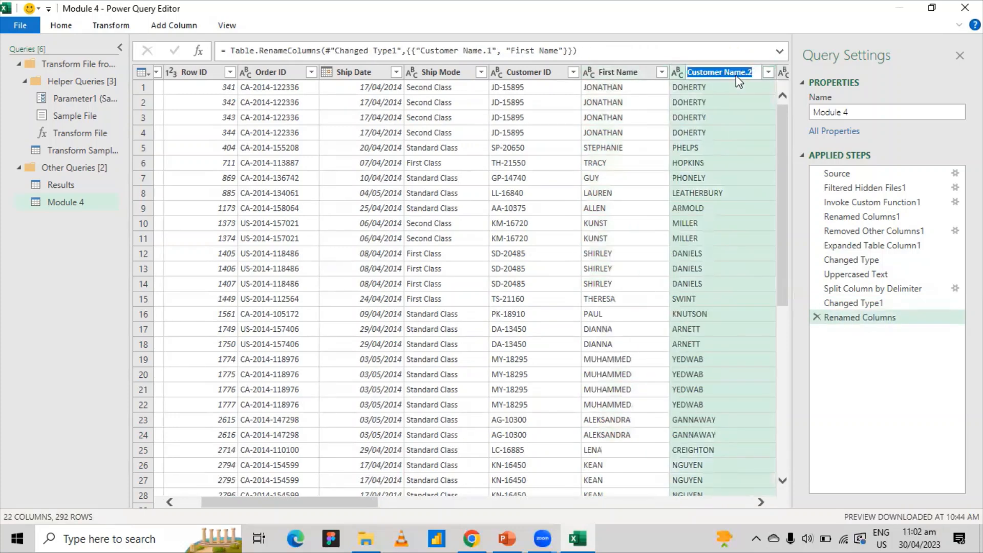
type("Last Name")
key("Return")
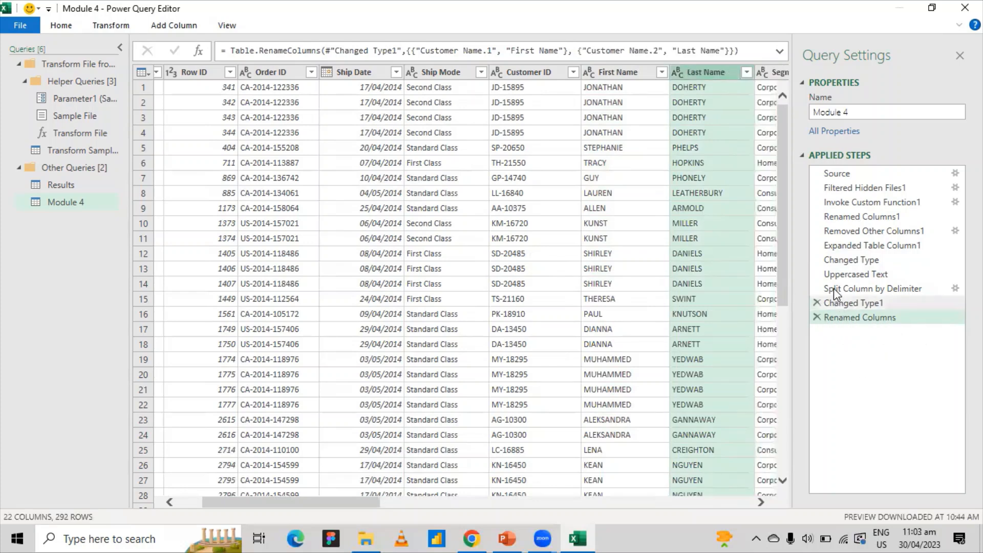
left_click_drag(869, 303, 858, 304)
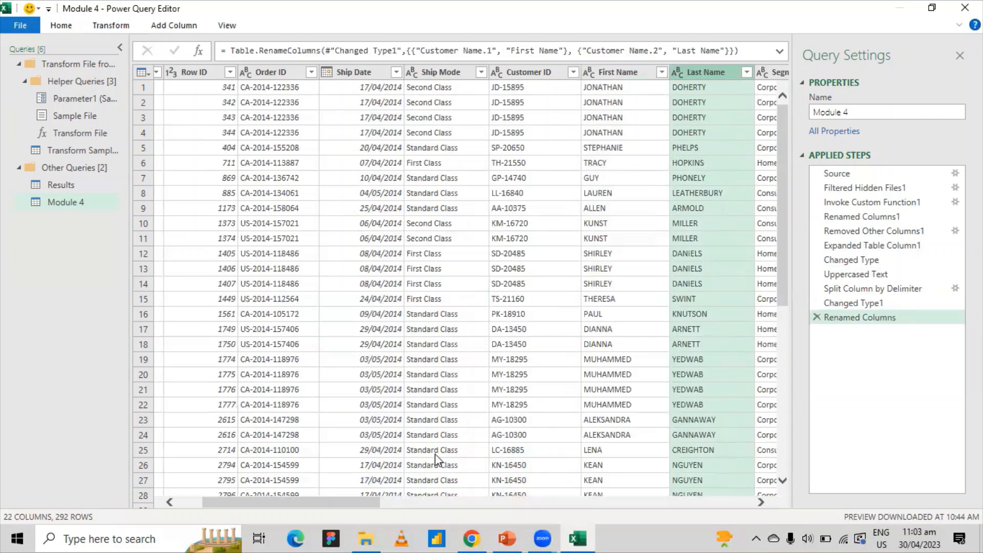
Step: Split the Order ID column by the custom delimiter "-" at each occurrence of the delimiter
left_click(266, 75)
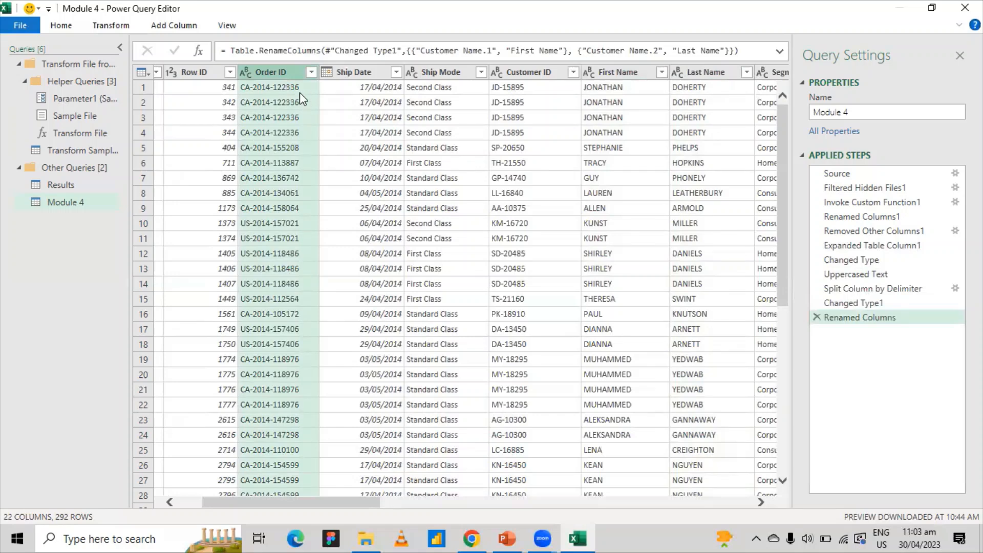
left_click(116, 31)
left_click(453, 78)
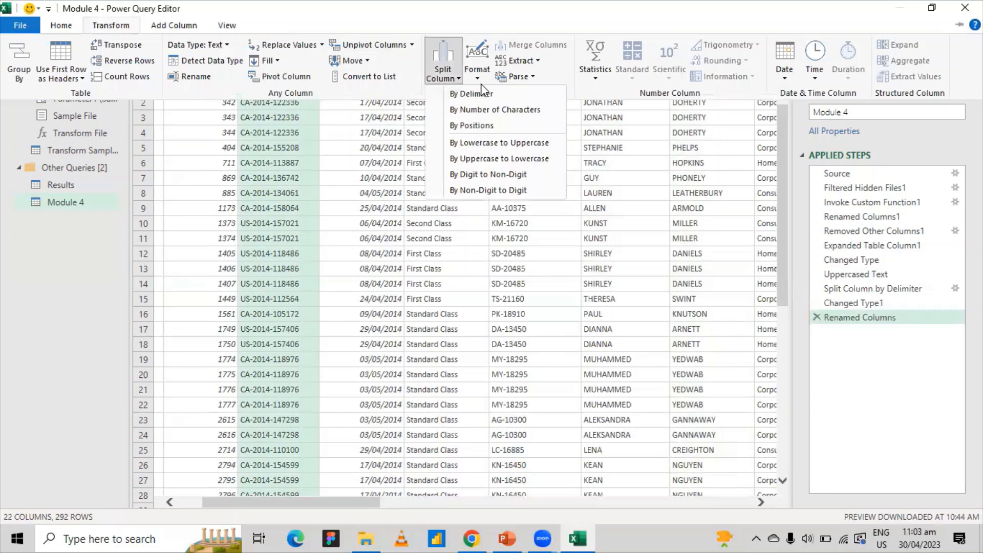
left_click(489, 95)
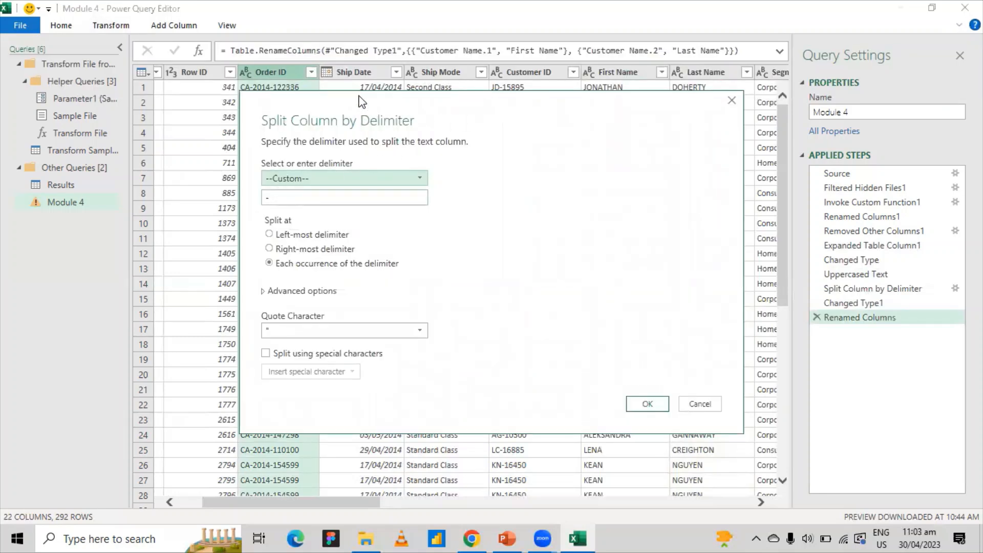
left_click_drag(362, 100, 526, 117)
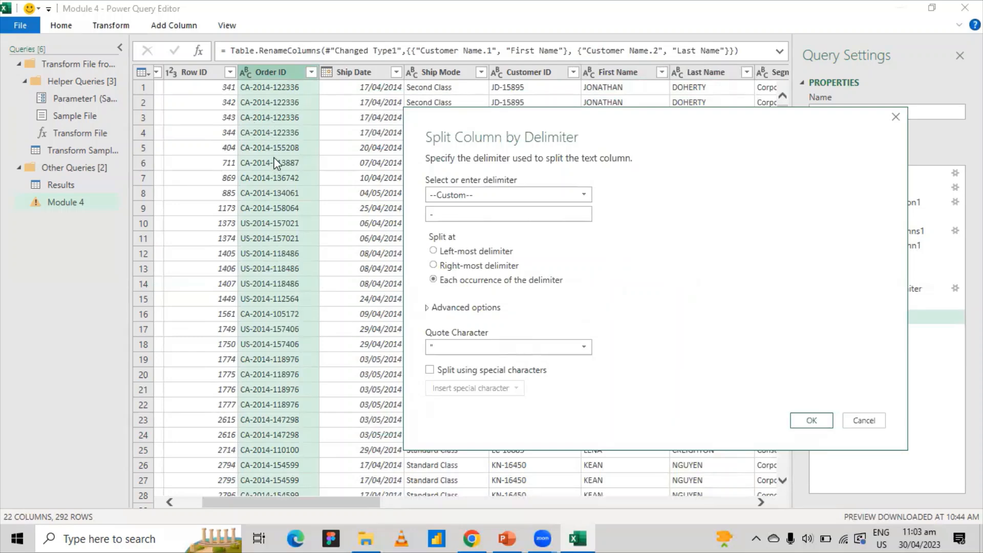
left_click(450, 285)
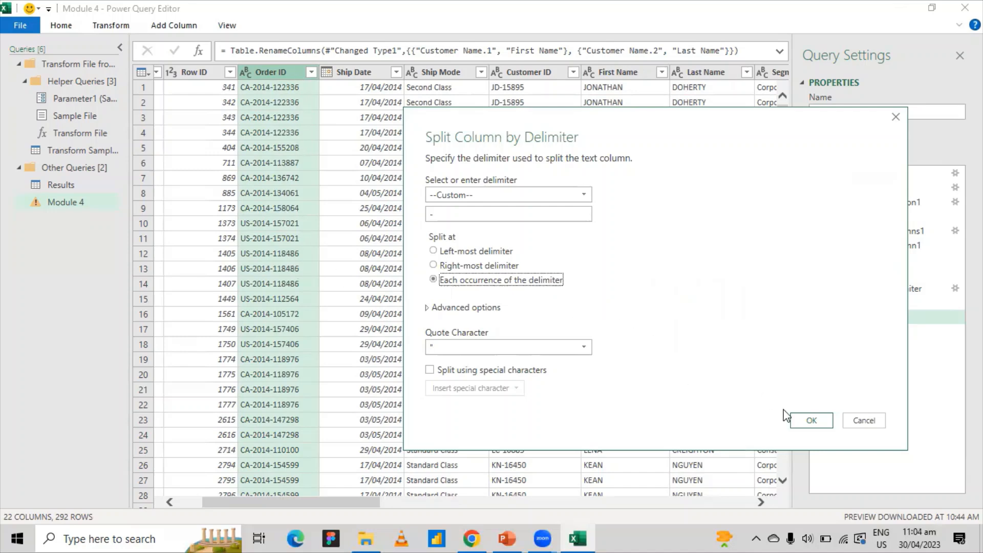
left_click(484, 267)
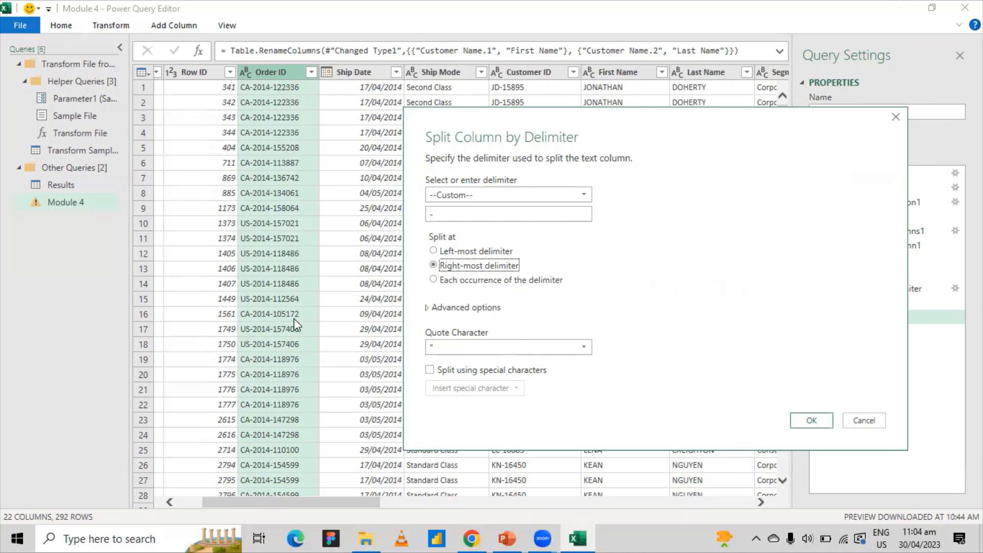
left_click(477, 281)
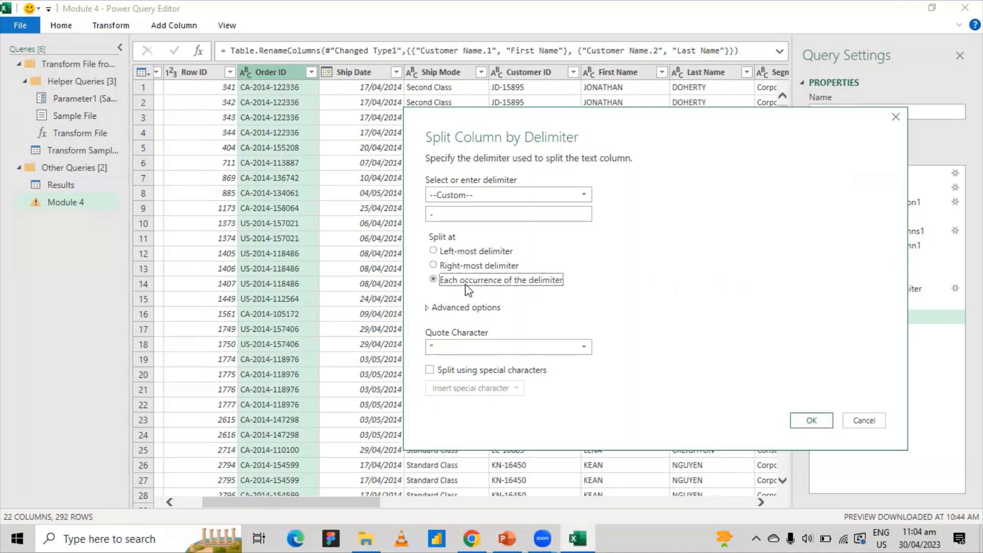
left_click(816, 420)
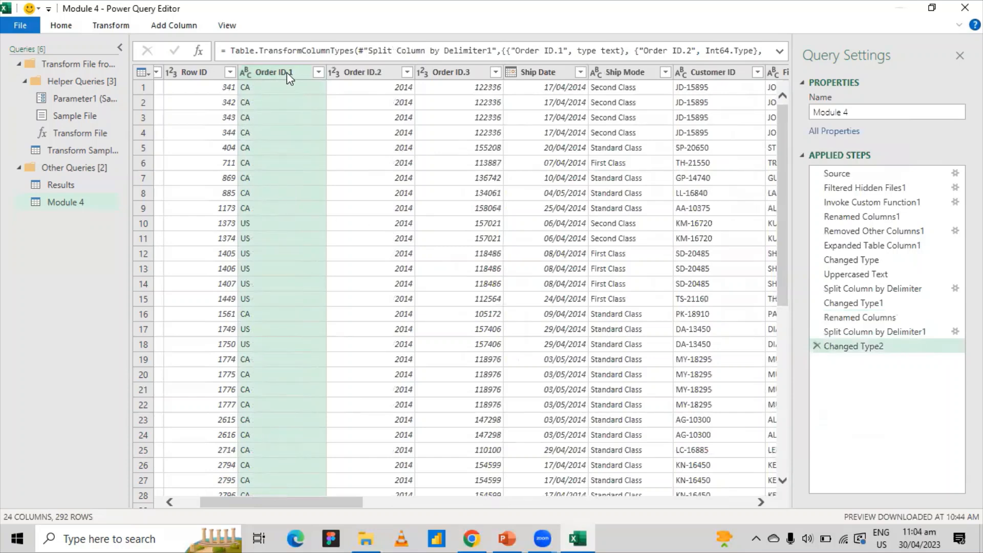
Step: Rename the column Order ID.2 as Year and Order ID.3 as Order ID
key("Right")
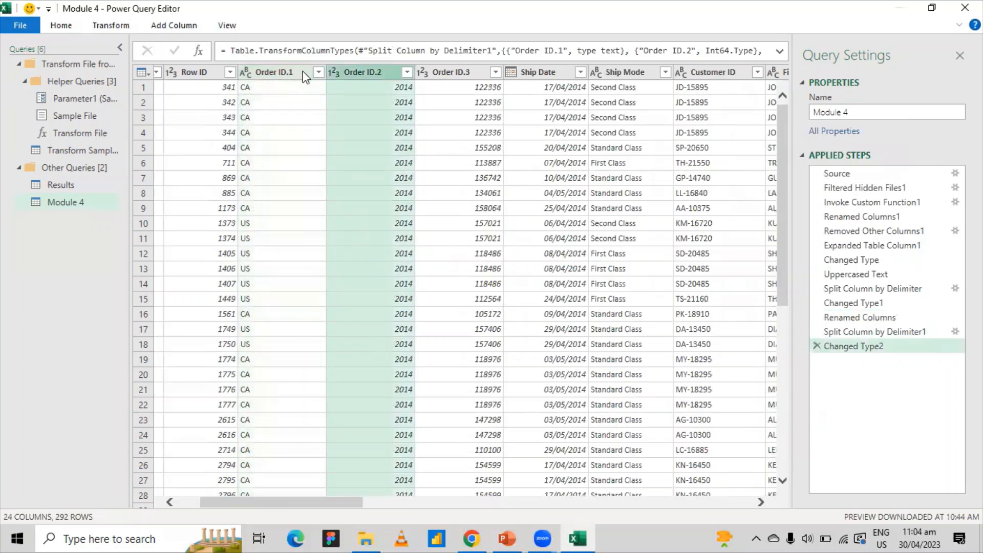
key("F2")
type("Year")
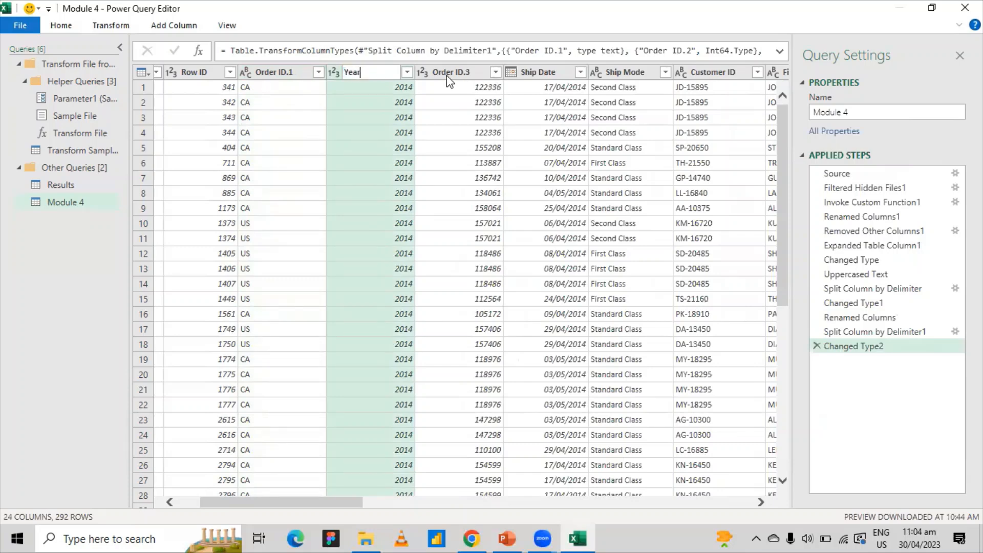
key("Return")
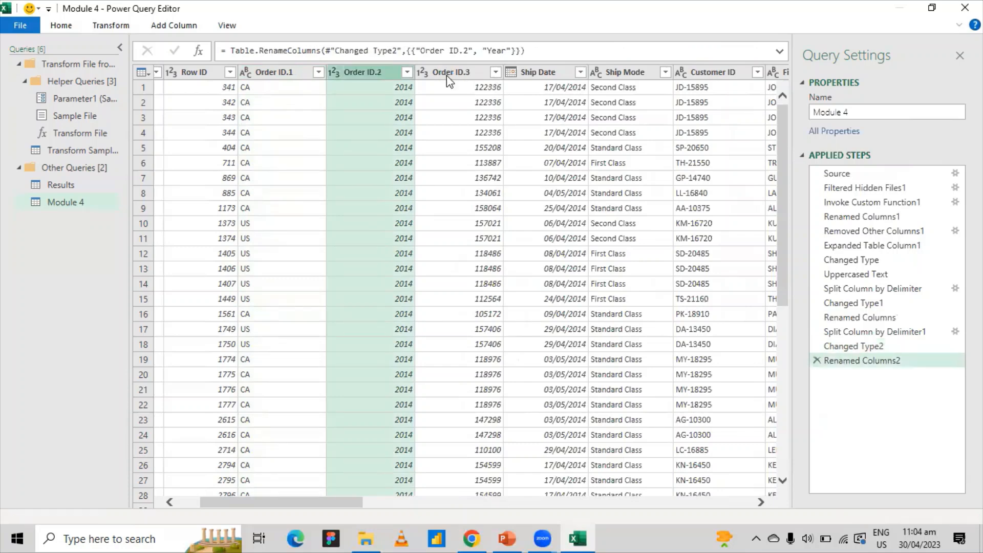
key("Right")
key("F2")
left_click(447, 75)
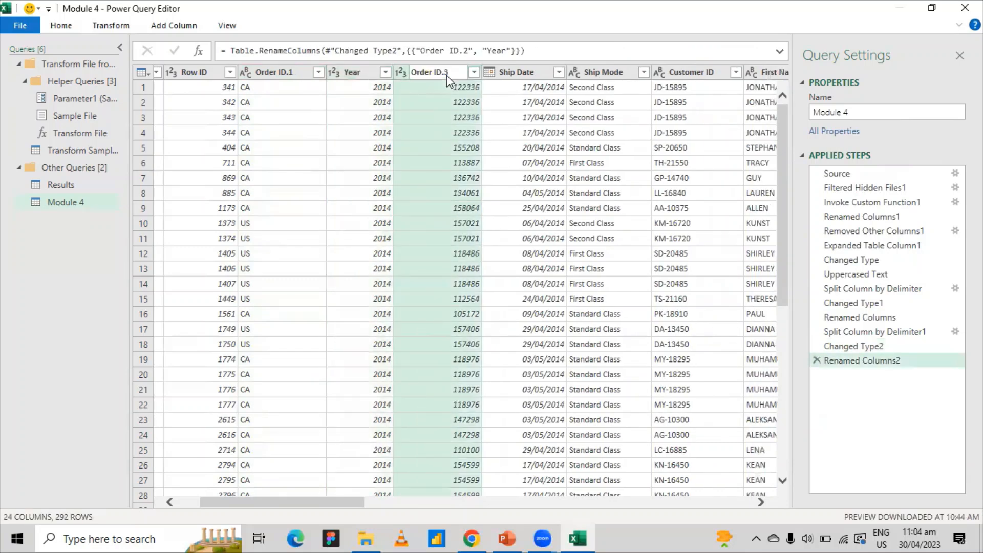
key("Return")
Step: Rename the column Order ID.1 as Country Notation
double_click(291, 71)
left_click(301, 72)
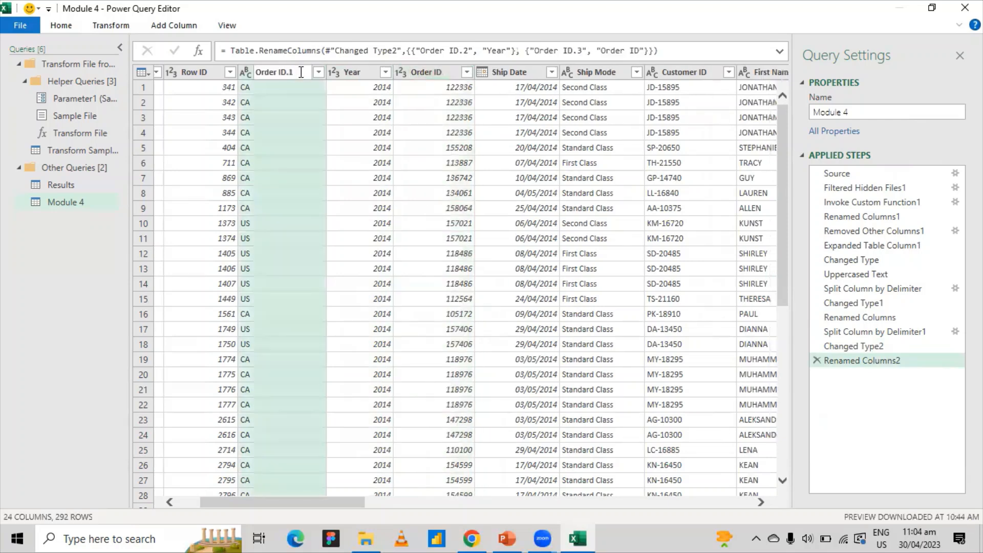
key("BackSpace")
key("BackSpace")
key("BackSpace")
key("BackSpace")
key("BackSpace")
key("BackSpace")
key("BackSpace")
key("BackSpace")
key("BackSpace")
key("BackSpace")
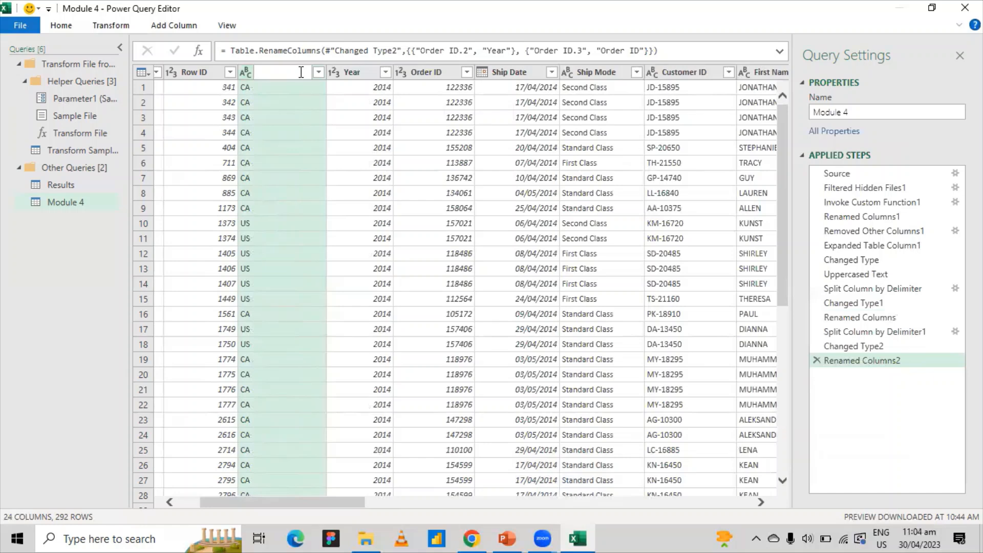
type("Country")
type(" Notat")
type("ion")
left_click(285, 134)
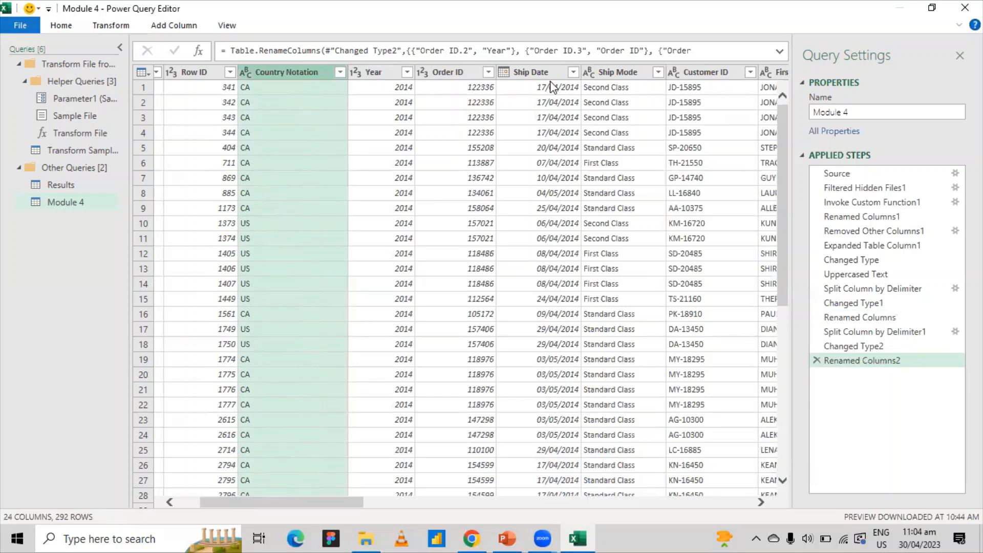
Step: Select the Sales column and examine the rounding options available for it
left_click_drag(350, 509, 705, 493)
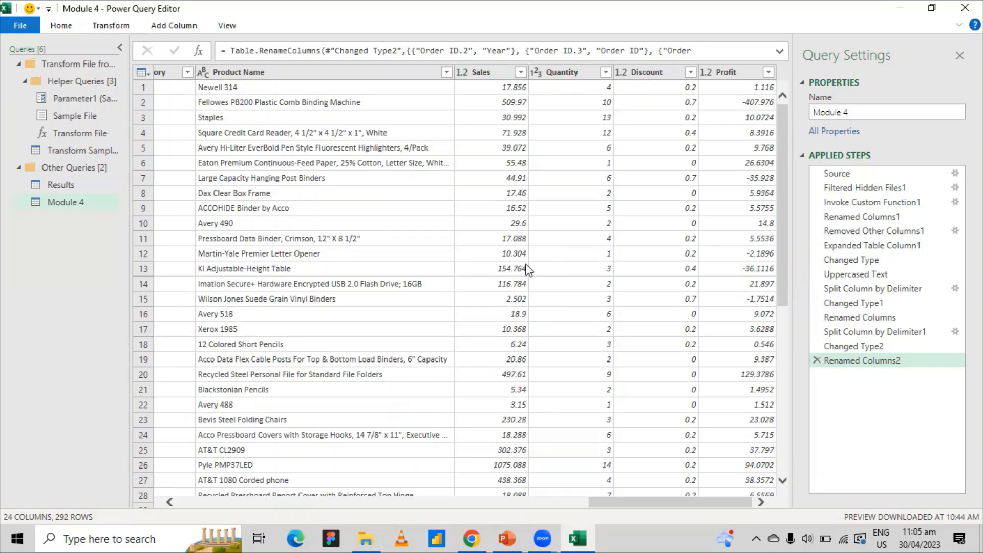
left_click(484, 76)
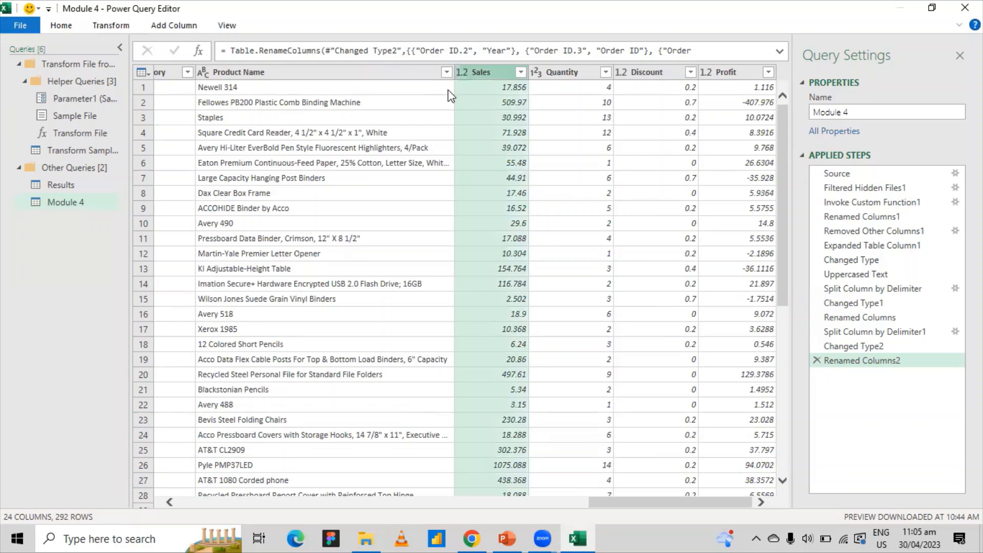
right_click(492, 77)
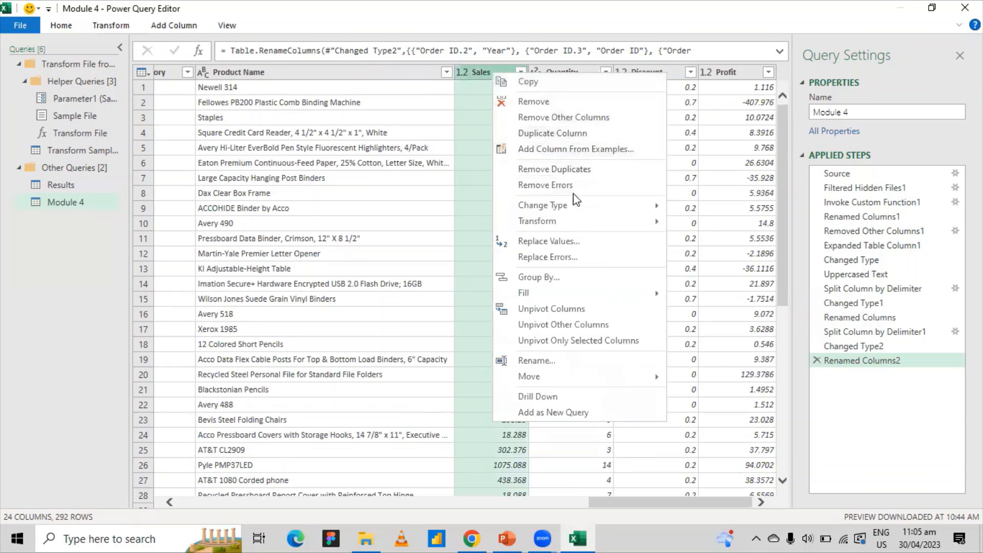
mouse_move(573, 214)
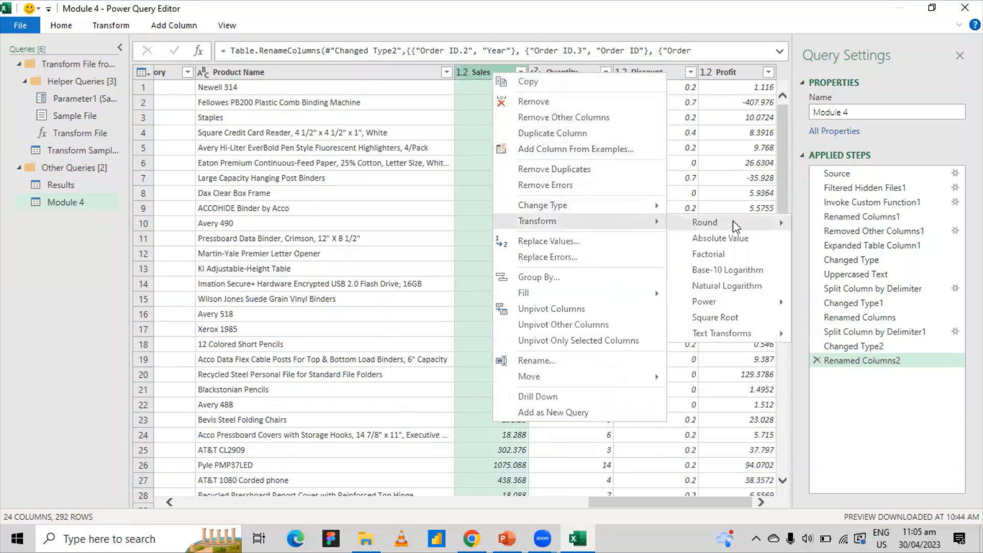
mouse_move(732, 223)
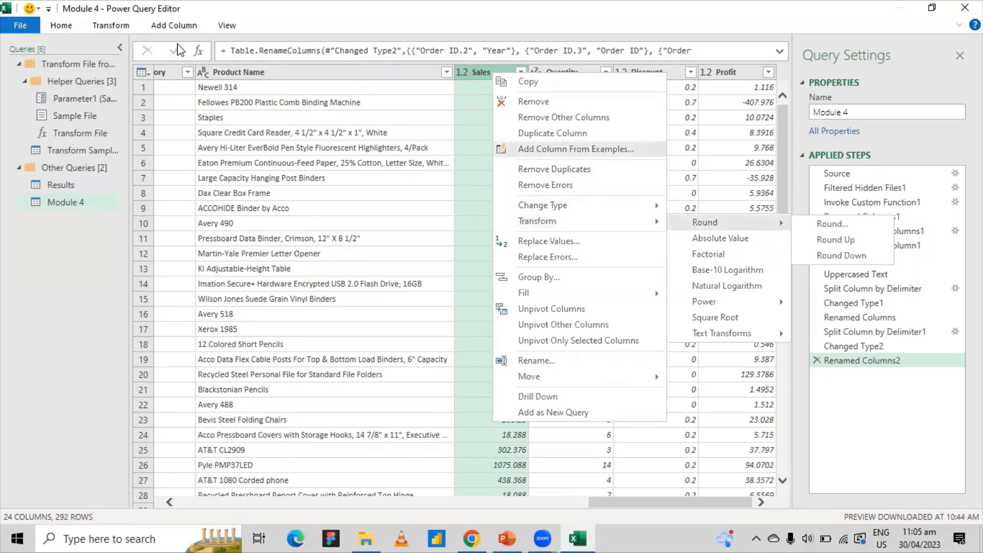
left_click(113, 27)
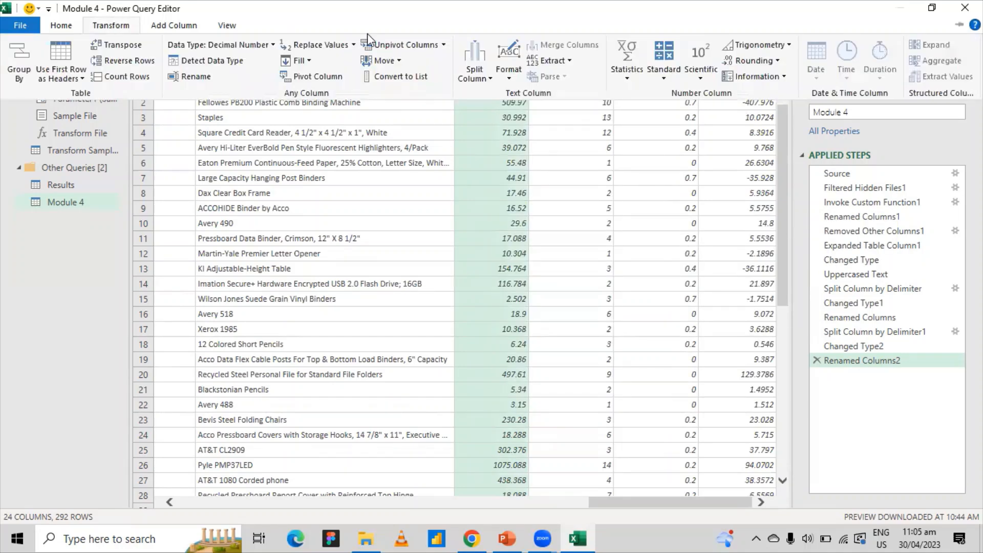
left_click(754, 60)
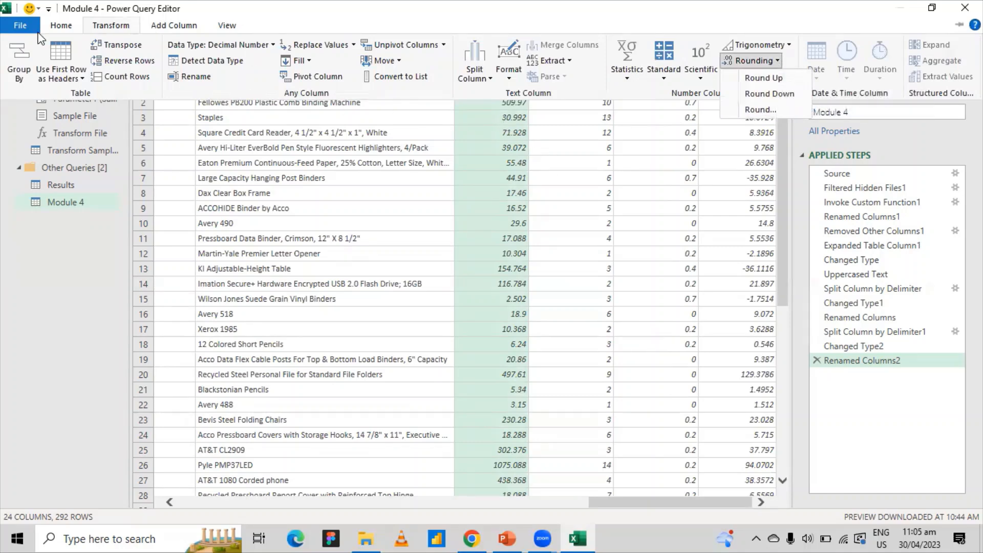
left_click(60, 26)
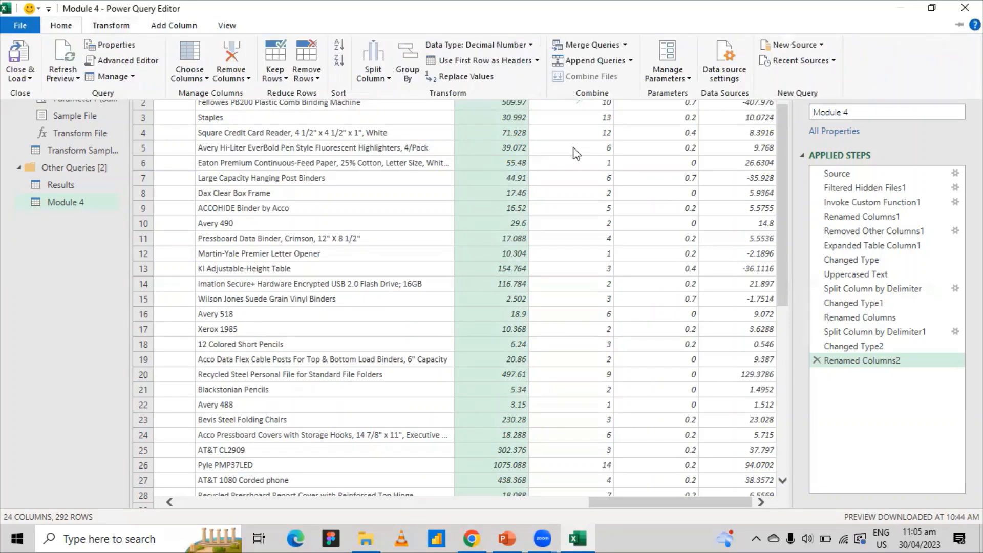
left_click(507, 120)
Step: Round the values in the Sales column to 1 decimal place and check the rounded rows
right_click(491, 73)
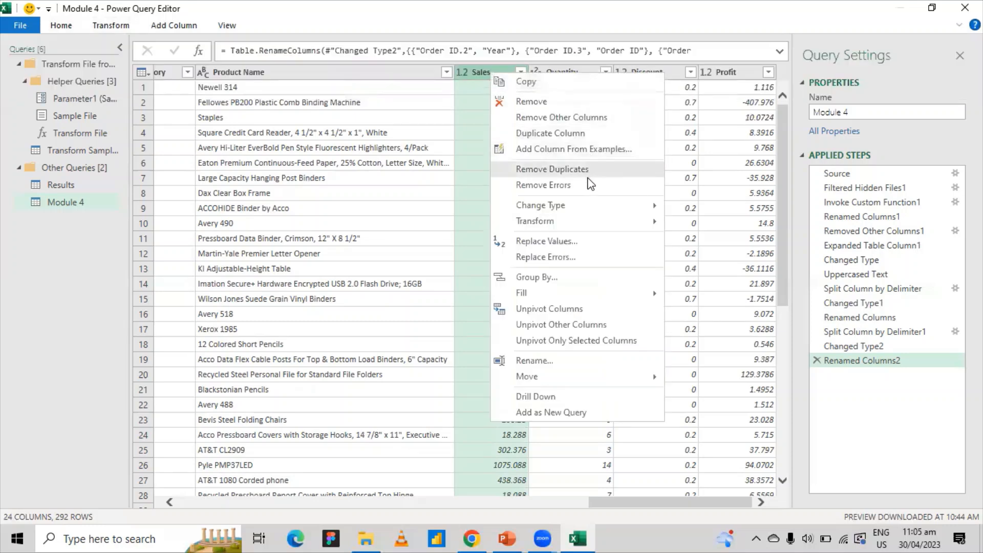
mouse_move(583, 205)
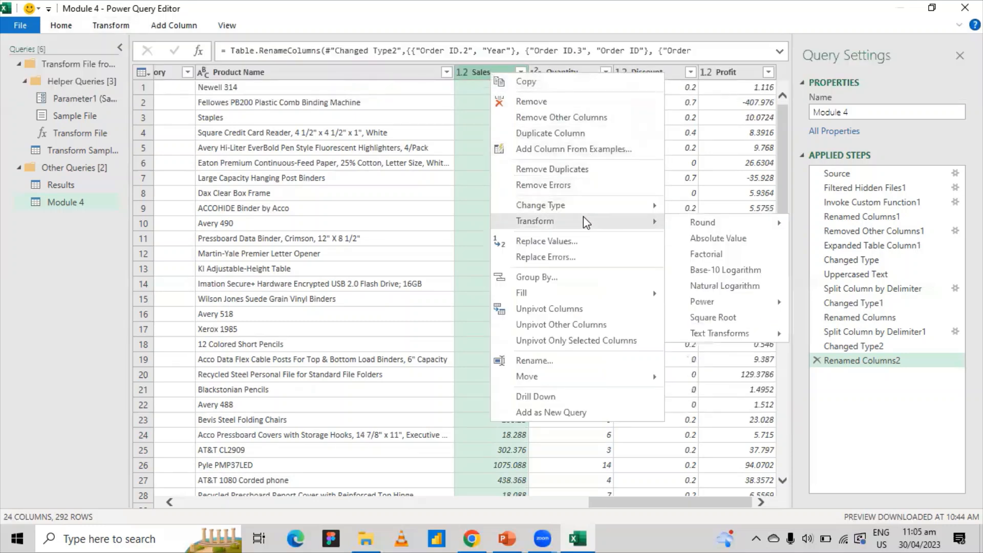
mouse_move(689, 225)
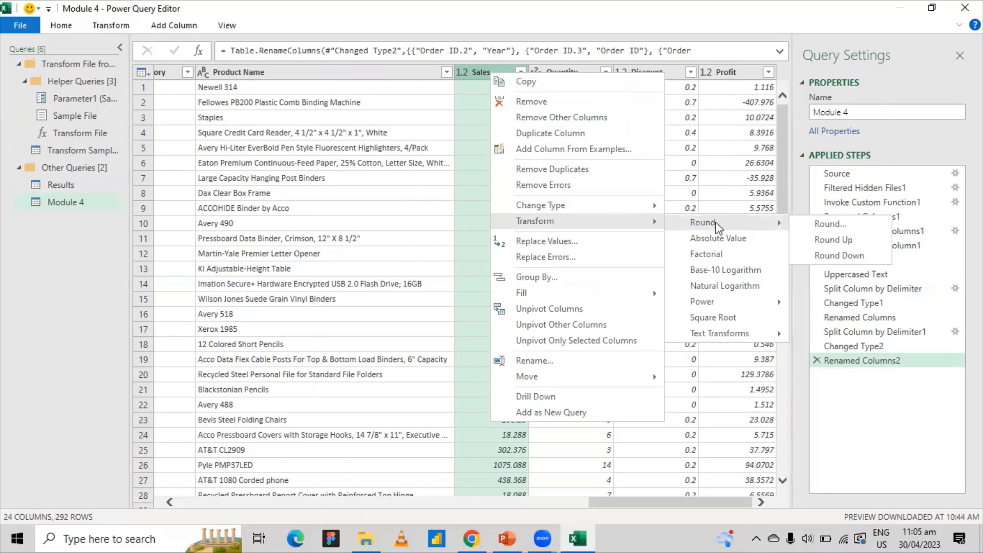
left_click(818, 227)
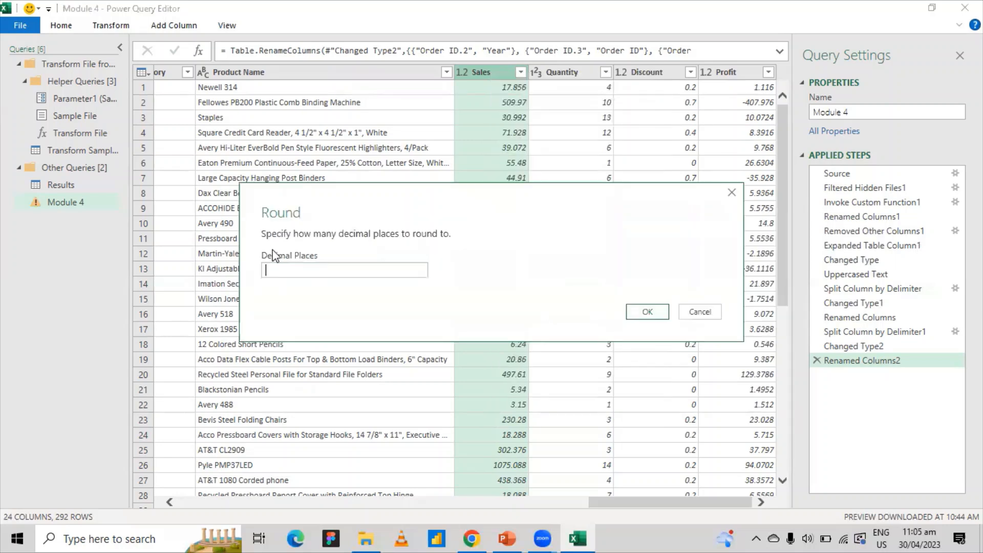
type("1")
left_click(645, 311)
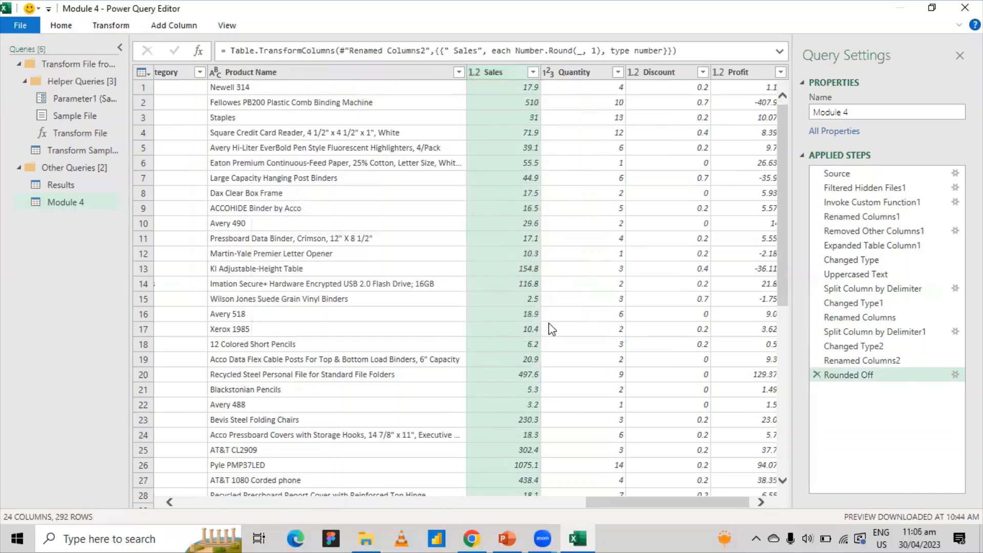
scroll(548, 244, "down", 6)
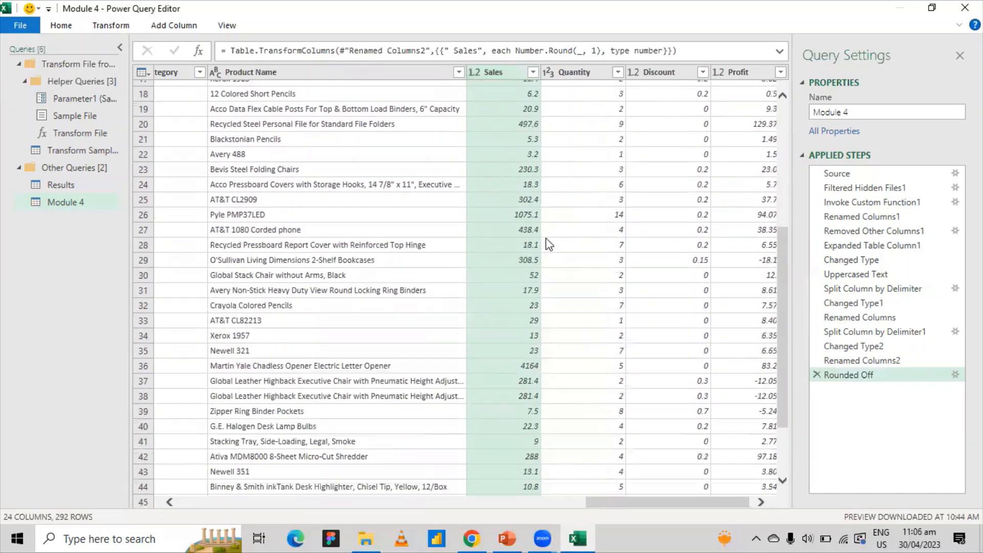
scroll(548, 245, "down", 2)
scroll(546, 246, "up", 8)
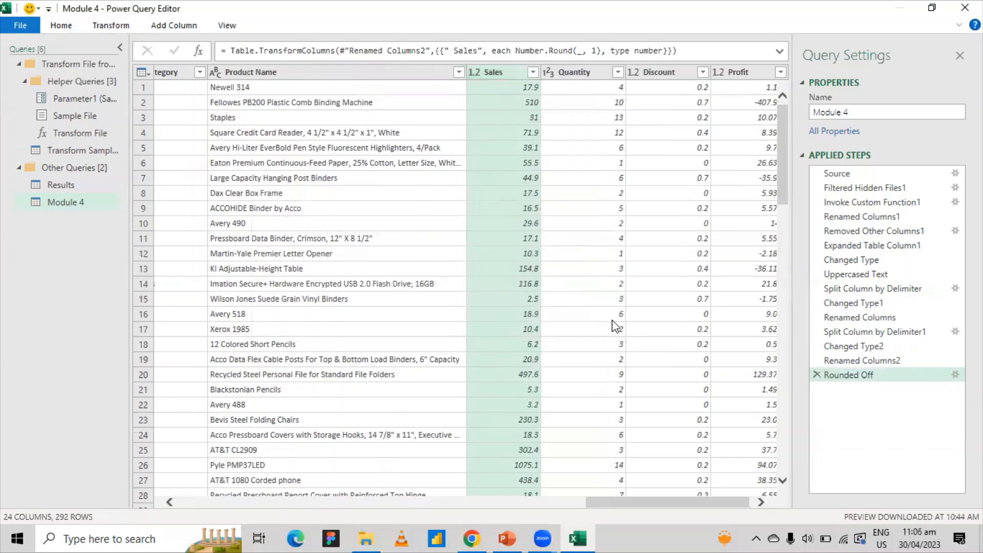
Step: Trim leading and trailing spaces from the text in the City column
left_click_drag(649, 507, 490, 443)
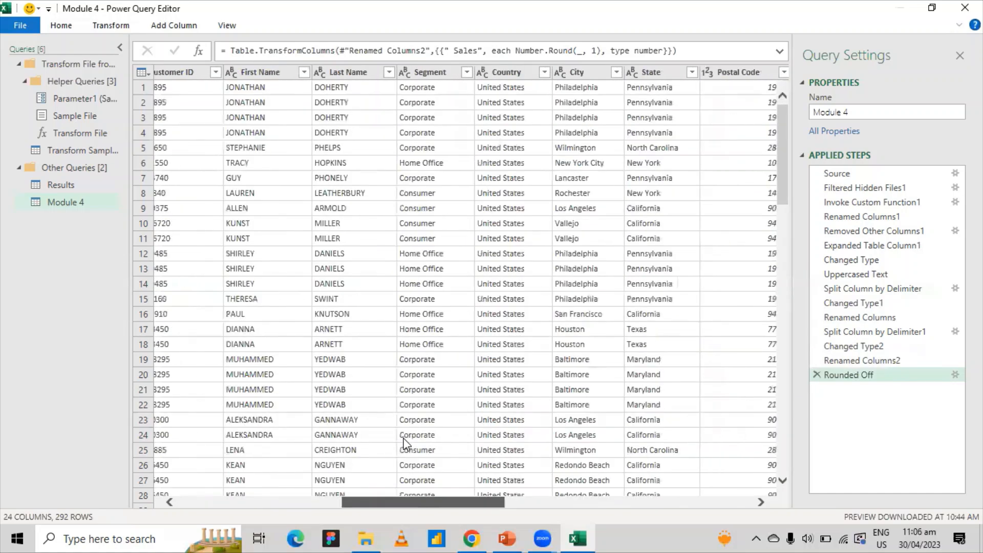
left_click(506, 75)
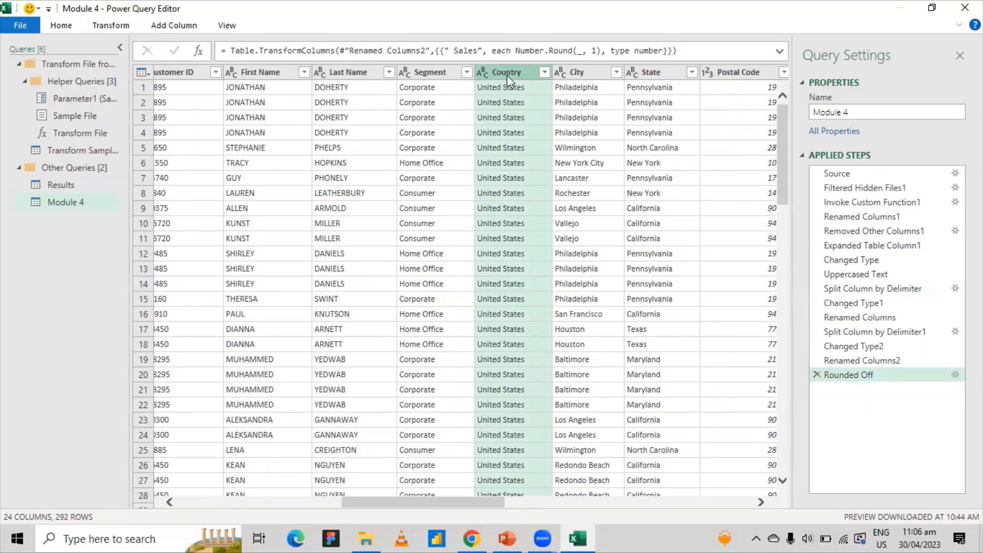
key("Right")
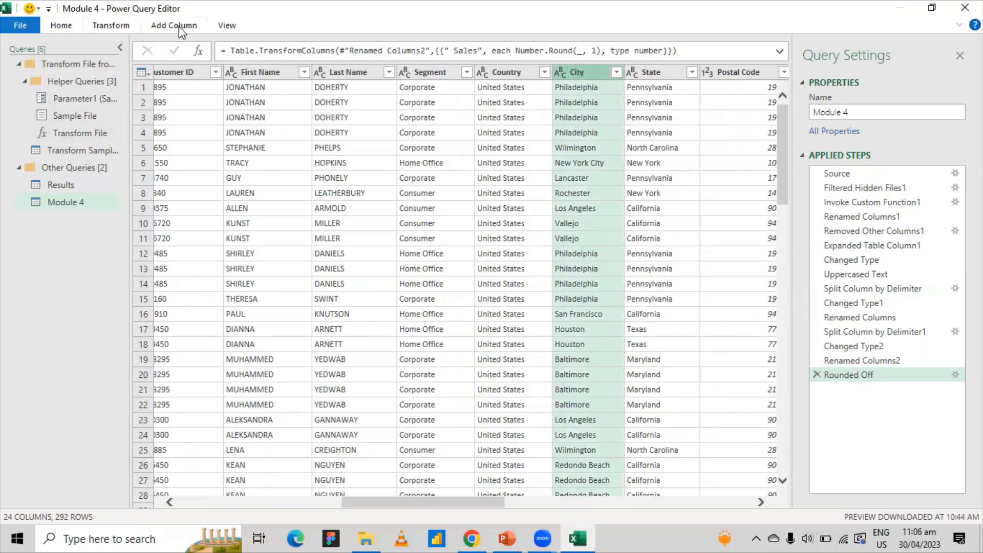
left_click(95, 26)
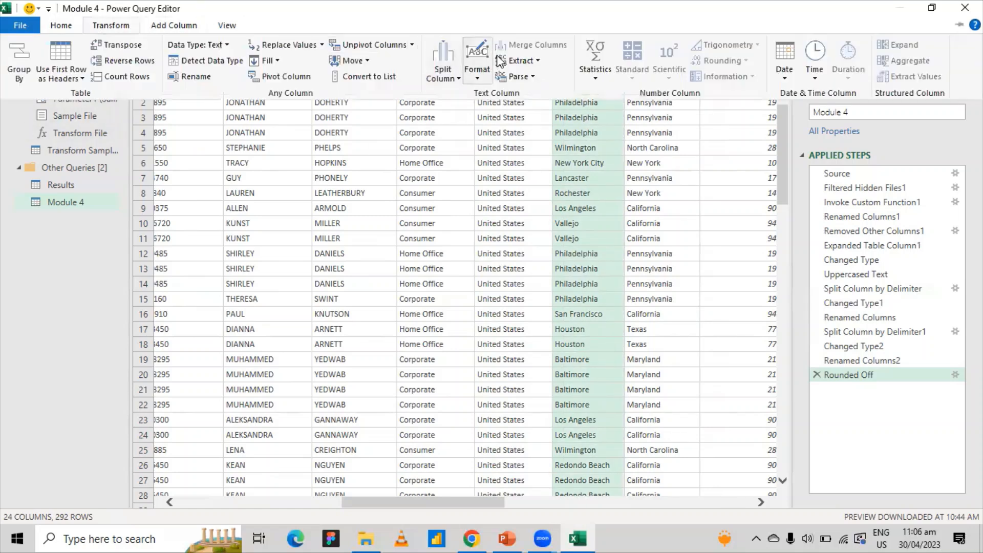
left_click(477, 79)
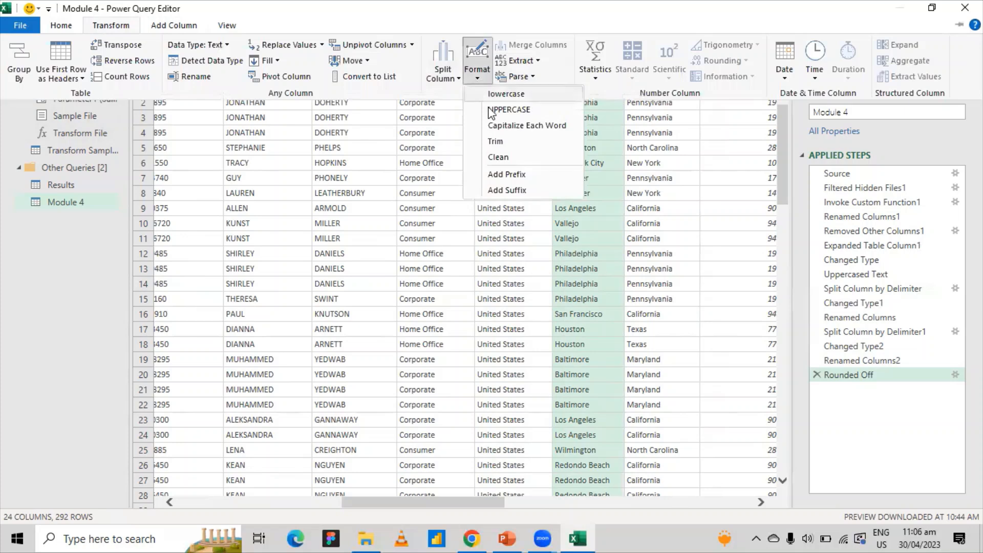
left_click(507, 147)
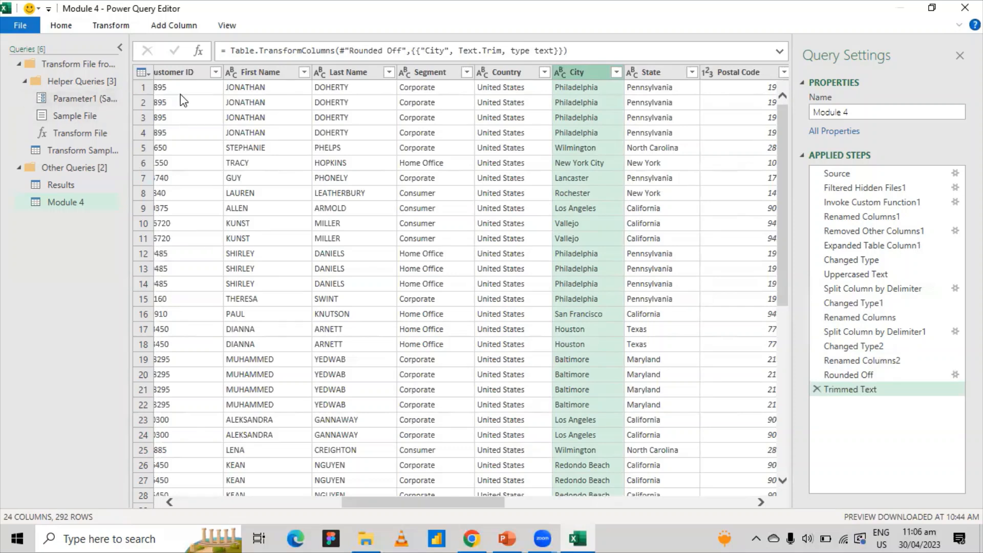
Step: Apply the Clean text format to the City column to strip non-printable characters
left_click(104, 26)
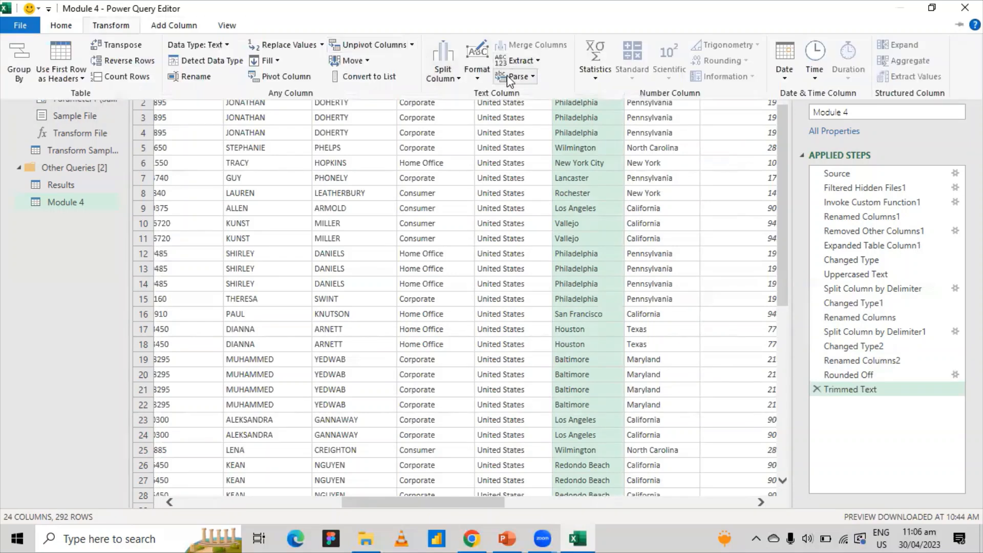
left_click(478, 78)
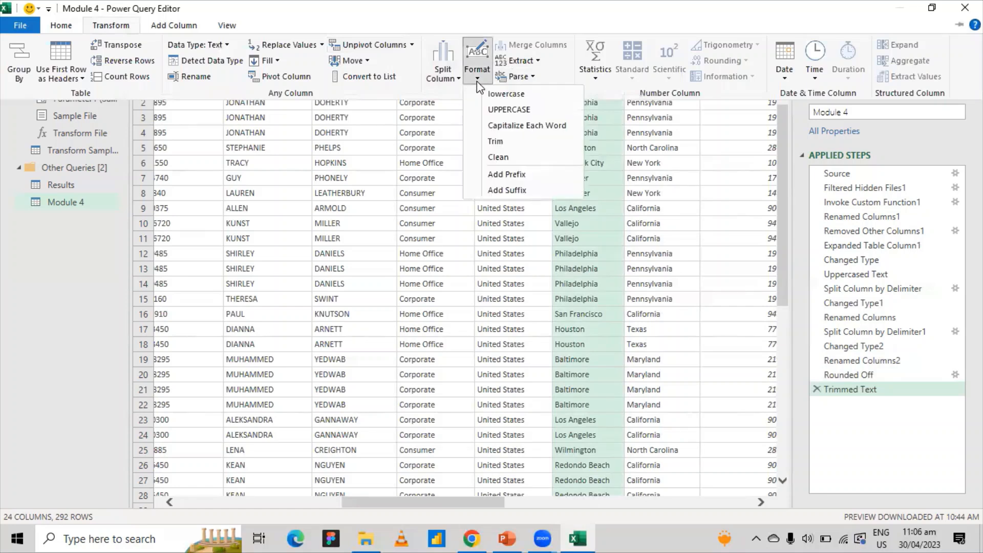
left_click(500, 157)
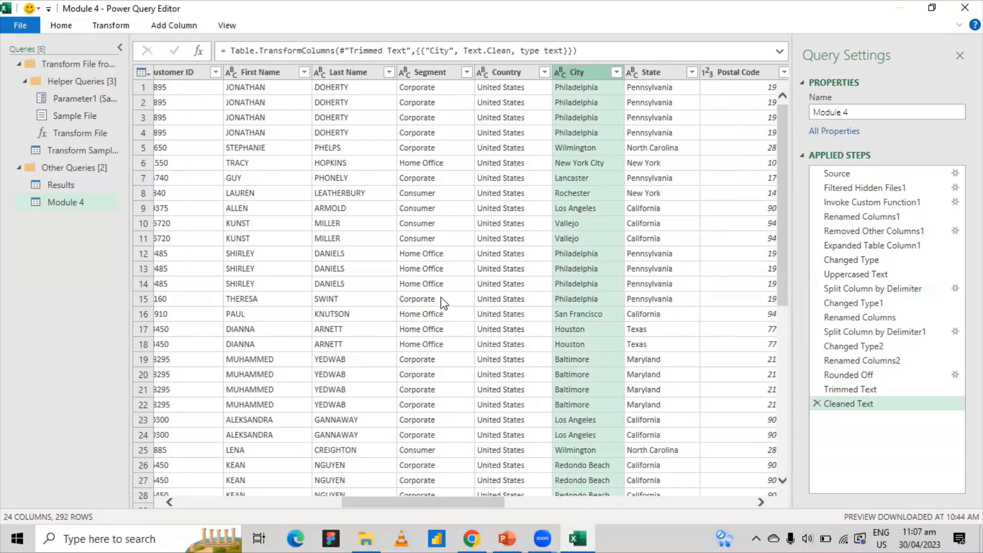
left_click(483, 72)
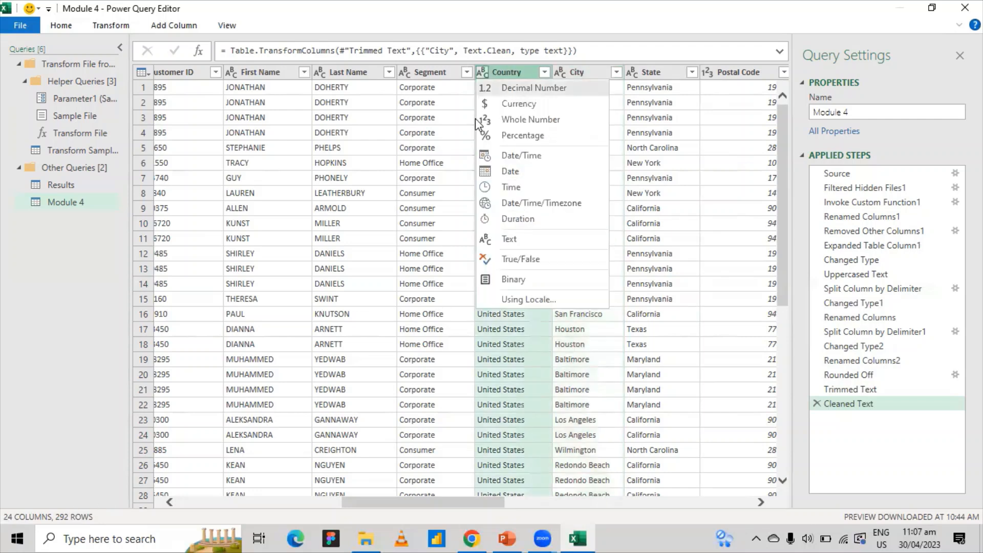
left_click(417, 239)
left_click(416, 239)
Step: Replace the value "United States" with "US" in the Country column
left_click(505, 76)
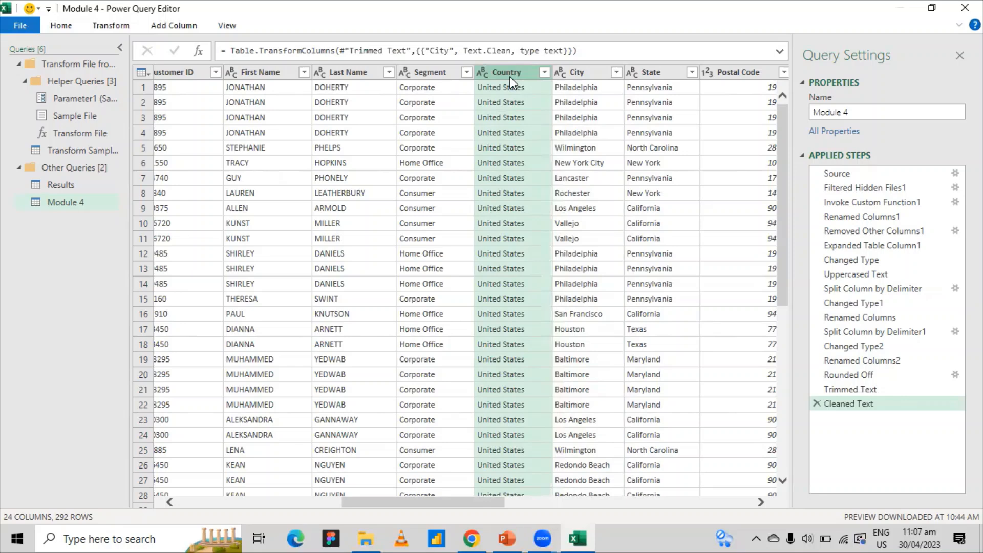
right_click(510, 75)
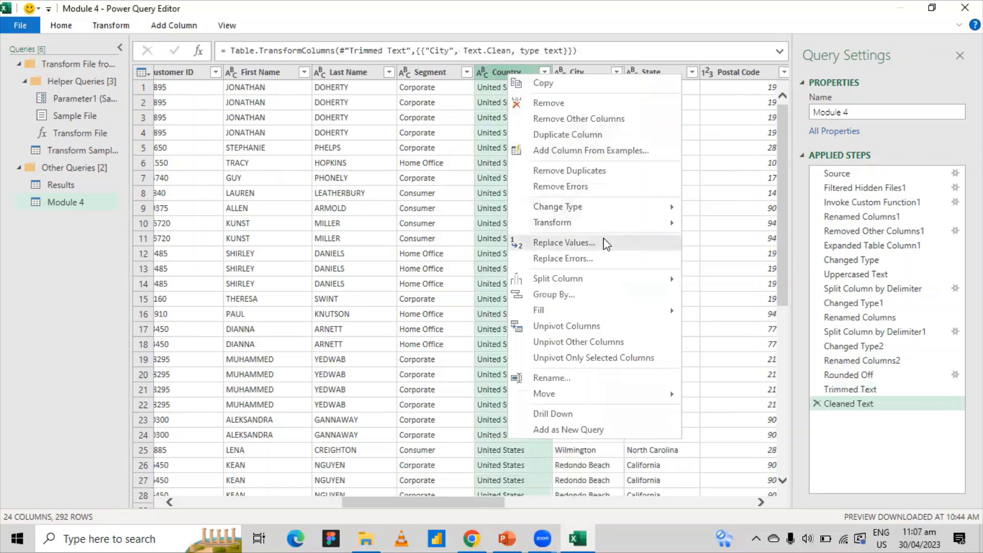
left_click(559, 248)
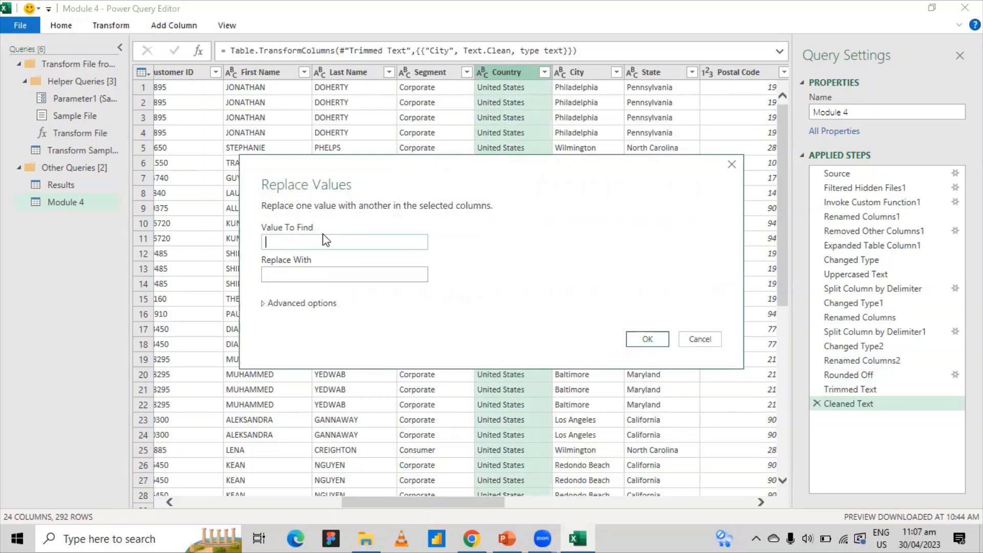
type("United States")
left_click(301, 270)
type("US")
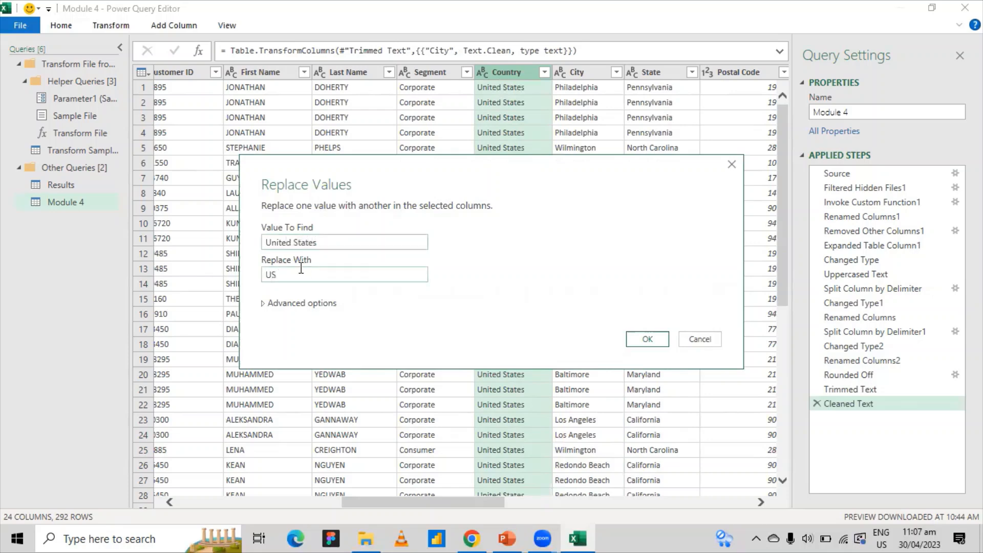
left_click(642, 339)
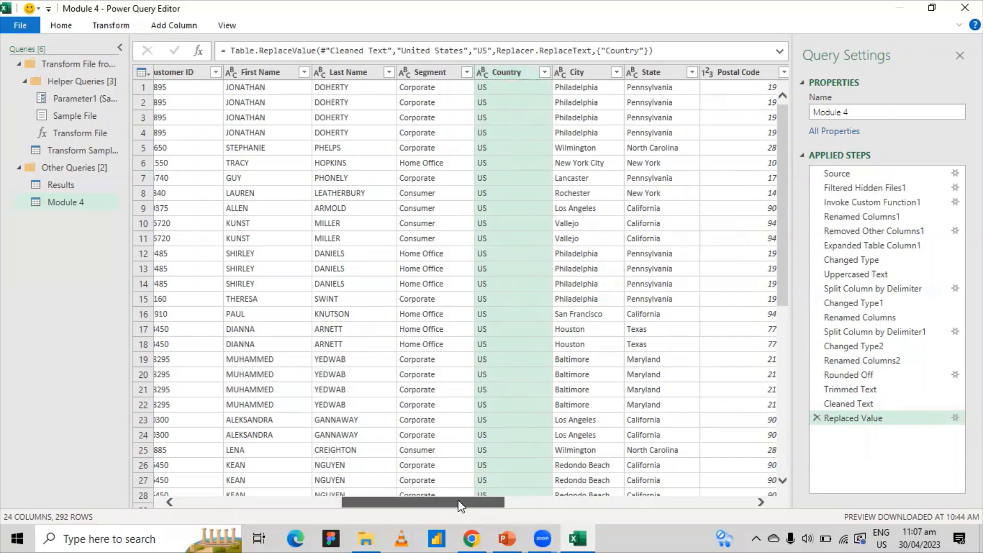
Step: Try to convert the Ship Date column's dates to years in place, and discard that applied step
left_click_drag(458, 503, 671, 469)
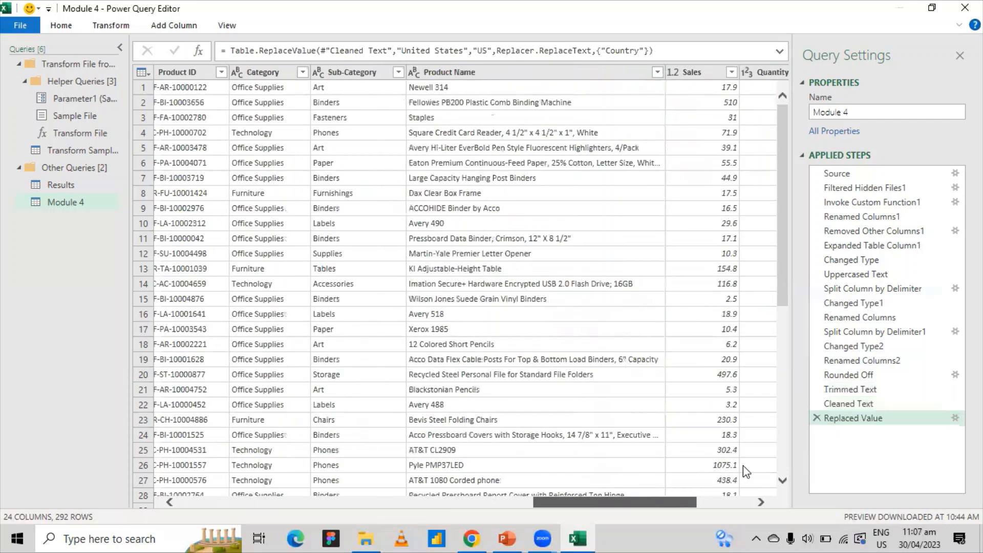
left_click_drag(747, 472, 163, 453)
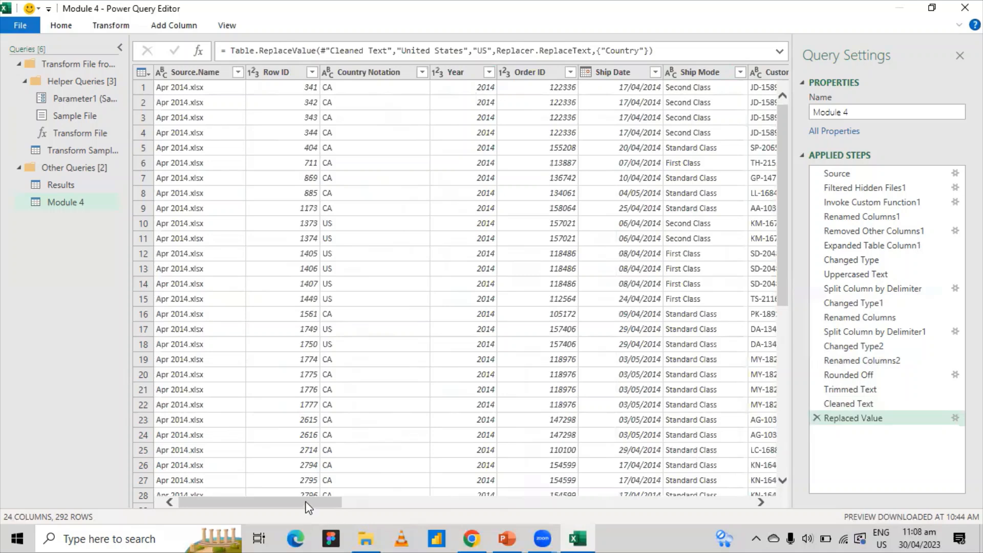
left_click_drag(308, 507, 391, 501)
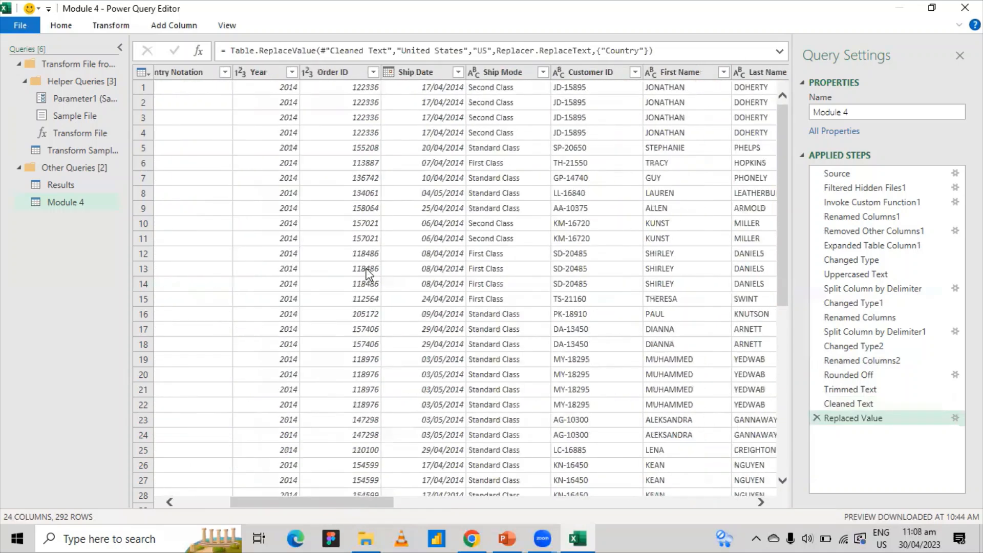
left_click(430, 75)
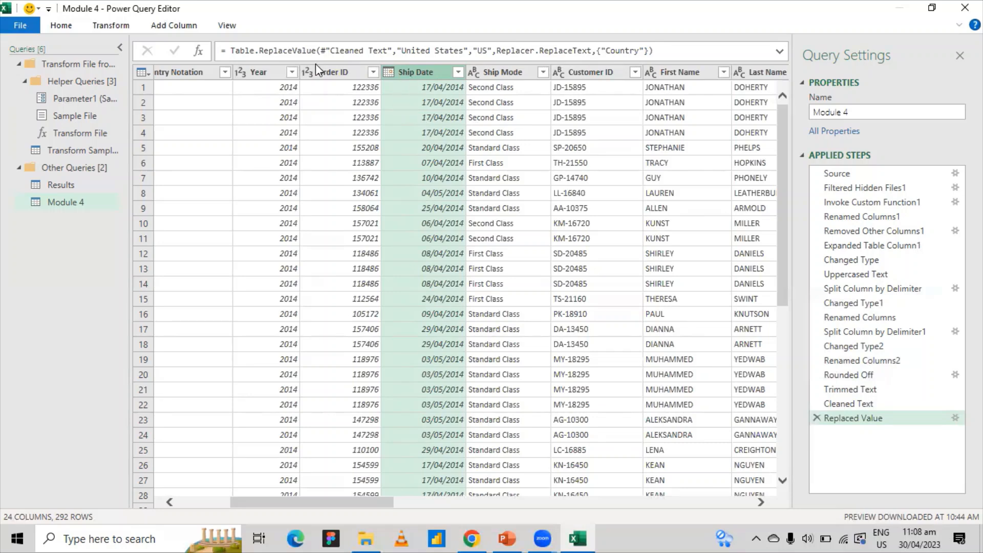
left_click(122, 30)
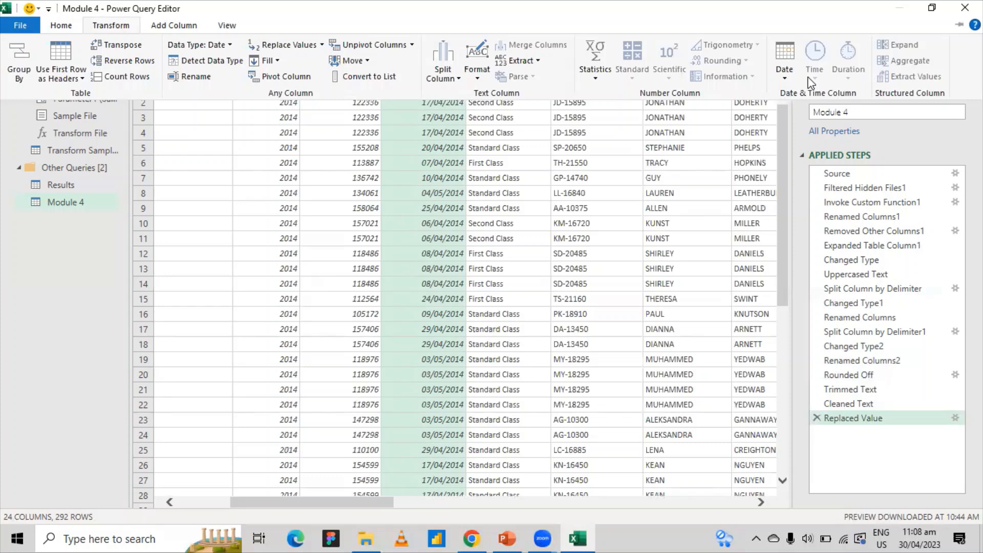
left_click(792, 84)
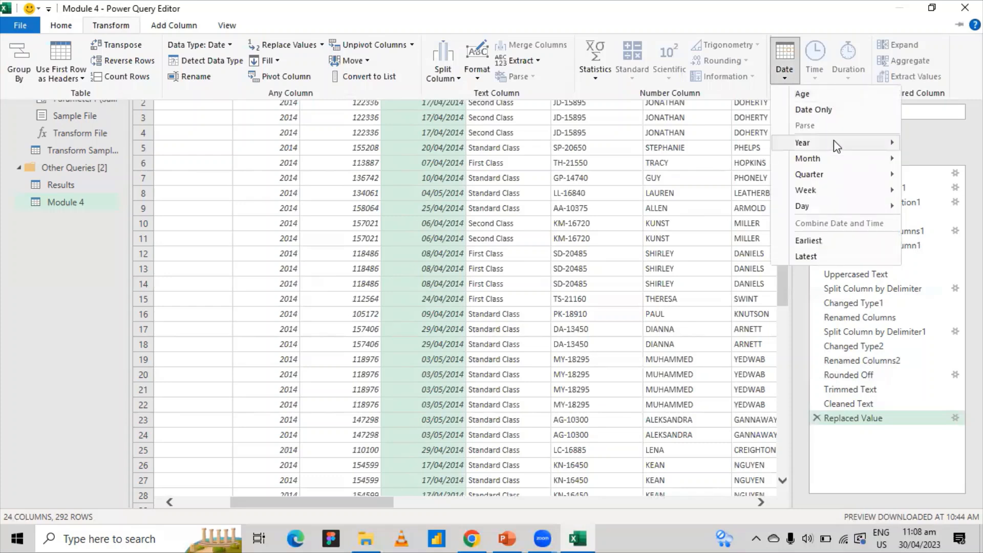
mouse_move(834, 141)
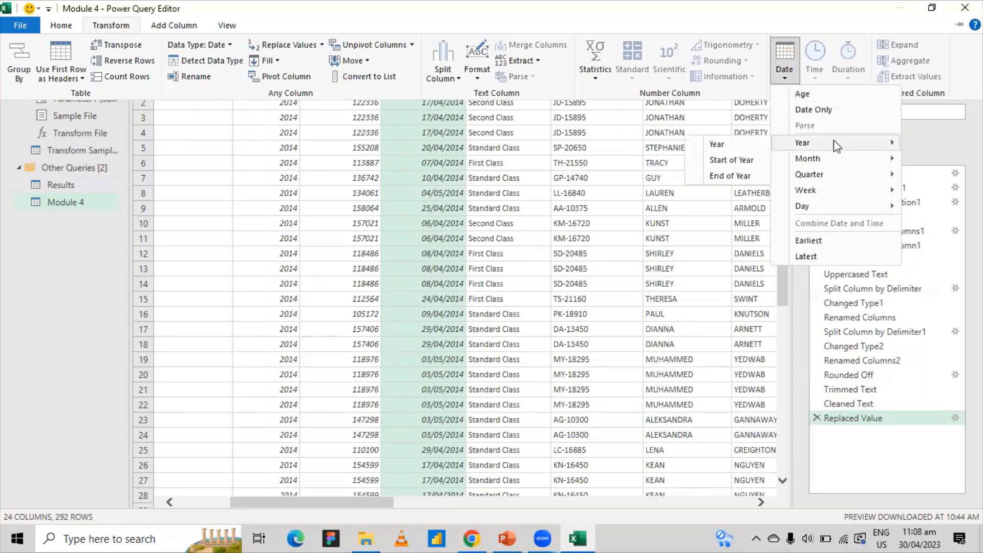
left_click(749, 147)
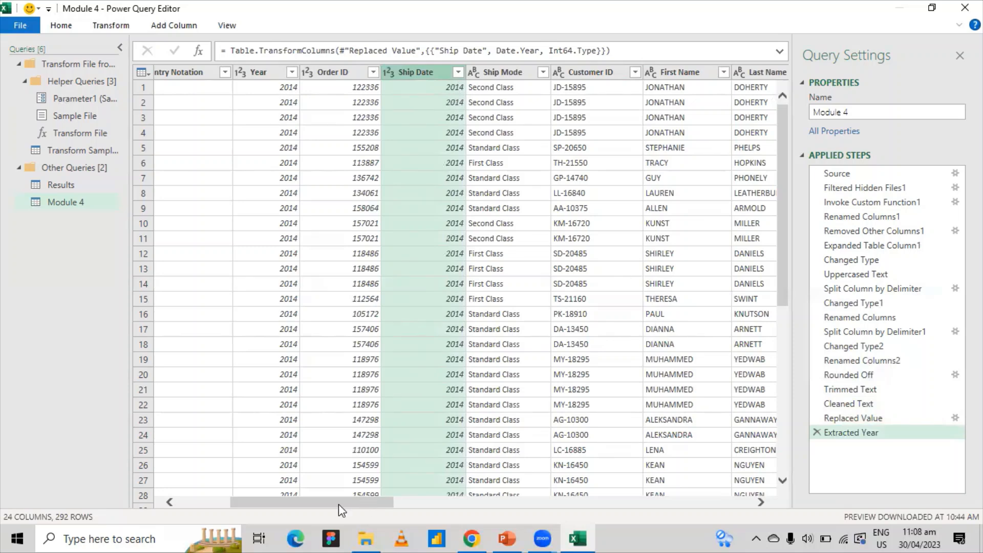
left_click_drag(339, 504, 310, 489)
scroll(310, 489, "left", 3)
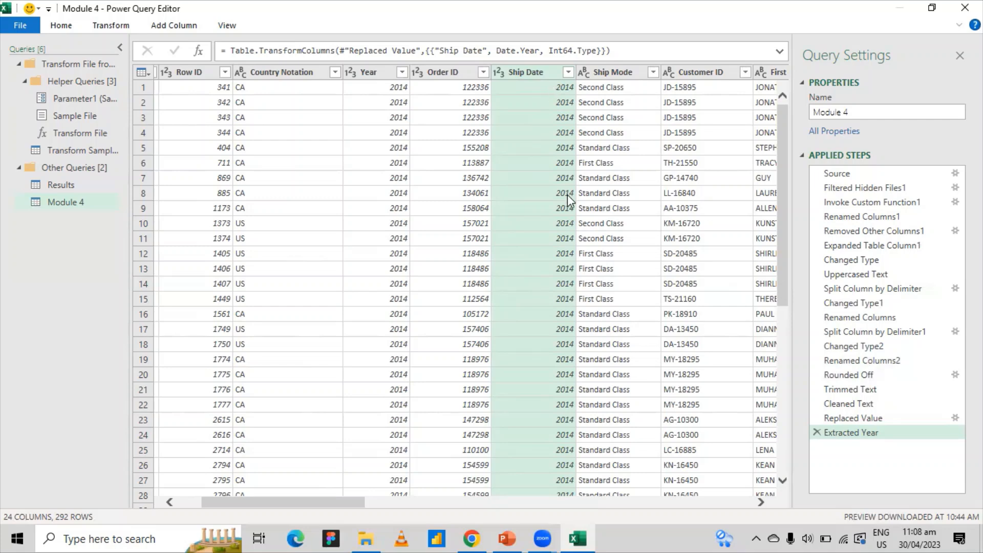
left_click(814, 433)
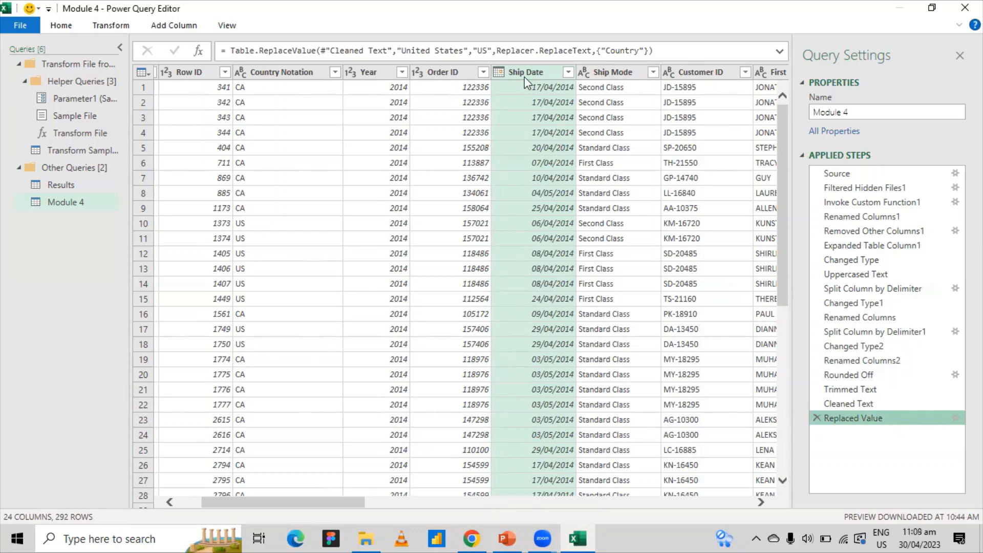
Step: Add a new column containing the year of each Ship Date value and compare it with the original dates
left_click(520, 73)
left_click(167, 25)
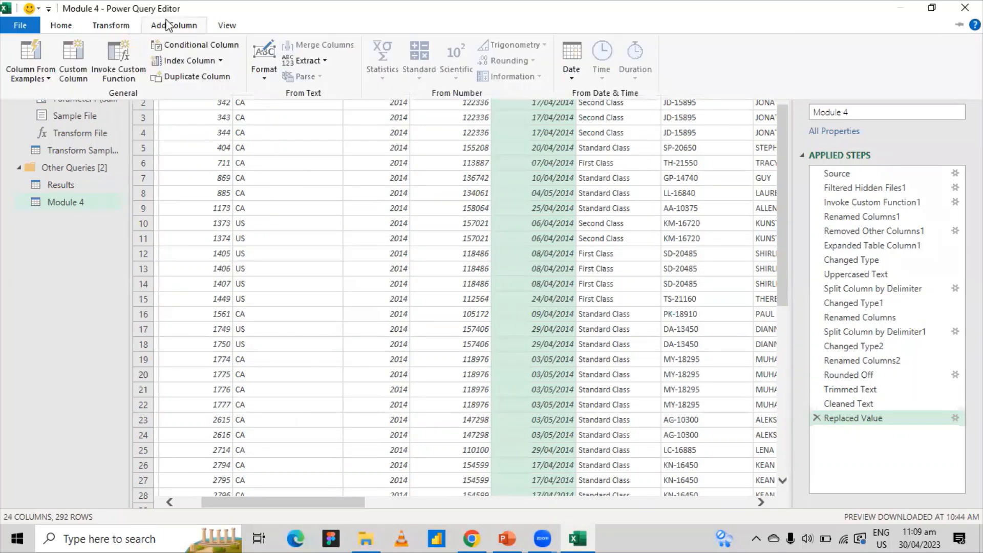
left_click(572, 77)
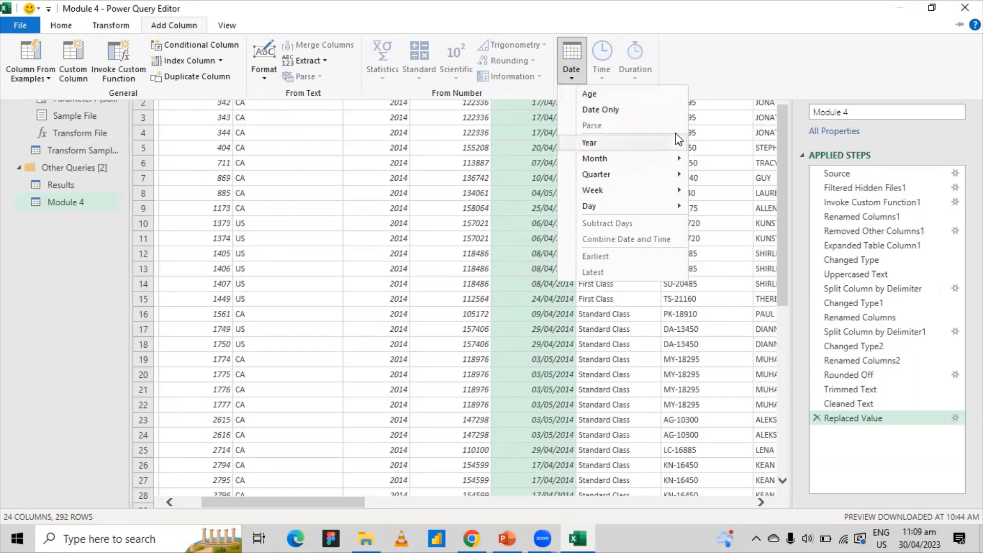
mouse_move(675, 140)
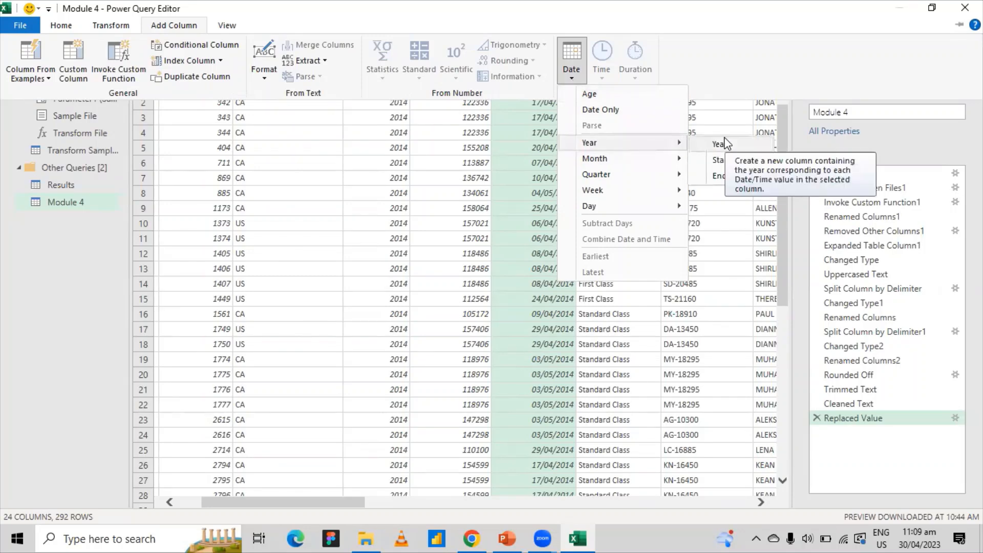
left_click(725, 145)
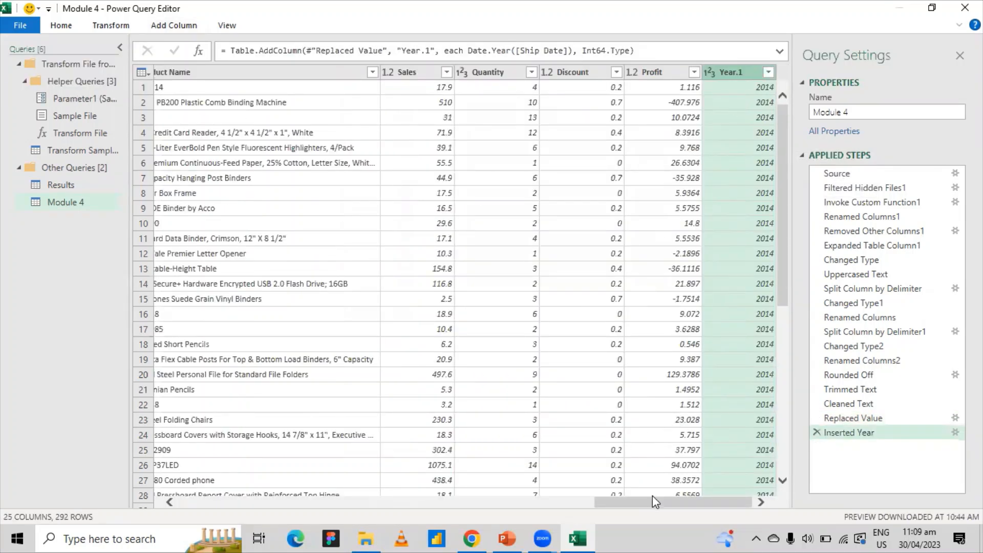
left_click_drag(607, 501, 681, 407)
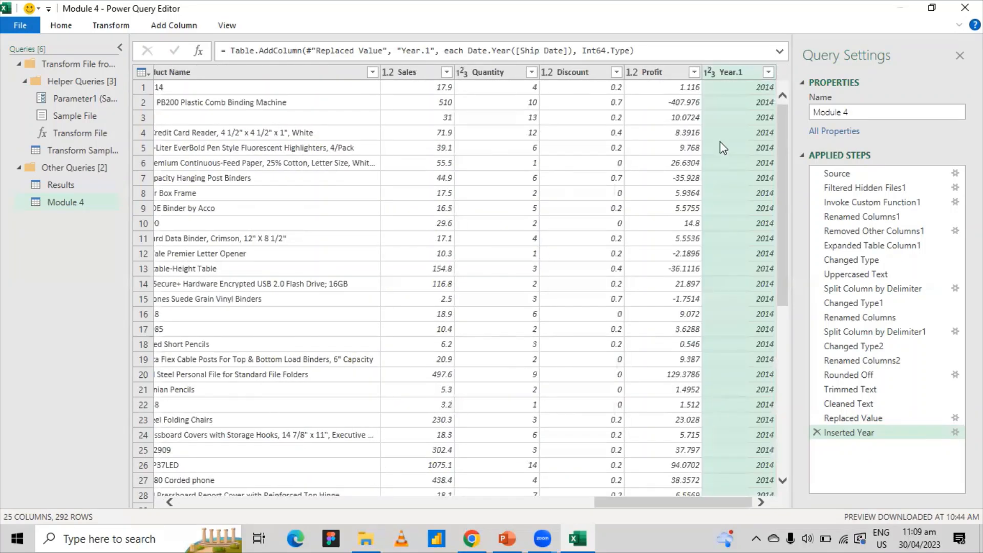
left_click_drag(689, 507, 244, 495)
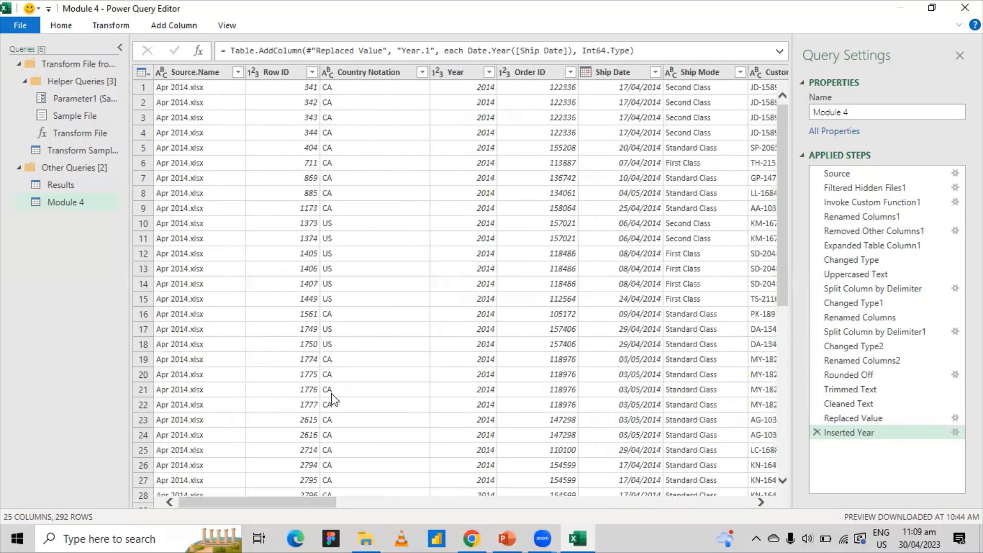
left_click(612, 76)
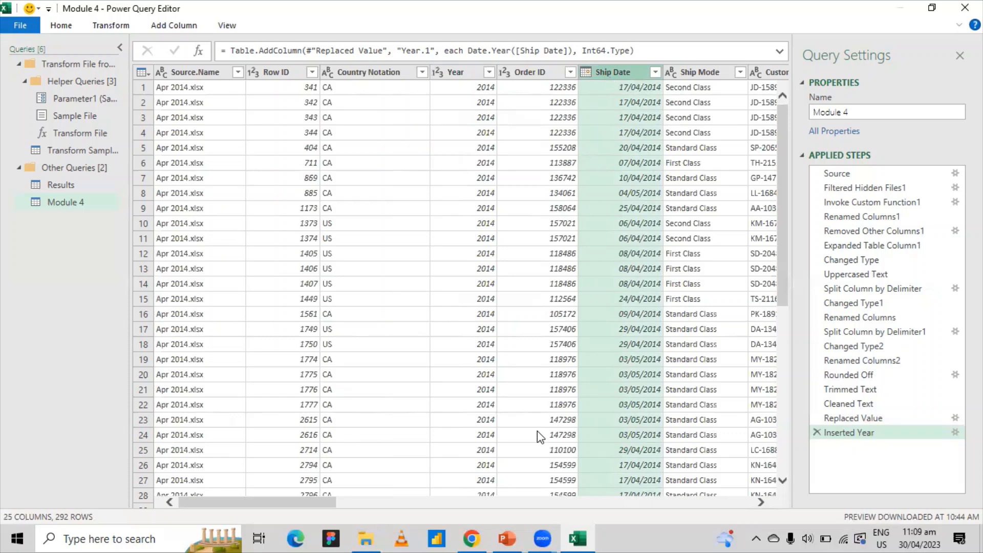
left_click_drag(306, 499, 753, 501)
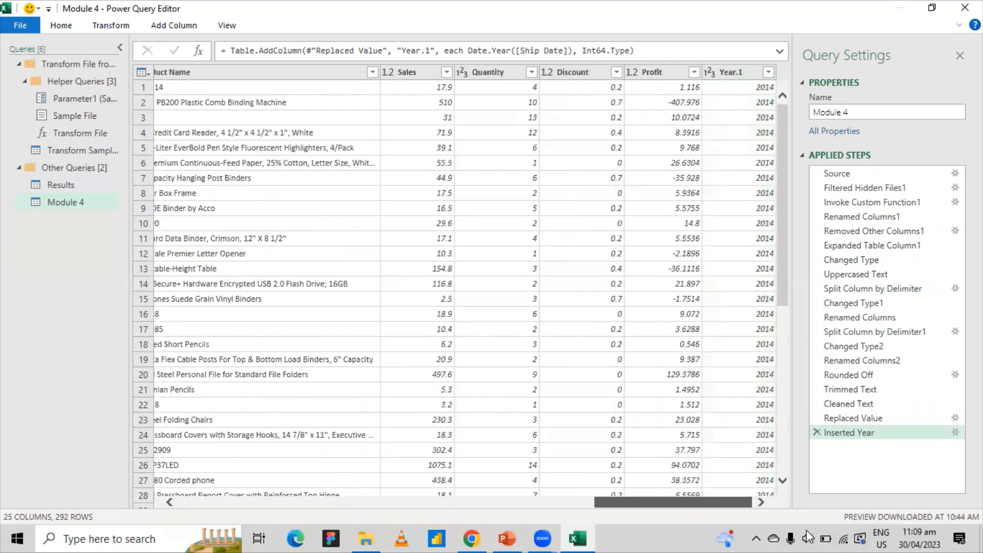
left_click_drag(694, 505, 299, 507)
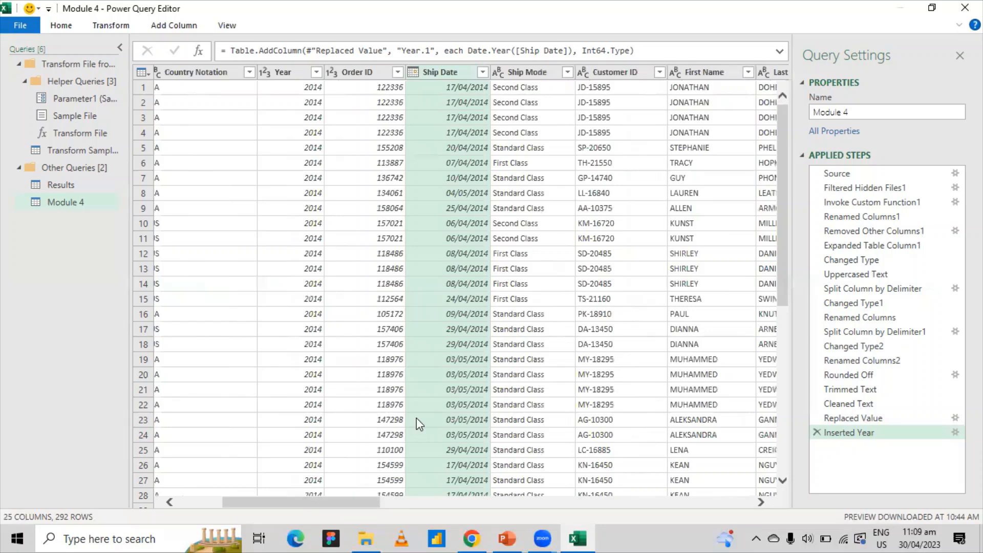
right_click(453, 75)
mouse_move(489, 297)
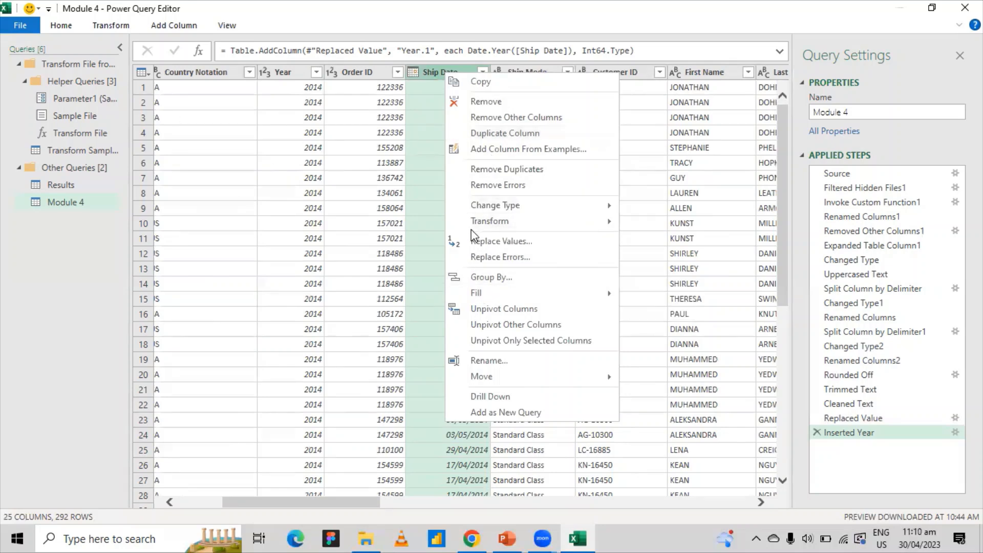
left_click(508, 74)
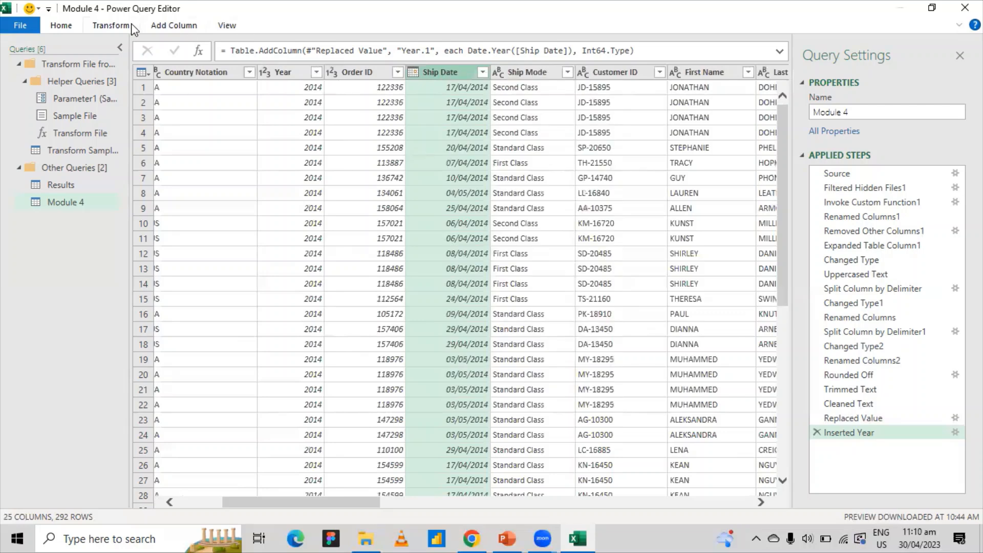
left_click(159, 27)
left_click(115, 30)
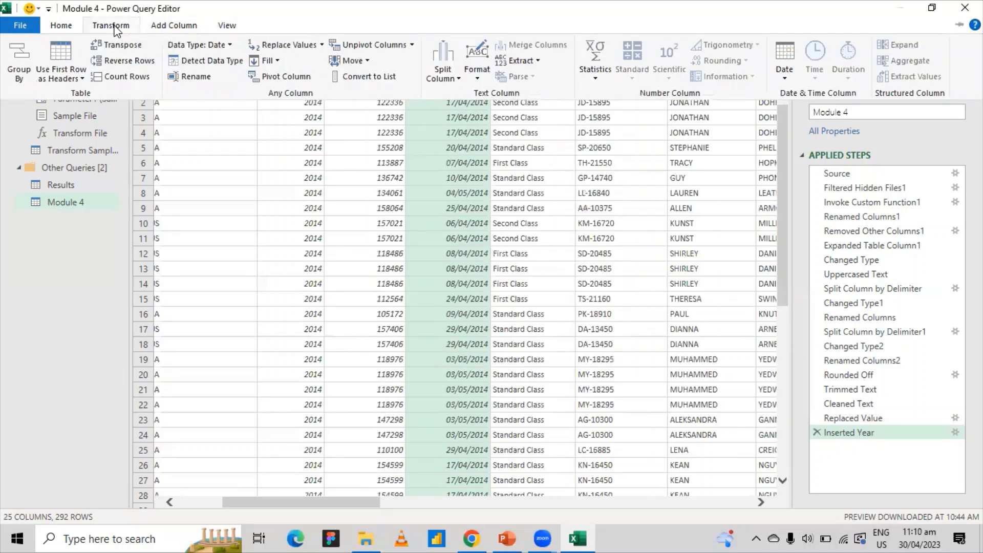
left_click(163, 30)
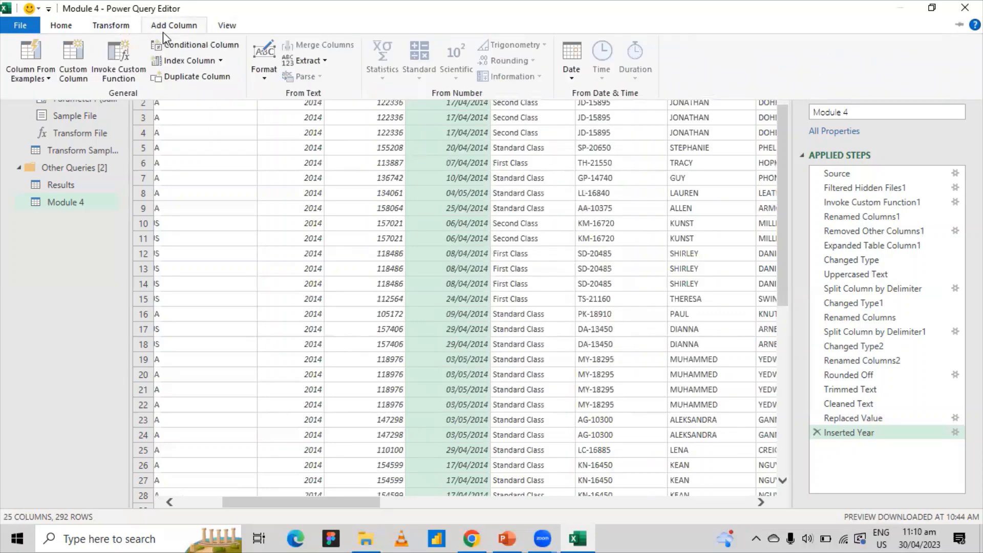
left_click(110, 28)
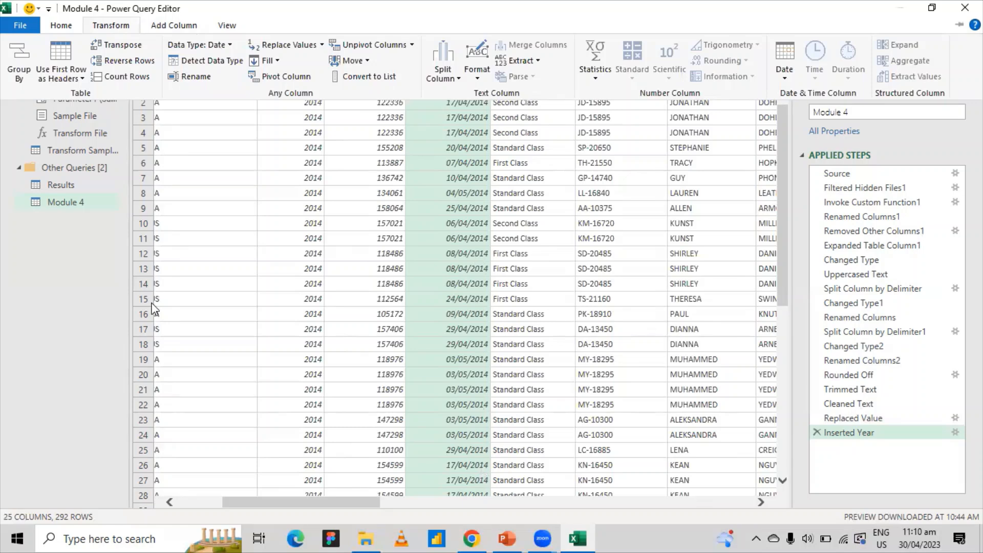
left_click(211, 151)
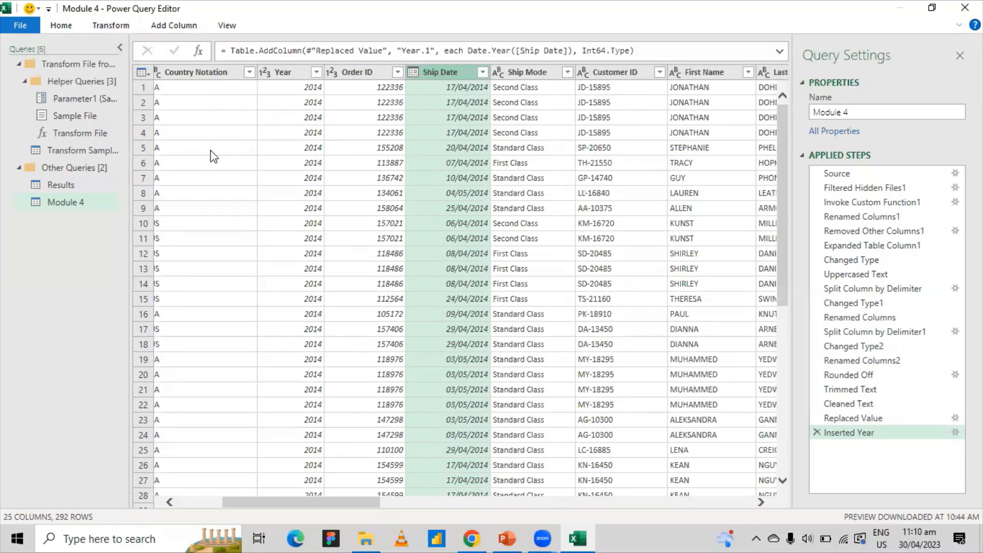
Step: Add a new column containing the month number of each Ship Date value
left_click(152, 31)
left_click(570, 76)
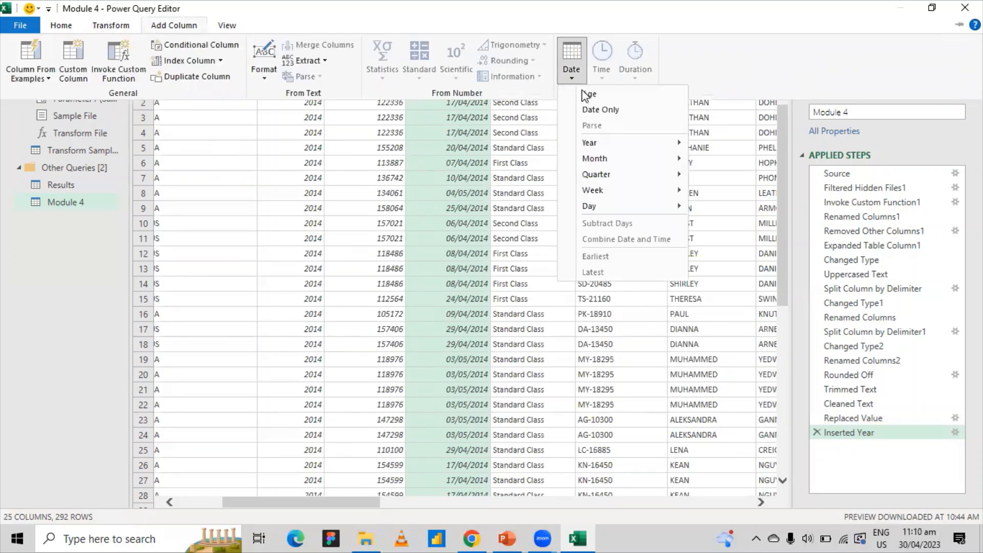
mouse_move(639, 164)
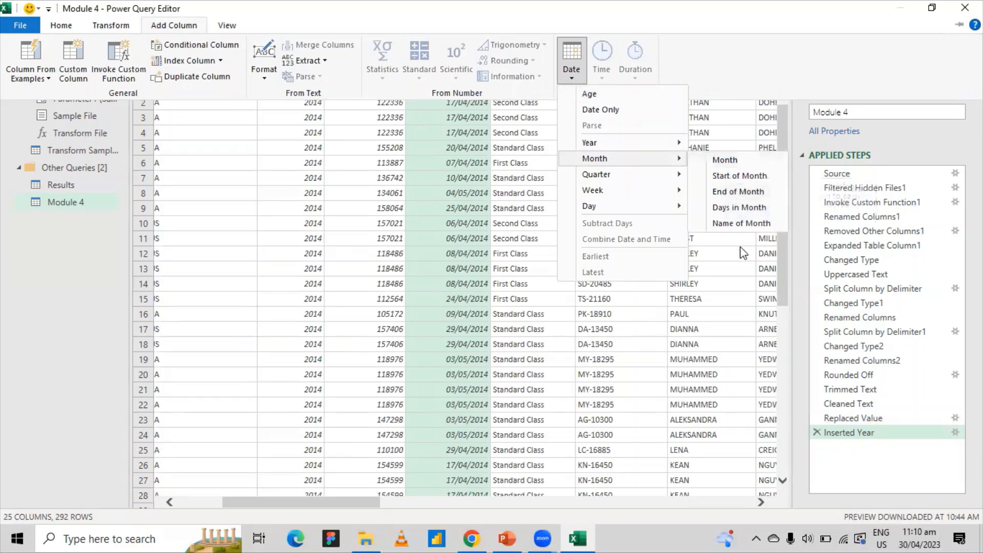
left_click(722, 160)
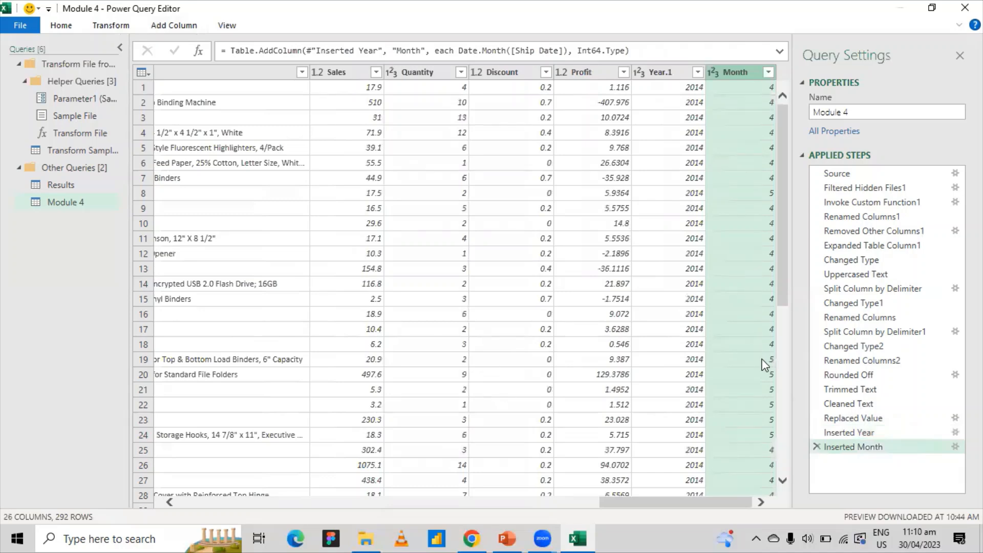
Step: Add a new column containing the month name of each Ship Date value
left_click_drag(663, 503, 430, 479)
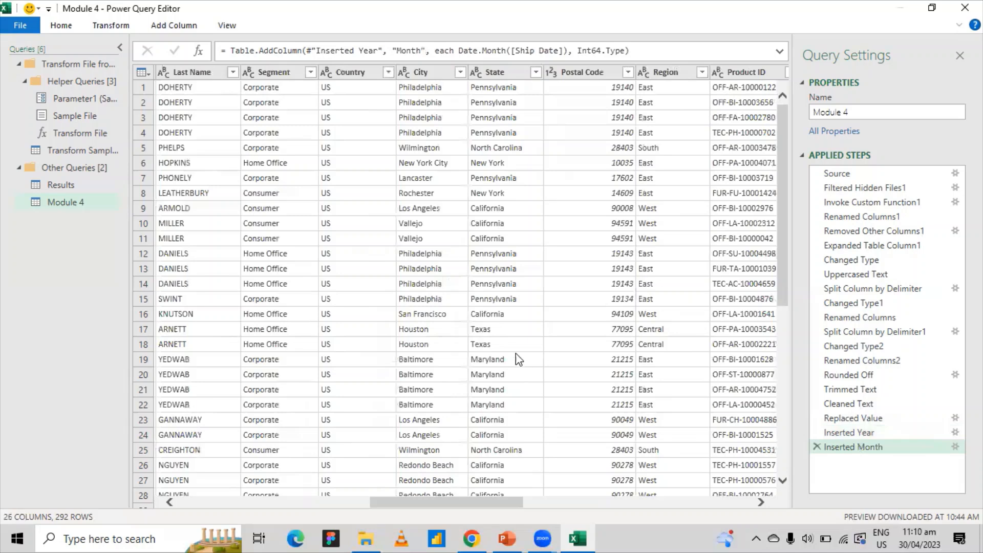
left_click_drag(407, 502, 314, 451)
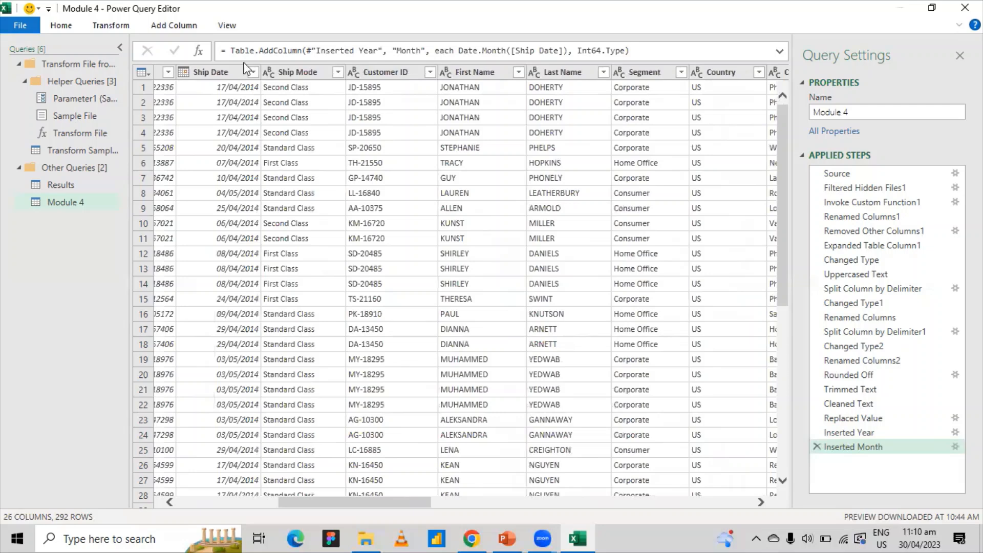
left_click(223, 82)
left_click(115, 29)
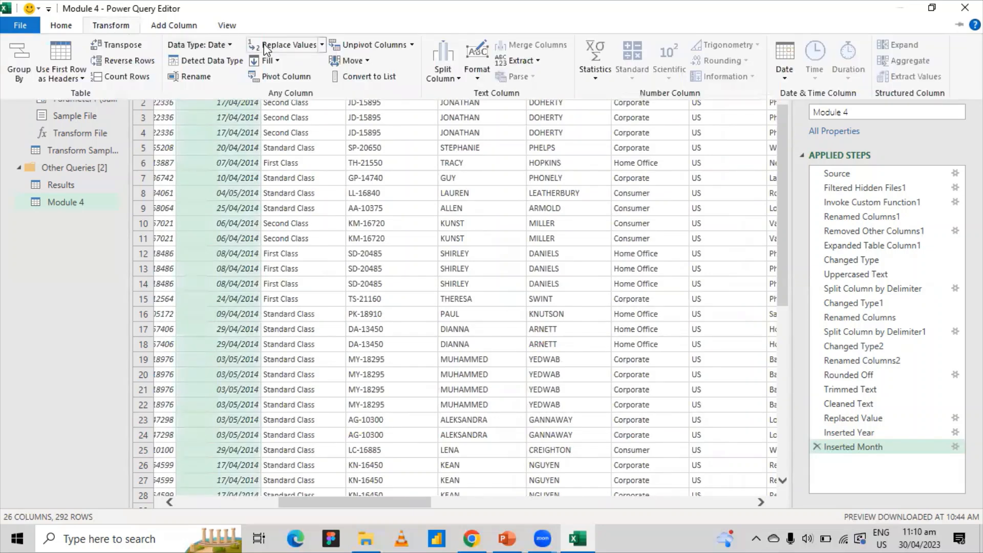
left_click(184, 28)
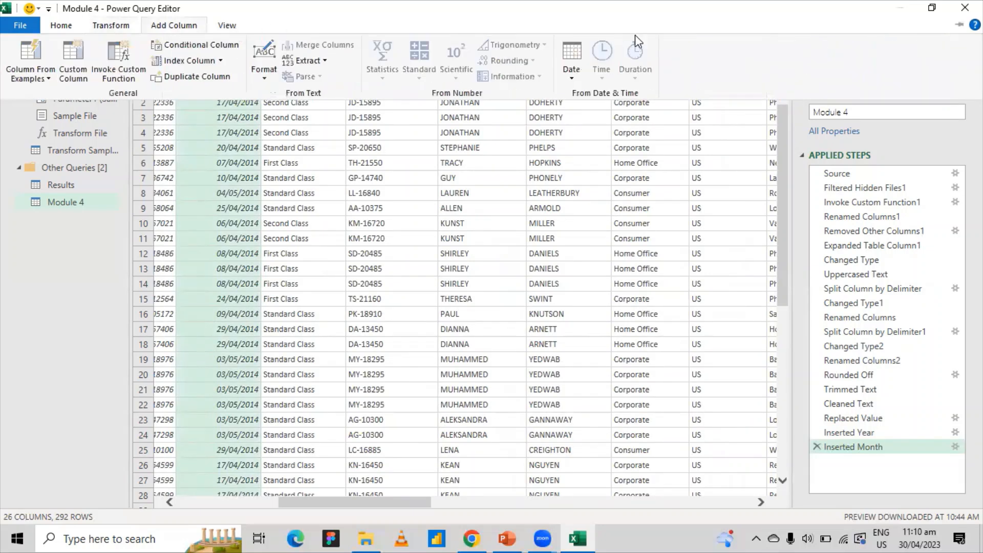
left_click(567, 77)
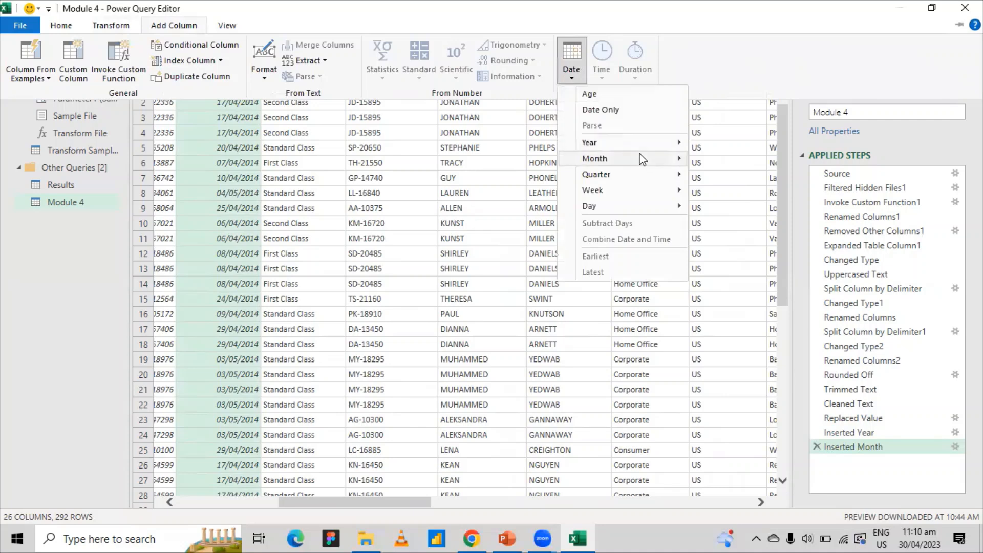
mouse_move(641, 158)
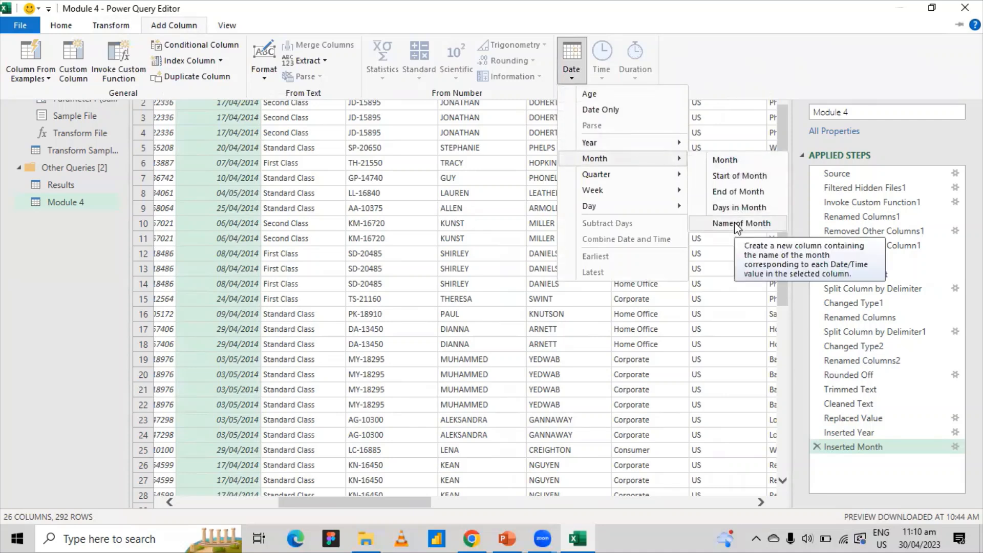
mouse_move(595, 177)
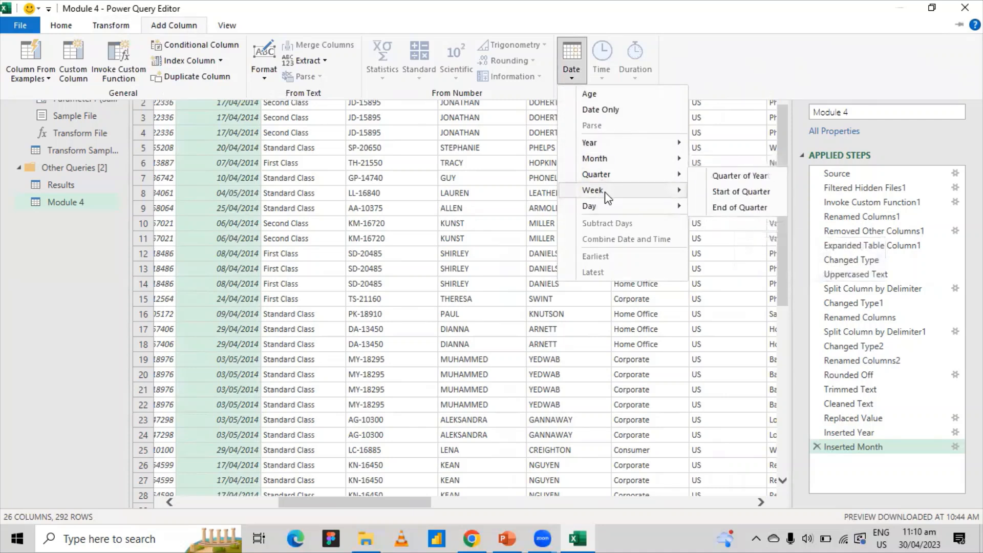
mouse_move(608, 212)
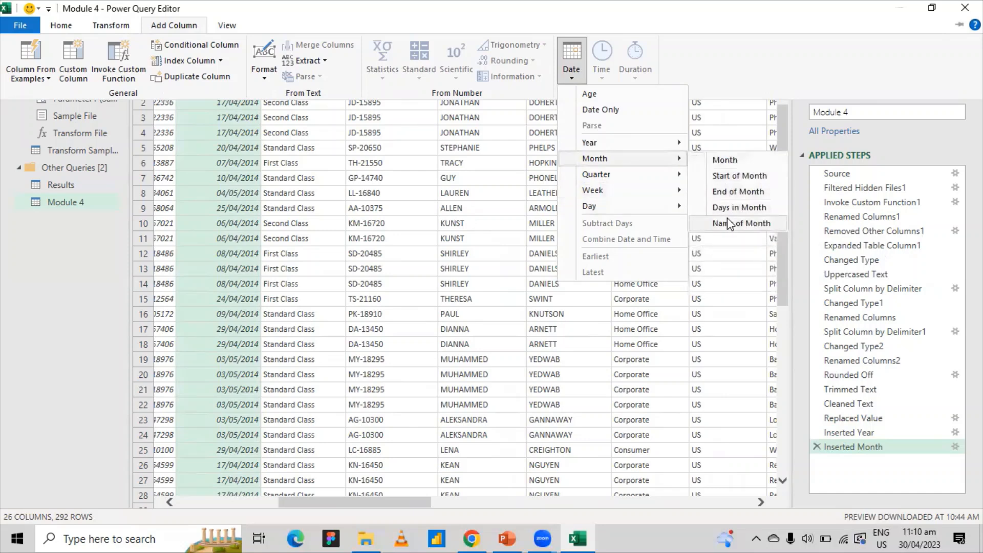
left_click(727, 223)
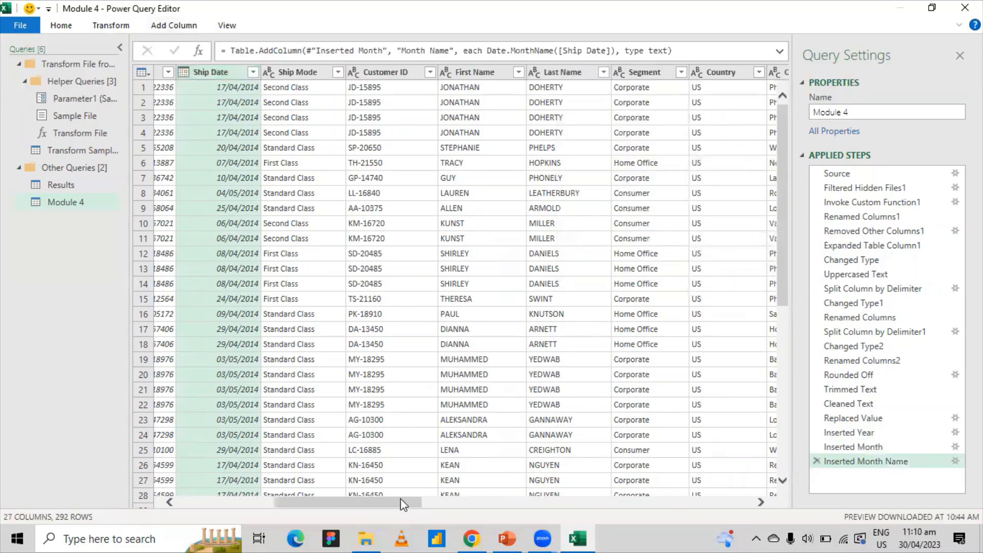
left_click(628, 499)
left_click(628, 502)
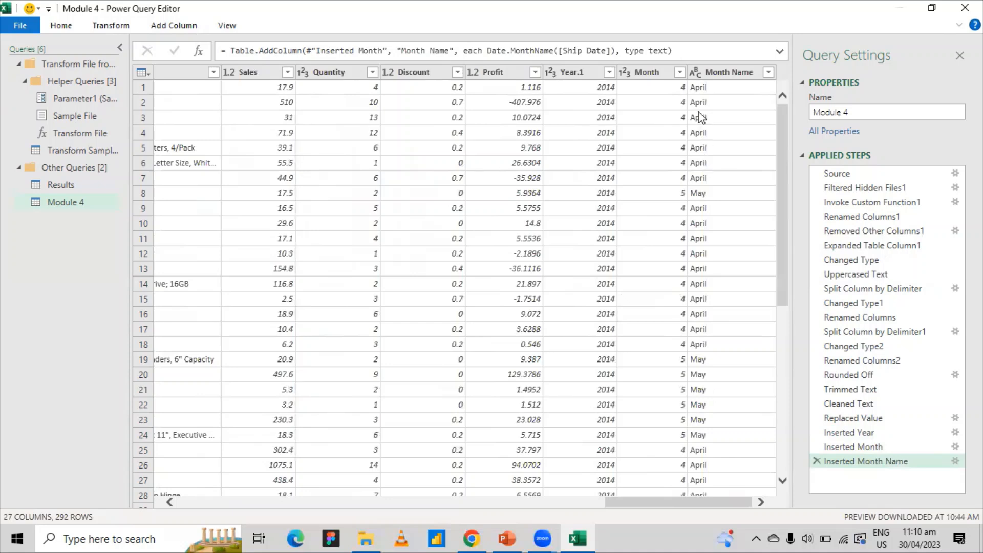
Step: Try to rename the Year.1 column to Year, and check the existing columns at the start of the table
double_click(582, 76)
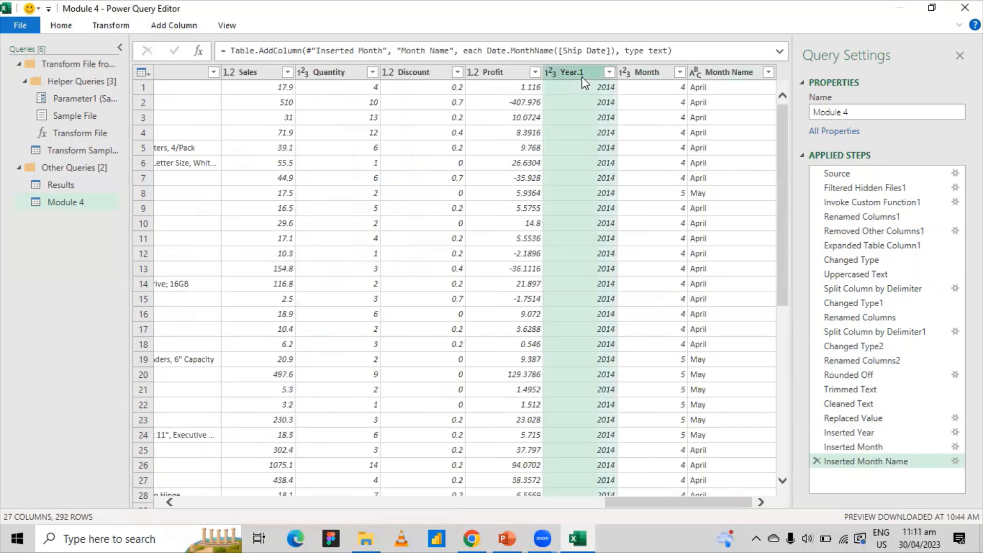
left_click(582, 76)
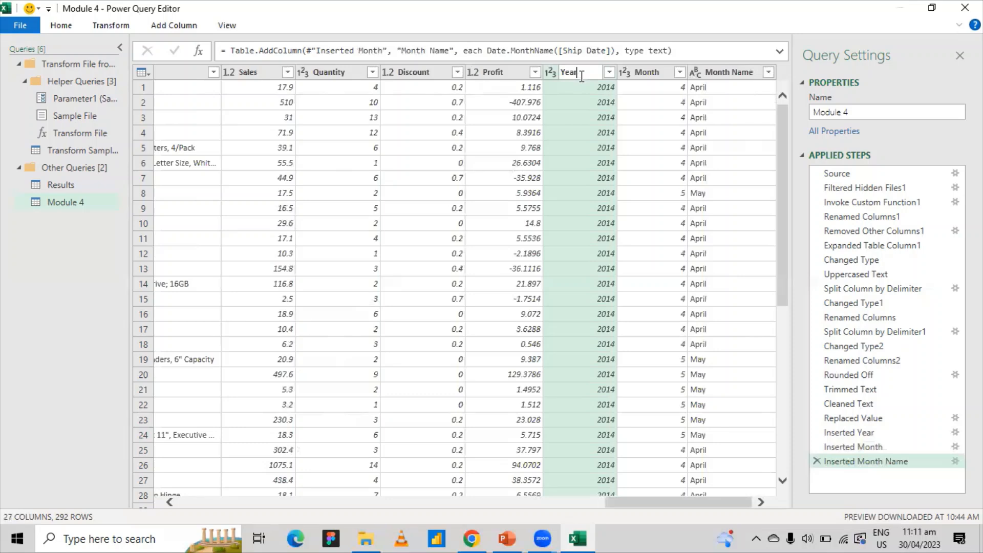
key("Return")
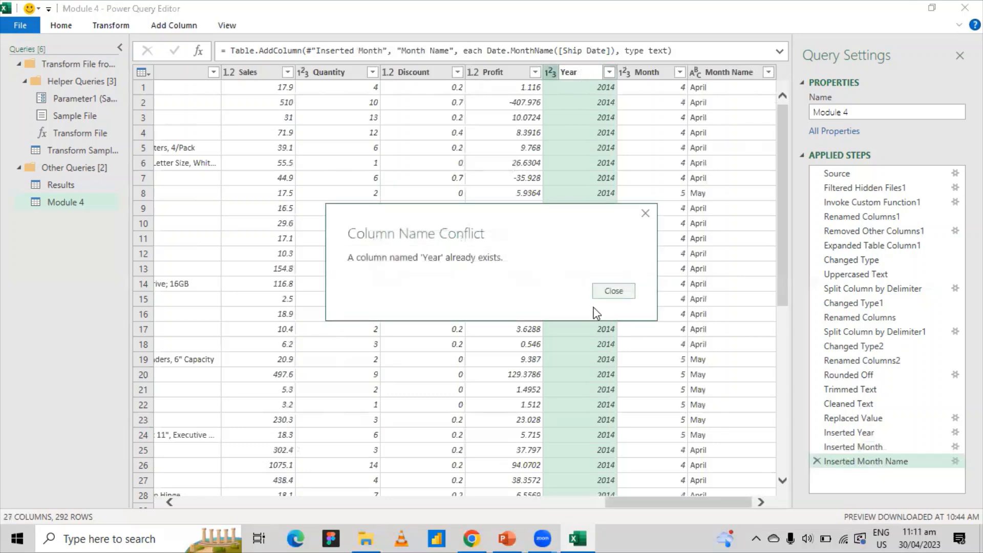
left_click(613, 291)
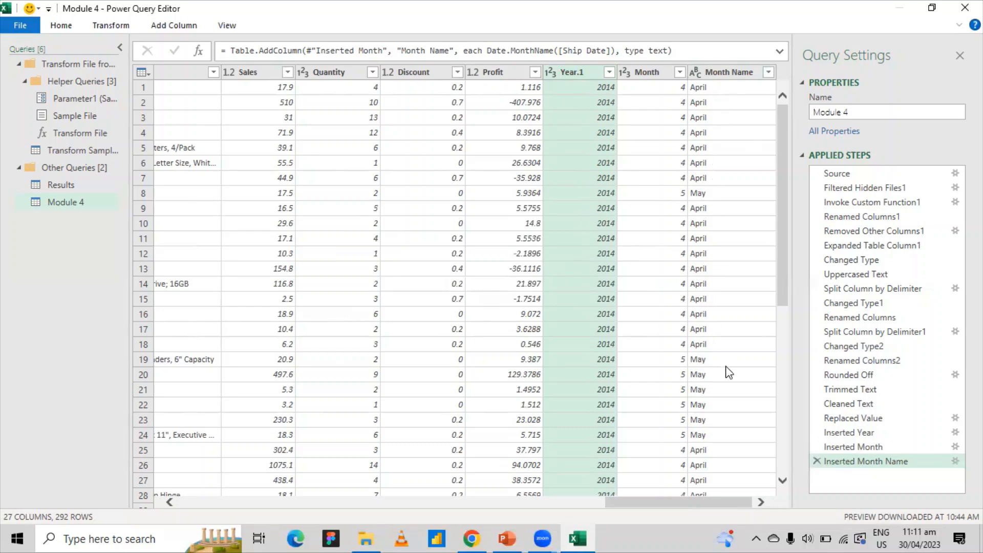
left_click_drag(625, 502, 229, 353)
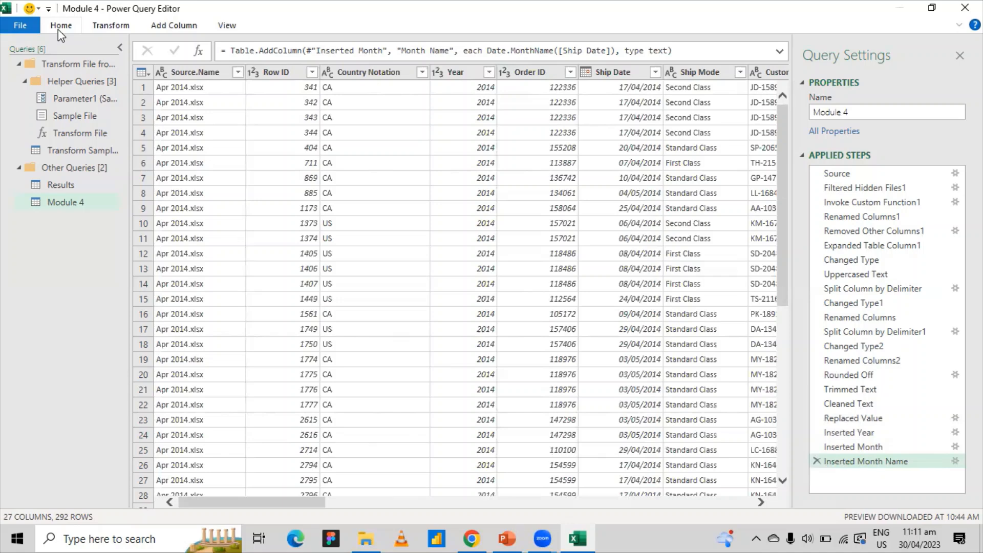
Step: Delete the Results query and return to the Module 4 query
left_click(72, 184)
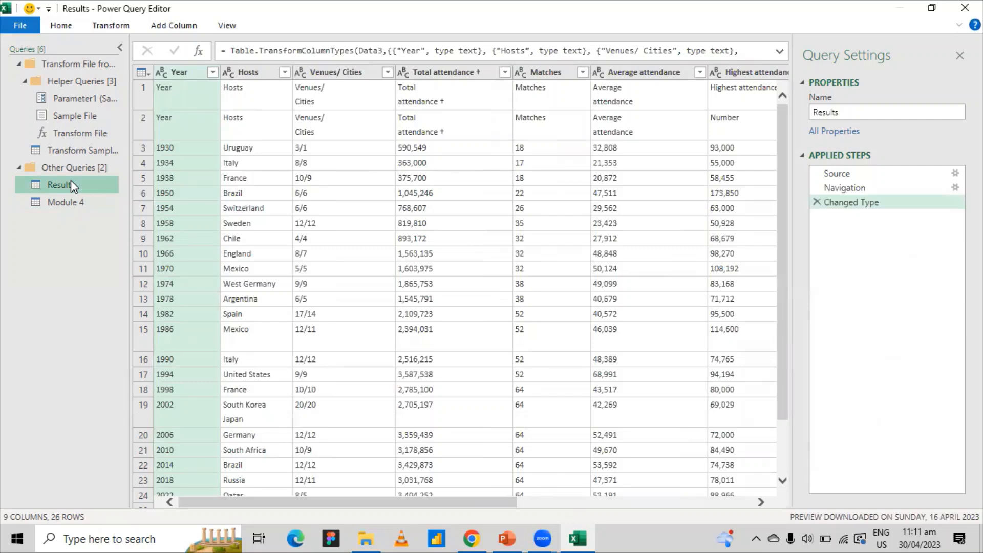
right_click(72, 183)
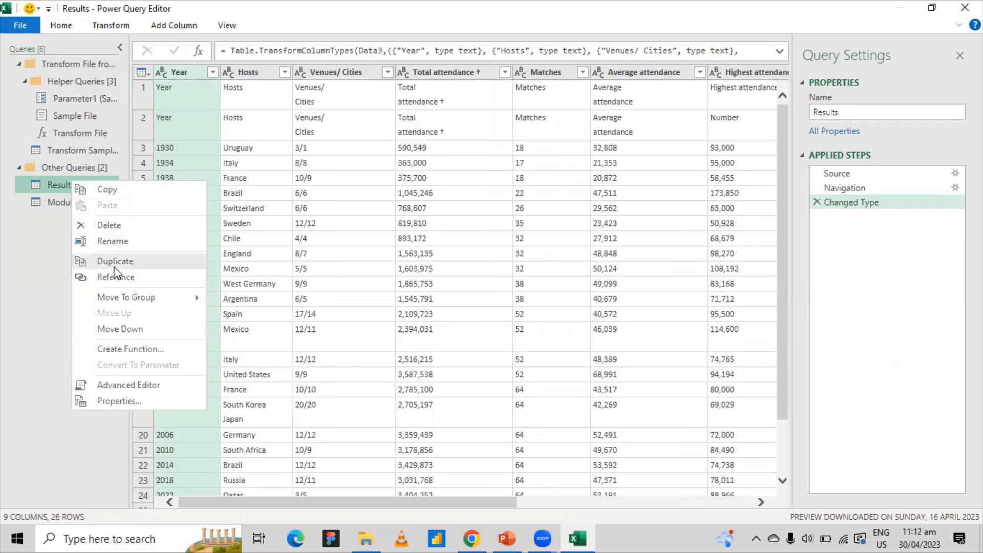
left_click(129, 227)
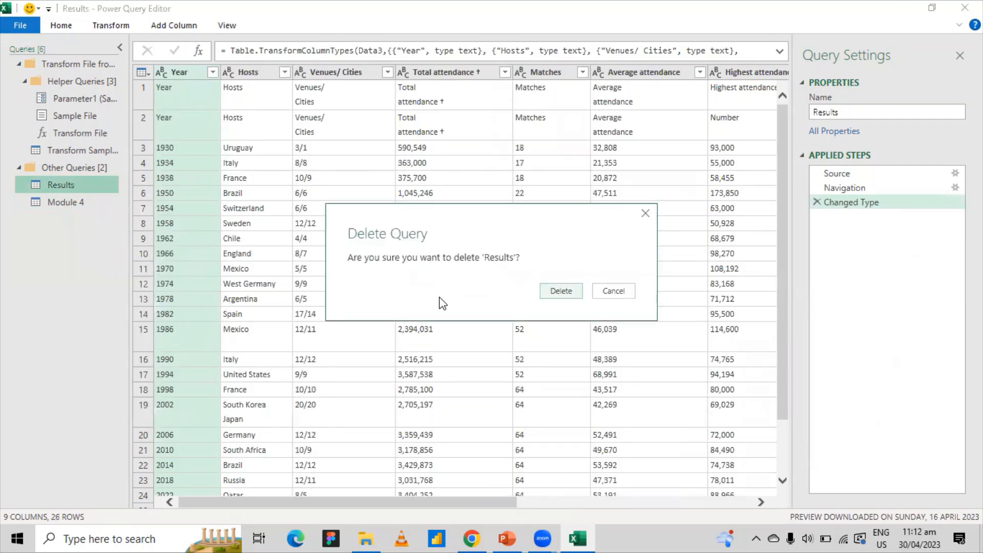
left_click(552, 292)
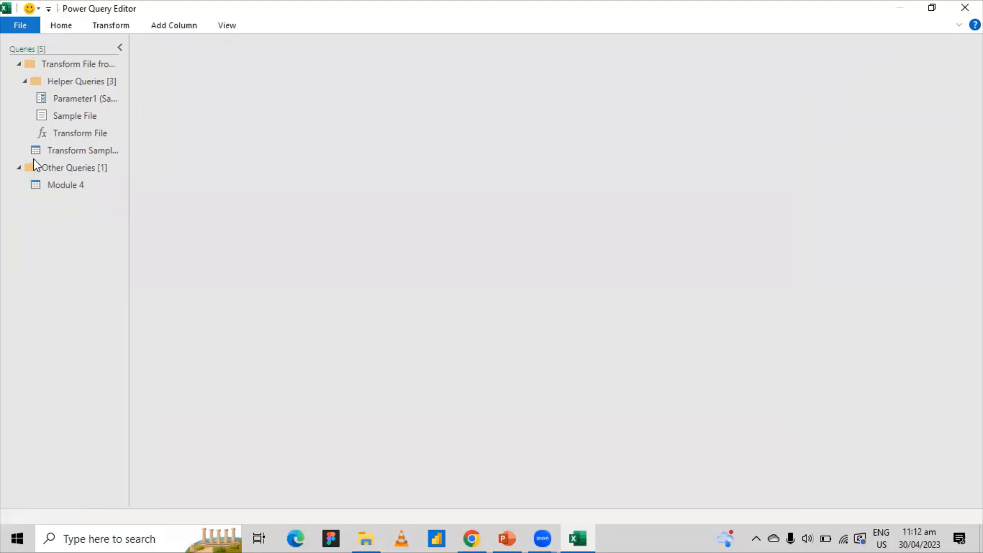
left_click(59, 186)
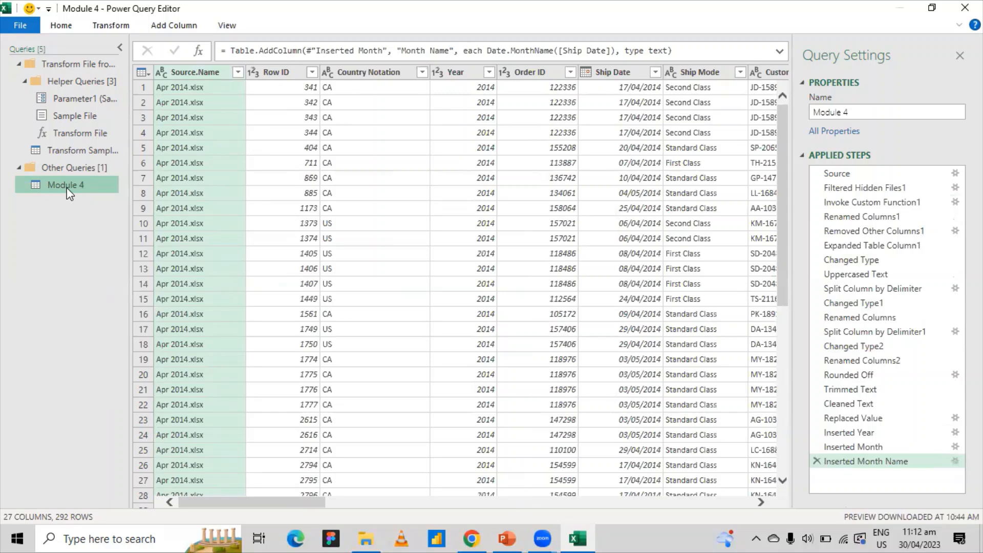
Step: Close and load the Module 4 query into an Excel worksheet, and dismiss the list of workbook queries
left_click(26, 23)
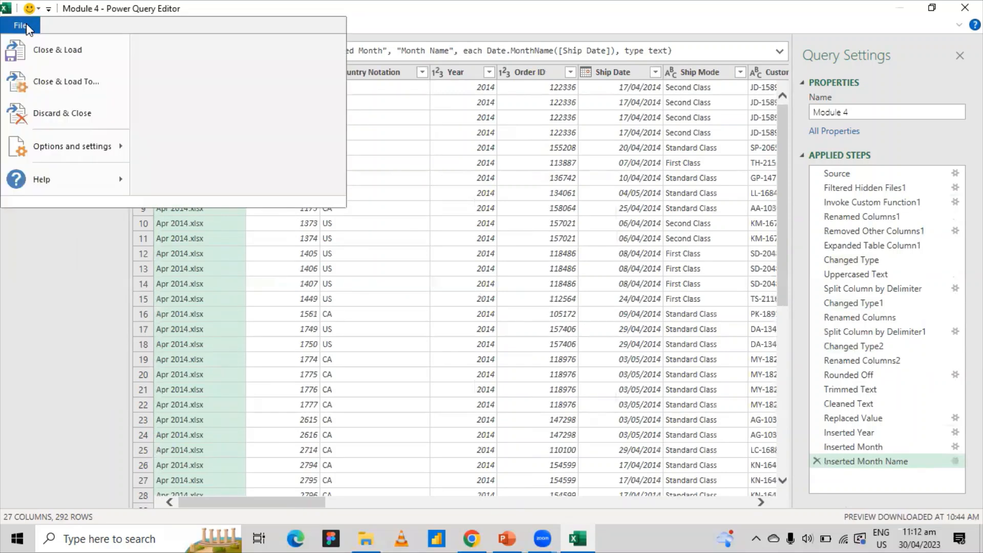
left_click(48, 61)
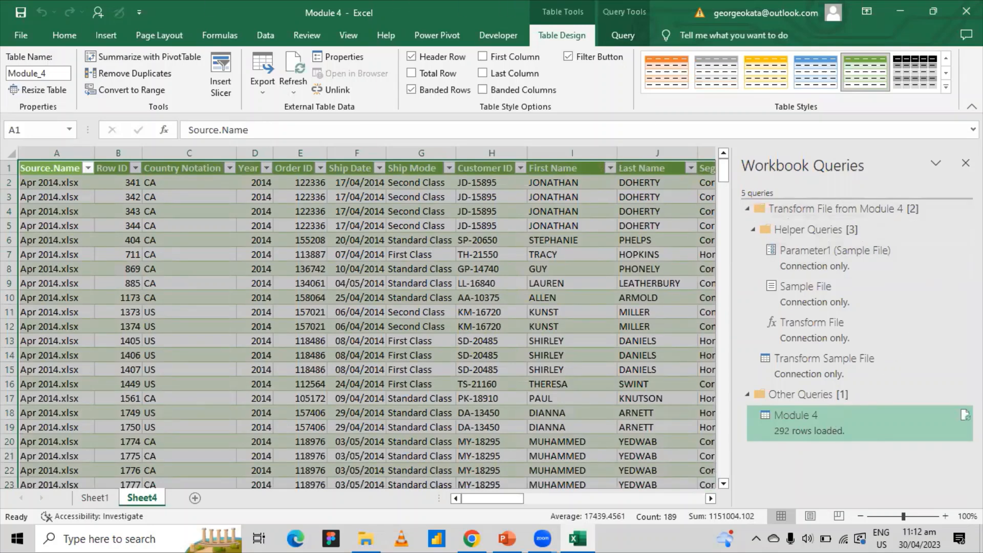
left_click(966, 163)
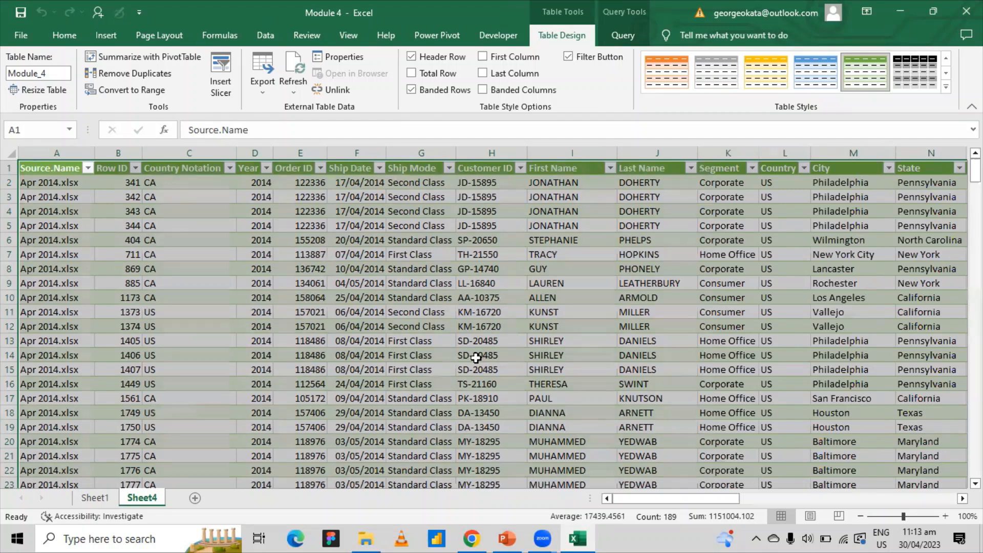
Step: Review the loaded Module 4 table down to its last row in the Source.Name column
scroll(476, 357, "down", 6)
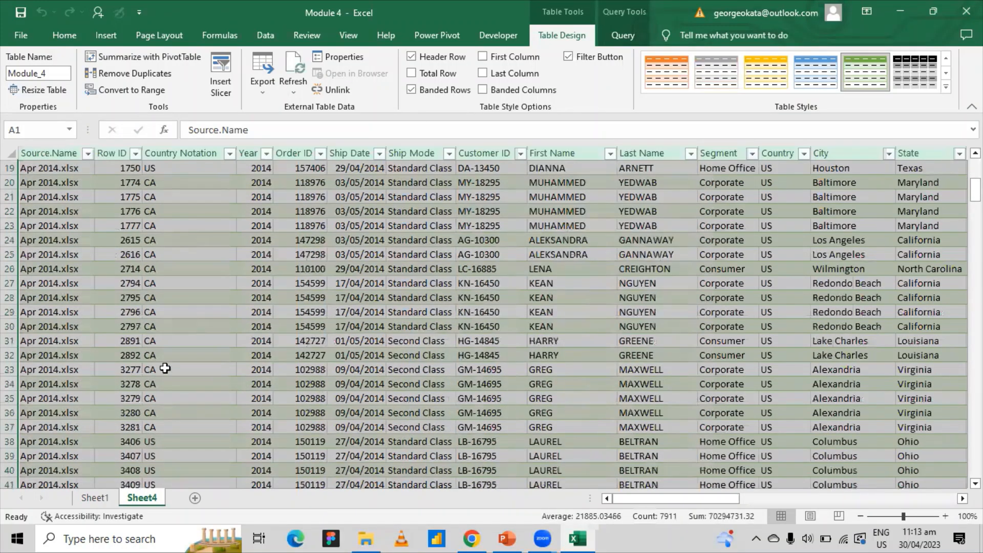
left_click(55, 350)
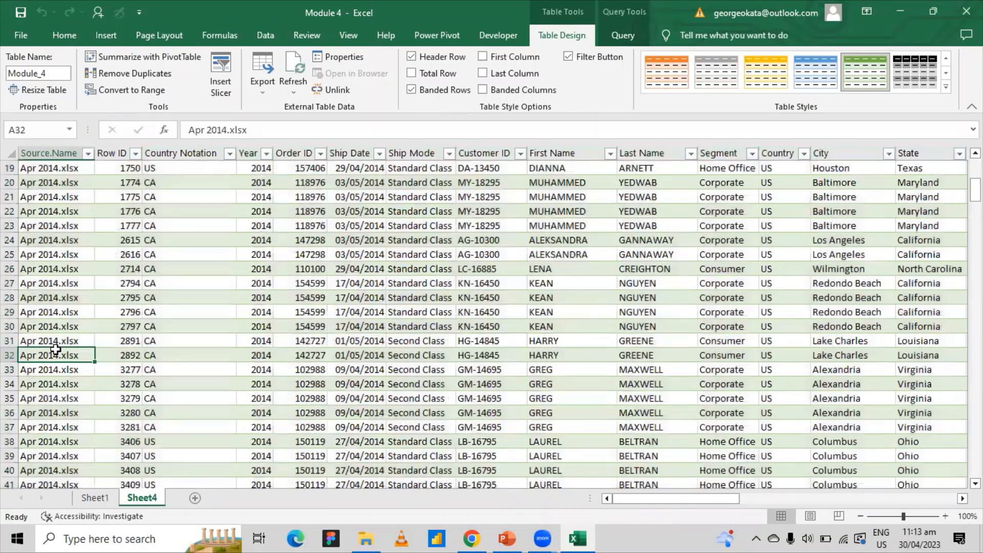
key("ctrl+Down")
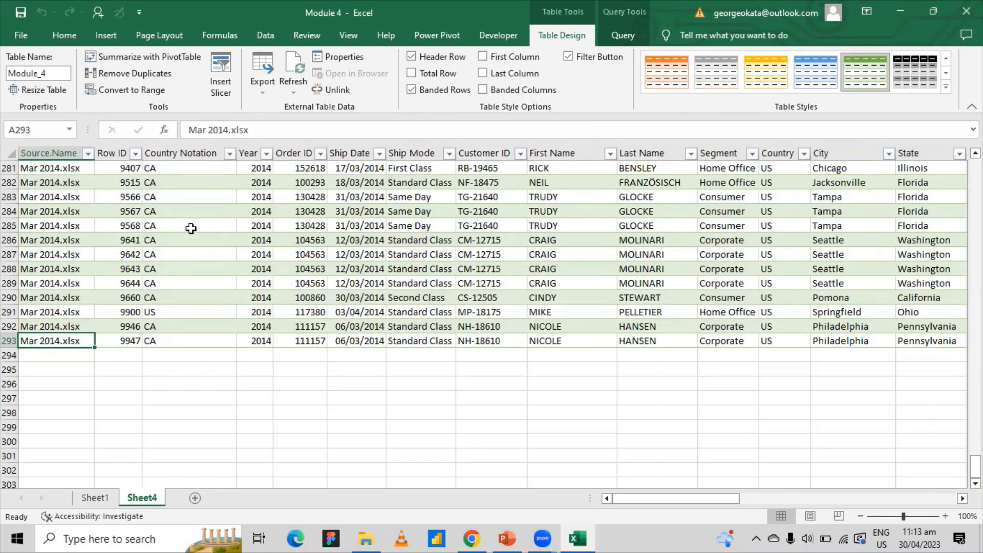
Step: Rename the worksheet holding the loaded table as DataPrep
right_click(151, 503)
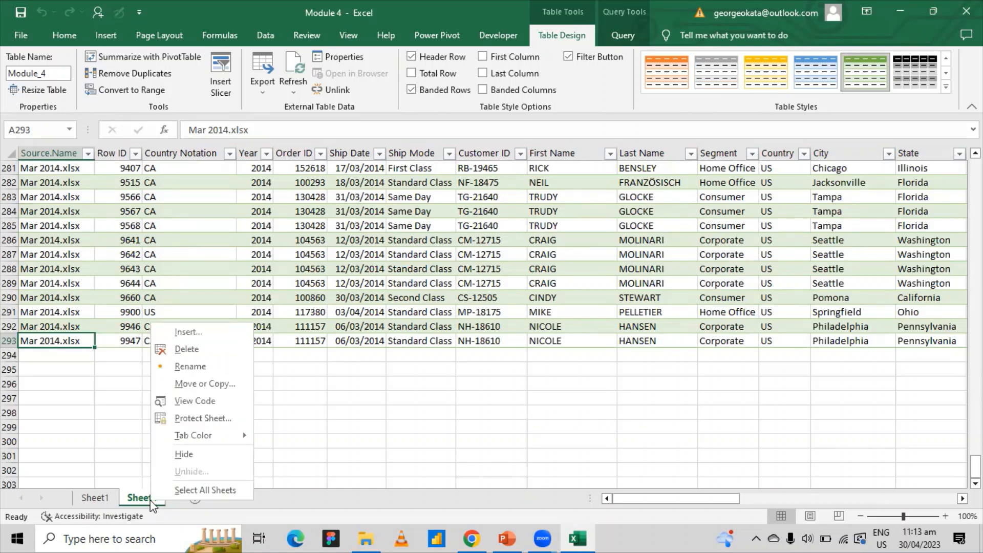
left_click(203, 367)
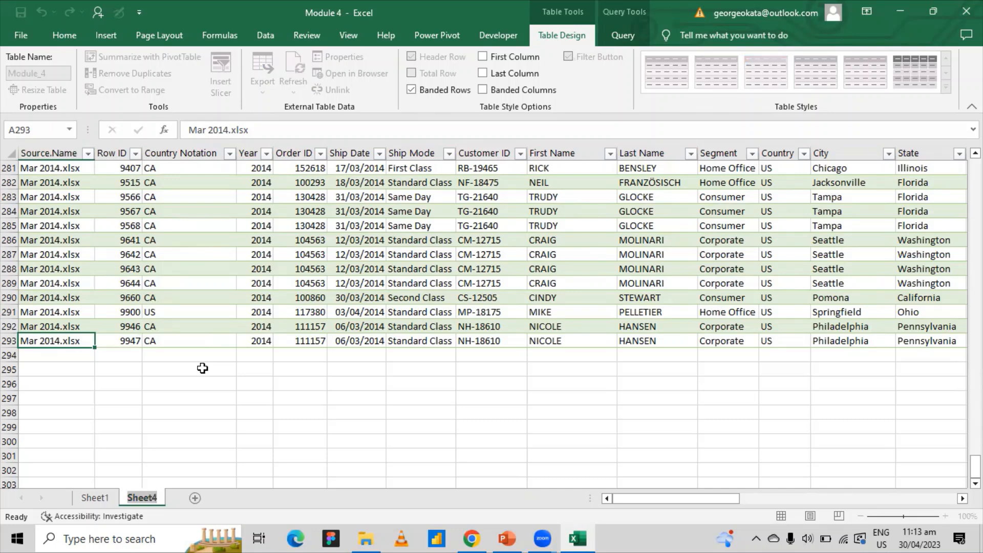
type("dATA")
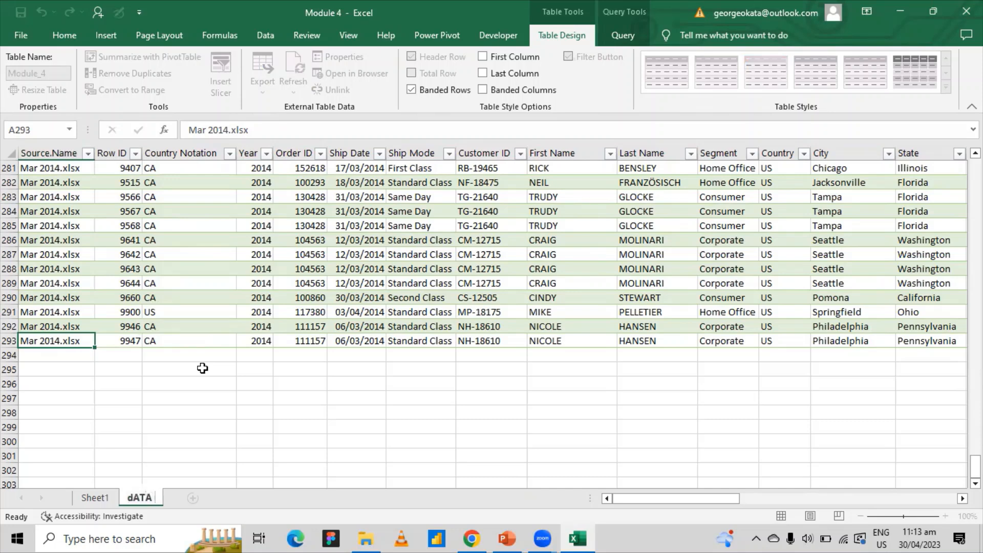
key("BackSpace")
key("BackSpace")
key("BackSpace")
key("BackSpace")
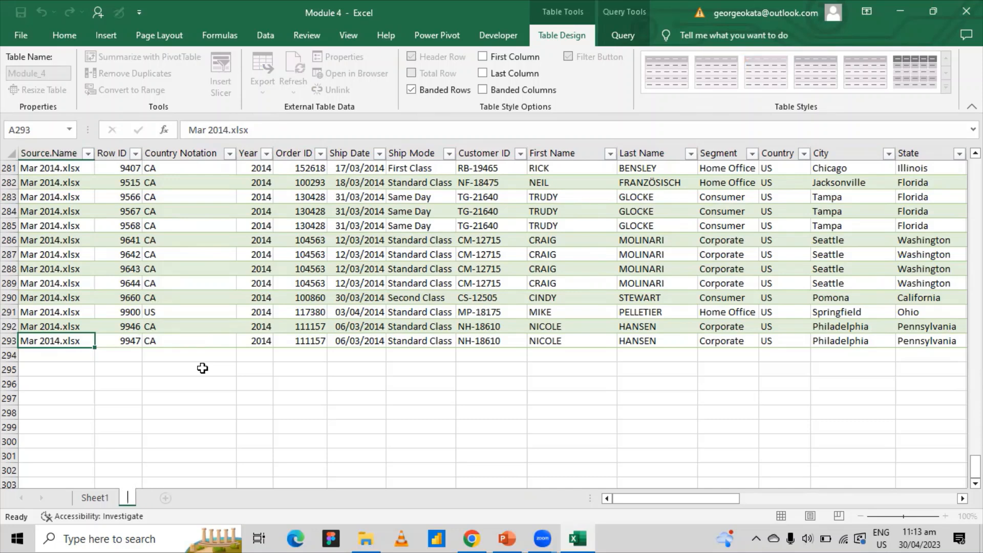
type("DataPrep")
key("Return")
Step: Check Sheet1, and inspect the Source.Name, Country Notation and Year columns of the table on the DataPrep sheet
left_click(95, 499)
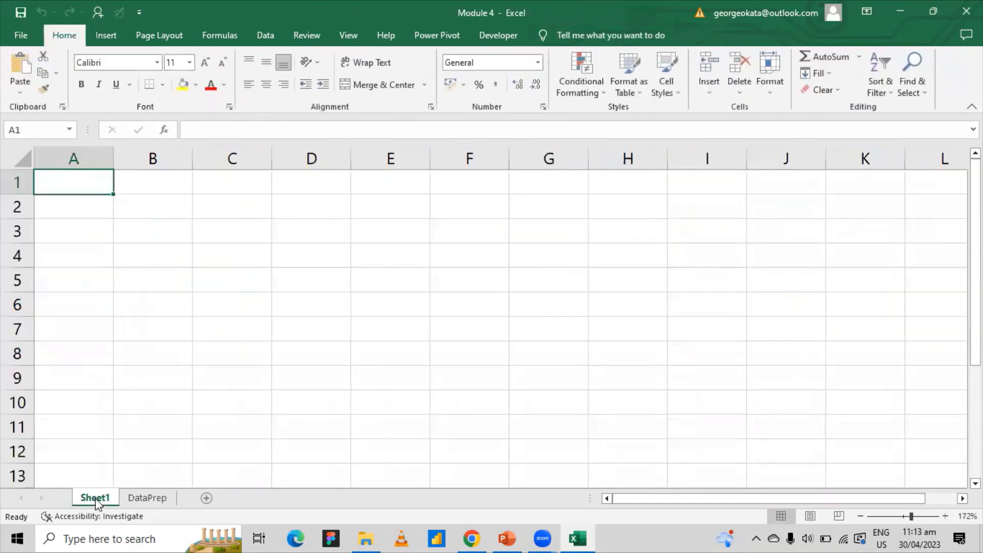
left_click(137, 498)
scroll(111, 304, "up", 6)
mouse_move(75, 148)
left_mouse_down()
mouse_move(732, 148)
mouse_move(69, 152)
left_mouse_up()
left_click(43, 151)
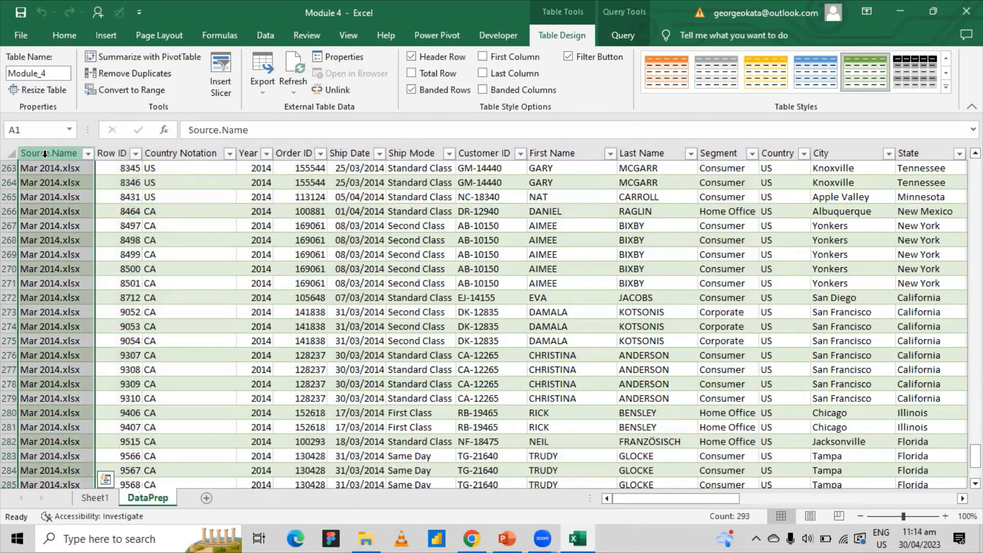
left_click(51, 151)
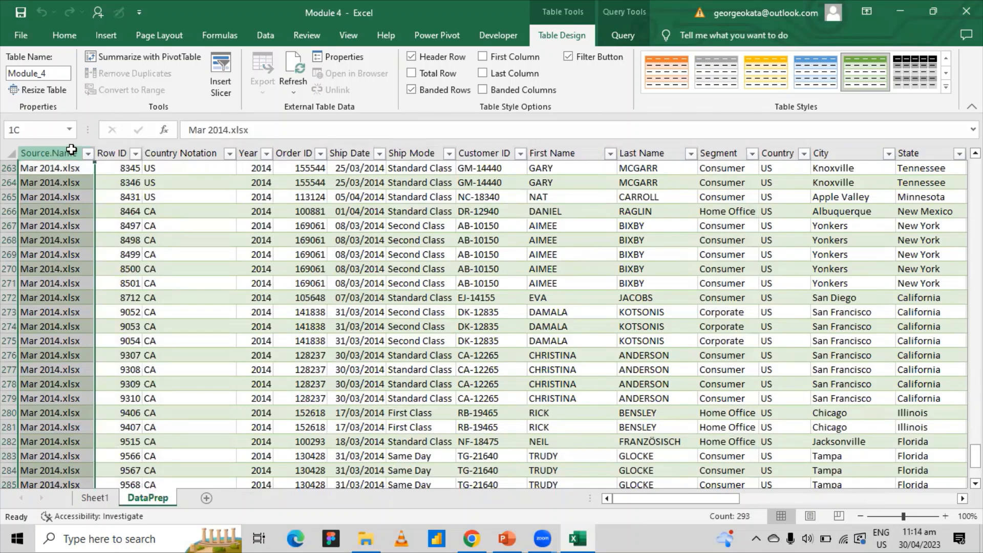
left_click(202, 154)
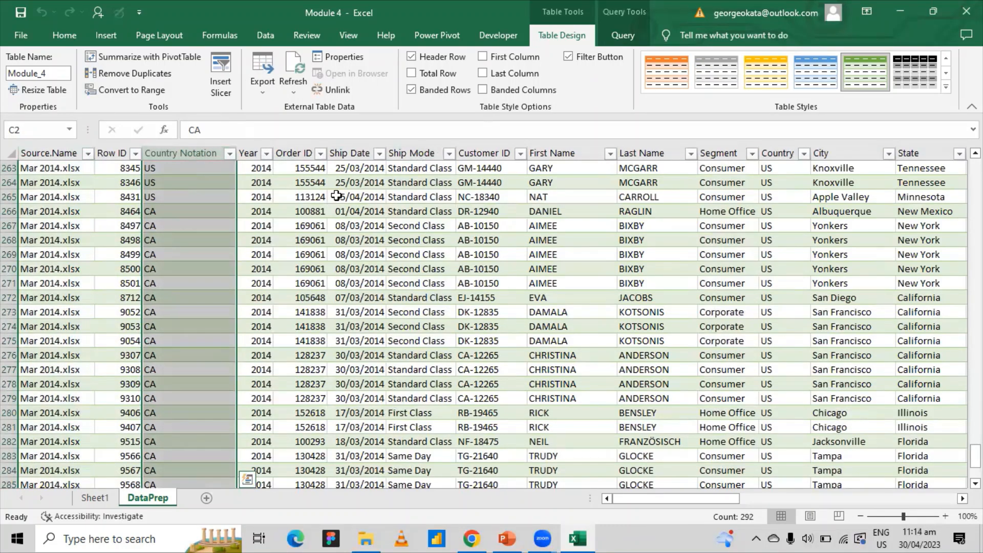
left_click(260, 239)
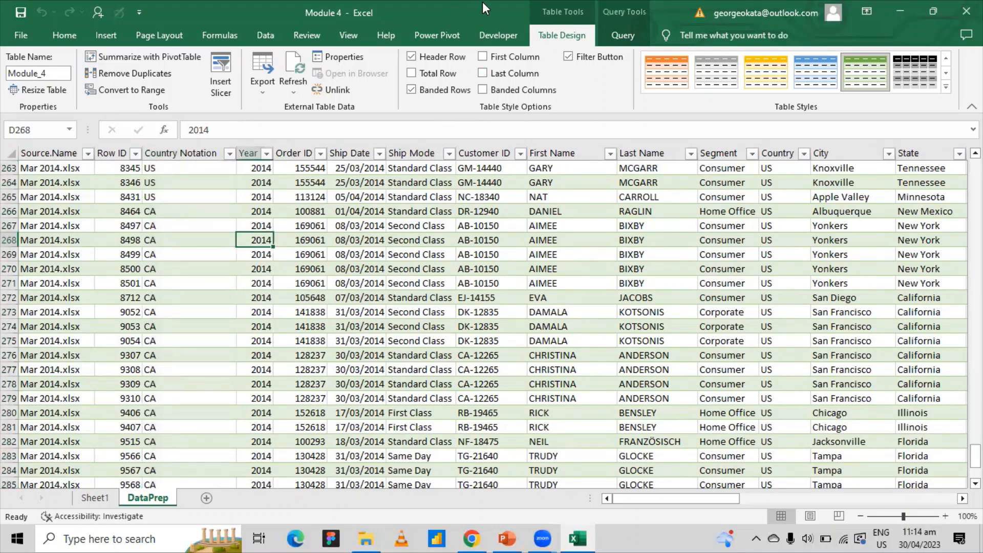
Step: Reopen the Module 4 query for editing and rename its Source.Name column as Date
left_click(623, 35)
left_click(19, 66)
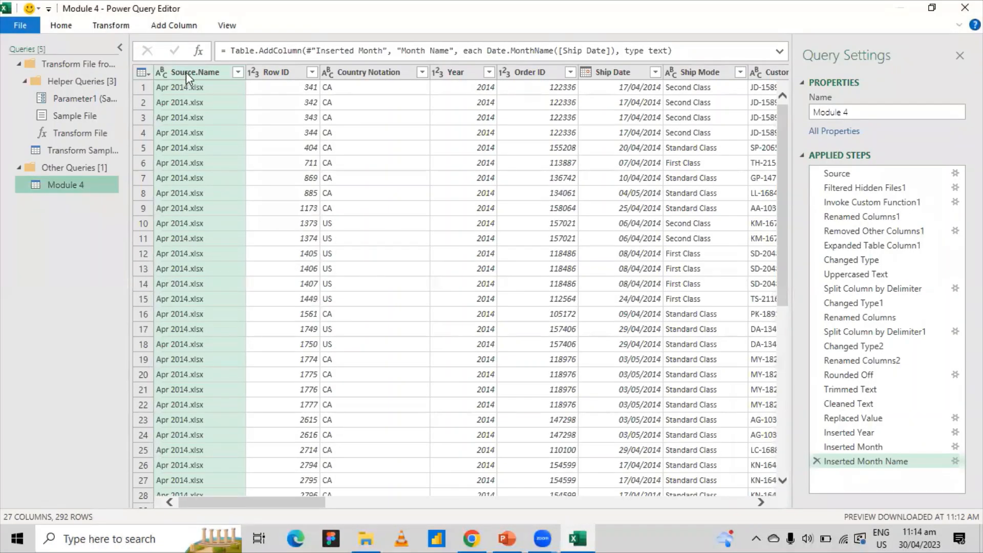
double_click(186, 73)
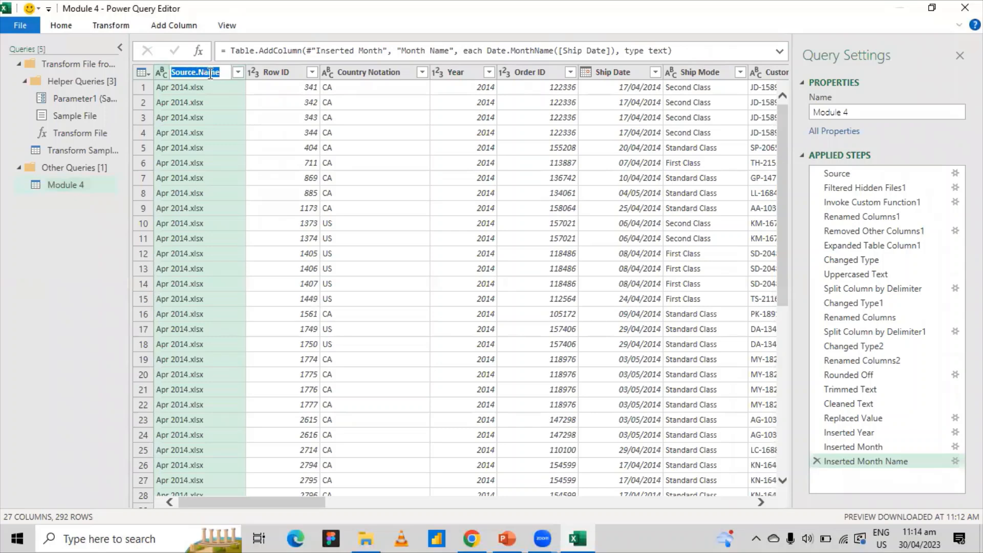
type("DAt")
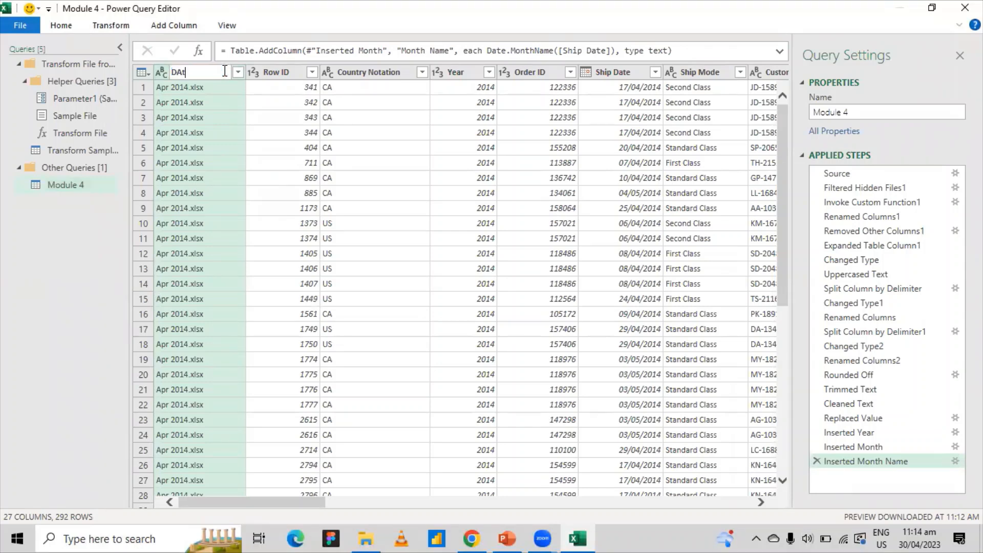
key("BackSpace")
key("BackSpace")
type("ate")
key("Return")
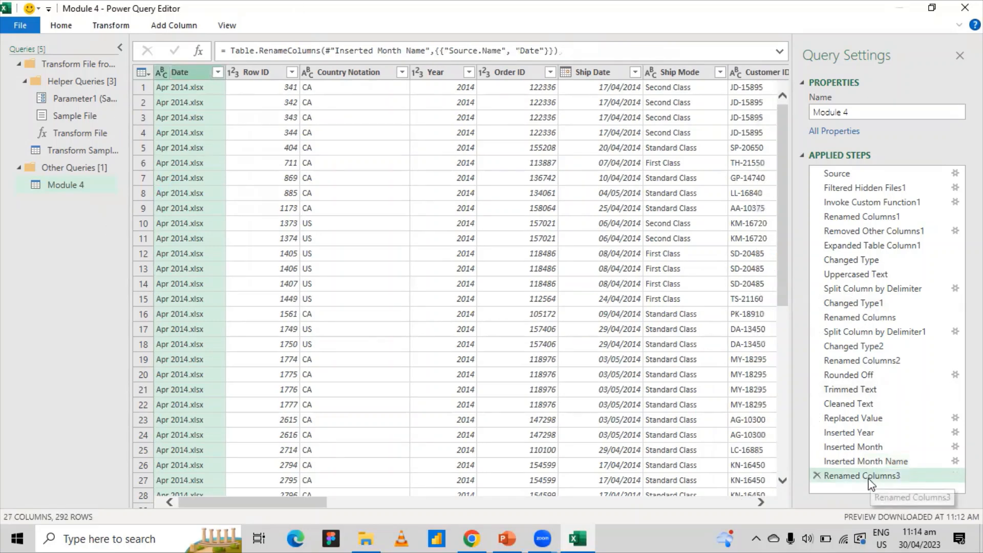
Step: Close and load the edited query back to the DataPrep sheet, and check the table from Date across to Month Name
left_click(20, 29)
left_click(38, 51)
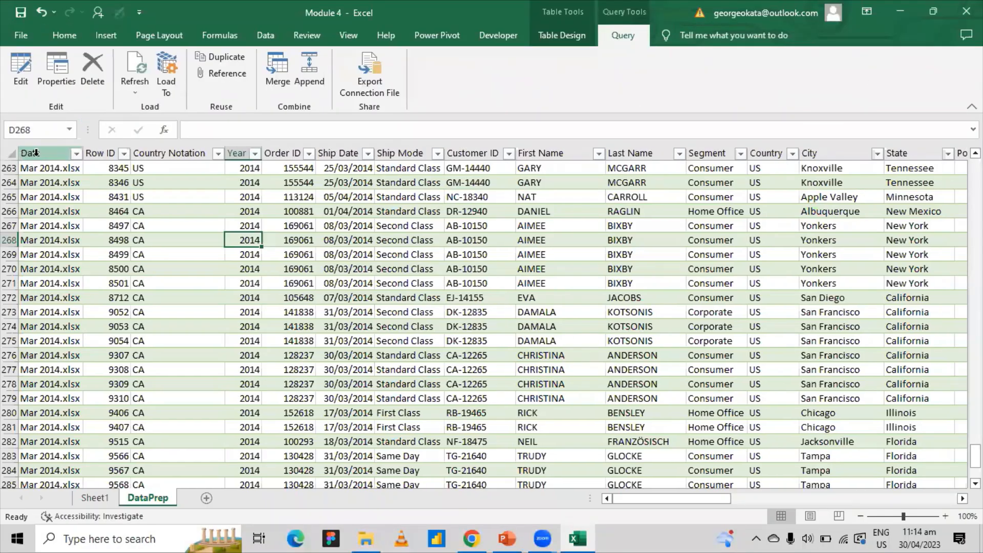
left_click(147, 185)
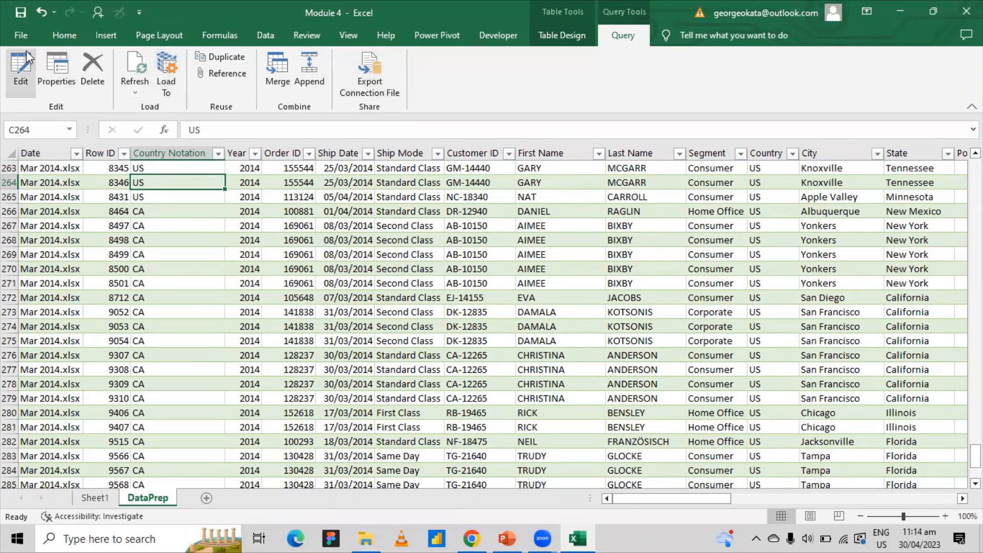
left_click_drag(41, 149, 848, 276)
left_click(847, 275)
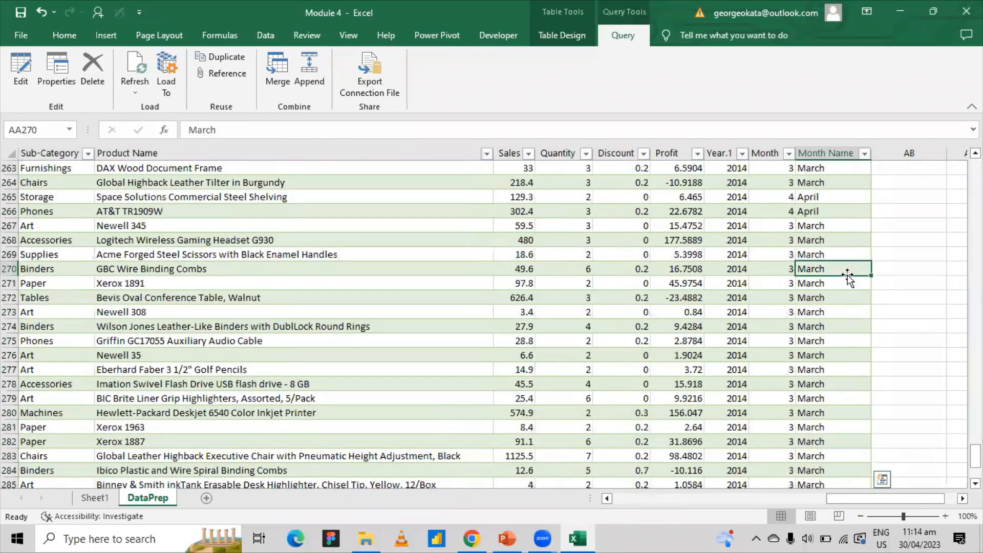
Step: Select the Module_4 table data and create a PivotTable from it on a new worksheet
left_click_drag(819, 149, 25, 144)
scroll(25, 145, "up", 6)
scroll(75, 90, "up", 5)
left_click(105, 37)
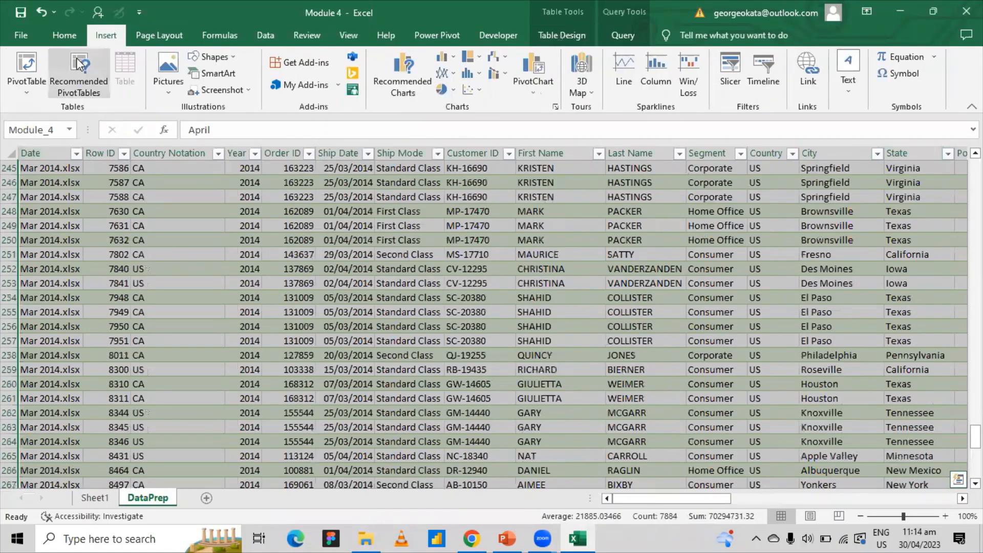
left_click(28, 68)
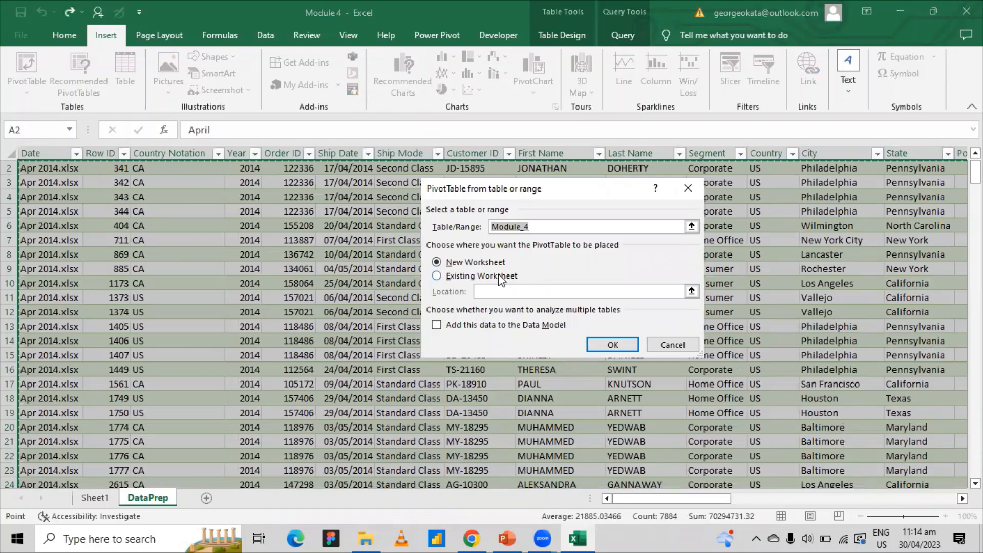
left_click(597, 346)
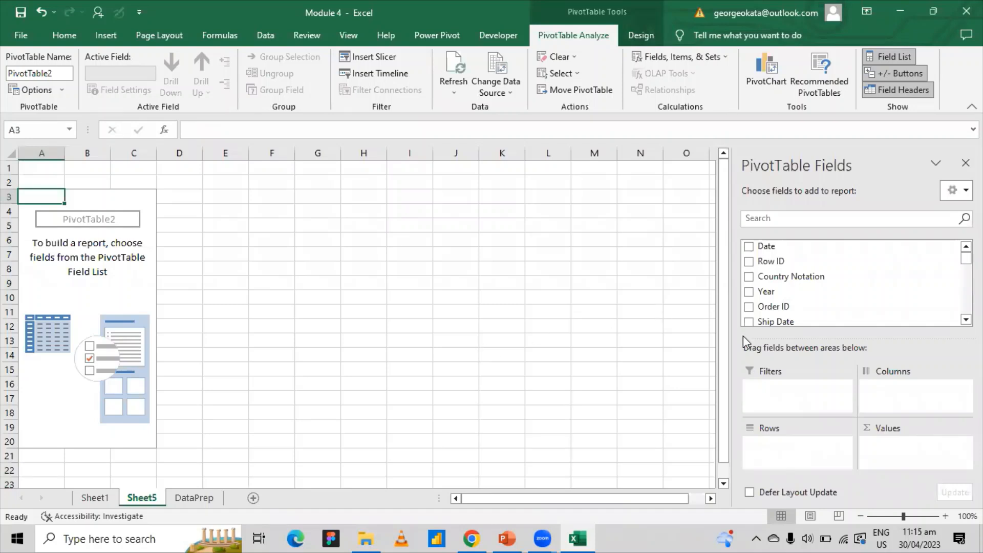
Step: Summarise the PivotTable as a count of Customer ID in the values, with Region as the rows
scroll(797, 282, "down", 3)
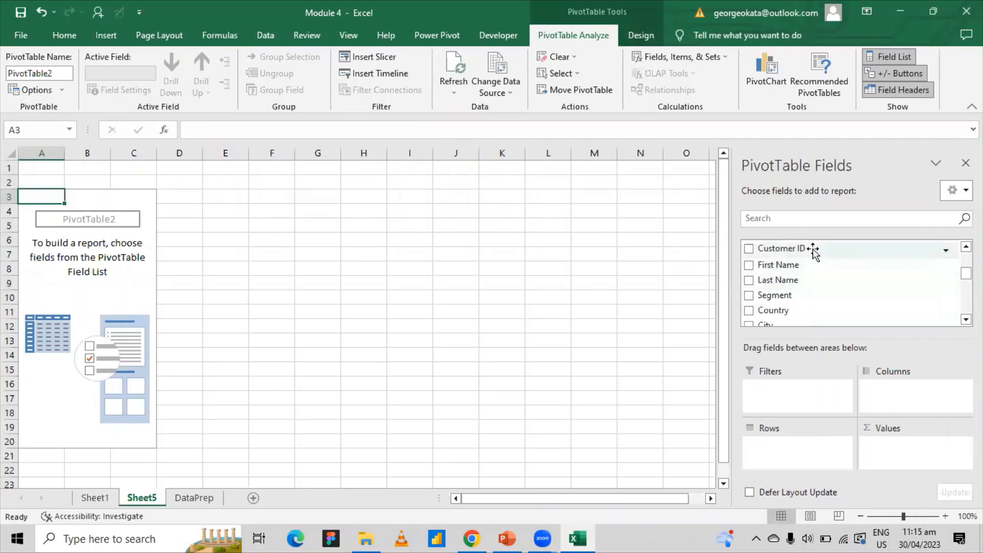
left_click_drag(814, 251, 885, 458)
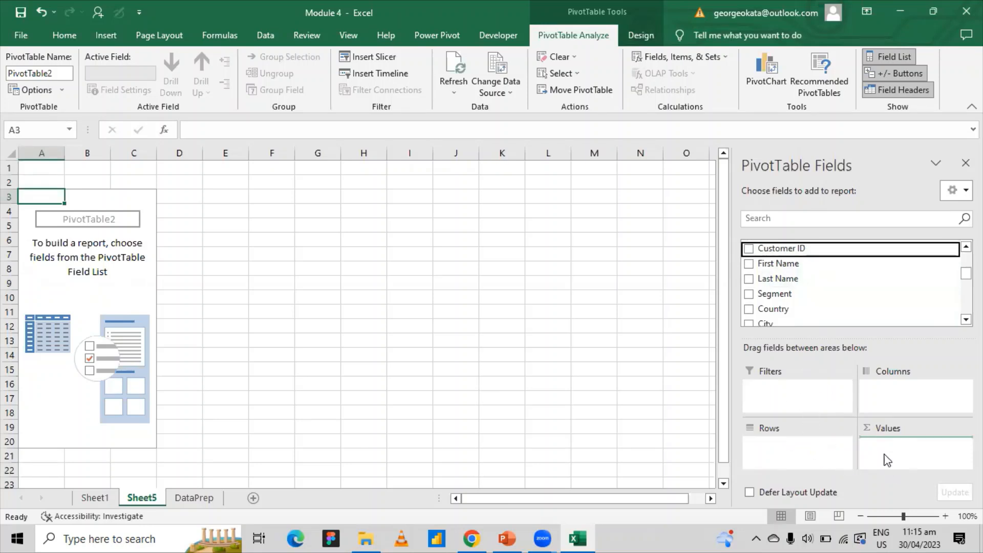
scroll(791, 306, "down", 2)
scroll(791, 306, "up", 1)
scroll(789, 307, "down", 1)
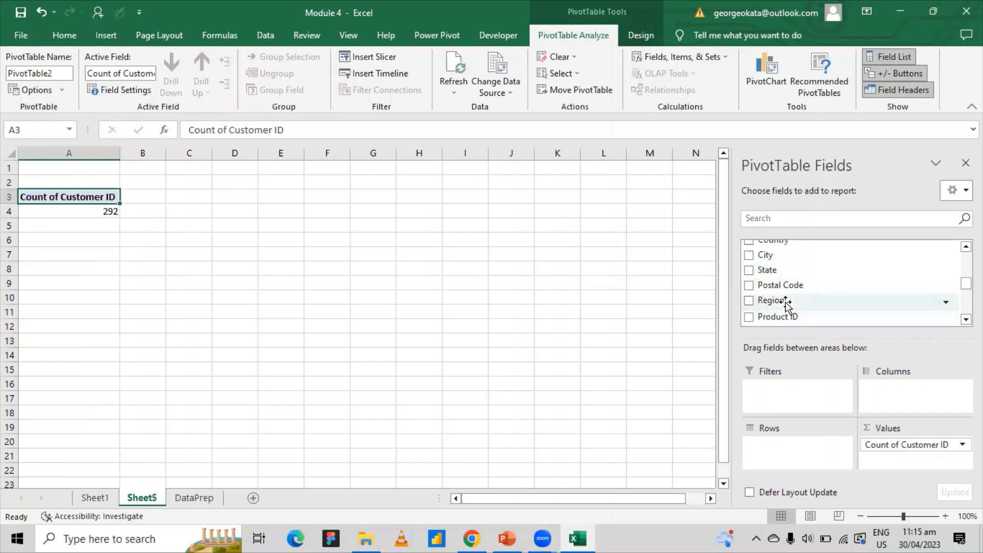
left_click_drag(788, 306, 788, 461)
left_click_drag(486, 297, 439, 326)
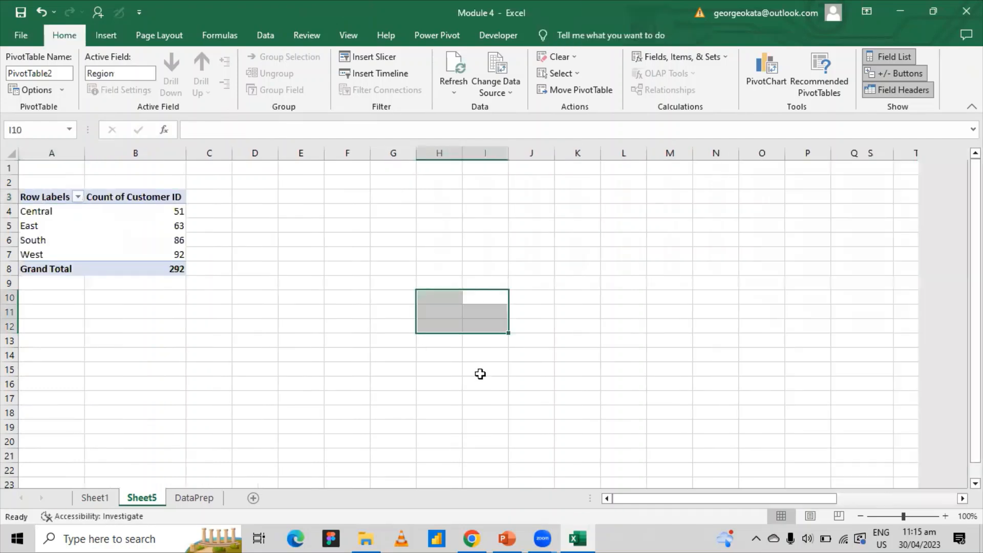
Step: Review the customer count for each region and the grand total in the PivotTable
left_click(46, 213)
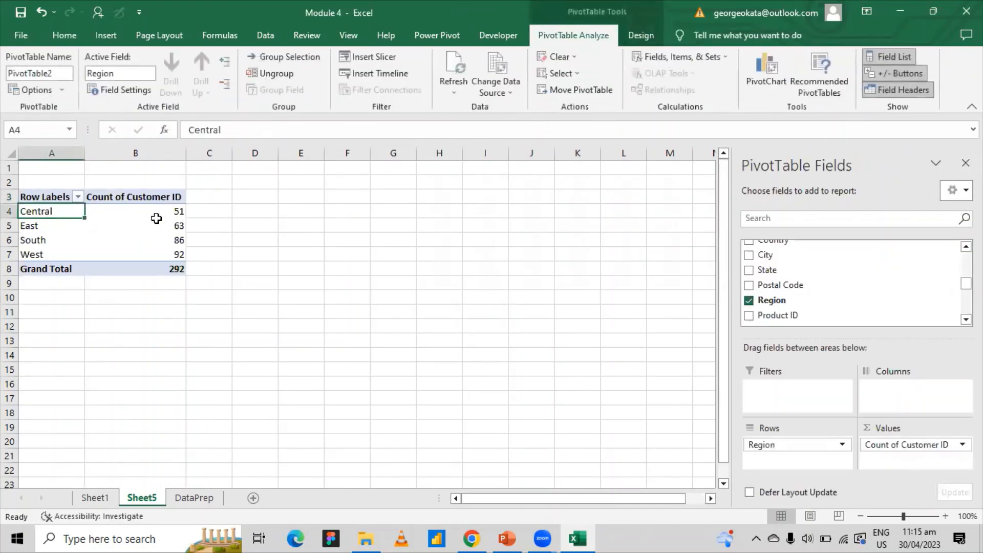
left_click_drag(156, 219, 158, 213)
left_click(53, 228)
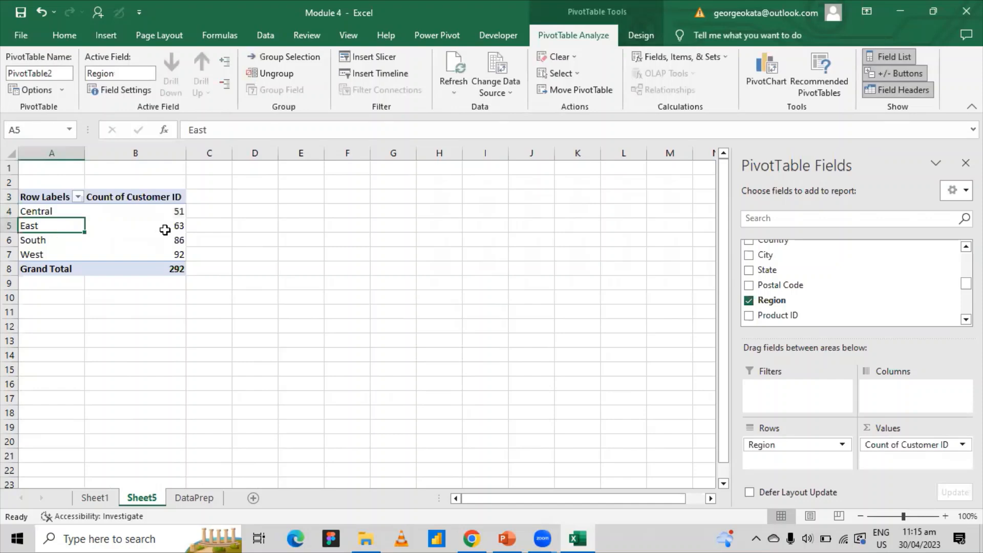
left_click(165, 230)
left_click(175, 279)
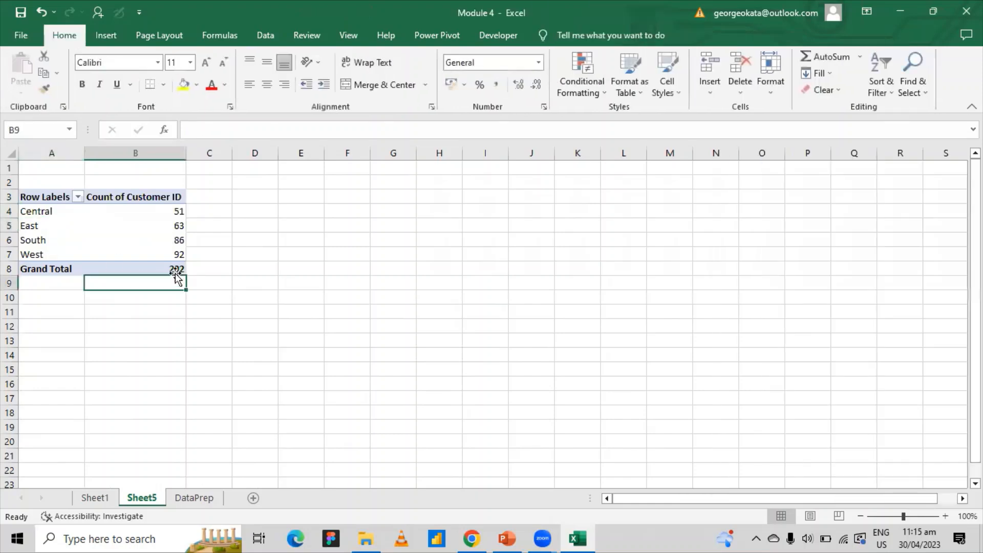
left_click(287, 252)
left_click(112, 236)
Step: Insert a Clustered Column PivotChart of the region counts and place it beside the PivotTable
left_click_drag(32, 216, 140, 251)
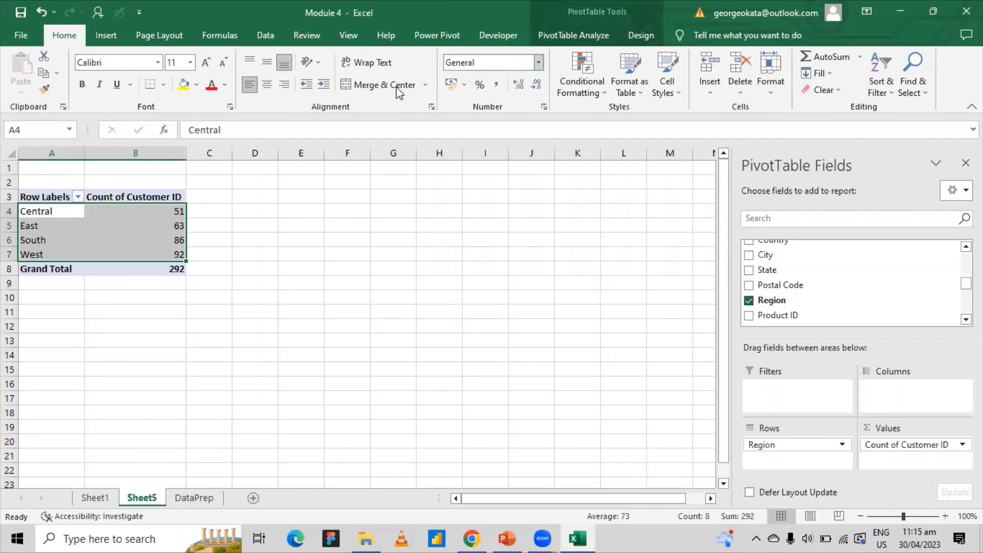
left_click(574, 35)
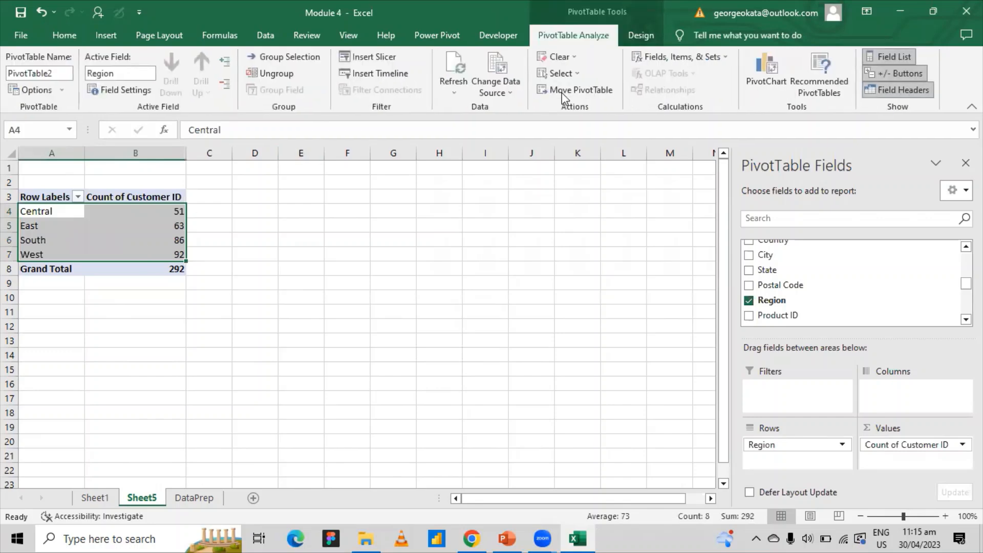
left_click(767, 74)
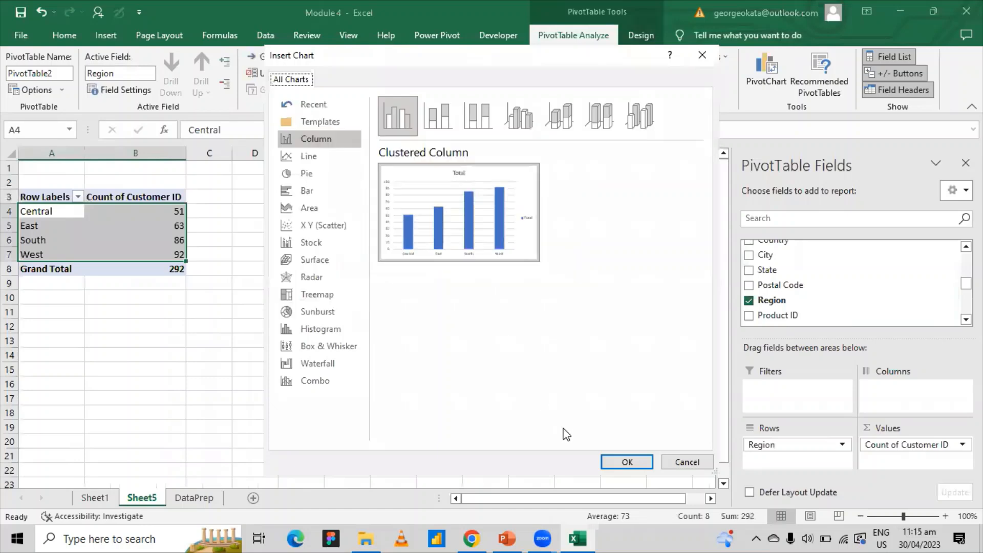
left_click(632, 463)
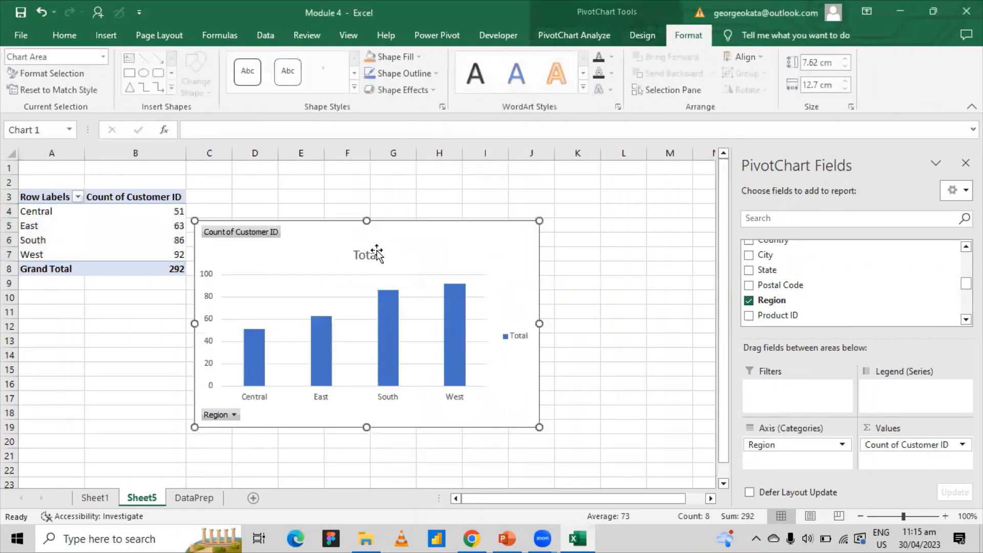
left_click_drag(435, 252, 514, 232)
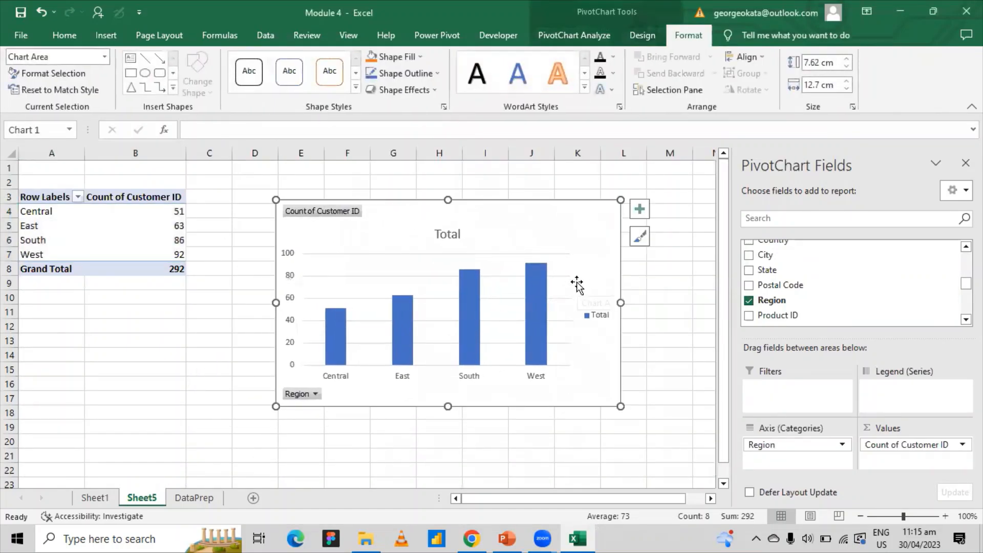
left_click(663, 298)
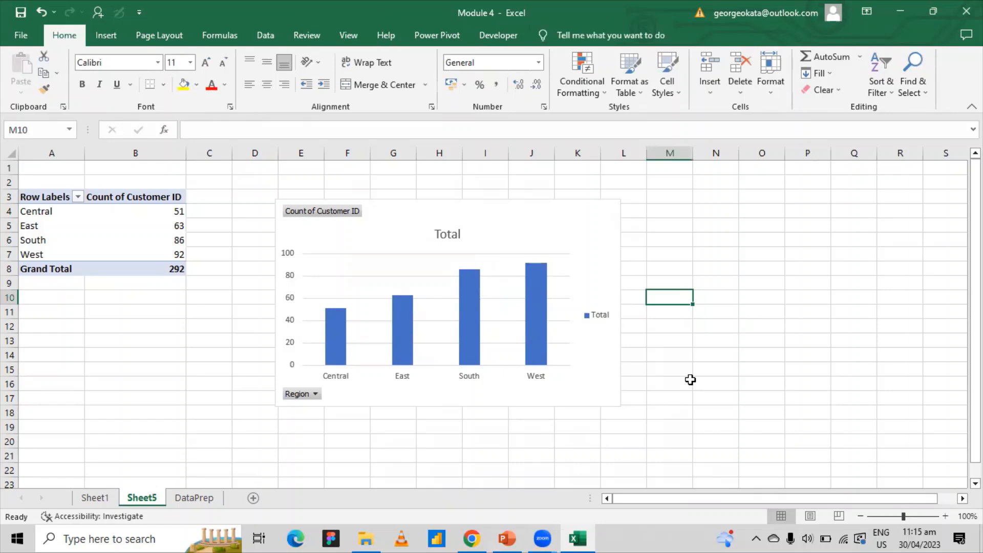
Step: Switch to File Explorer and make a copy of the Mar 2014 workbook in the Module 4 folder
left_click(363, 537)
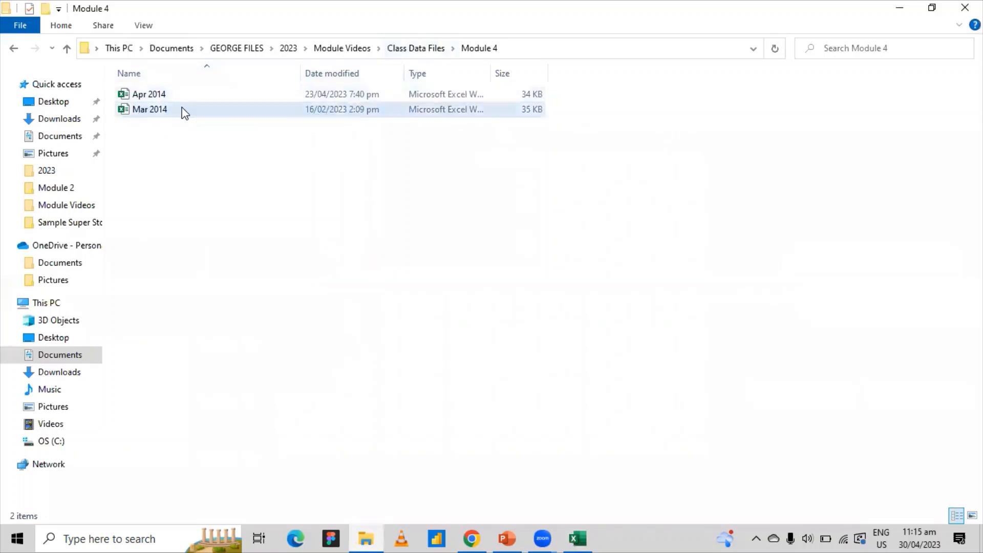
right_click(184, 108)
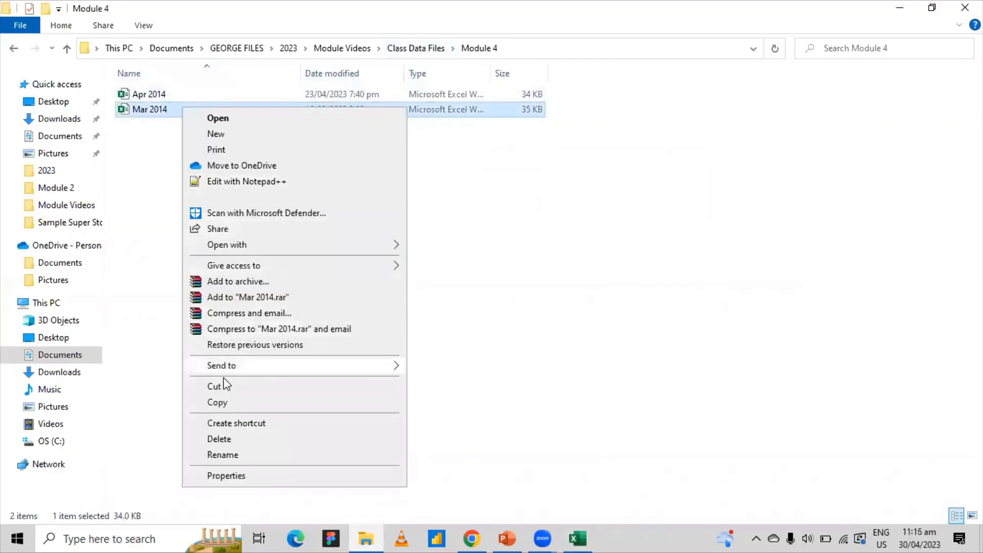
left_click(217, 402)
right_click(157, 189)
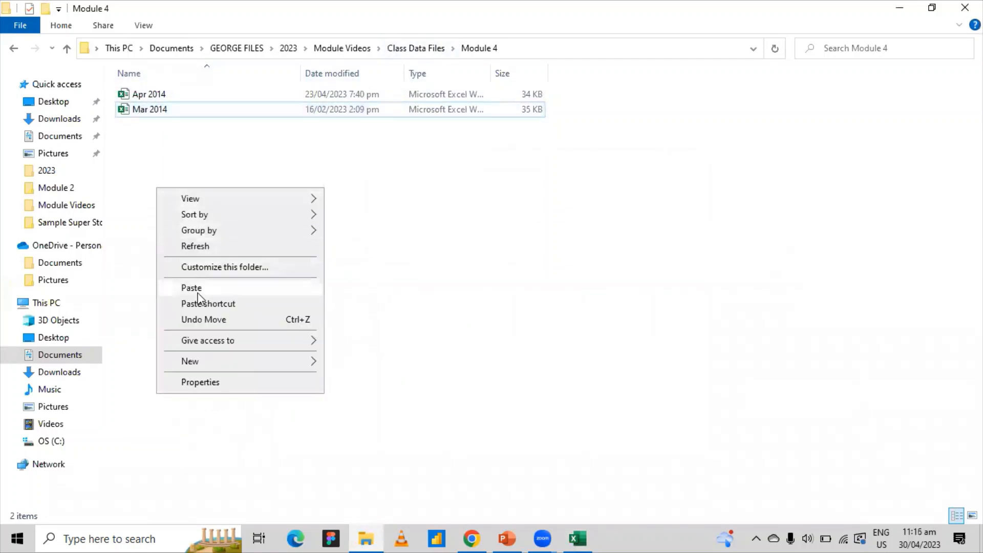
left_click(194, 288)
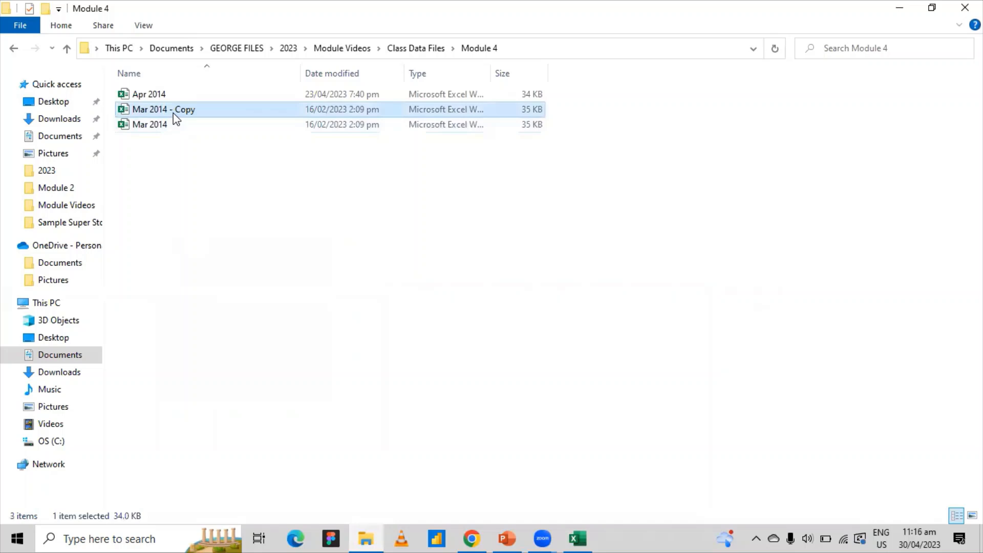
Step: Rename the copied Mar 2014 workbook as June 2015
right_click(174, 110)
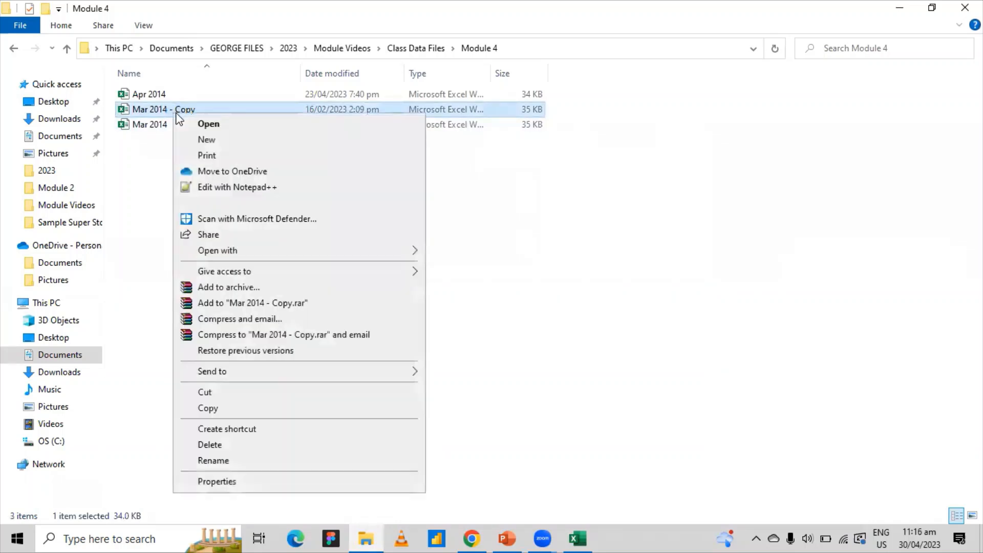
left_click(217, 461)
left_click(208, 105)
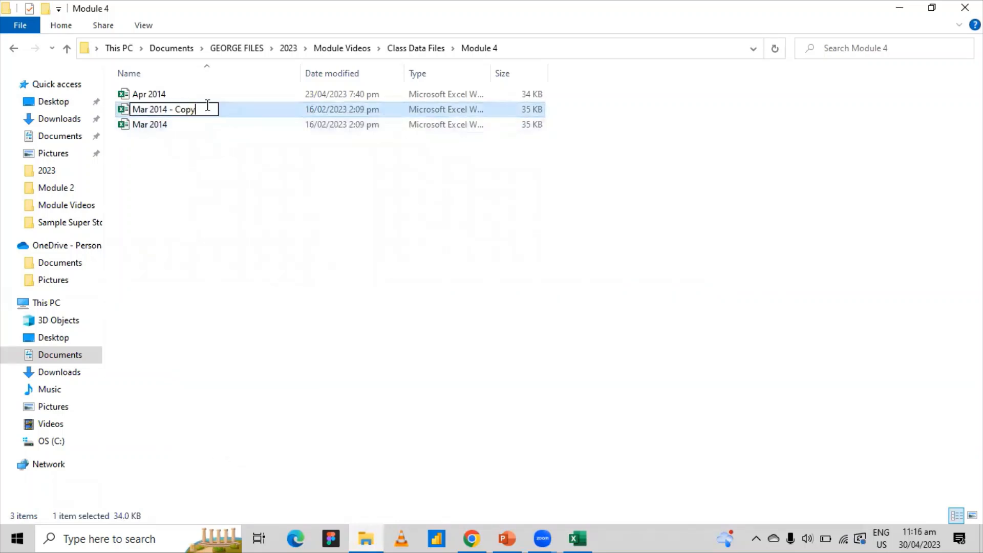
key("BackSpace")
key("BackSpace")
key("BackSpace")
key("BackSpace")
key("BackSpace")
key("BackSpace")
key("BackSpace")
key("BackSpace")
key("BackSpace")
key("BackSpace")
key("BackSpace")
key("BackSpace")
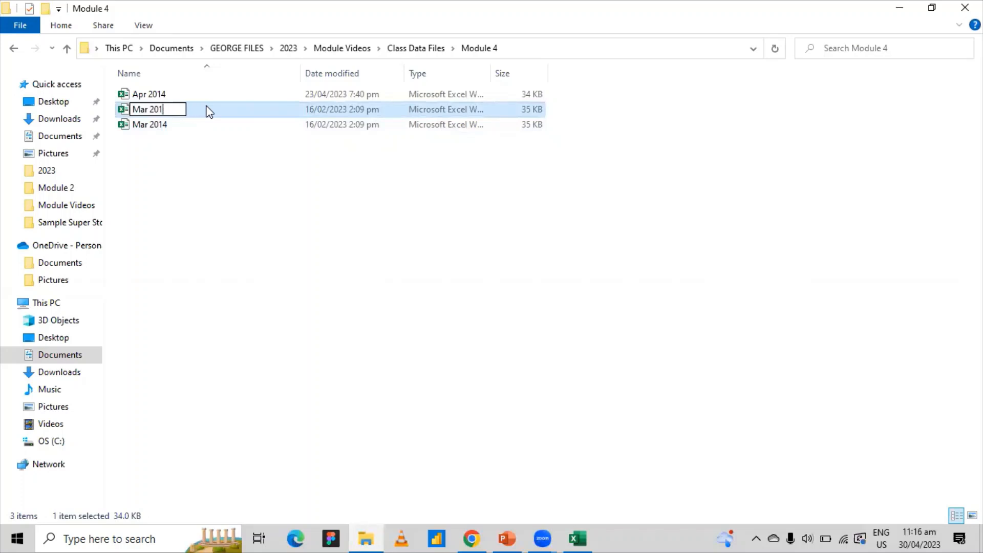
key("BackSpace")
key("BackSpace")
key("BackSpace")
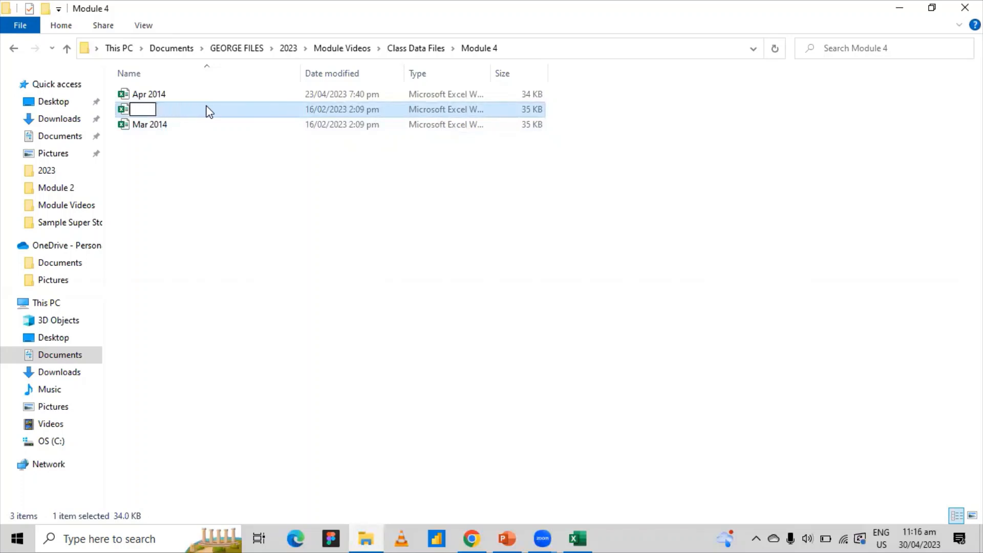
type("June -2015")
key("F11")
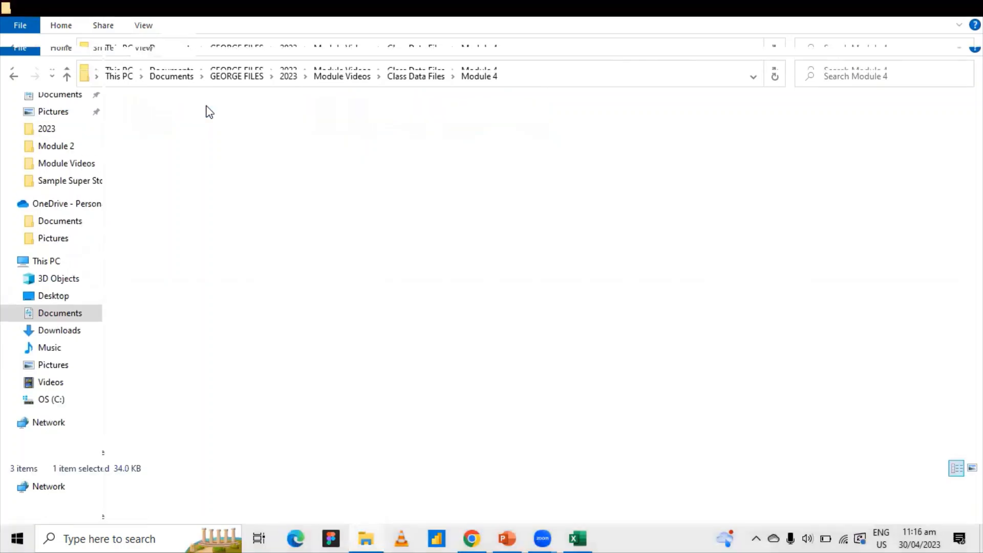
key("BackSpace")
key("BackSpace")
key("BackSpace")
key("BackSpace")
key("BackSpace")
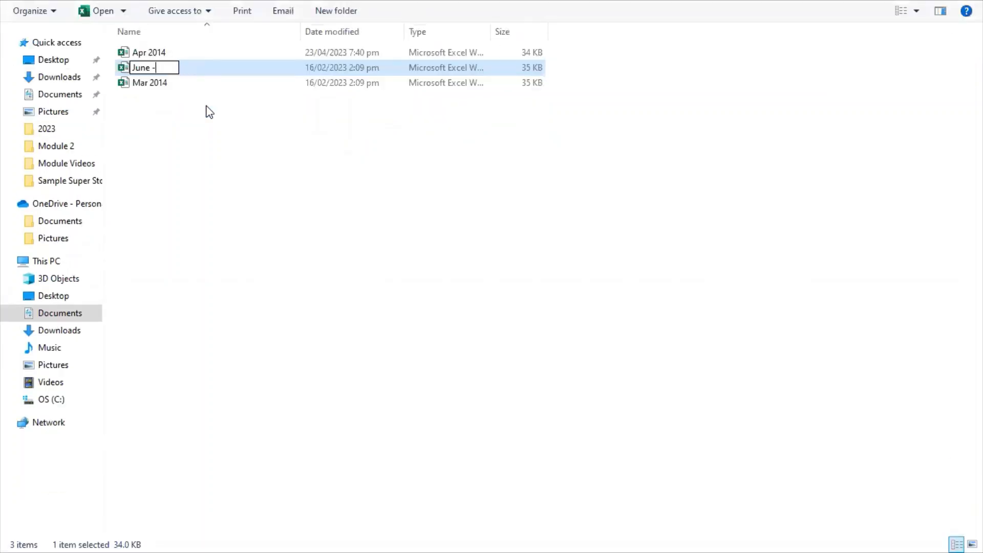
type("2015")
left_click(211, 116)
Step: Open the June 2015 workbook and widen its Ship Date column to fit the dates
double_click(148, 67)
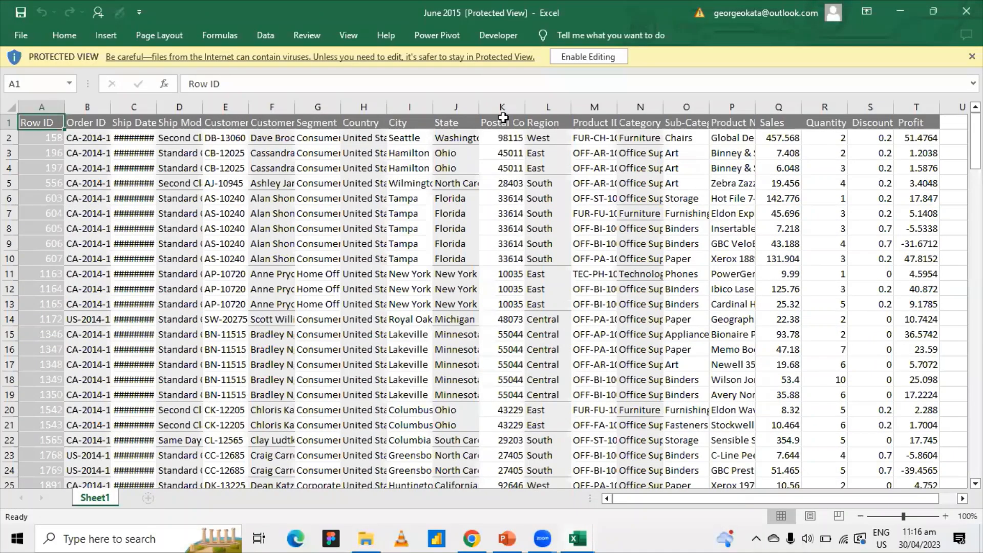
left_click_drag(634, 500, 631, 501)
double_click(156, 106)
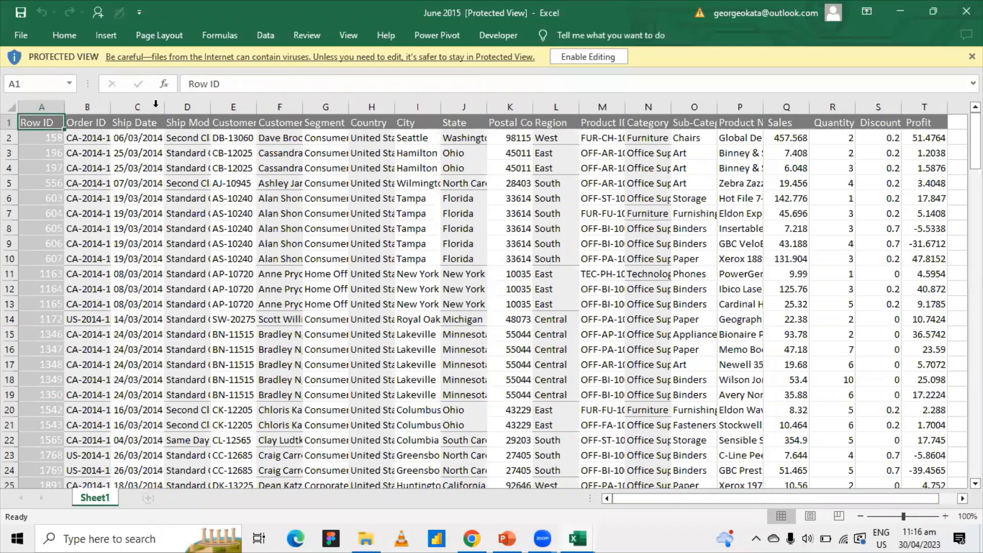
Step: Enable editing in the June 2015 workbook and set the first Ship Date, in cell C2, to 06/03/2015
left_click(152, 138)
left_click(256, 82)
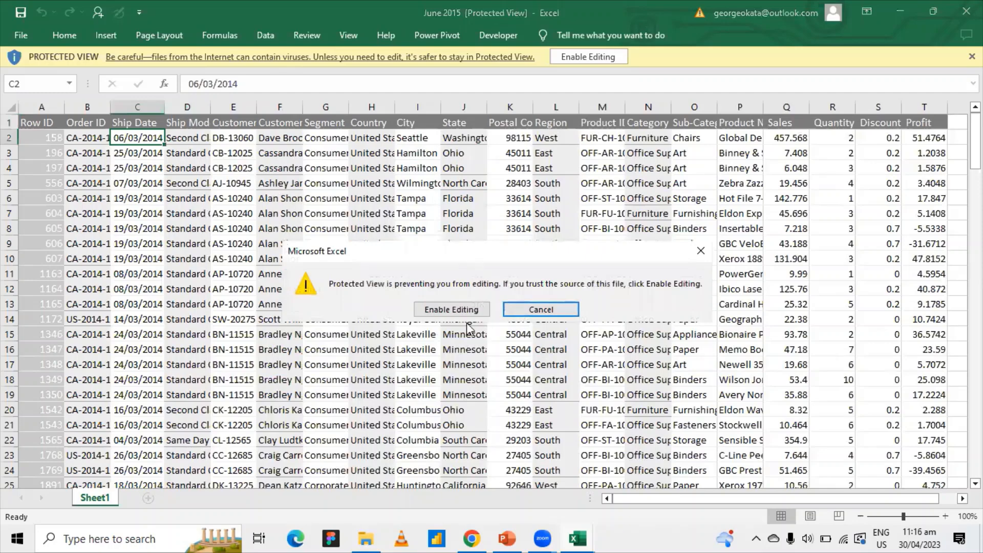
left_click(452, 310)
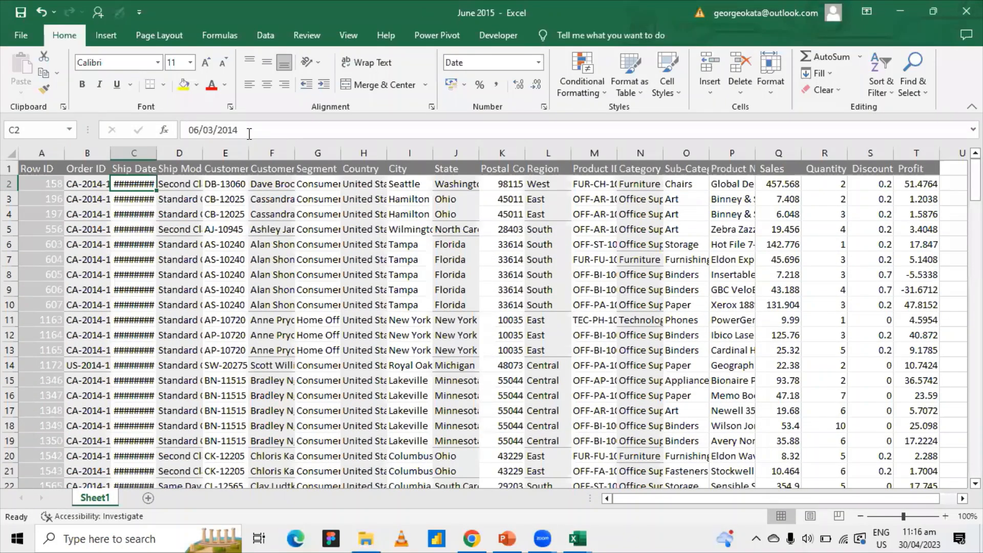
left_click(269, 211)
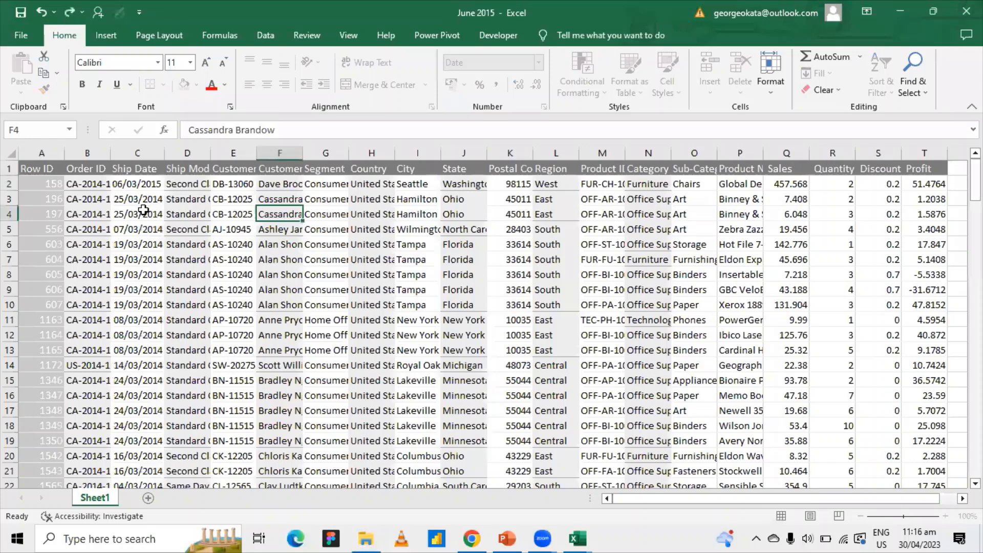
Step: Fill the Ship Date column from C2 down through row 158 with consecutive daily dates
left_click(143, 182)
left_click_drag(164, 192, 162, 435)
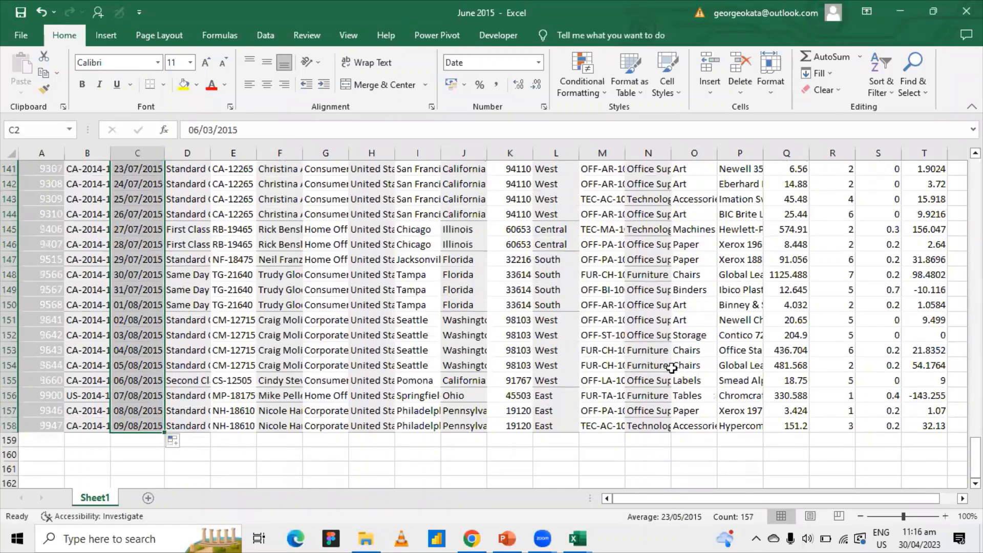
scroll(673, 367, "up", 16)
scroll(673, 367, "up", 20)
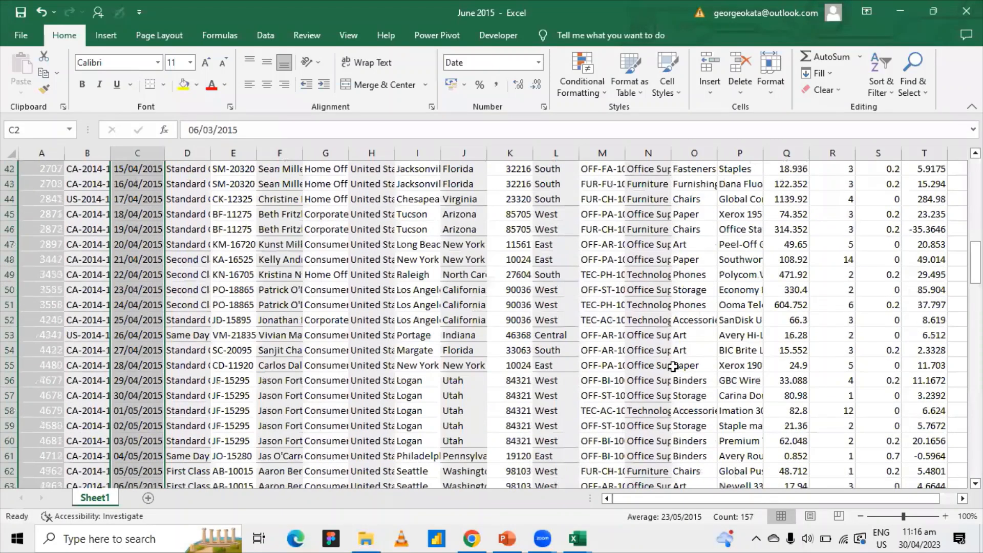
left_click_drag(641, 501, 487, 467)
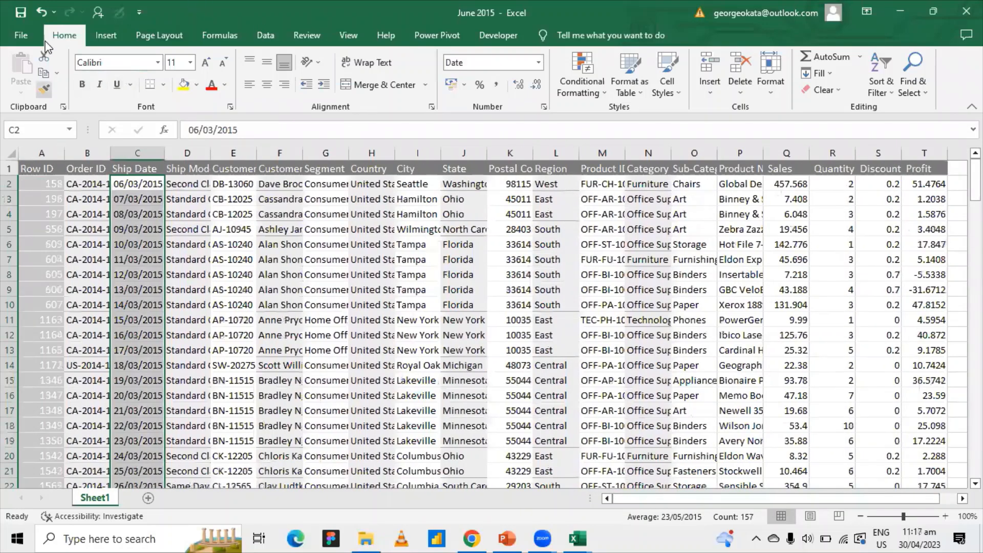
Step: Save and close the June 2015 workbook, and show the DataPrep sheet of the Module 4 workbook
left_click(21, 13)
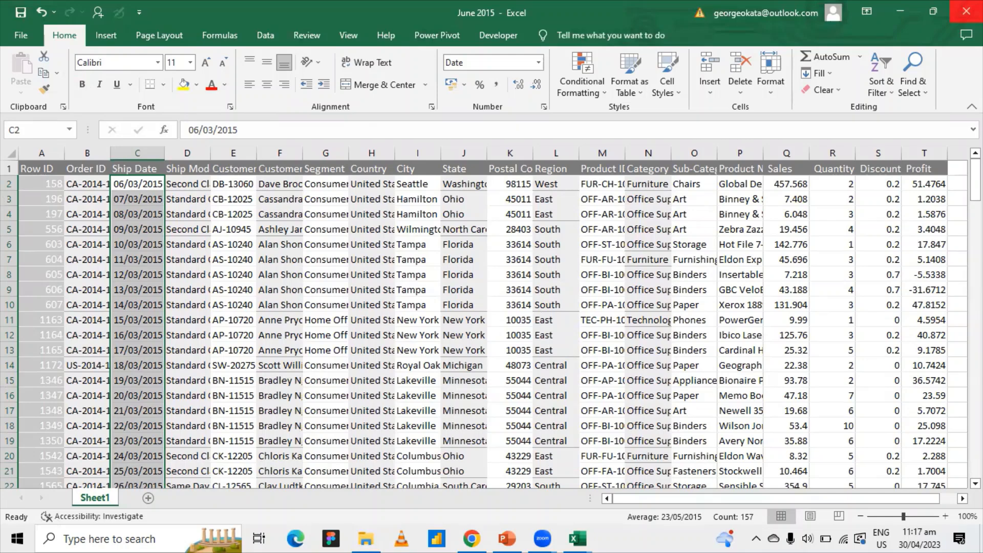
left_click(967, 11)
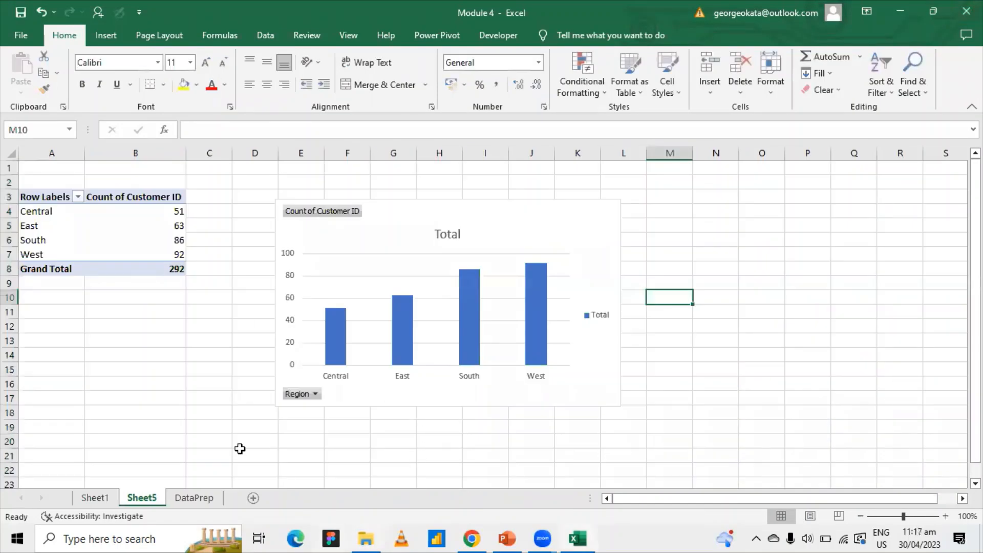
left_click(96, 499)
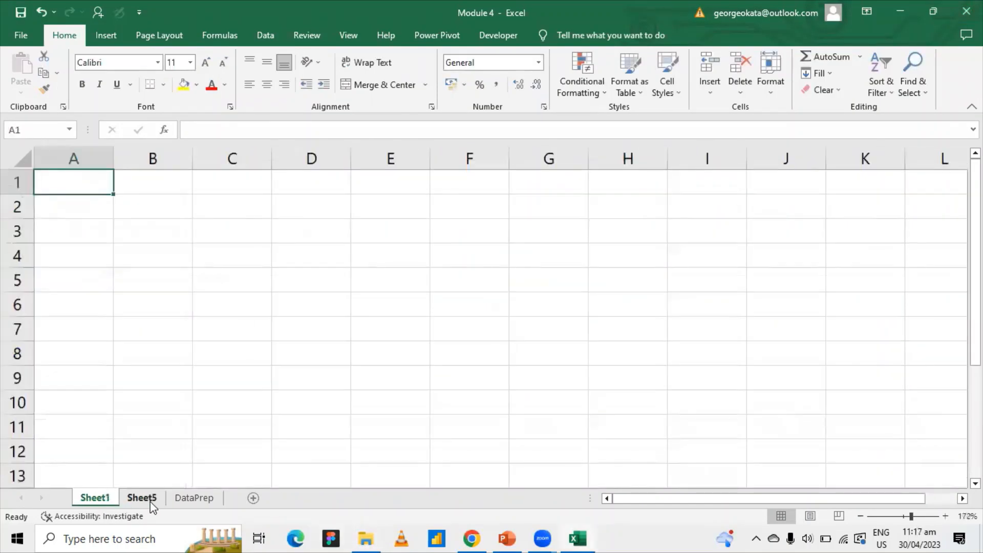
left_click(197, 504)
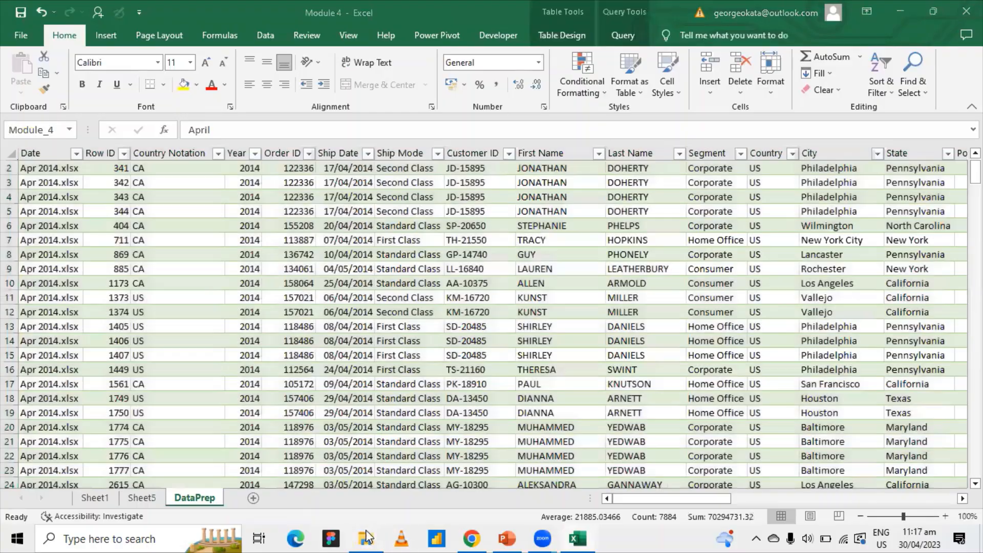
Step: Switch to File Explorer to check the source workbooks in the Module 4 folder, and return to Excel
left_click(366, 538)
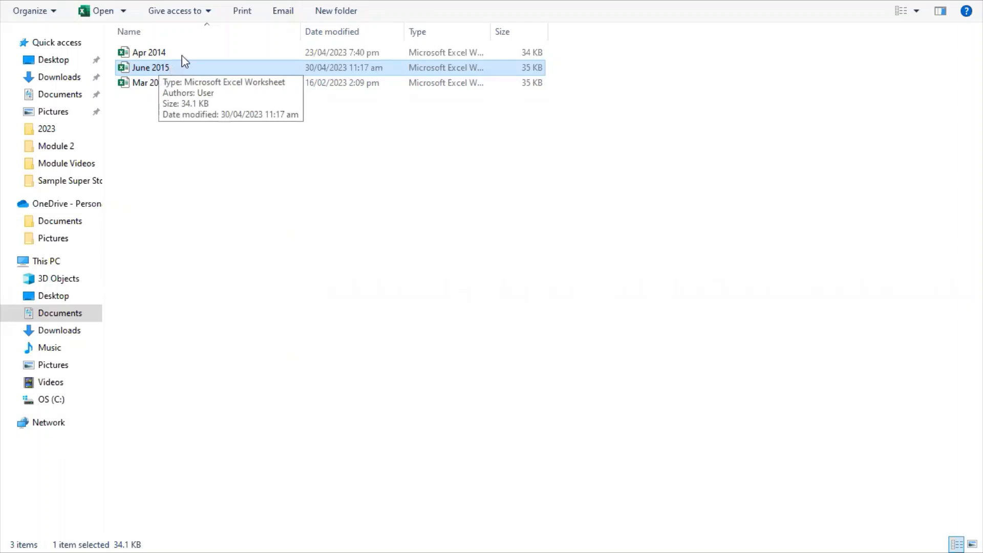
mouse_move(896, 5)
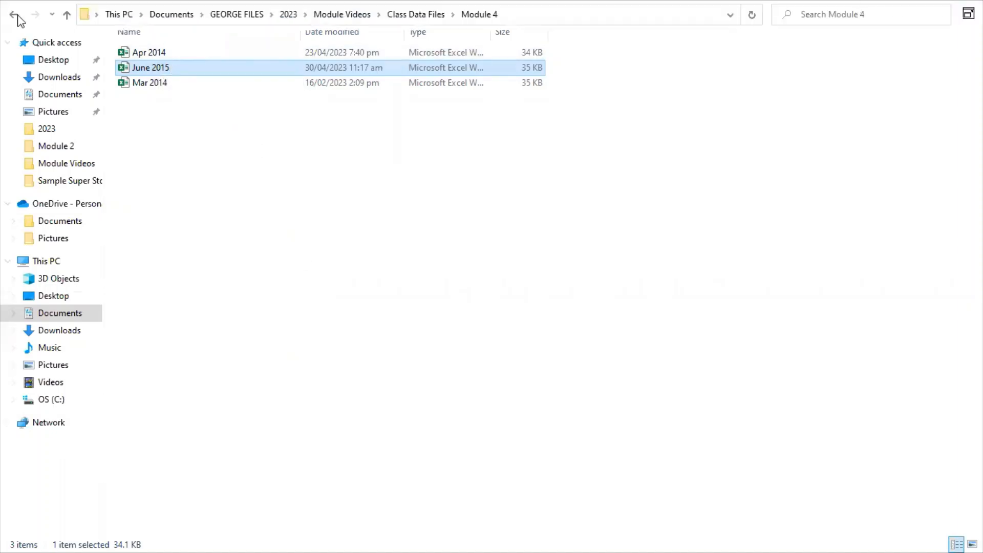
left_click(222, 229)
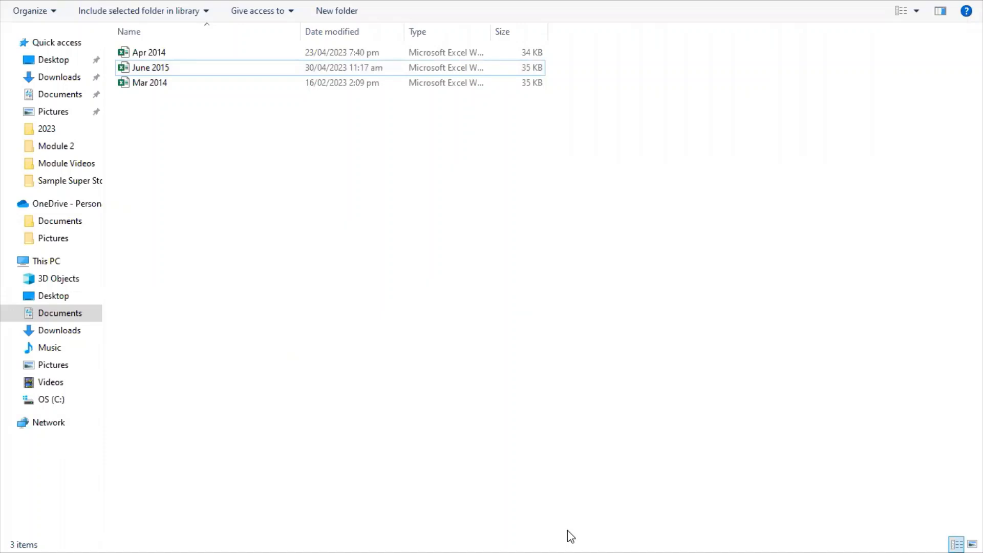
left_click(973, 544)
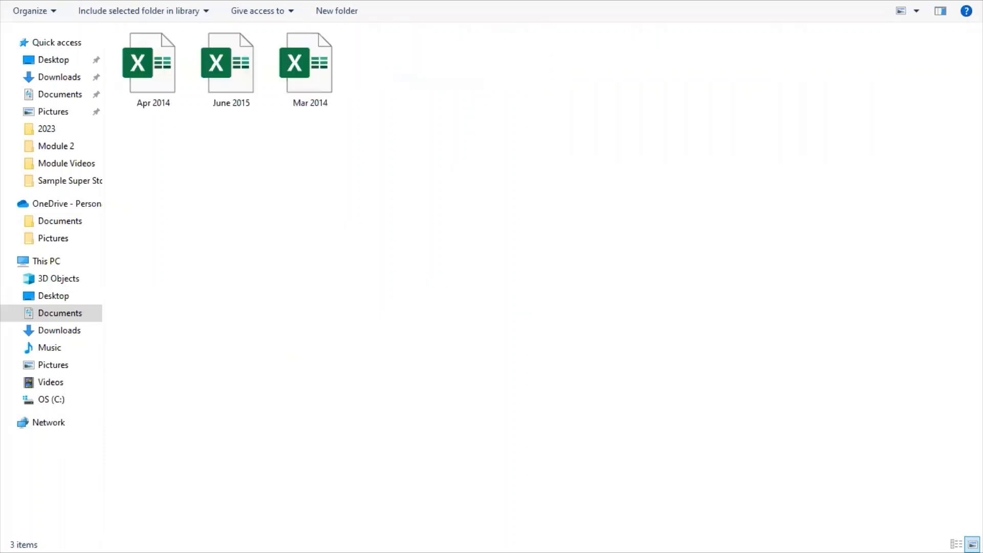
left_click(957, 544)
mouse_move(651, 6)
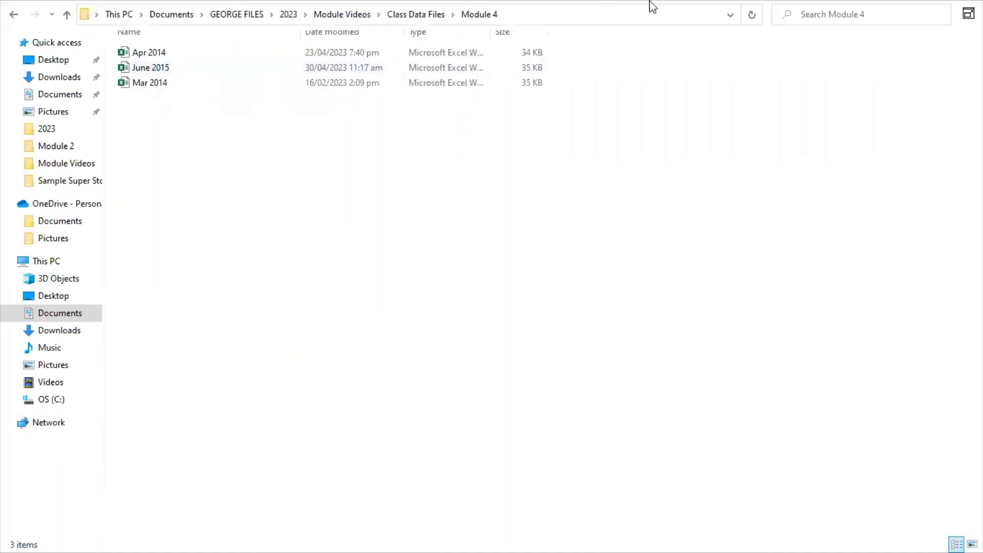
left_click(969, 14)
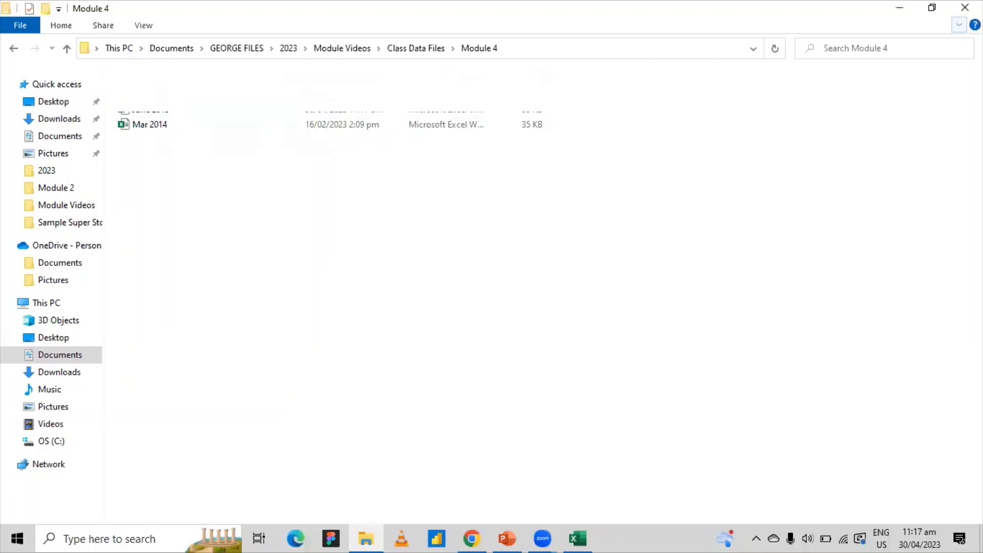
left_click(899, 9)
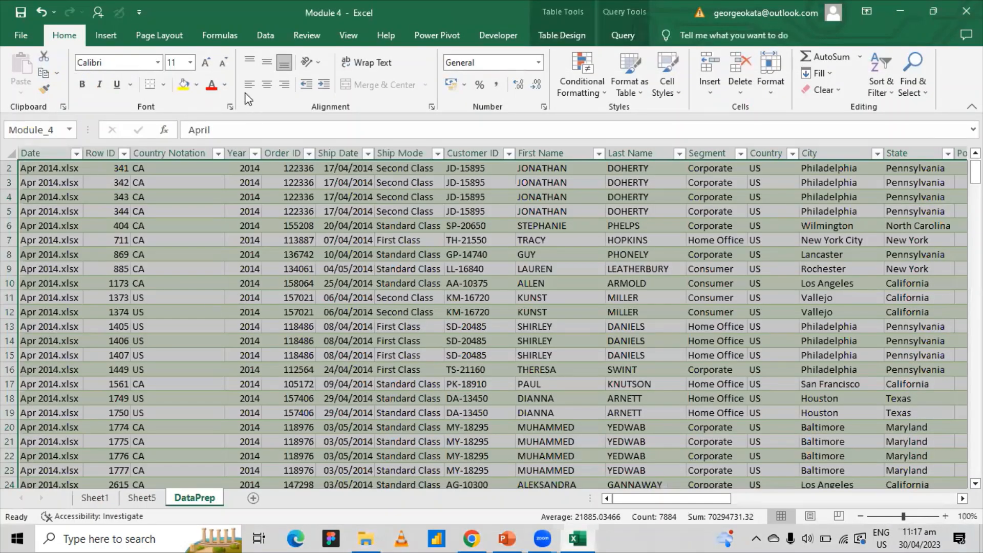
Step: Refresh all data connections to load the June 2015 file into the DataPrep table
left_click(264, 35)
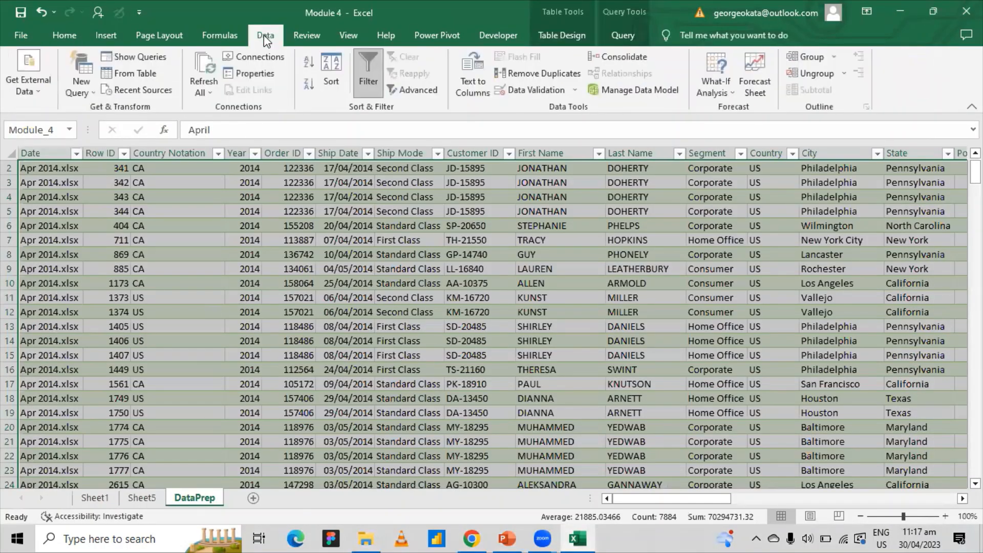
left_click(201, 67)
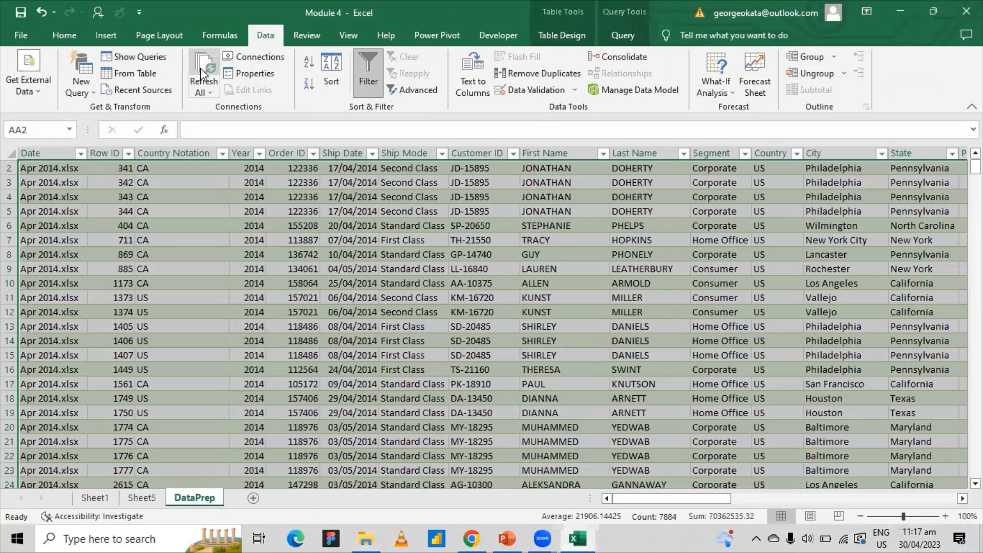
scroll(119, 295, "down", 20)
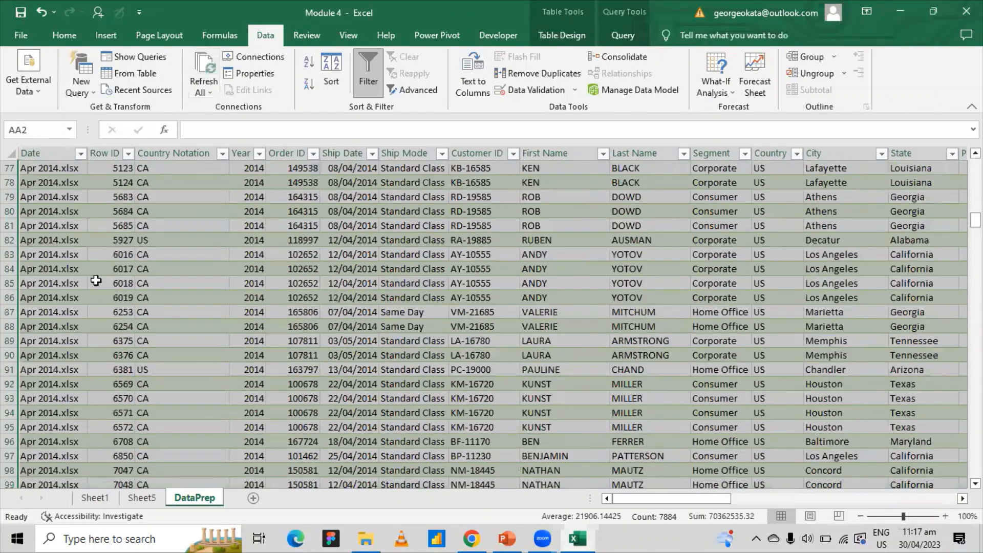
left_click_drag(113, 241, 114, 255)
Step: Filter the DataPrep table's Date column to only the June 2015.xlsx rows
left_click(80, 153)
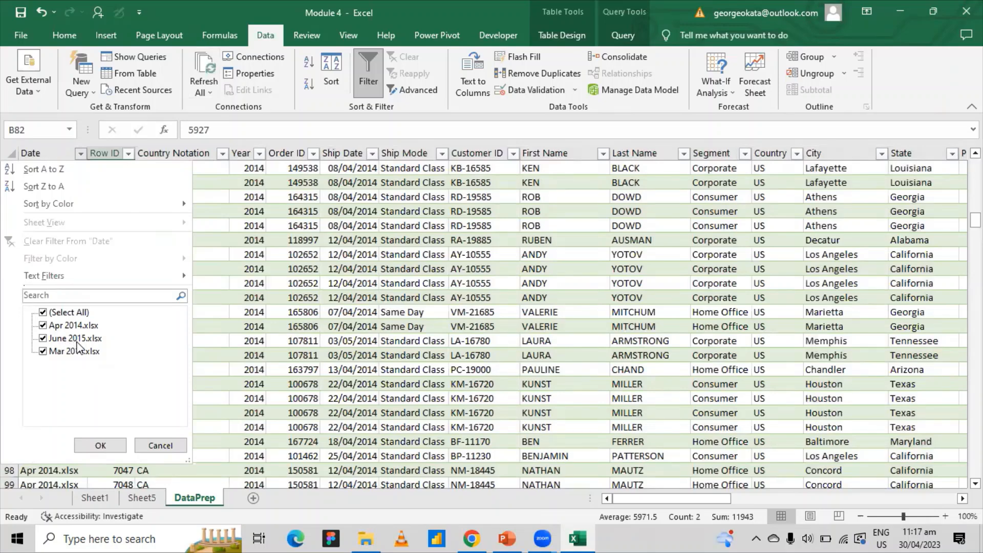
left_click(43, 312)
left_click(43, 338)
left_click(98, 445)
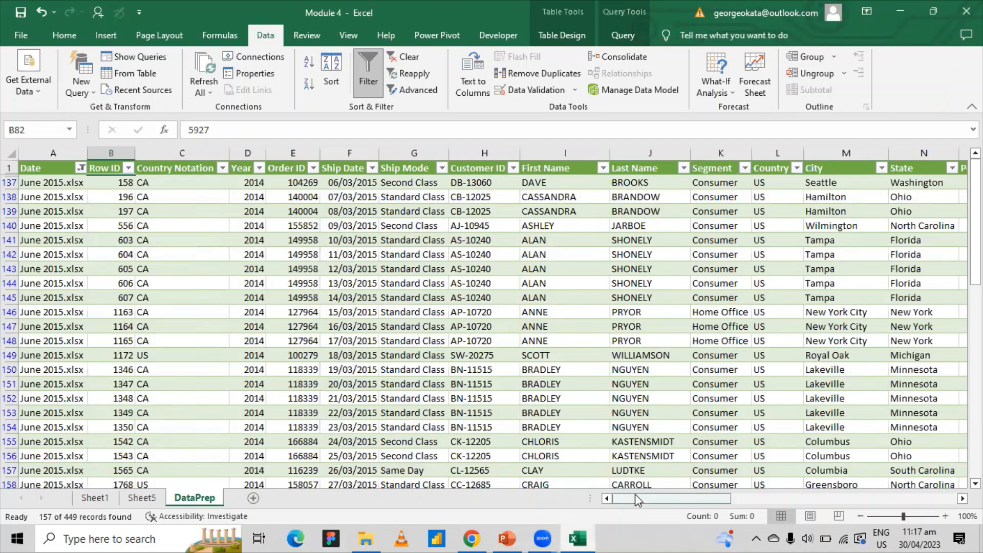
left_click_drag(635, 494, 529, 483)
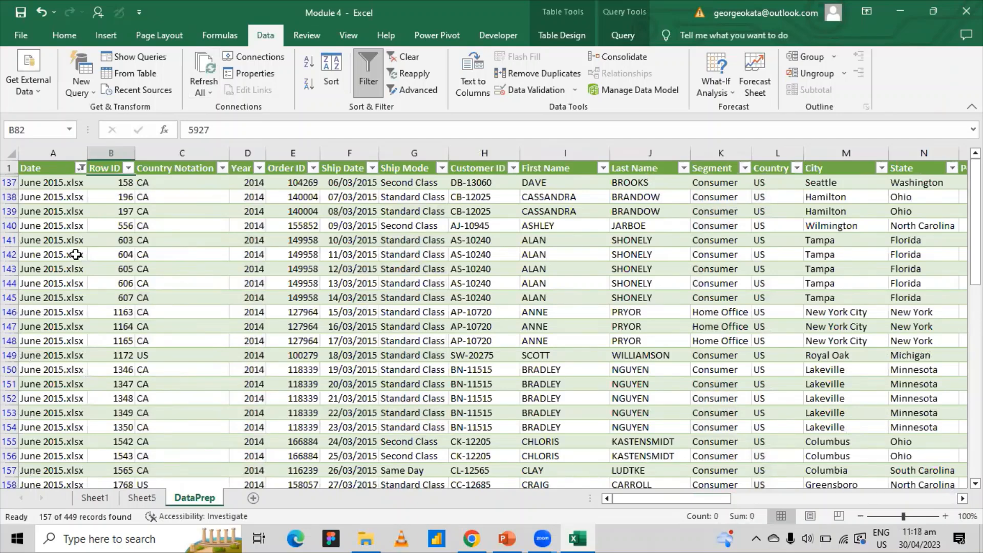
Step: Include Apr 2014.xlsx and Mar 2014.xlsx in the Date column filter again so that all source files are shown
left_click(81, 169)
left_click(43, 339)
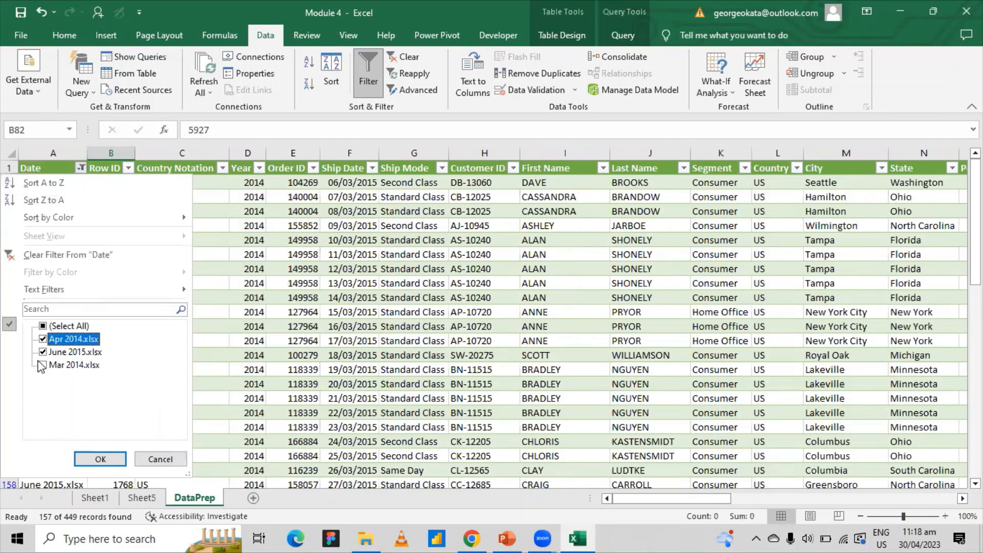
left_click(43, 364)
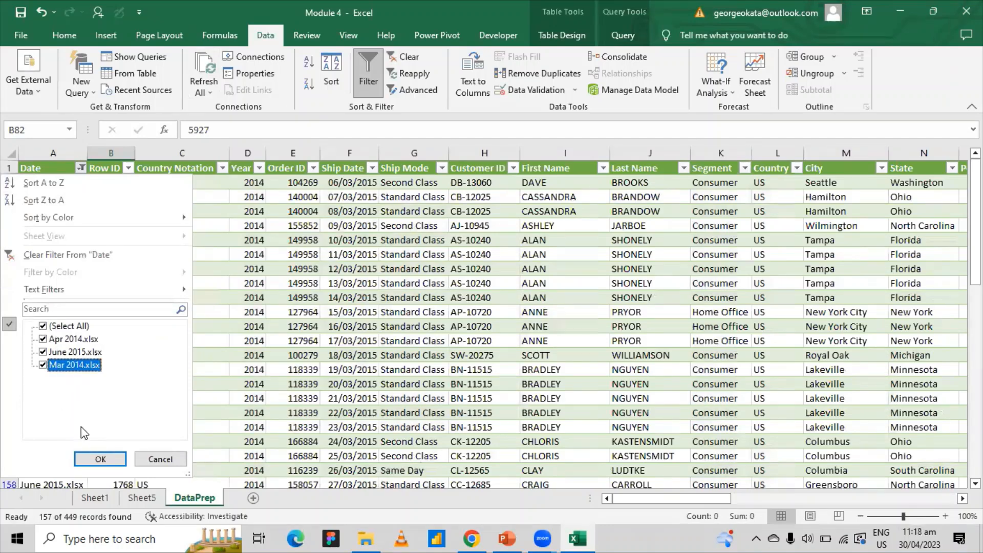
left_click(94, 459)
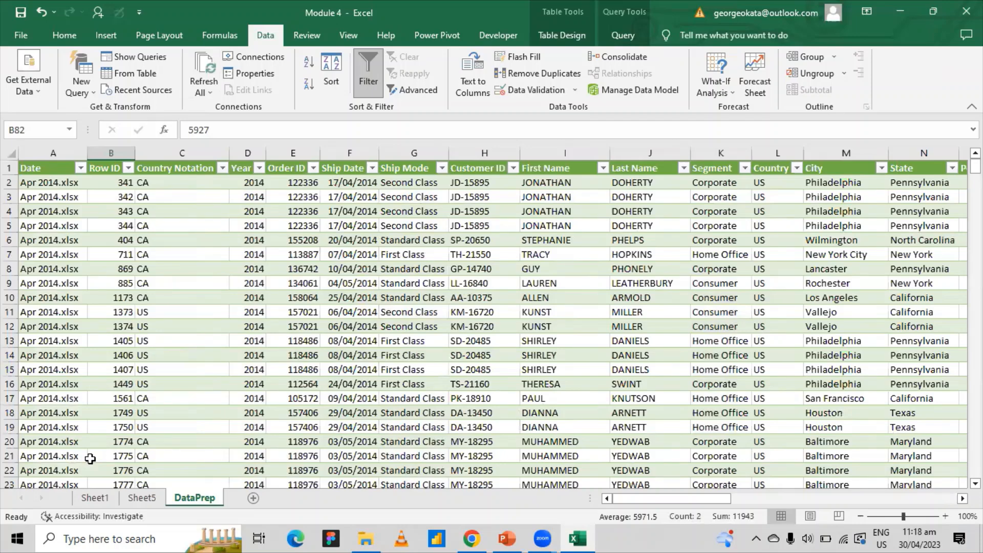
Step: Examine the extent of the refreshed DataPrep table and the source files listed in its Date column filter
left_click(60, 186)
key("ctrl+Down")
key("ctrl+Down")
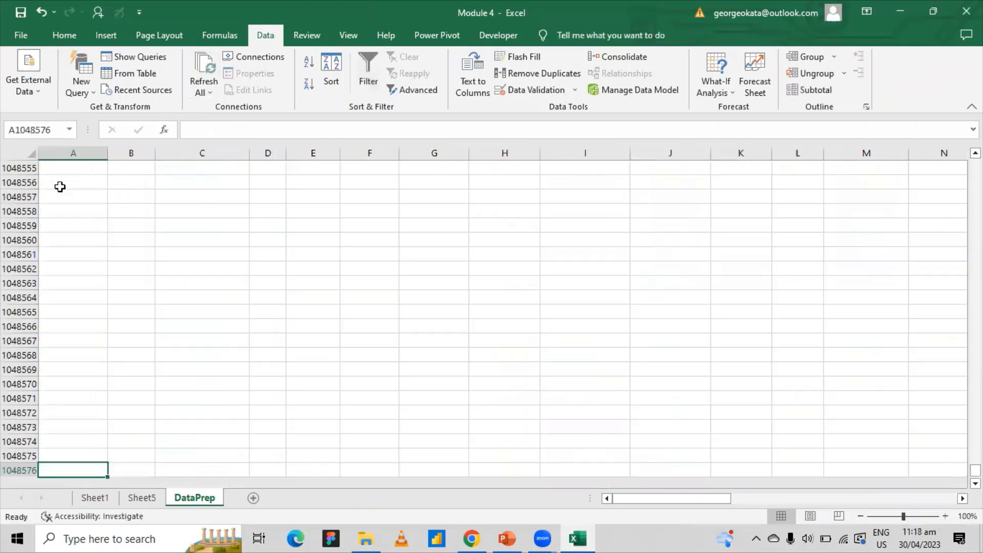
key("ctrl+Up")
key("ctrl+Up")
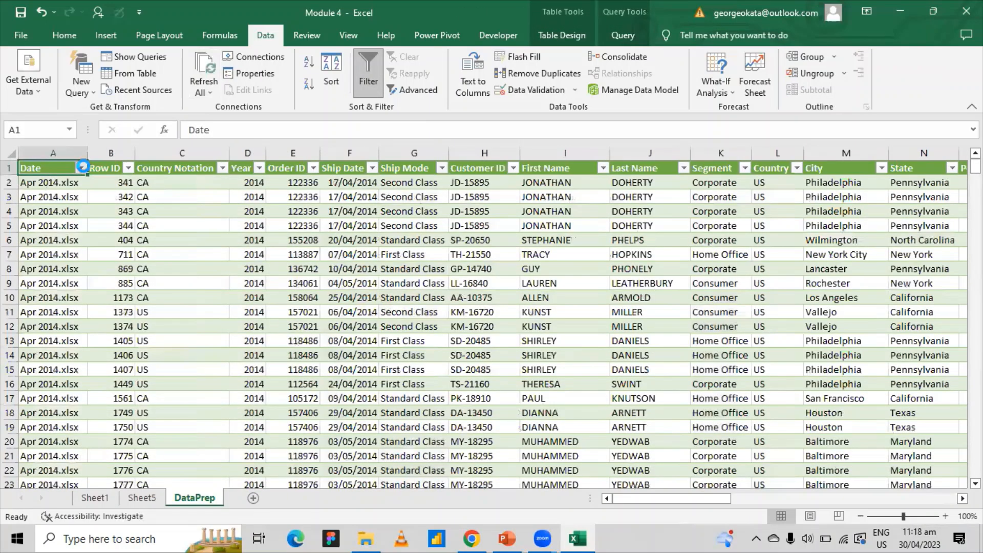
left_click(80, 168)
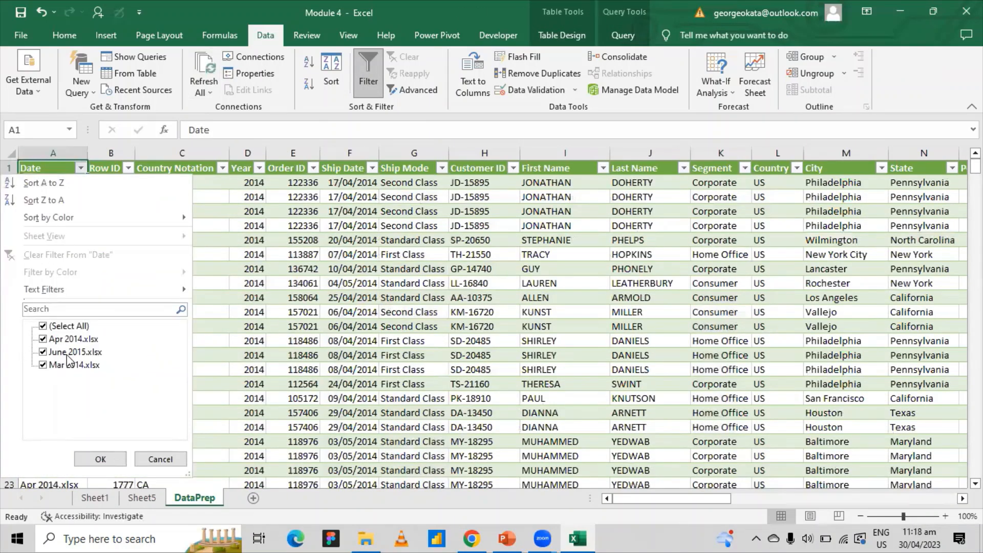
left_click(161, 459)
scroll(113, 346, "down", 1)
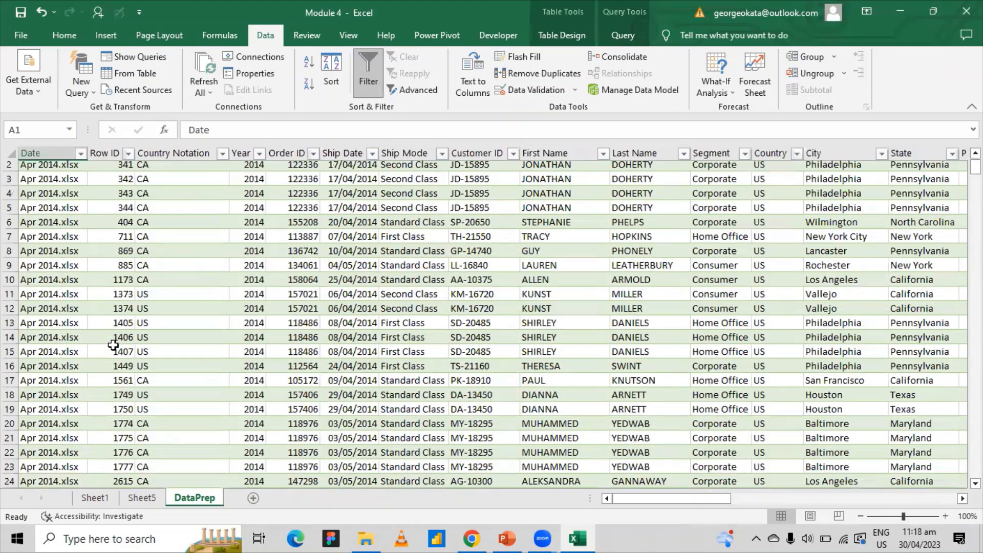
scroll(113, 345, "down", 13)
scroll(98, 354, "down", 17)
scroll(95, 338, "up", 7)
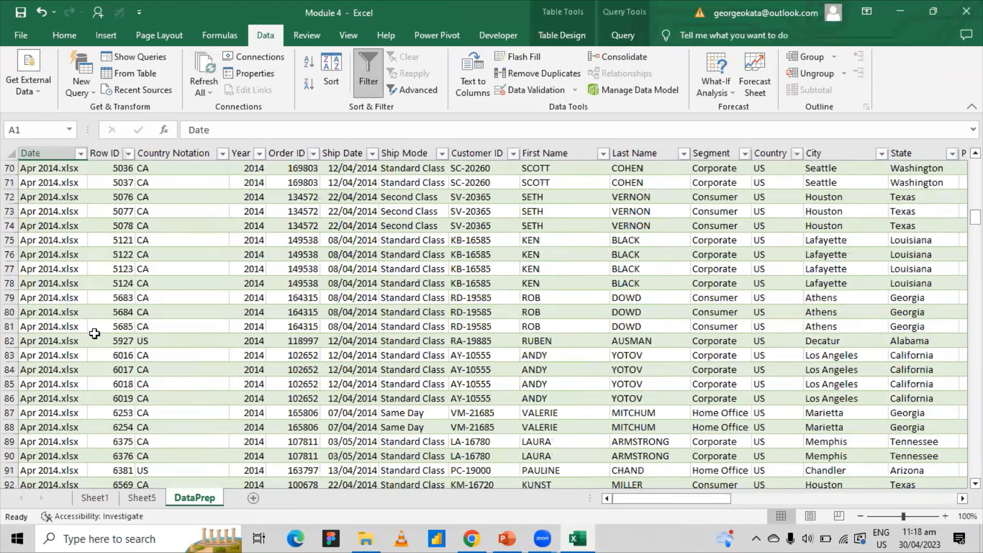
scroll(95, 330, "up", 20)
scroll(94, 323, "up", 3)
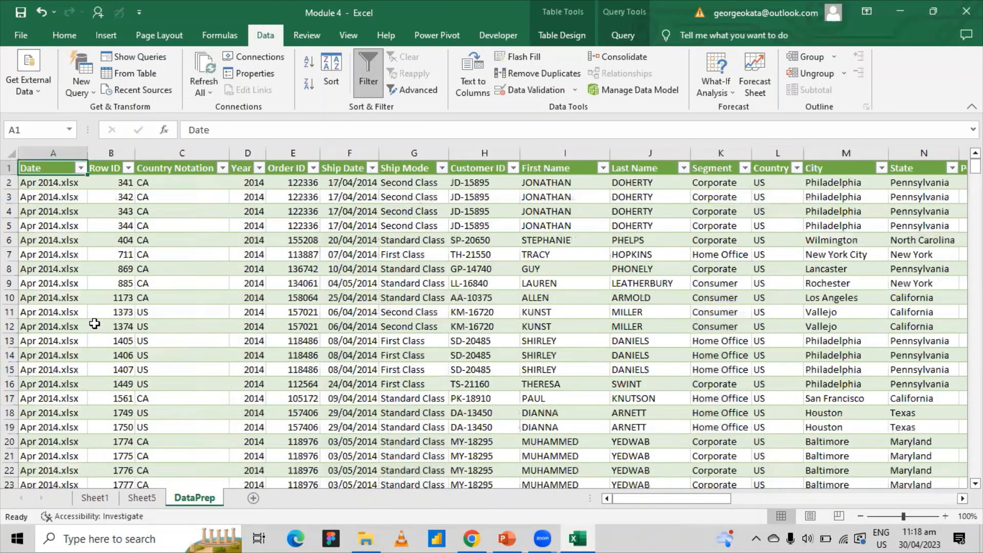
Step: Refresh the PivotTable and PivotChart on Sheet5 with the new data, and undo that refresh
left_click(141, 498)
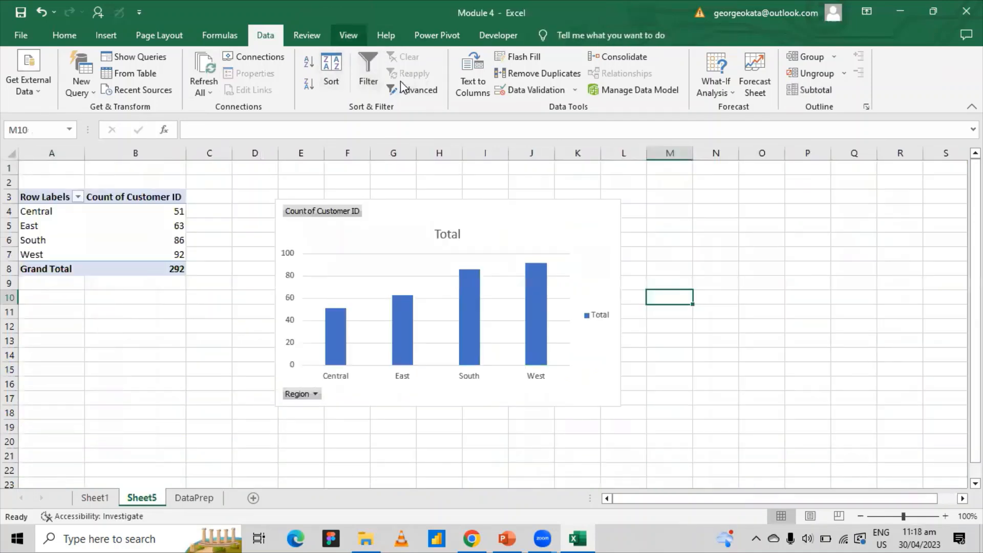
left_click(207, 65)
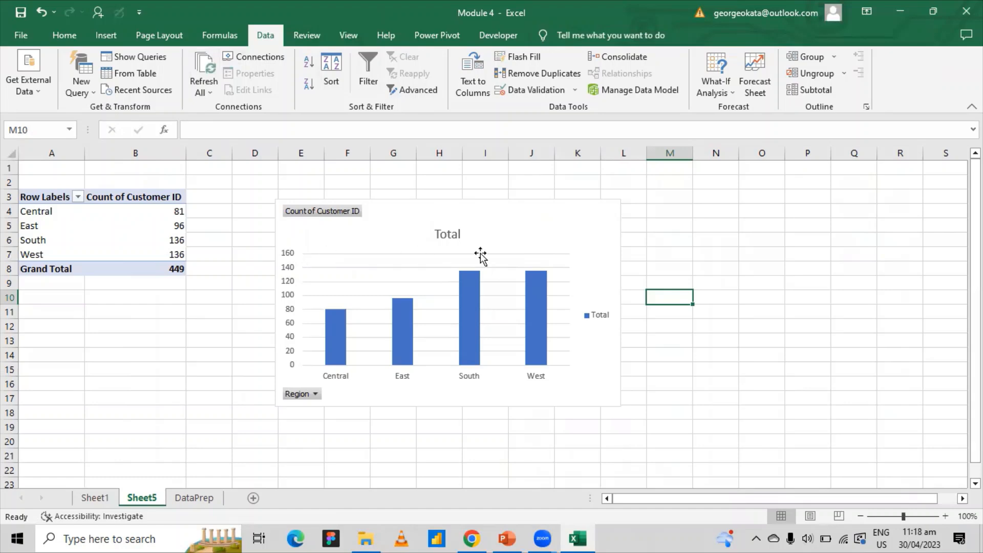
left_click(43, 13)
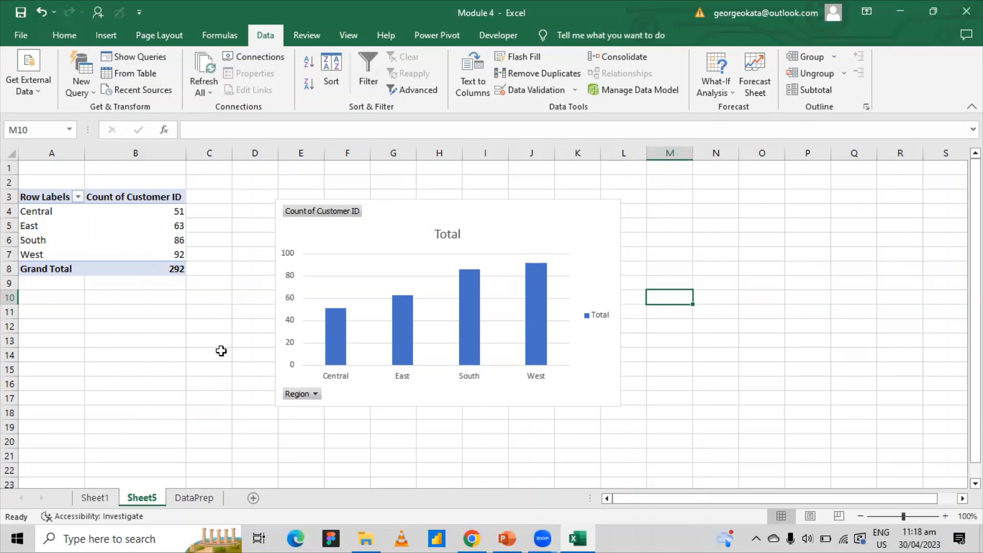
Step: Refresh all data so the Sheet5 PivotTable and PivotChart update, and add the Date field as a report filter
left_click(212, 68)
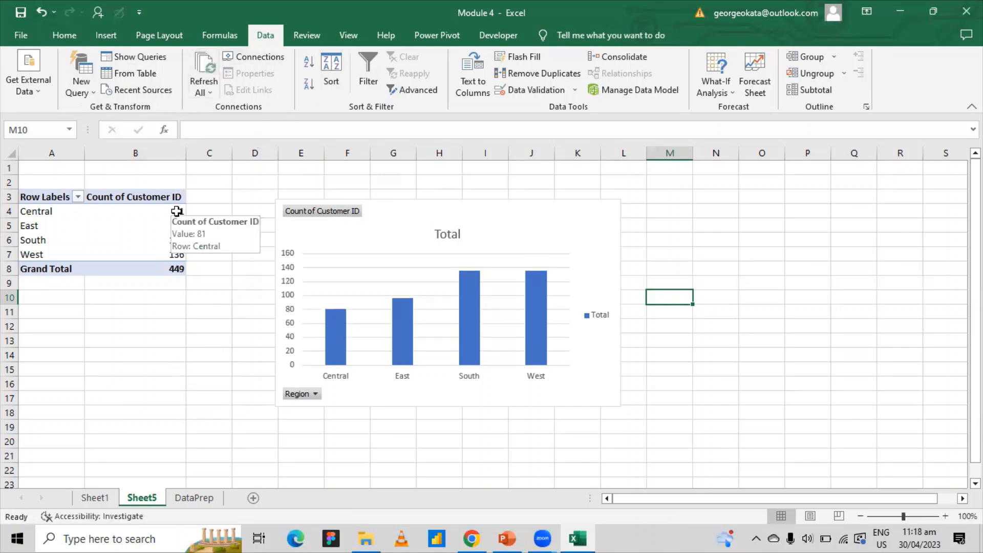
left_click(177, 211)
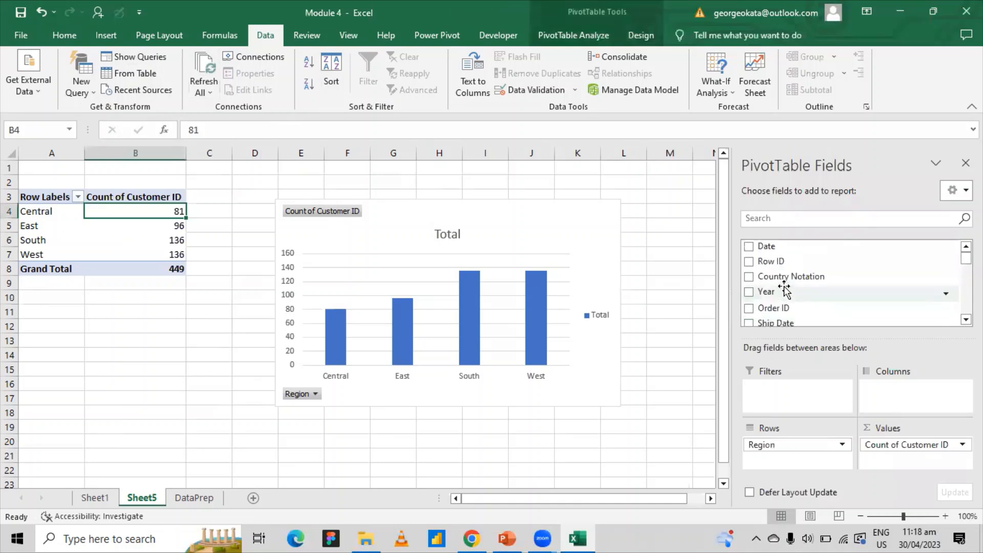
left_click_drag(767, 246, 789, 392)
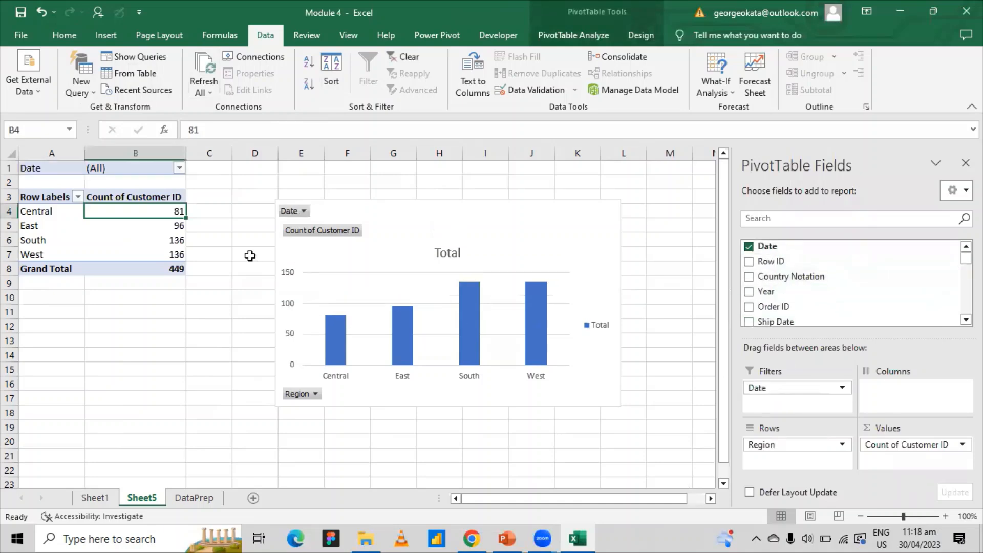
Step: Check the PivotTable's Date report filter for the June 2015.xlsx source file, and close the list without applying a selection
left_click(179, 168)
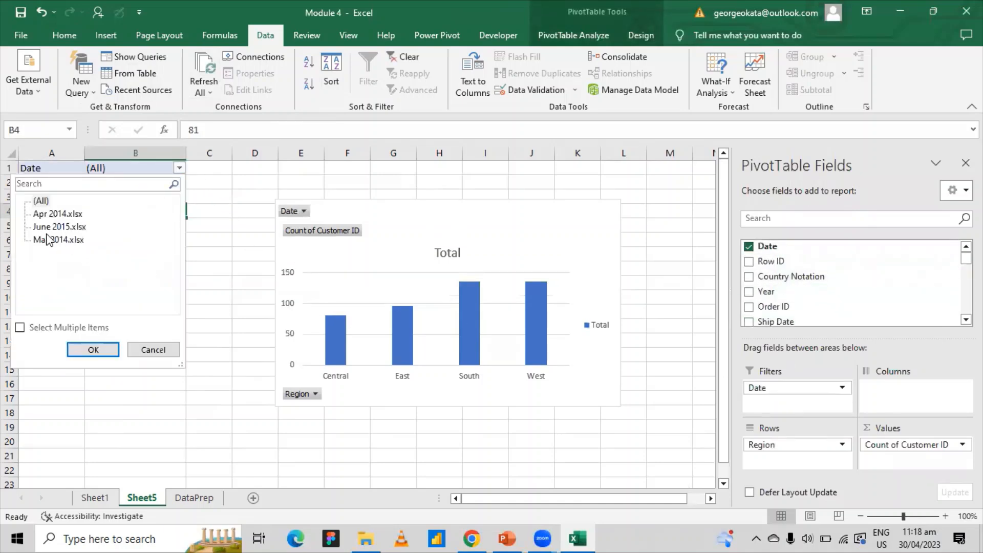
left_click(54, 227)
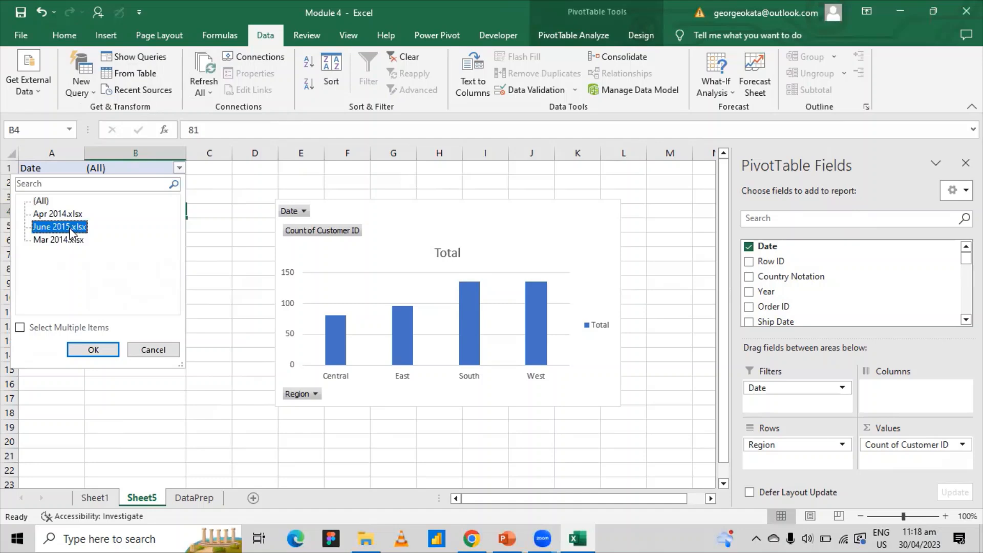
left_click(146, 349)
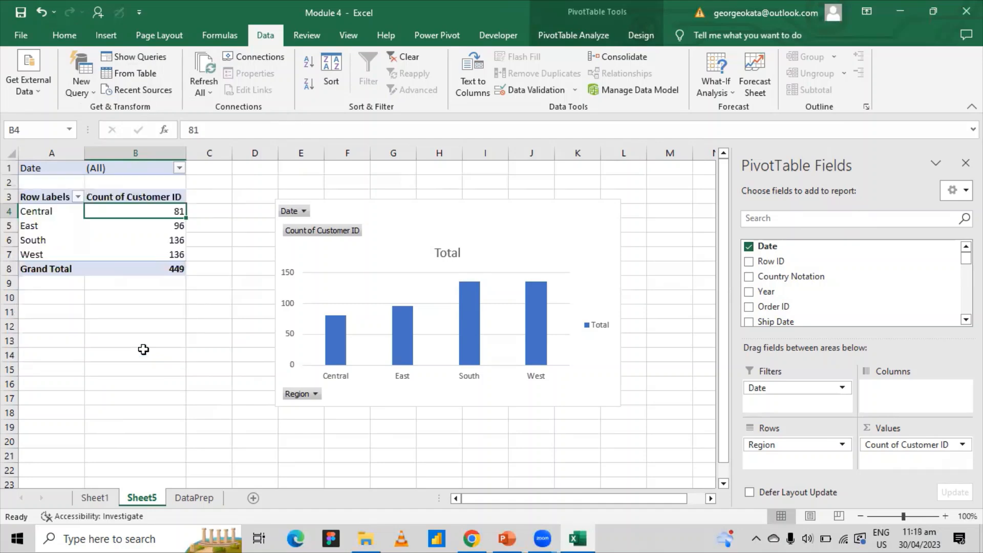